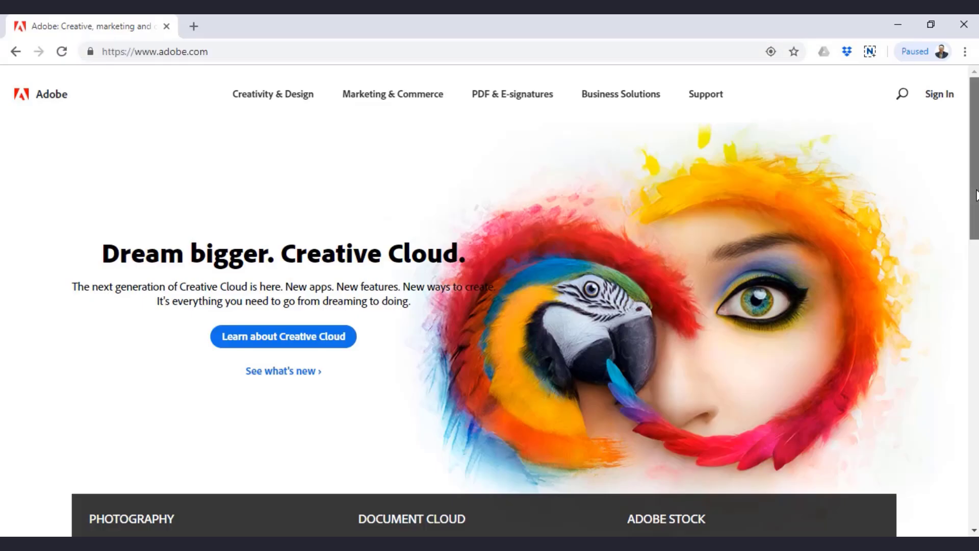
Open the full catalog of Adobe products from the links in the home page's footer
{"action": "left_click_drag", "start_coordinate": [976, 196], "coordinate": [975, 336]}
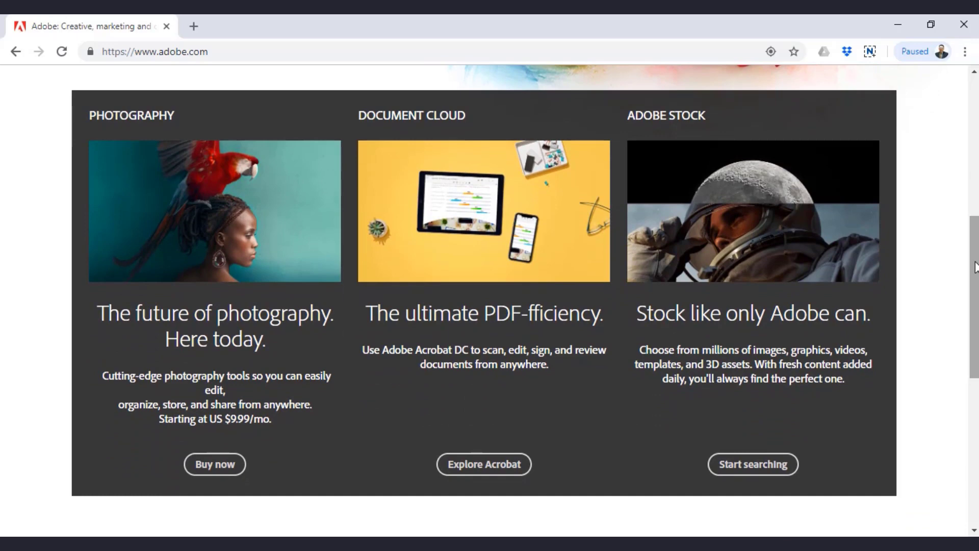
{"action": "left_click_drag", "start_coordinate": [976, 268], "coordinate": [976, 409]}
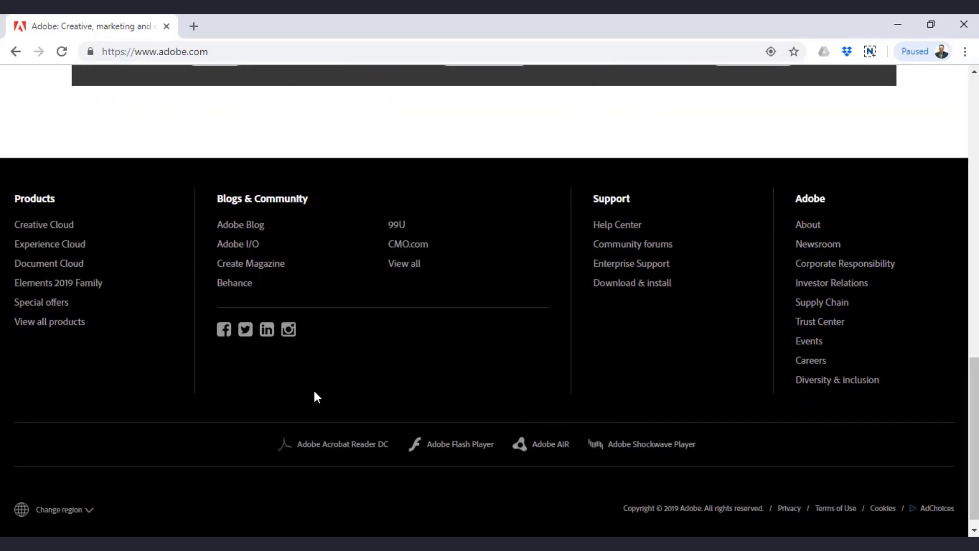
{"action": "left_click", "coordinate": [44, 327]}
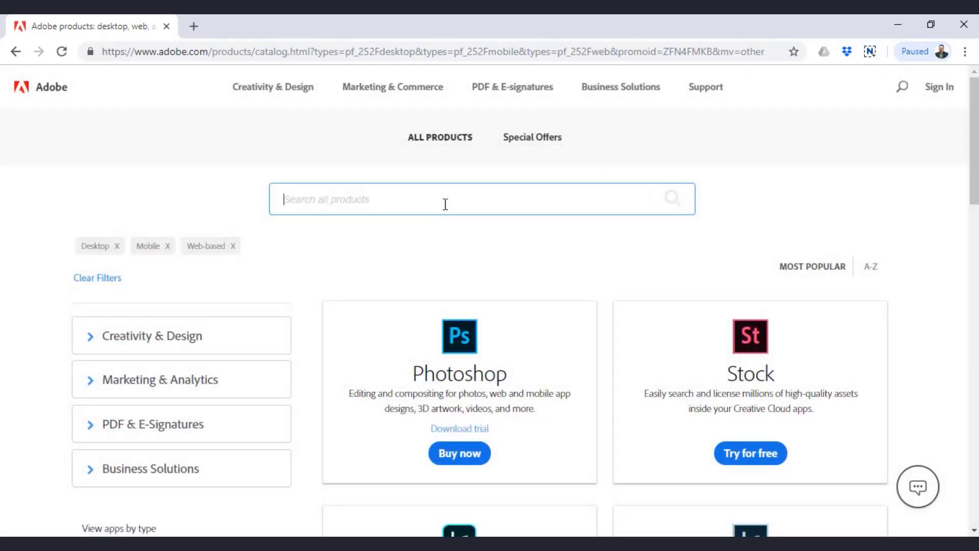
Search the product catalog for Captivate and open the trial download for Captivate (2019)
{"action": "type", "text": "Capt"}
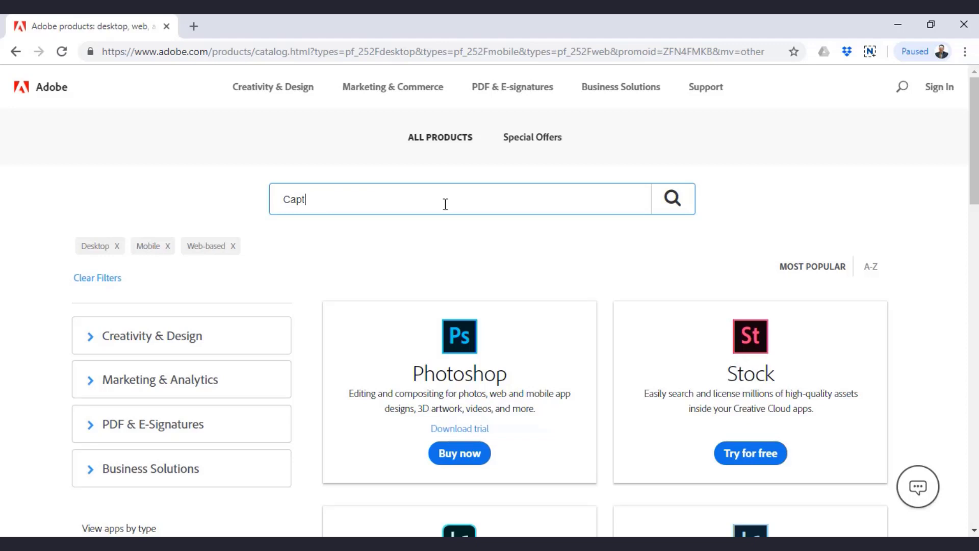
{"action": "type", "text": "ivate"}
{"action": "left_click", "coordinate": [678, 203]}
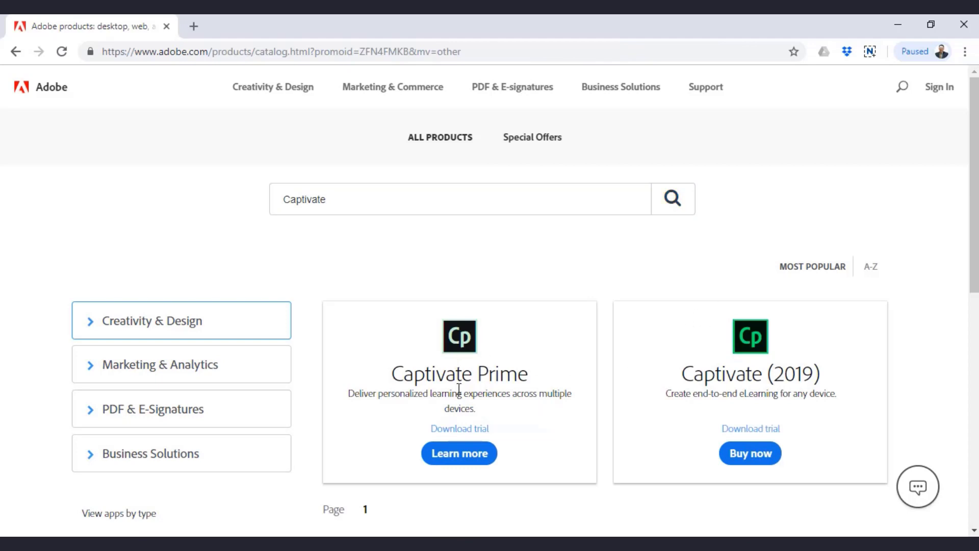
{"action": "left_click", "coordinate": [752, 430]}
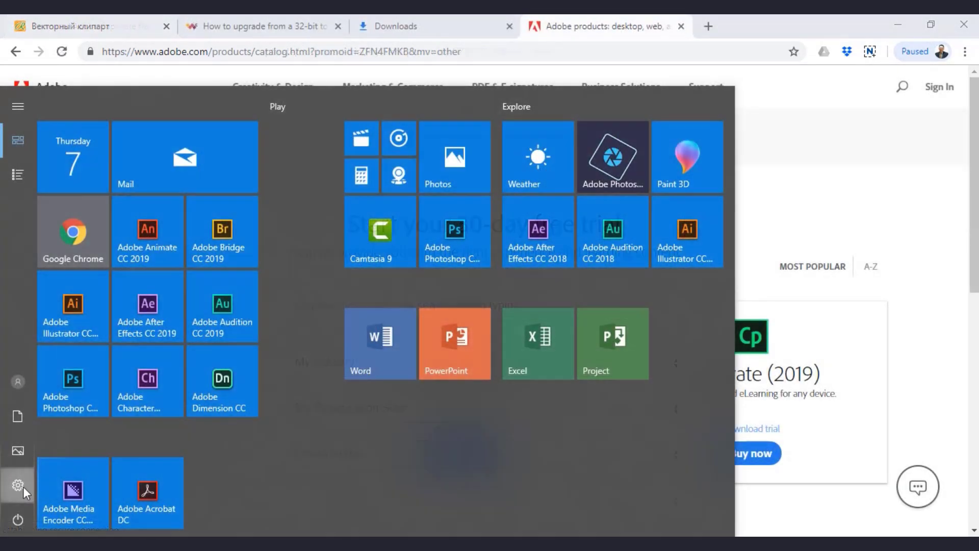
Check the computer's device specifications and system type on the About page of the Windows system settings
{"action": "left_click", "coordinate": [23, 486]}
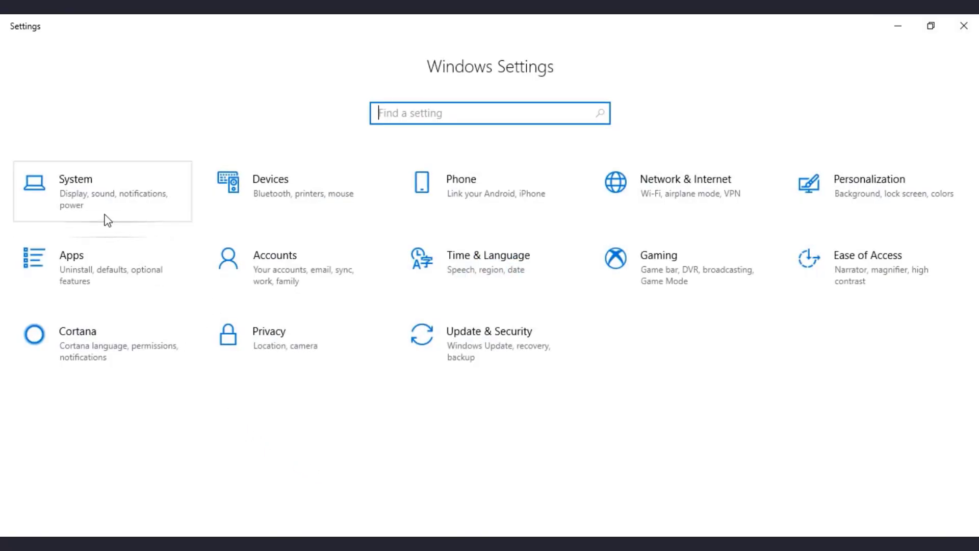
{"action": "left_click", "coordinate": [102, 203]}
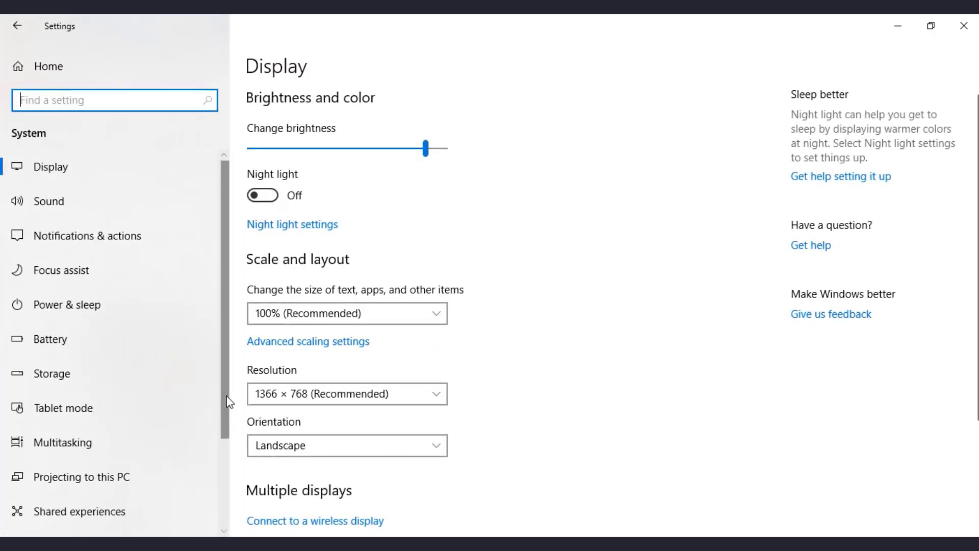
{"action": "scroll", "coordinate": [229, 427], "scroll_direction": "down", "scroll_amount": 1}
{"action": "scroll", "coordinate": [228, 427], "scroll_direction": "down", "scroll_amount": 5}
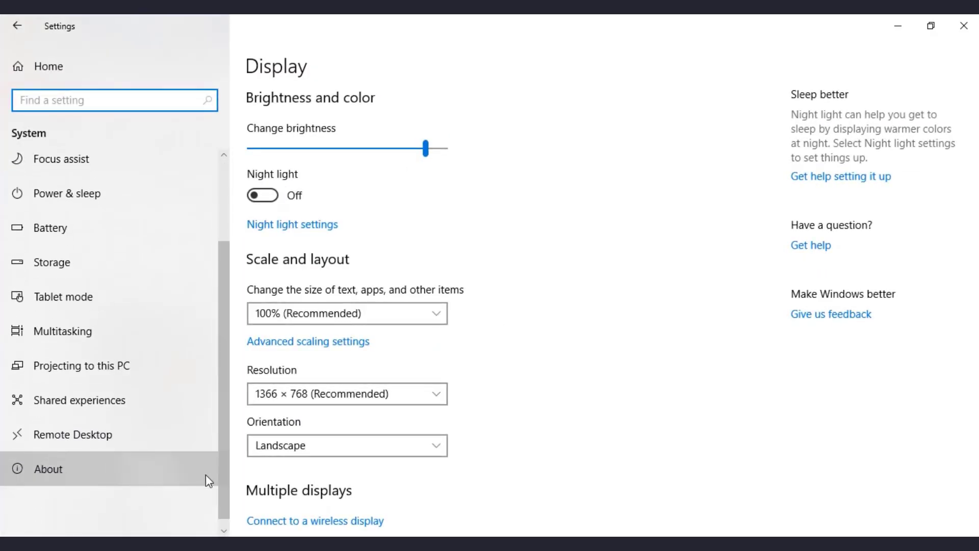
{"action": "left_click", "coordinate": [206, 474]}
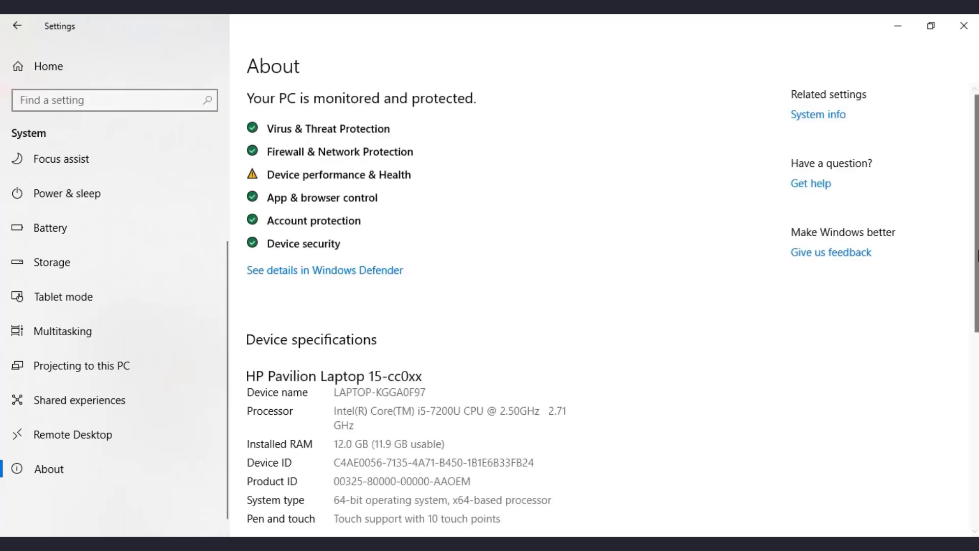
{"action": "scroll", "coordinate": [976, 255], "scroll_direction": "down", "scroll_amount": 4}
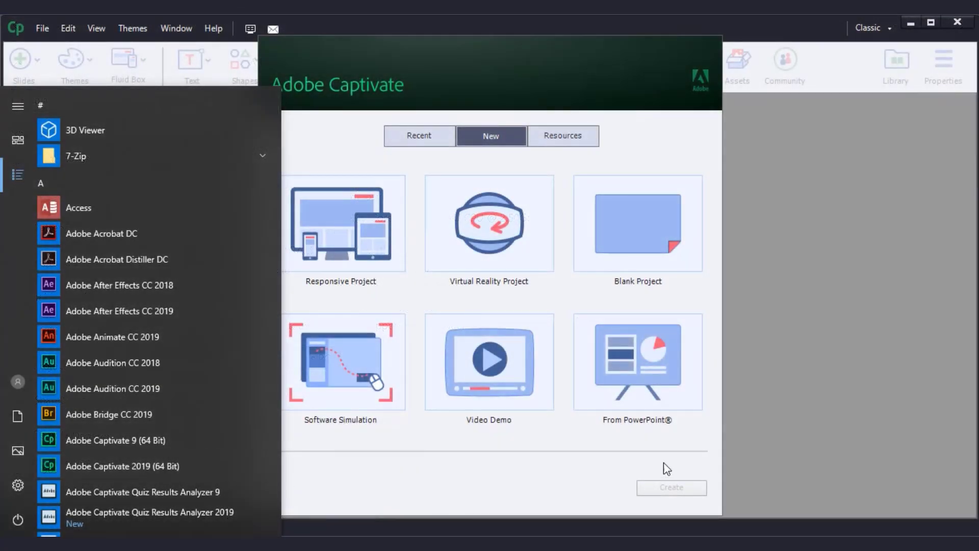
Switch to Adobe Captivate and review the kinds of new project it can create
{"action": "left_click", "coordinate": [818, 417]}
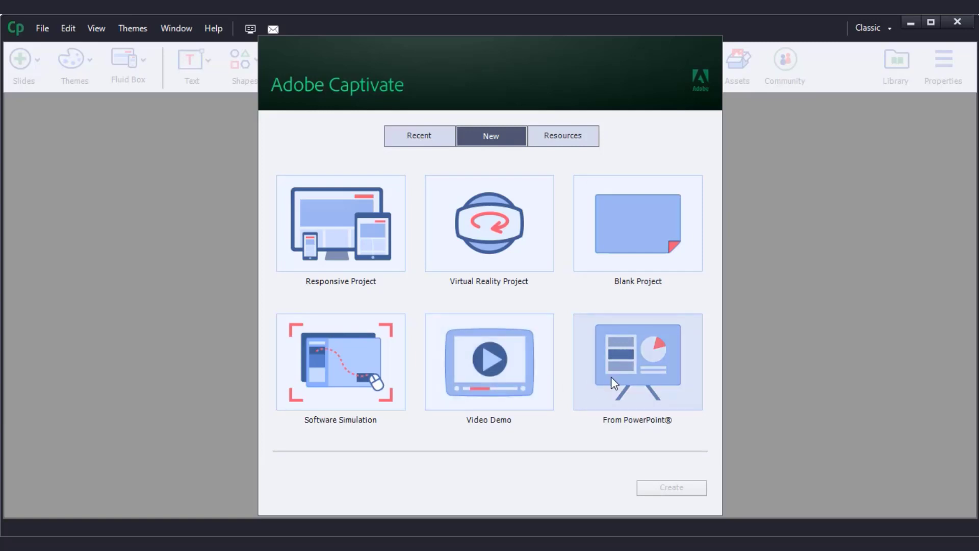
{"action": "left_click", "coordinate": [42, 28]}
{"action": "mouse_move", "coordinate": [128, 47]}
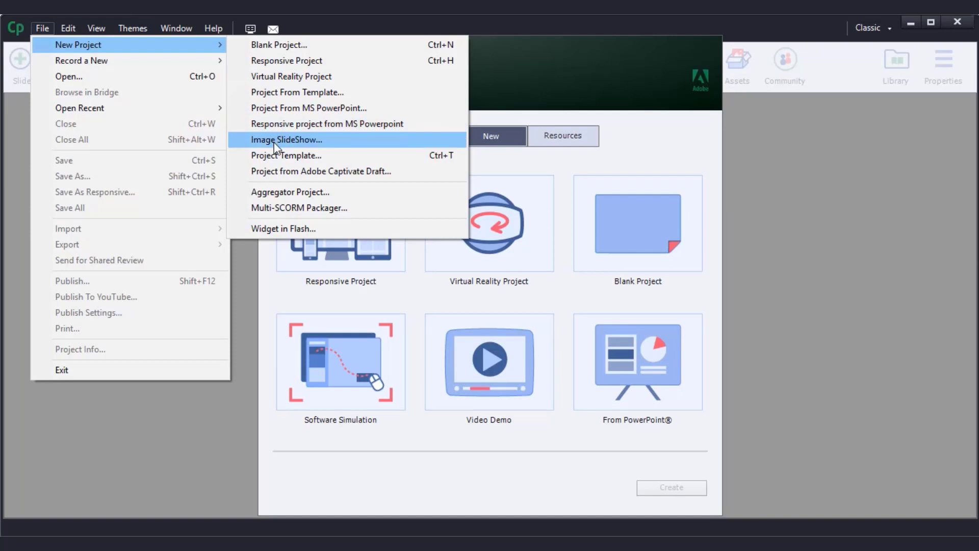
{"action": "left_click", "coordinate": [760, 300]}
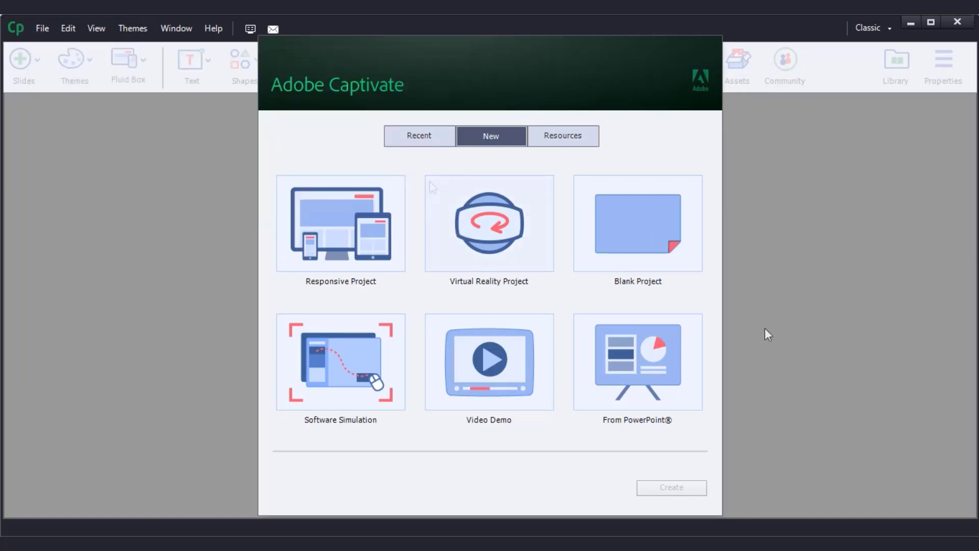
{"action": "left_click", "coordinate": [428, 139]}
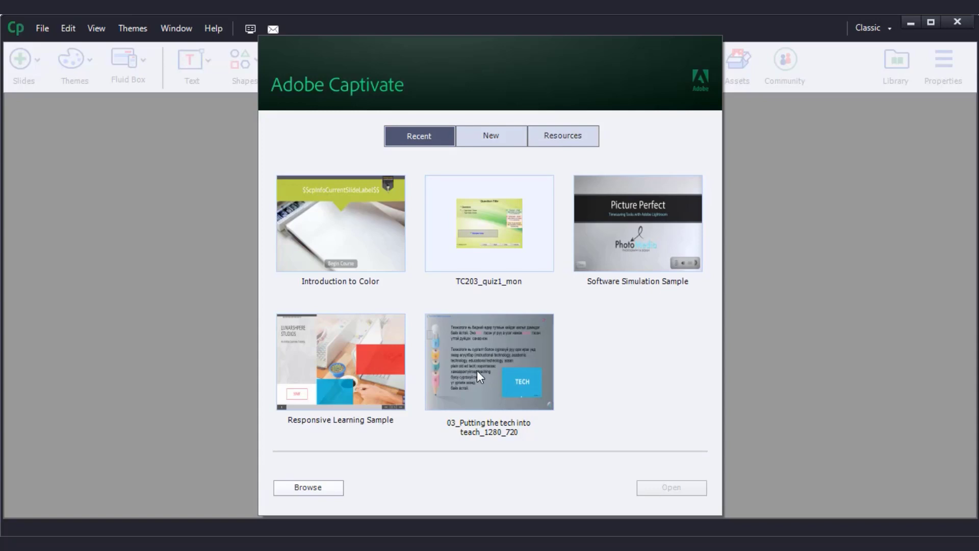
{"action": "left_click", "coordinate": [317, 490]}
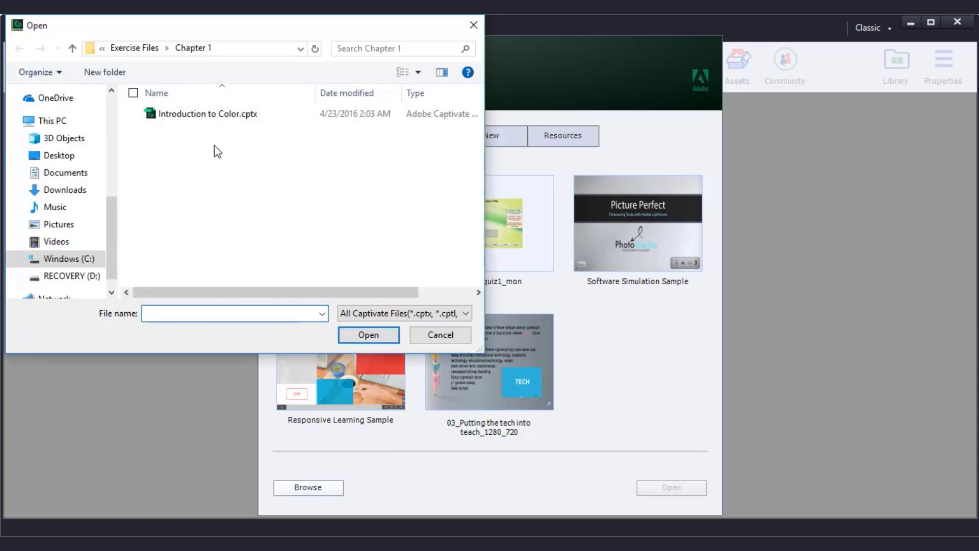
{"action": "left_click", "coordinate": [215, 118]}
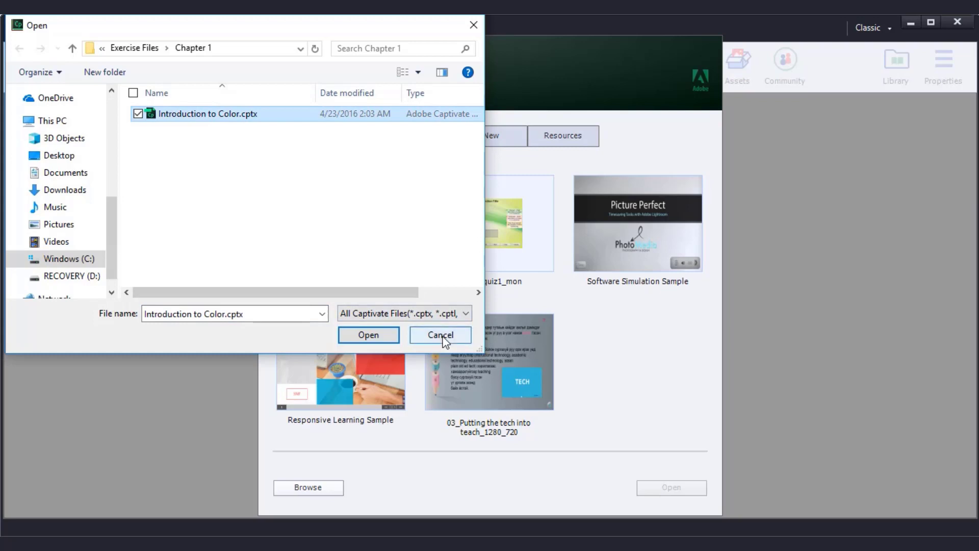
{"action": "left_click", "coordinate": [442, 336]}
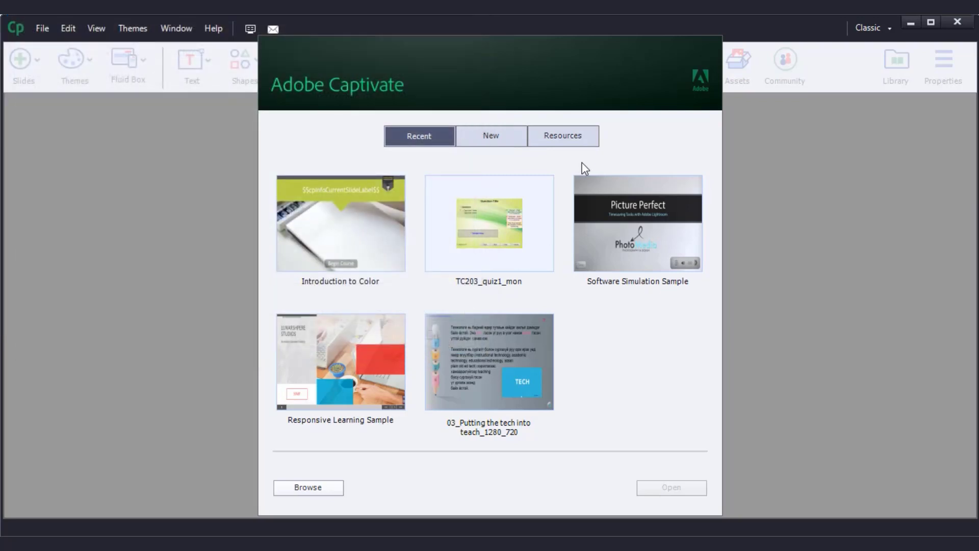
Look through Captivate's sample projects and learning resources, including the online eLearning community page
{"action": "left_click", "coordinate": [582, 142]}
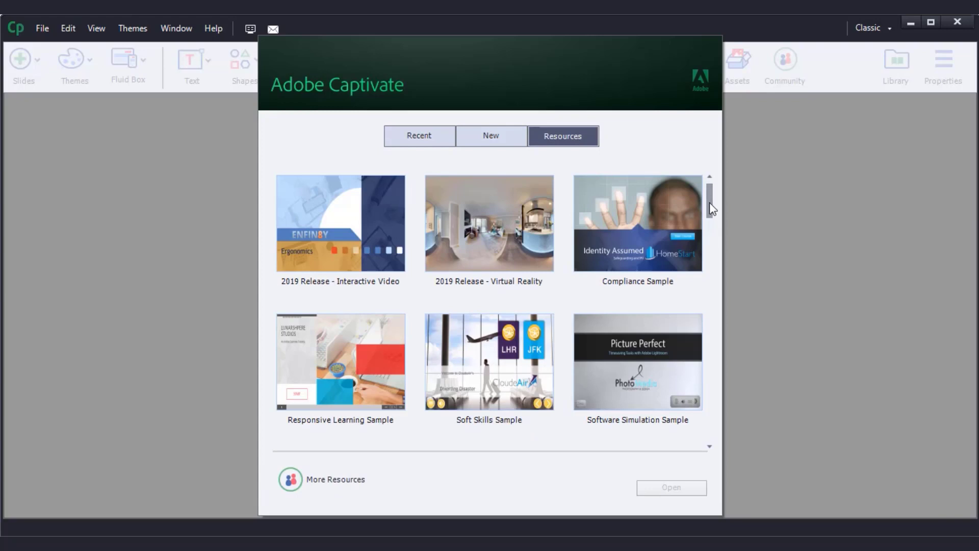
{"action": "left_click_drag", "start_coordinate": [712, 205], "coordinate": [710, 260]}
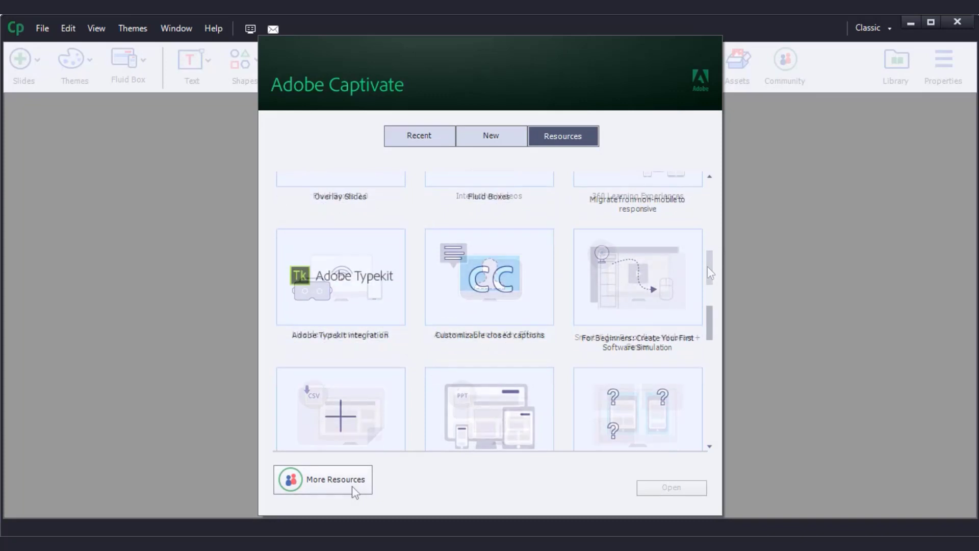
{"action": "left_click", "coordinate": [353, 489]}
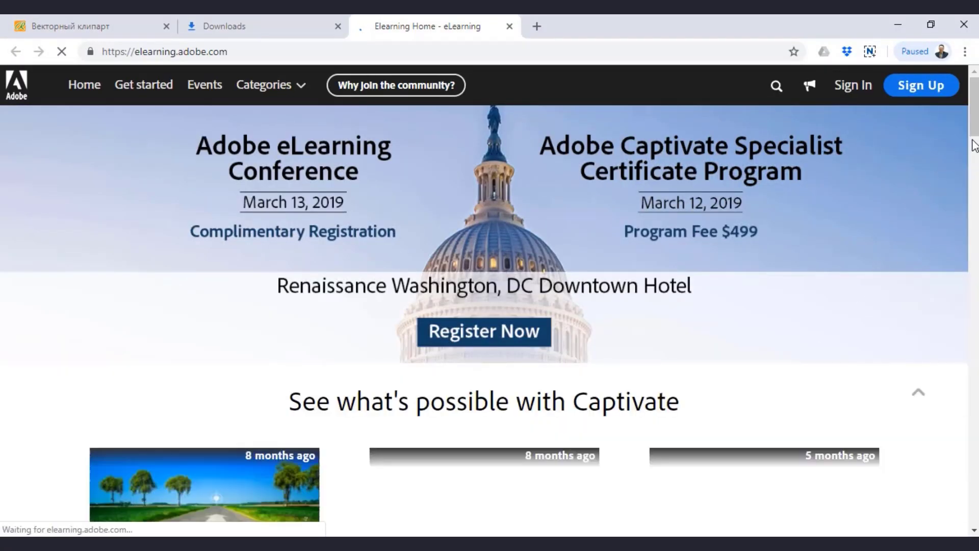
{"action": "left_click_drag", "start_coordinate": [974, 110], "coordinate": [973, 205]}
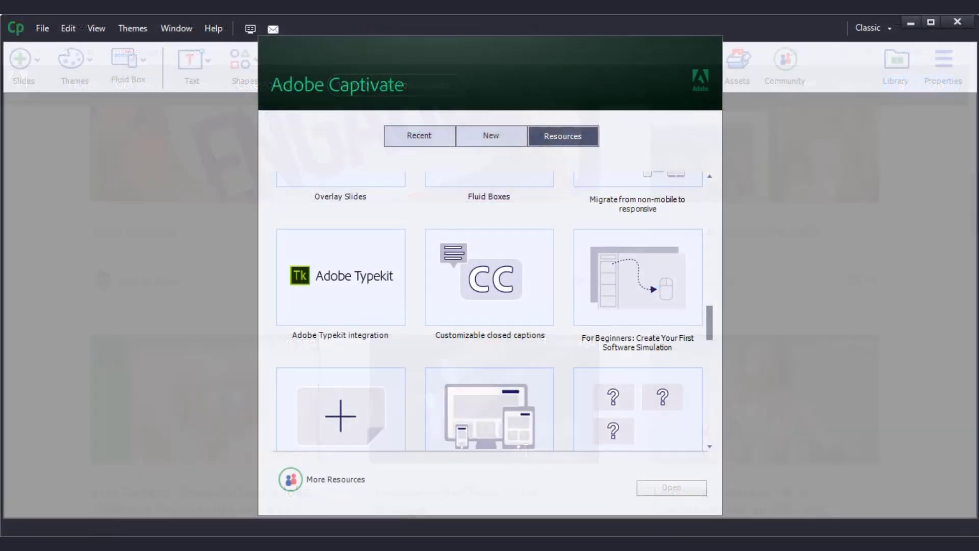
{"action": "mouse_move", "coordinate": [710, 332]}
{"action": "left_mouse_down"}
{"action": "mouse_move", "coordinate": [706, 372]}
{"action": "mouse_move", "coordinate": [717, 326]}
{"action": "left_mouse_up"}
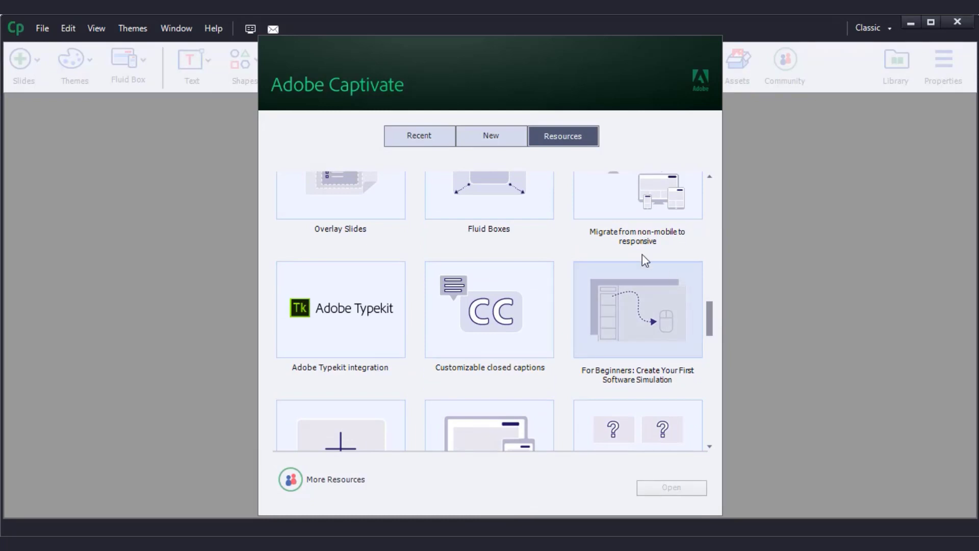
Create a new blank project with a 1280 x 720 canvas
{"action": "left_click", "coordinate": [493, 138]}
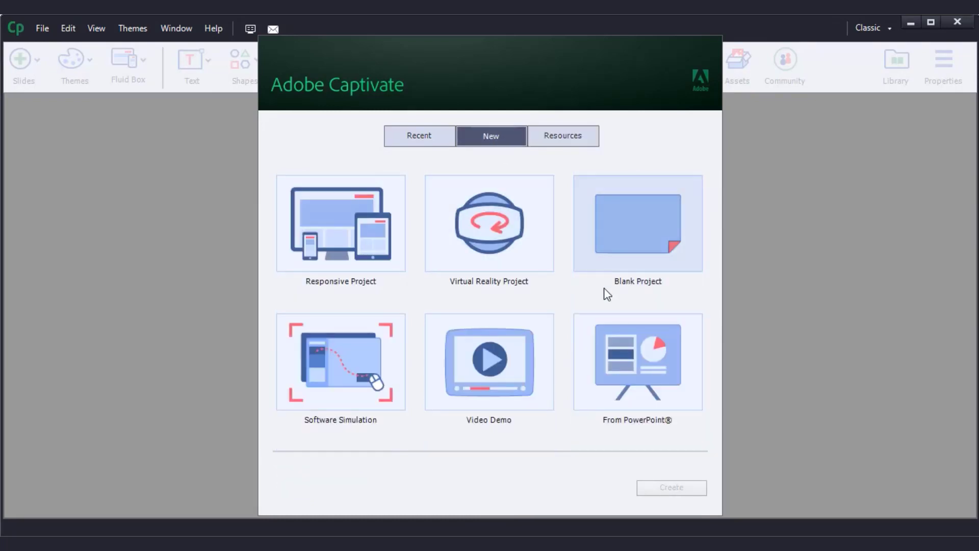
{"action": "left_click", "coordinate": [635, 248]}
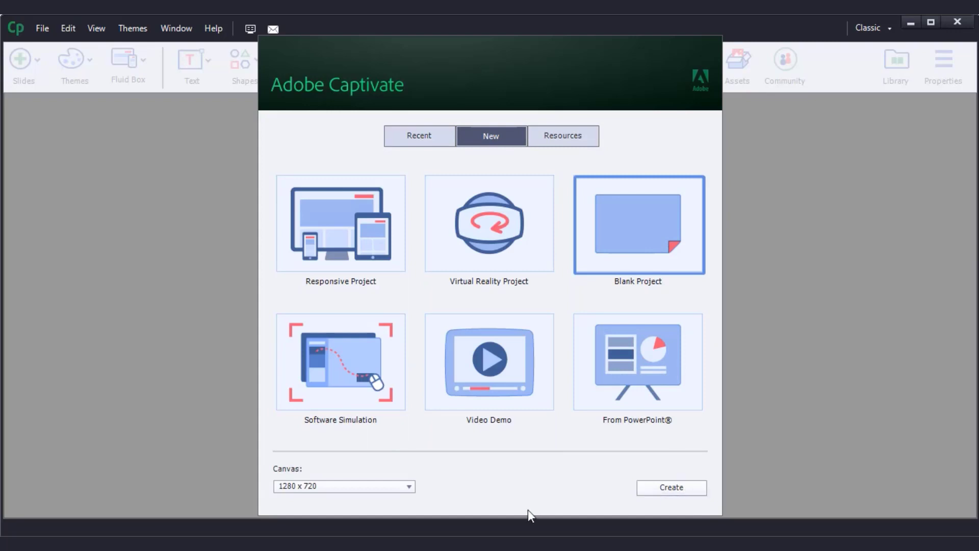
{"action": "left_click", "coordinate": [410, 487]}
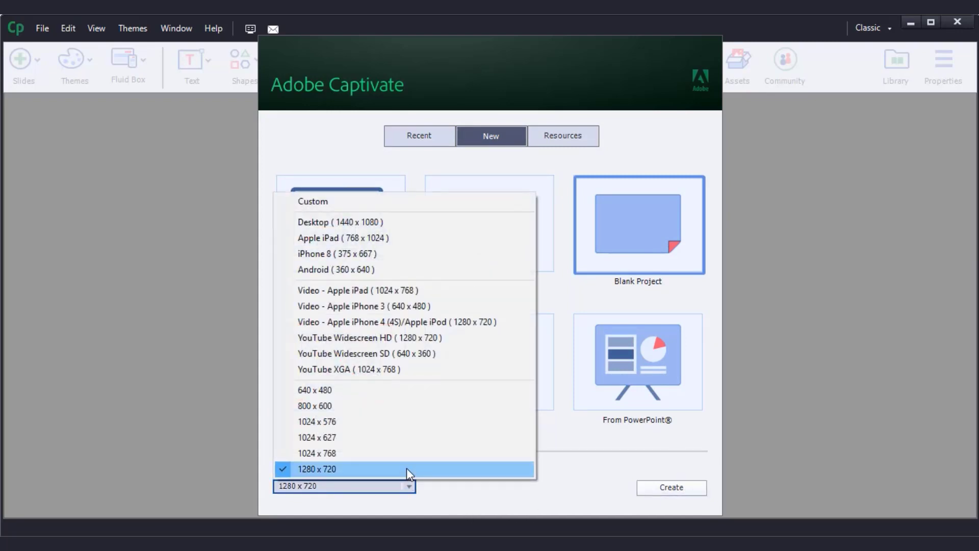
{"action": "left_click", "coordinate": [406, 468]}
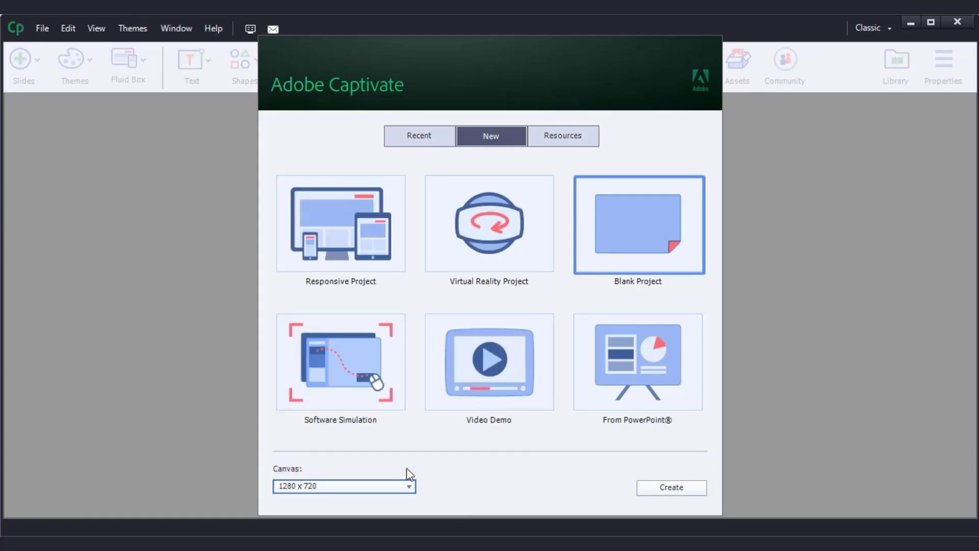
{"action": "left_click", "coordinate": [667, 492]}
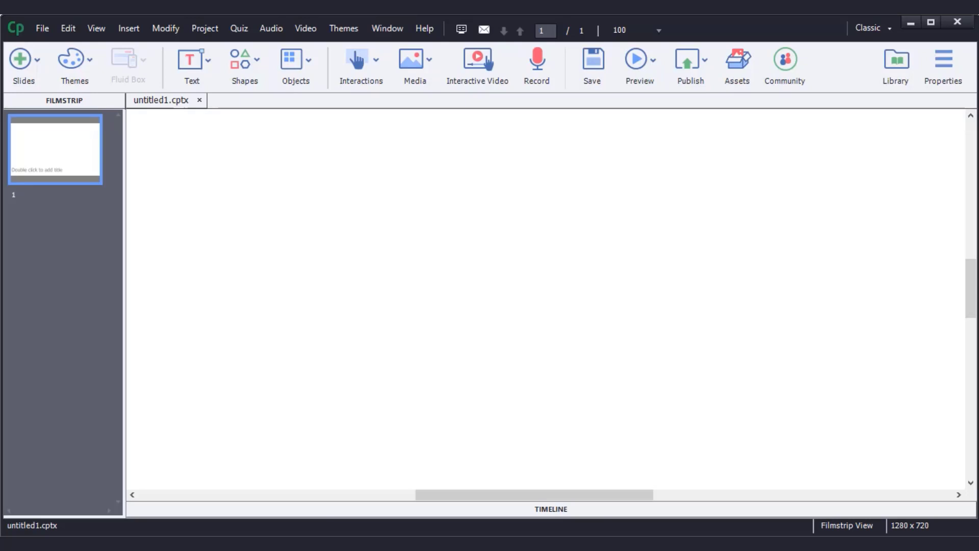
Expand the timeline below the slide, collapse it and expand it again
{"action": "left_click", "coordinate": [561, 510]}
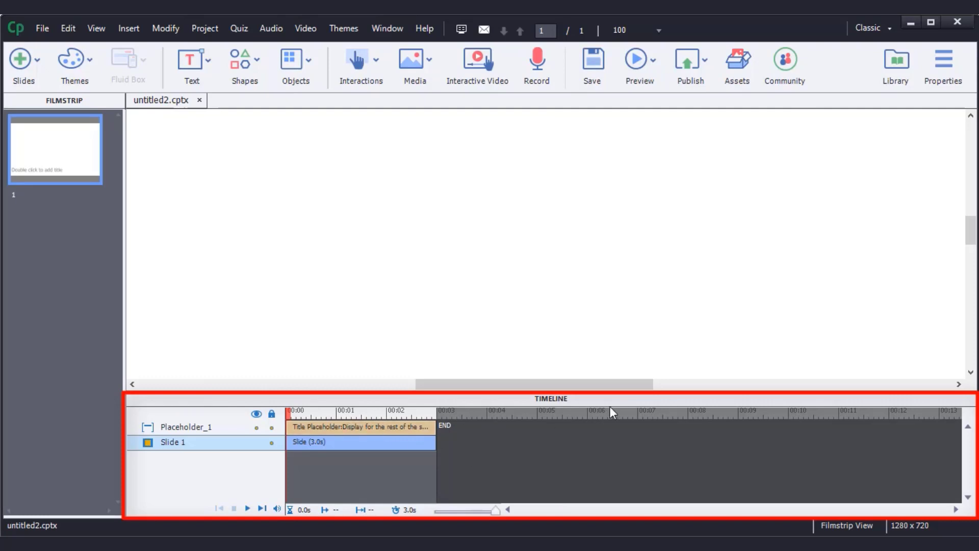
{"action": "left_click", "coordinate": [556, 400]}
{"action": "left_click", "coordinate": [546, 508]}
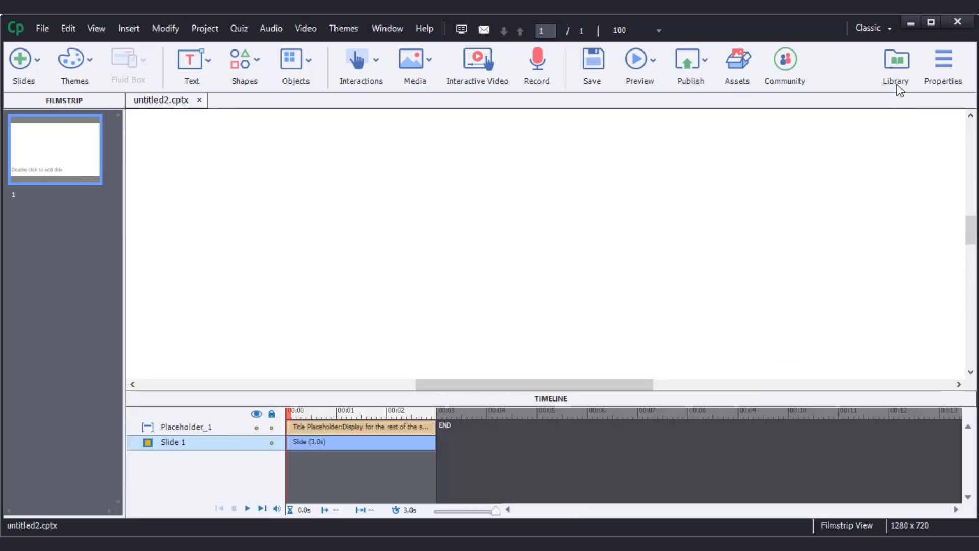
Display the slide's properties and switch to the project library
{"action": "left_click", "coordinate": [943, 63]}
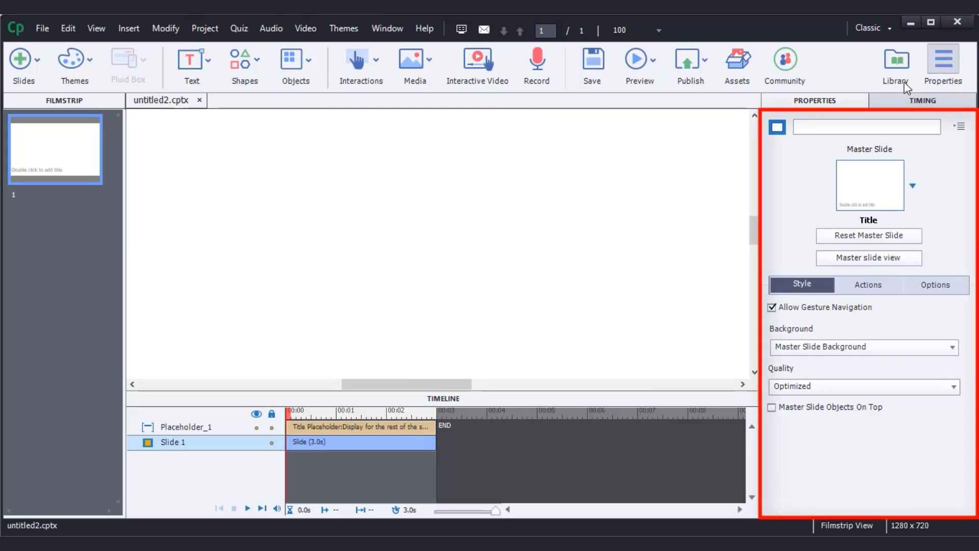
{"action": "left_click", "coordinate": [899, 71]}
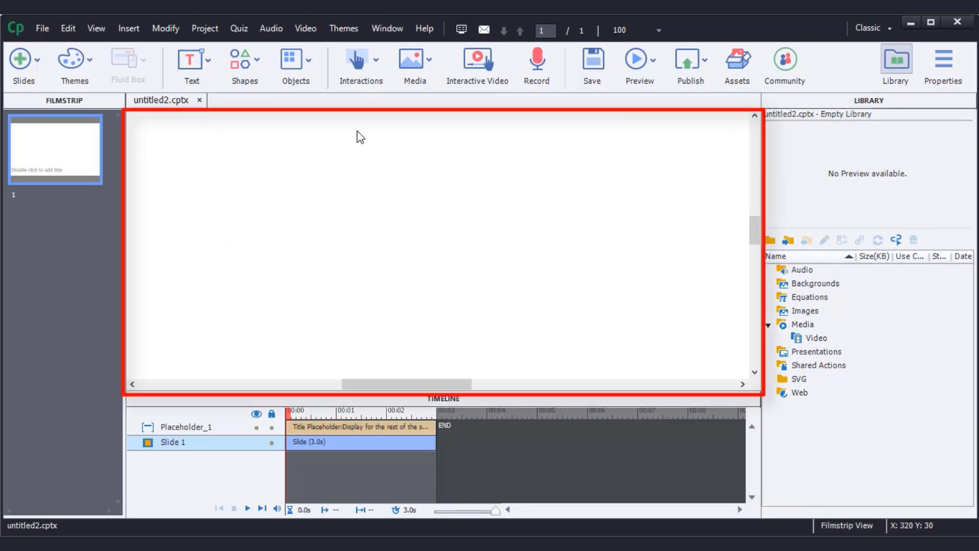
Try the Best Fit magnification for the slide and set the zoom to 66
{"action": "left_click", "coordinate": [658, 34]}
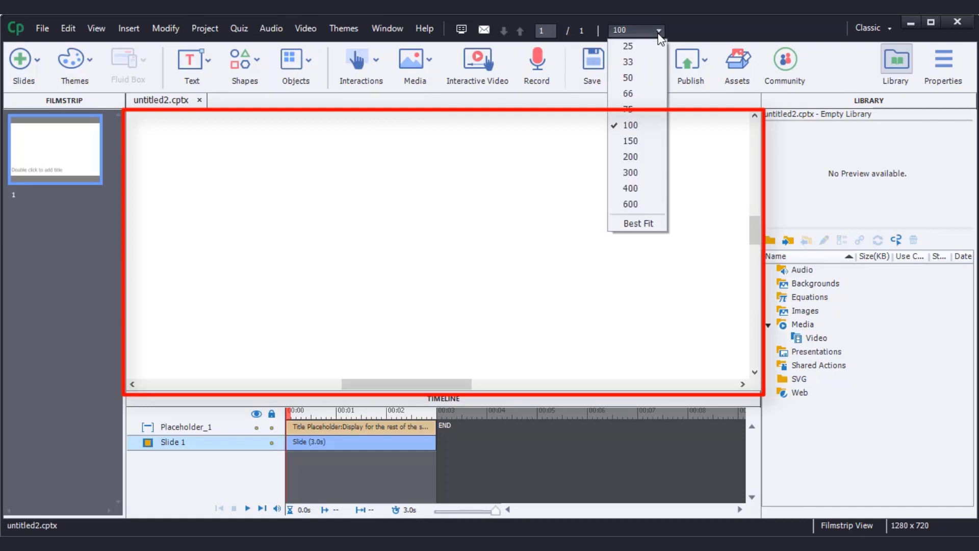
{"action": "left_click", "coordinate": [638, 224]}
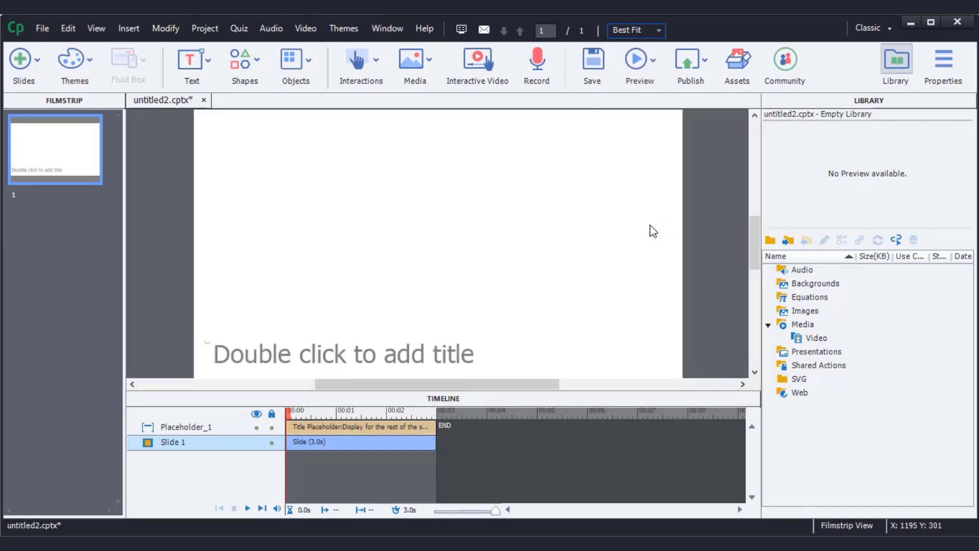
{"action": "left_click", "coordinate": [660, 32]}
{"action": "left_click", "coordinate": [640, 97]}
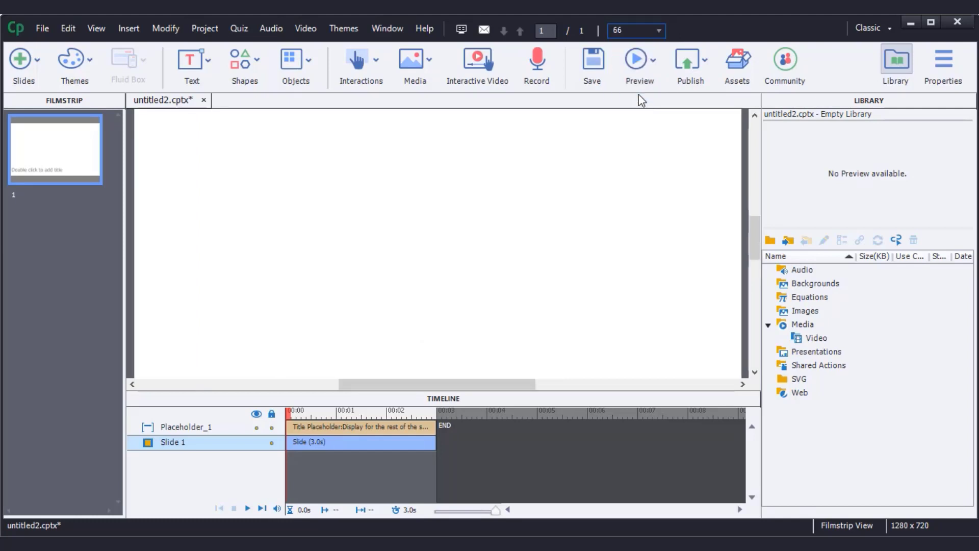
Try the slide zoom at 50 and set the magnification to Best Fit
{"action": "left_click", "coordinate": [659, 30]}
{"action": "left_click", "coordinate": [644, 72]}
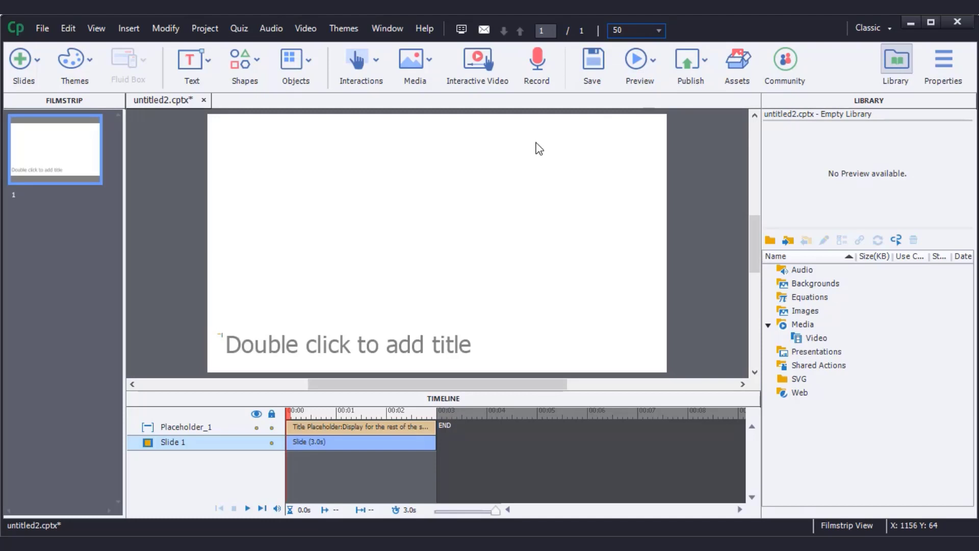
{"action": "left_click", "coordinate": [659, 30]}
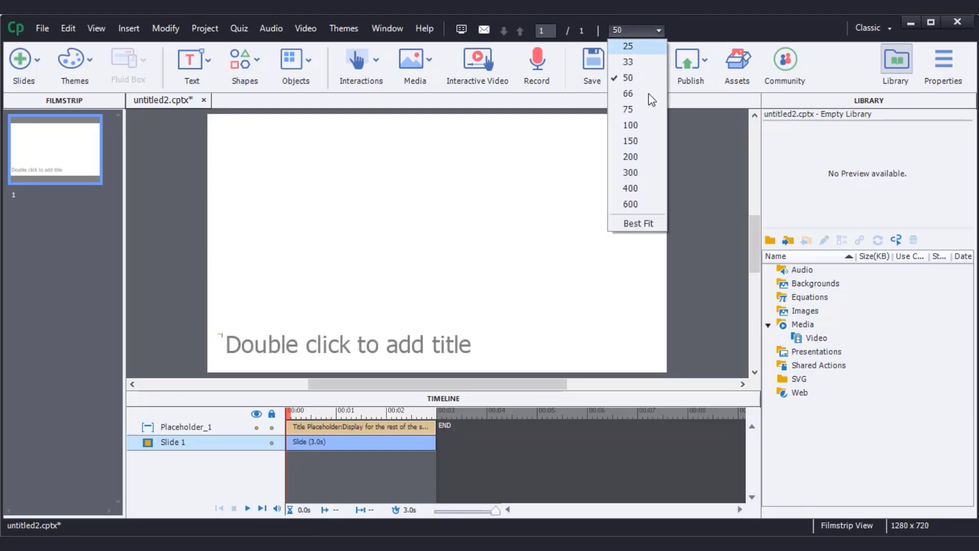
{"action": "left_click", "coordinate": [636, 223]}
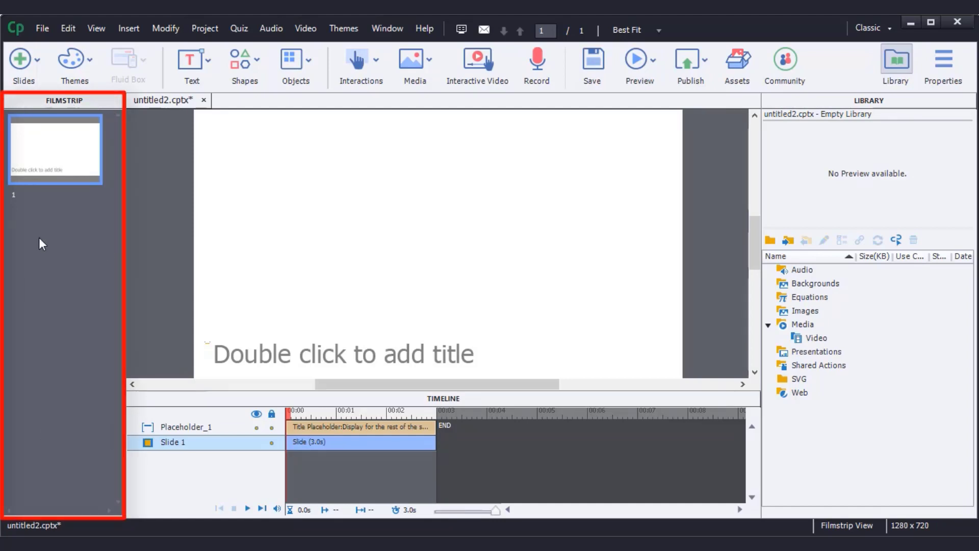
Look through the first slide's objects, transition and filmstrip options and add a new slide from the Content 02 master slide
{"action": "right_click", "coordinate": [59, 168]}
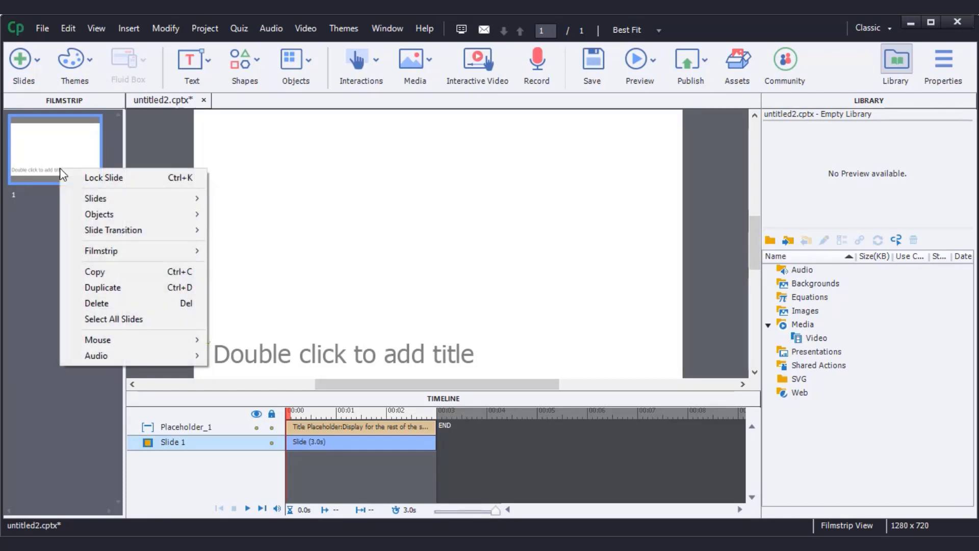
{"action": "mouse_move", "coordinate": [111, 202]}
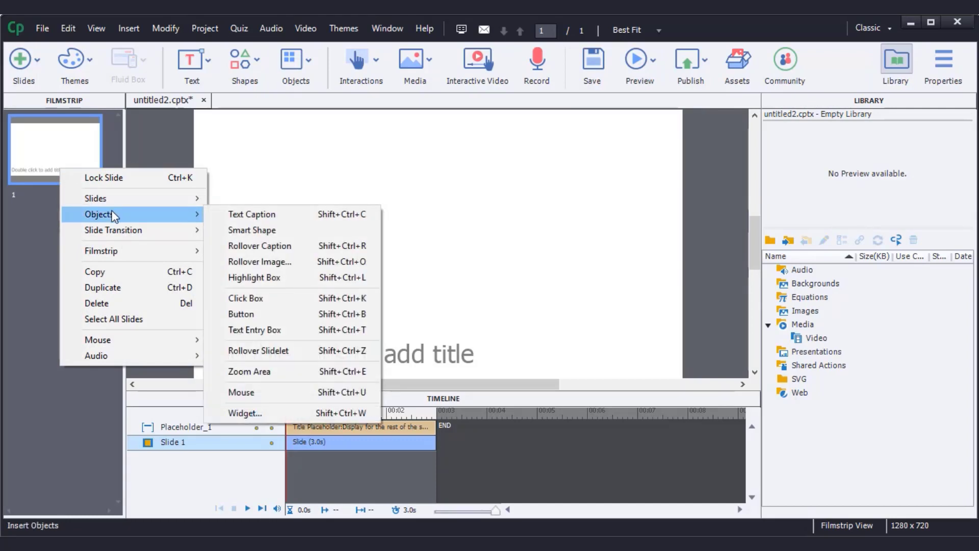
{"action": "mouse_move", "coordinate": [114, 232]}
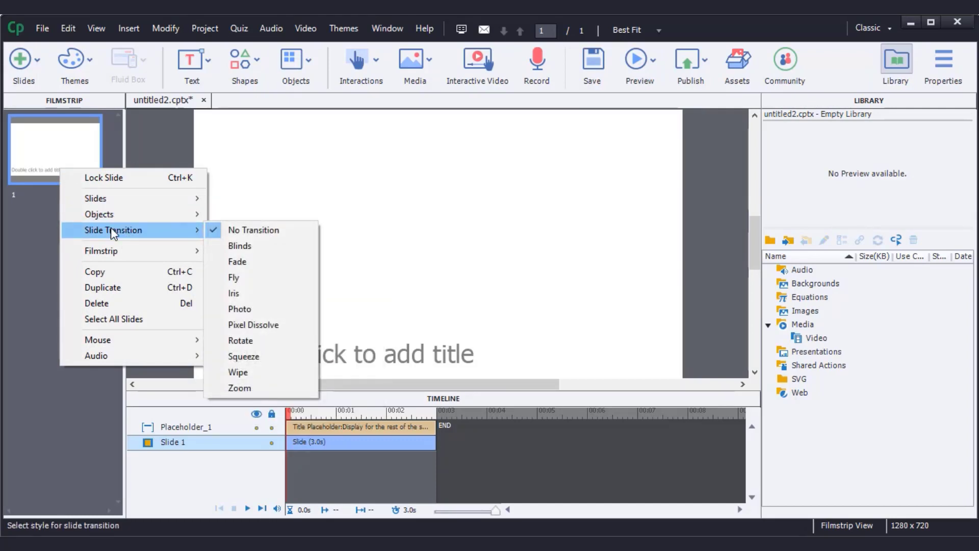
{"action": "mouse_move", "coordinate": [112, 249]}
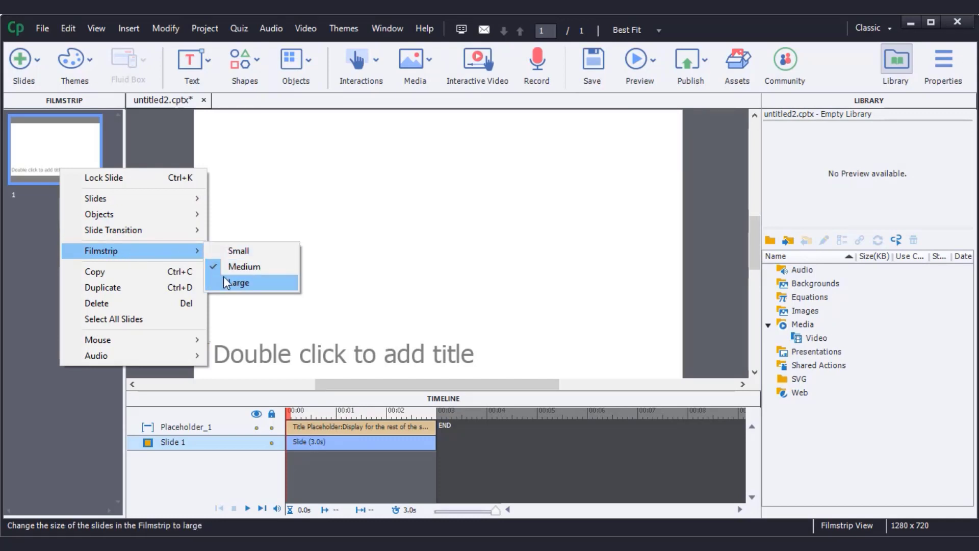
{"action": "mouse_move", "coordinate": [177, 191]}
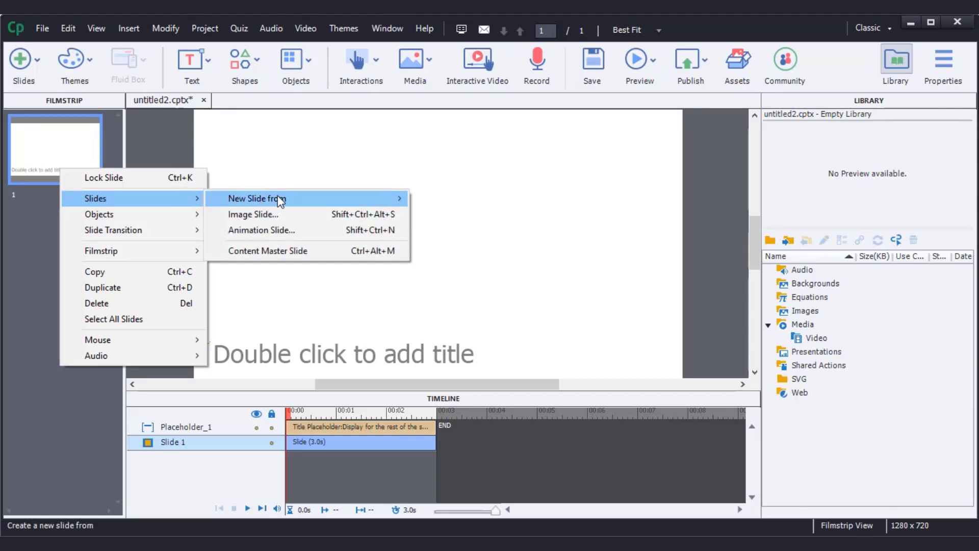
{"action": "mouse_move", "coordinate": [387, 199]}
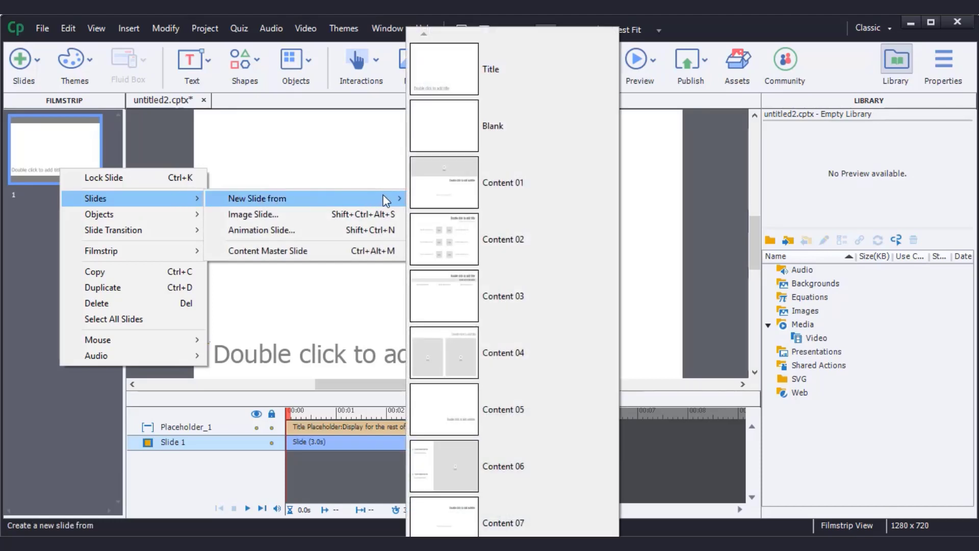
{"action": "left_click", "coordinate": [430, 242]}
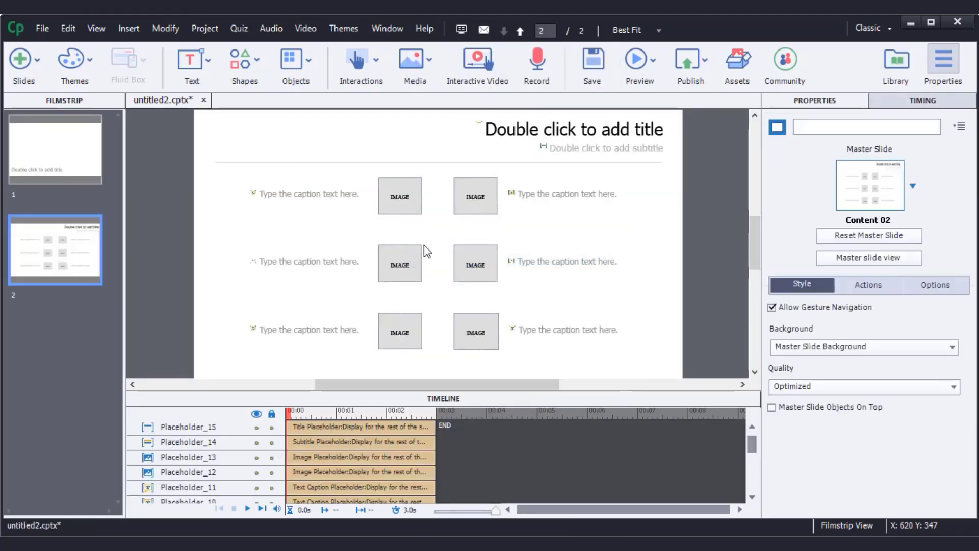
Move the Content 02 slide ahead of the title slide and duplicate the title slide
{"action": "left_click_drag", "start_coordinate": [88, 245], "coordinate": [93, 162]}
{"action": "left_click", "coordinate": [96, 252]}
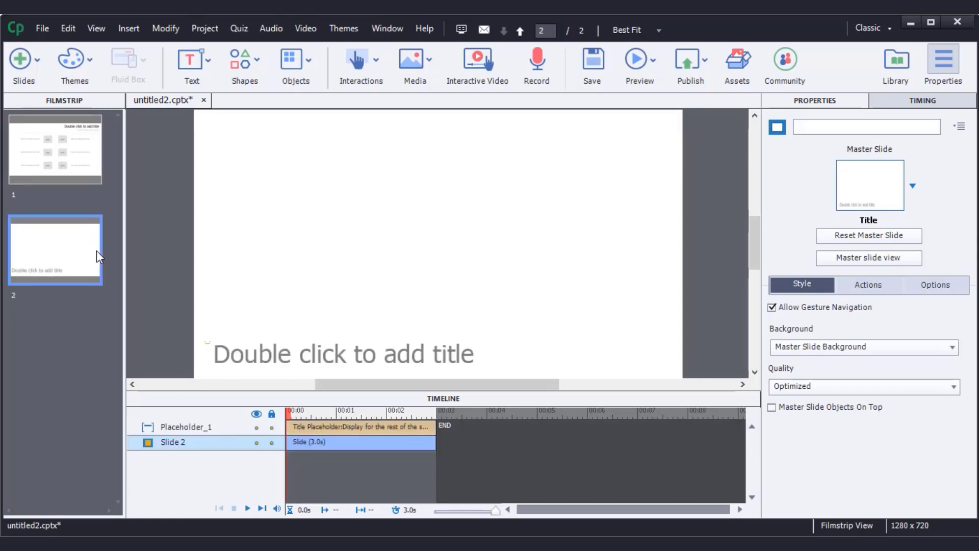
{"action": "right_click", "coordinate": [98, 255]}
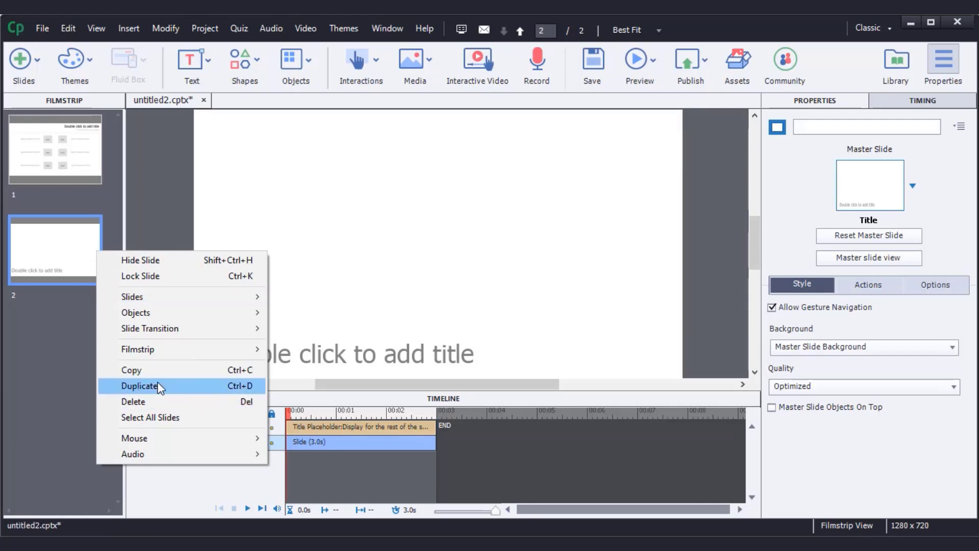
{"action": "left_click", "coordinate": [138, 387]}
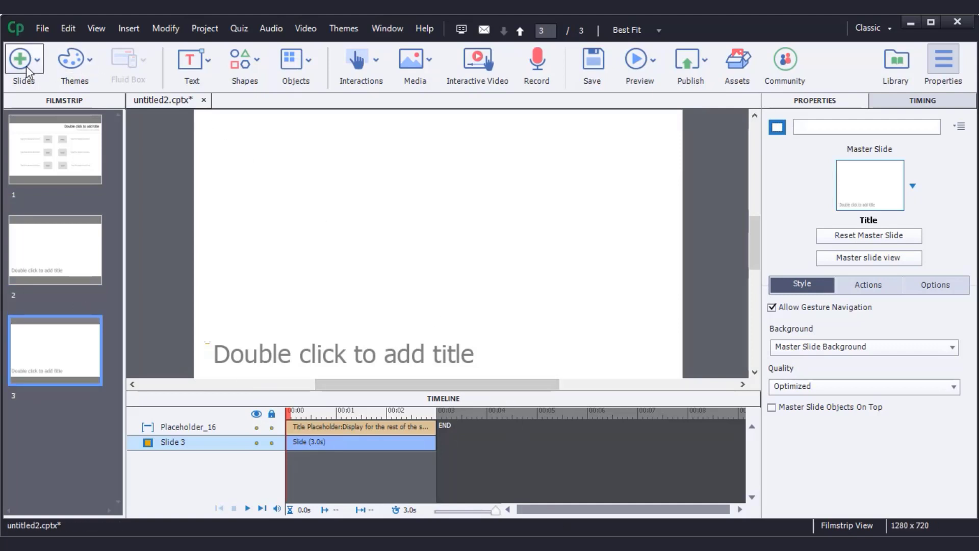
Look through the available slide types, themes, text objects and smart shapes
{"action": "left_click", "coordinate": [38, 65]}
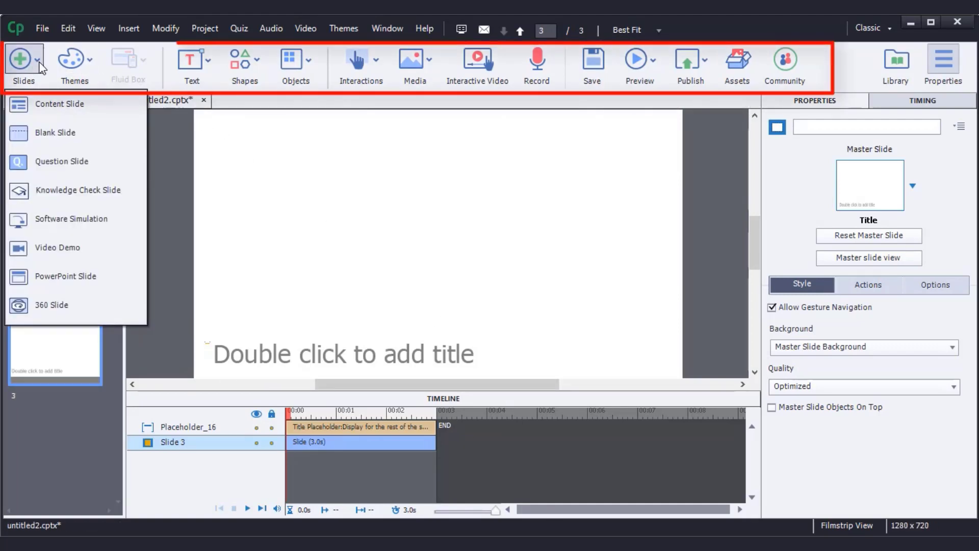
{"action": "left_click", "coordinate": [86, 62]}
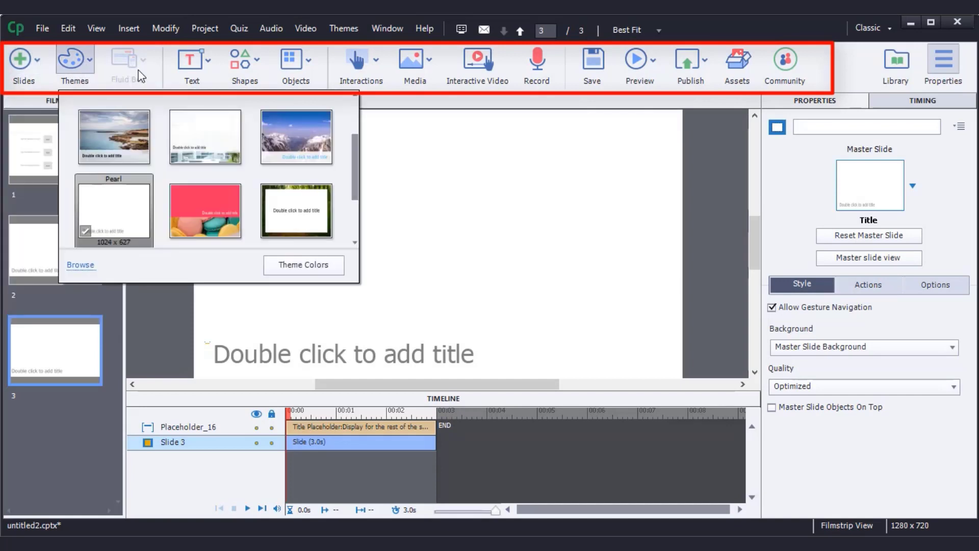
{"action": "left_click", "coordinate": [189, 74]}
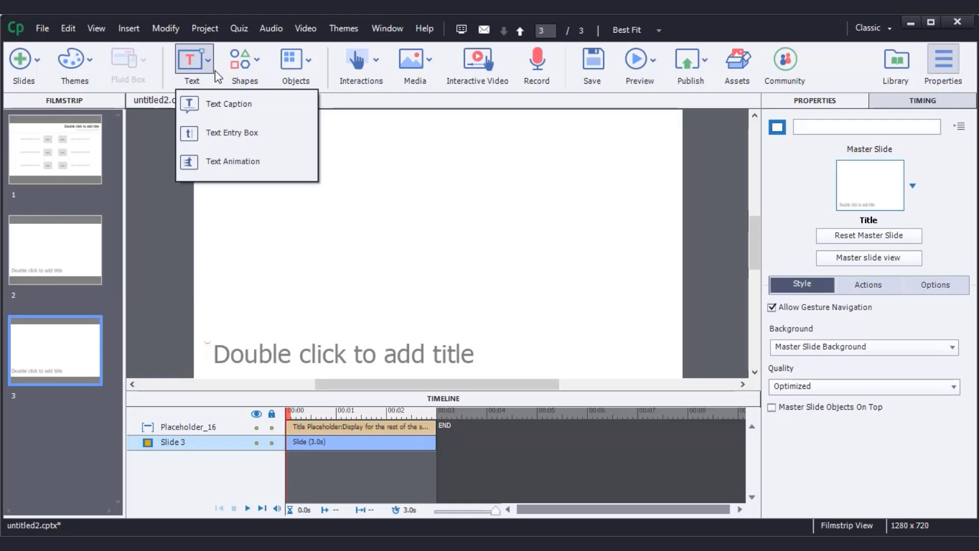
{"action": "left_click", "coordinate": [245, 76]}
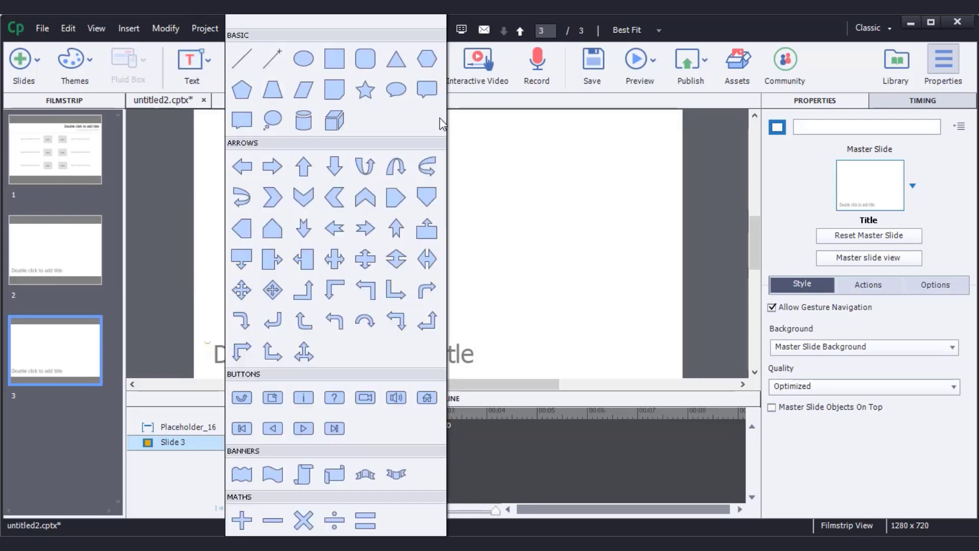
{"action": "left_click", "coordinate": [467, 161]}
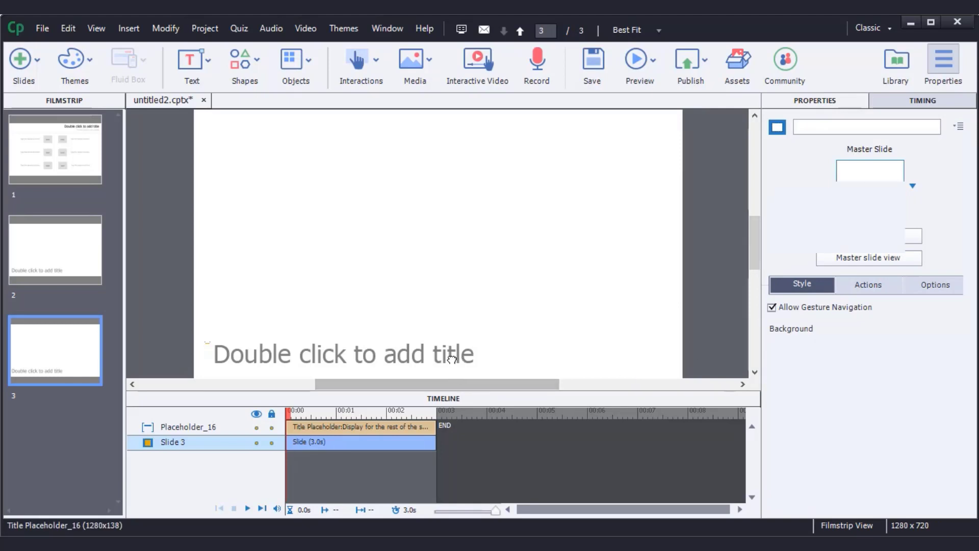
Select the title placeholder on slide 3 and examine its style properties
{"action": "left_click", "coordinate": [435, 357]}
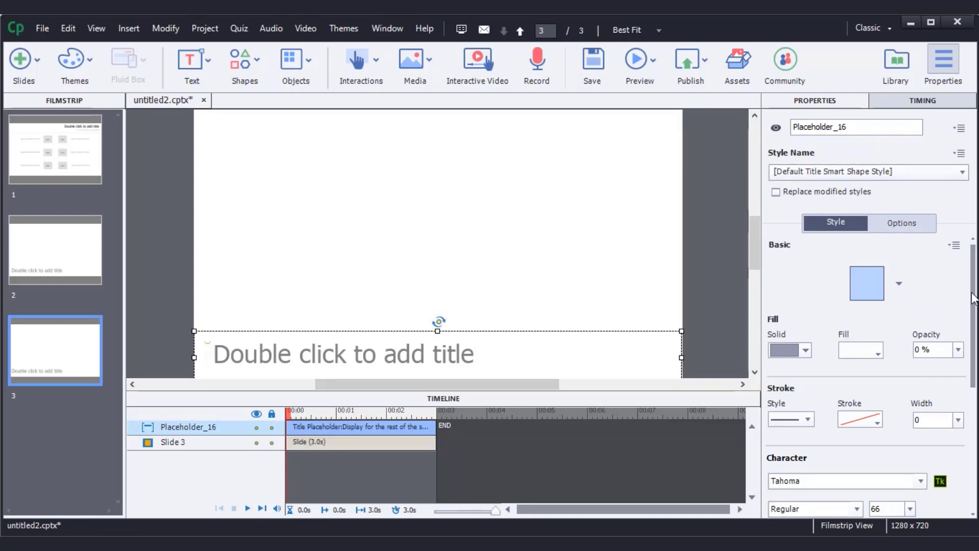
{"action": "left_click_drag", "start_coordinate": [972, 305], "coordinate": [969, 403]}
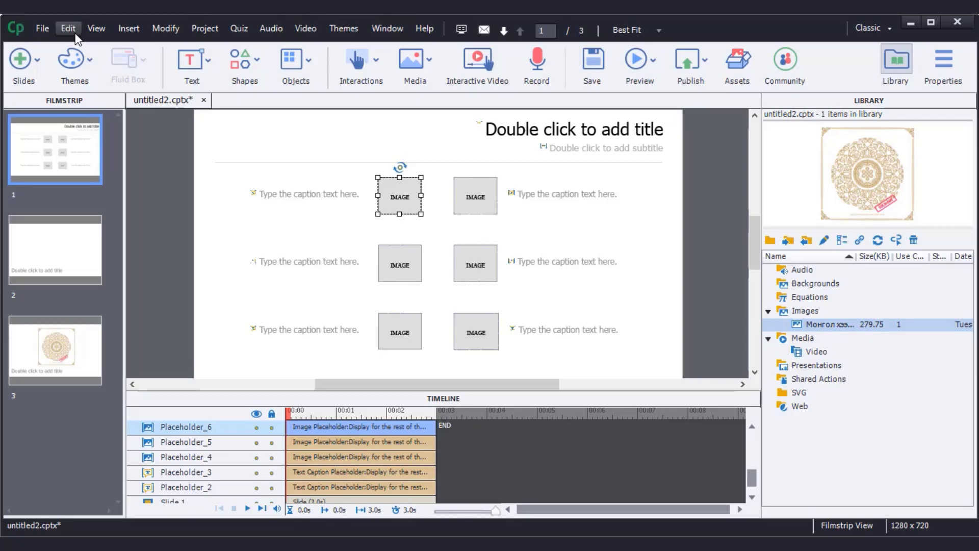
Open the application and project preferences
{"action": "left_click", "coordinate": [69, 29]}
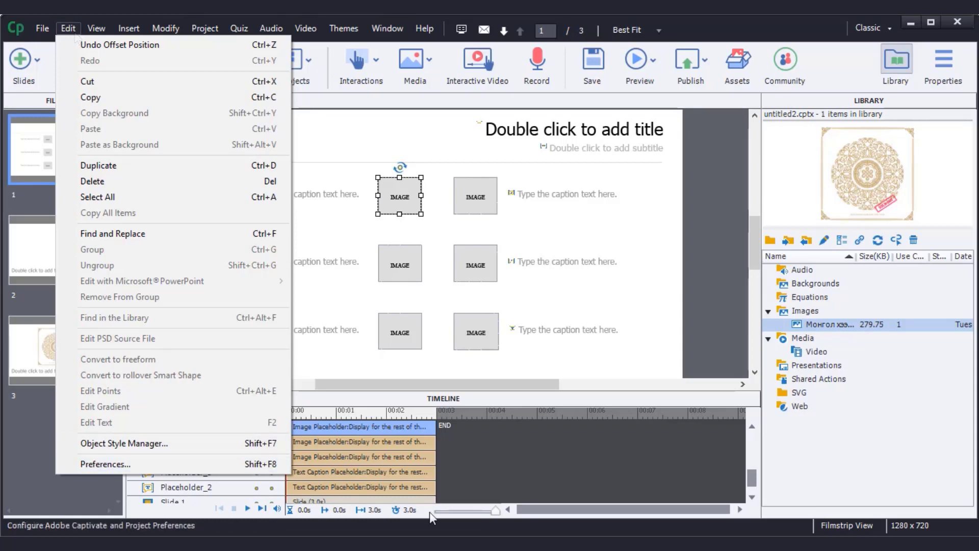
{"action": "left_click", "coordinate": [213, 469]}
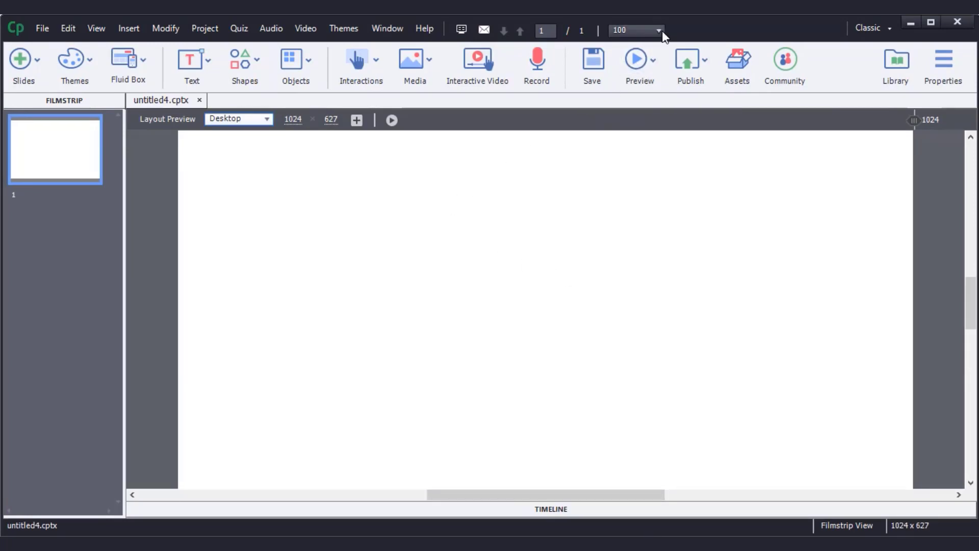
Set the zoom of the responsive project to 66 and add a new slide from the Content 02 master slide
{"action": "left_click", "coordinate": [661, 31]}
{"action": "left_click", "coordinate": [646, 93]}
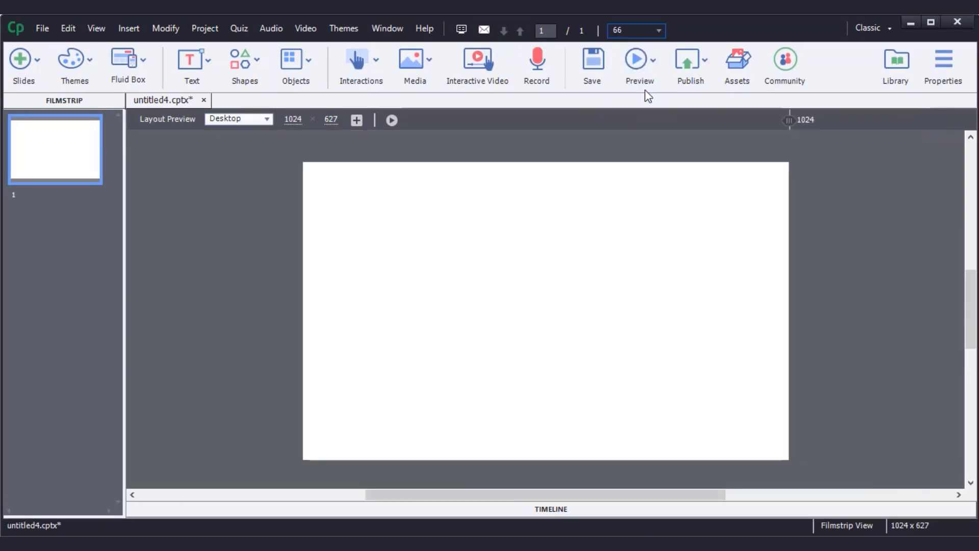
{"action": "left_click", "coordinate": [39, 70]}
{"action": "left_click", "coordinate": [90, 411]}
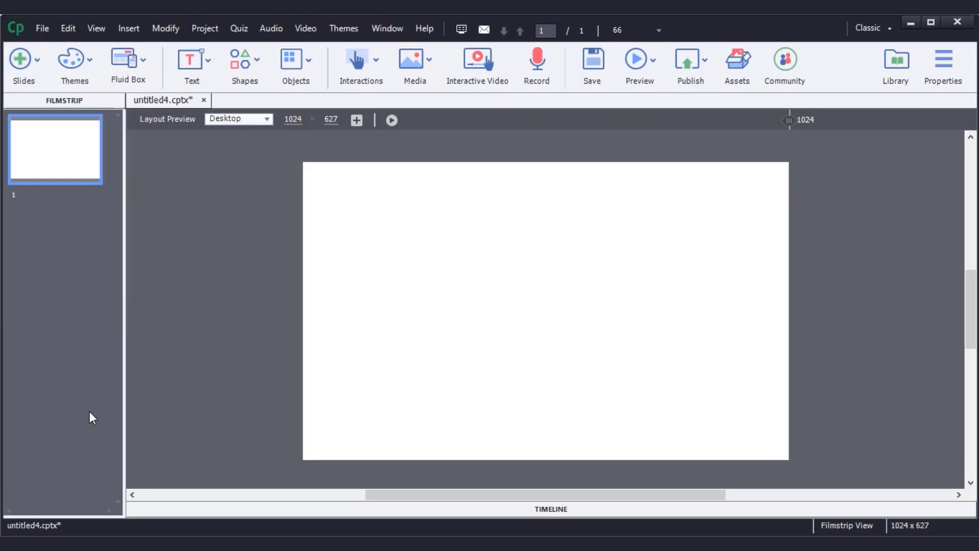
{"action": "right_click", "coordinate": [63, 183]}
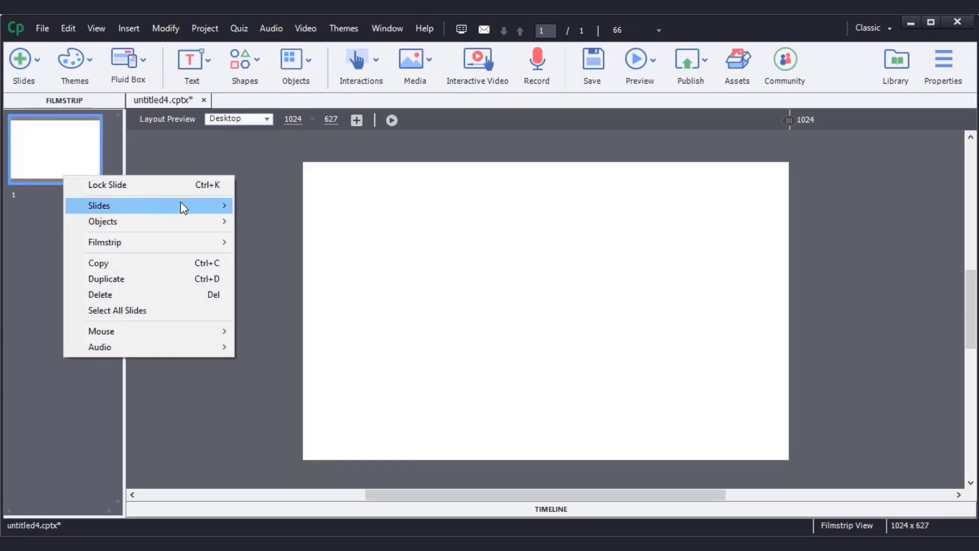
{"action": "mouse_move", "coordinate": [210, 206]}
{"action": "mouse_move", "coordinate": [274, 206]}
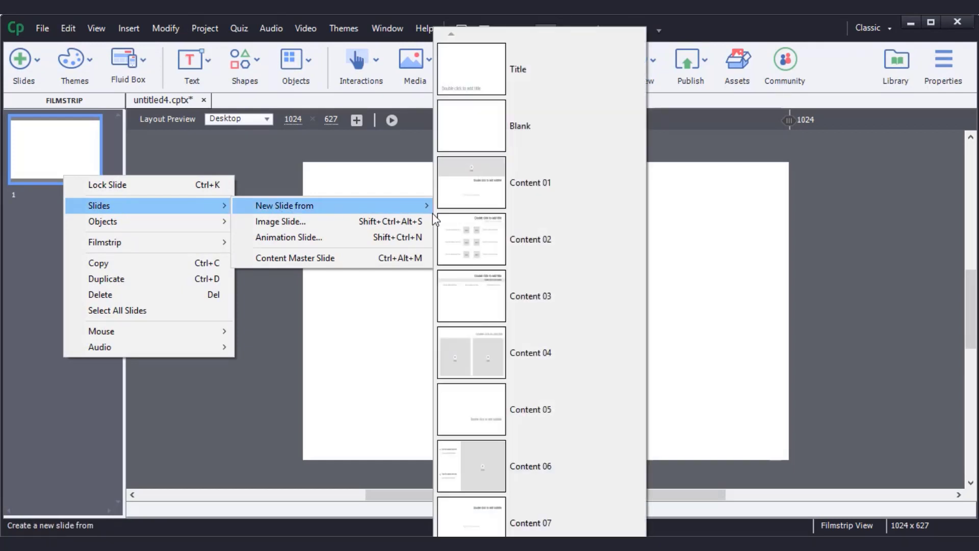
{"action": "left_click", "coordinate": [463, 236]}
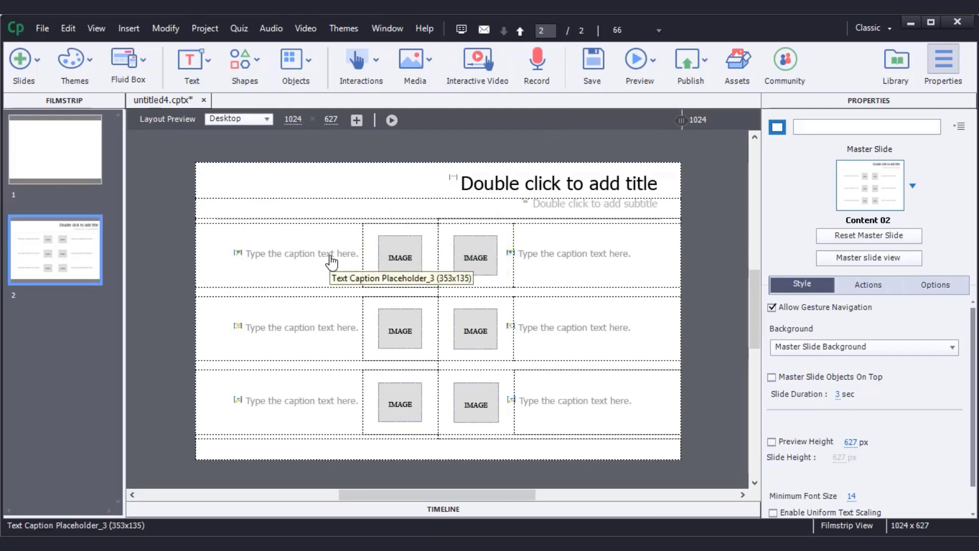
Switch the layout preview to Galaxy S8 and set the width unit of the first caption placeholder to px
{"action": "left_click", "coordinate": [268, 118]}
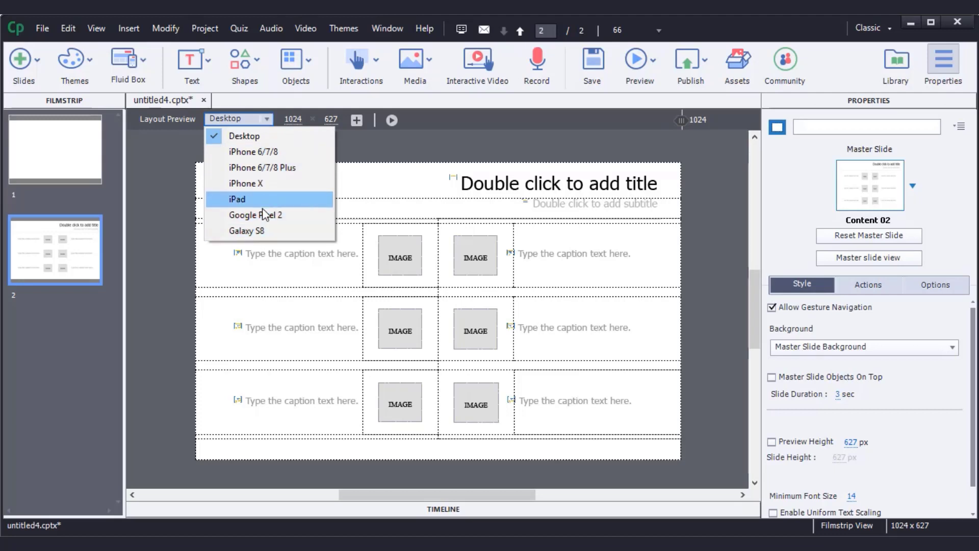
{"action": "left_click", "coordinate": [261, 230]}
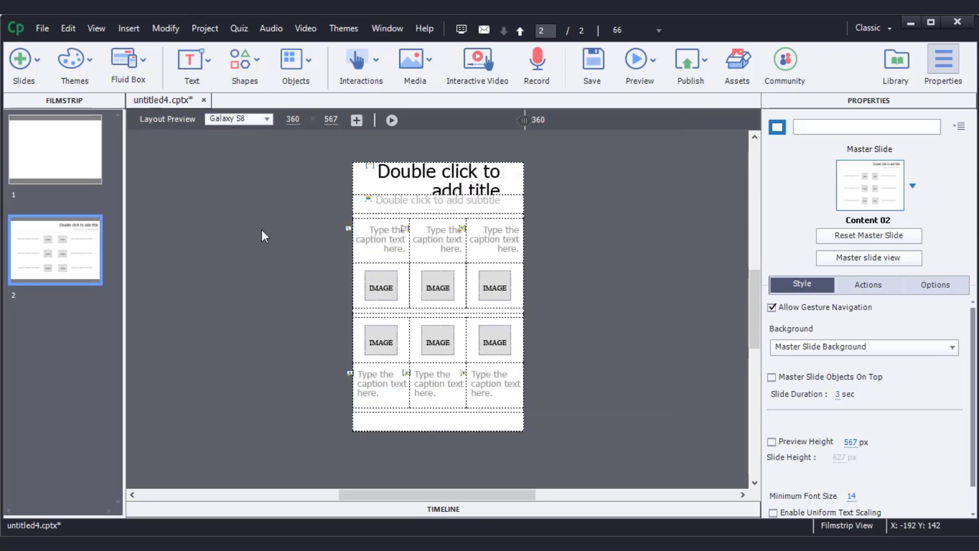
{"action": "left_click", "coordinate": [384, 235]}
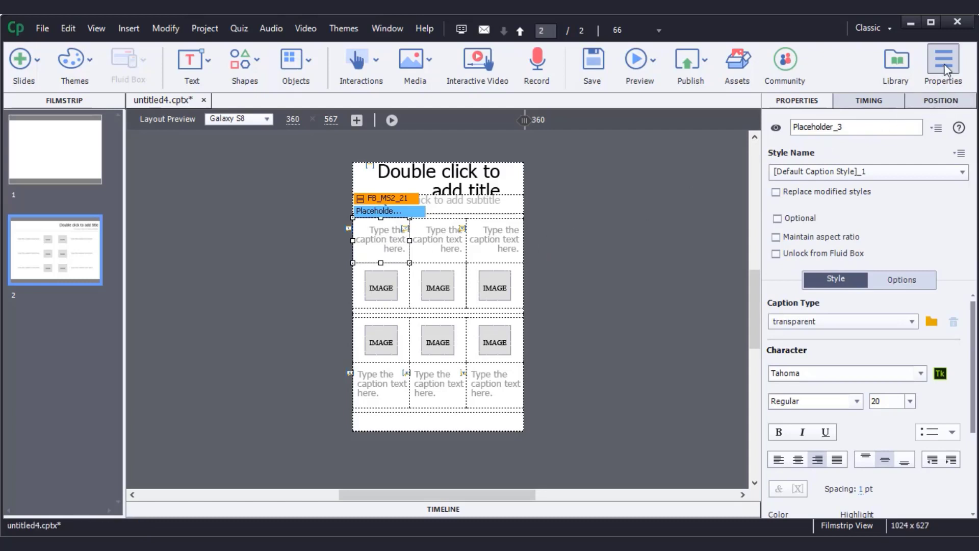
{"action": "left_click", "coordinate": [940, 106]}
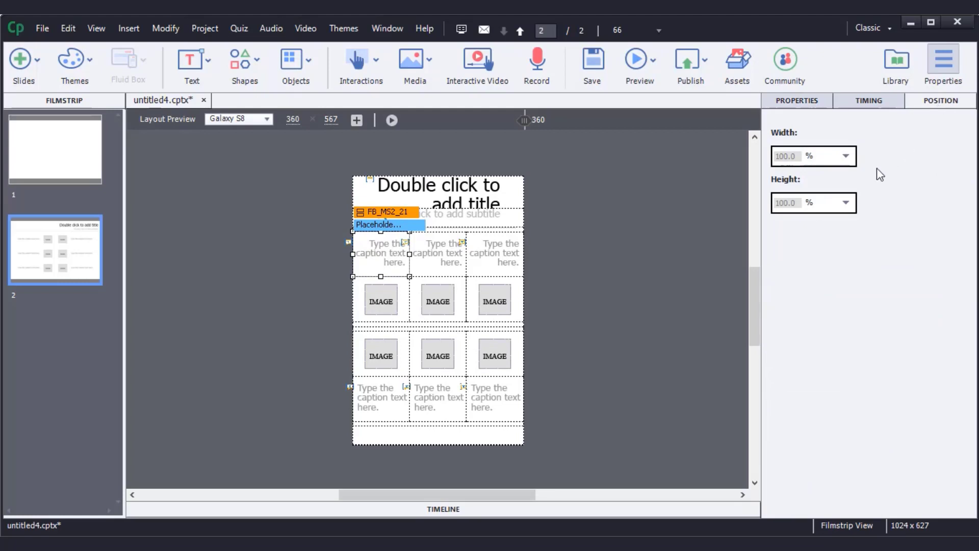
{"action": "left_click", "coordinate": [849, 158]}
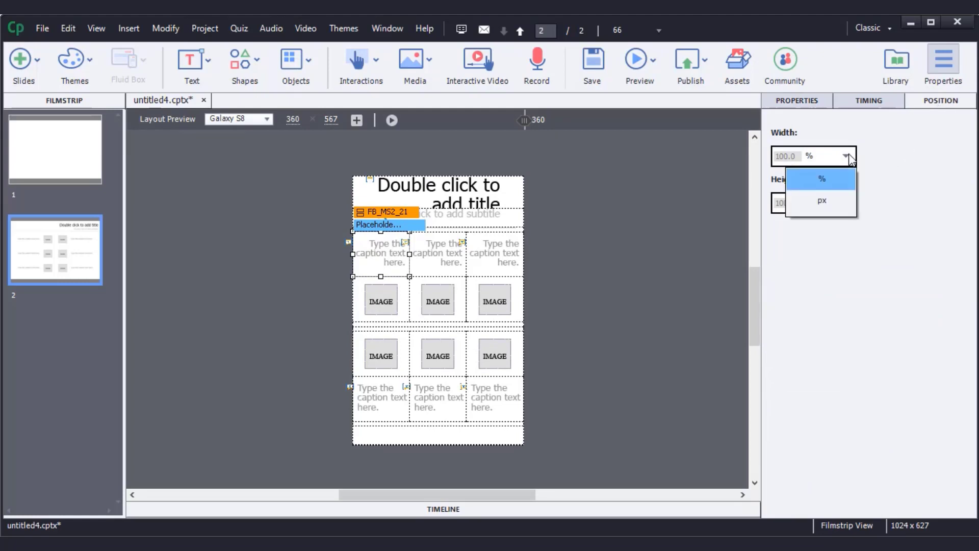
{"action": "left_click", "coordinate": [849, 158]}
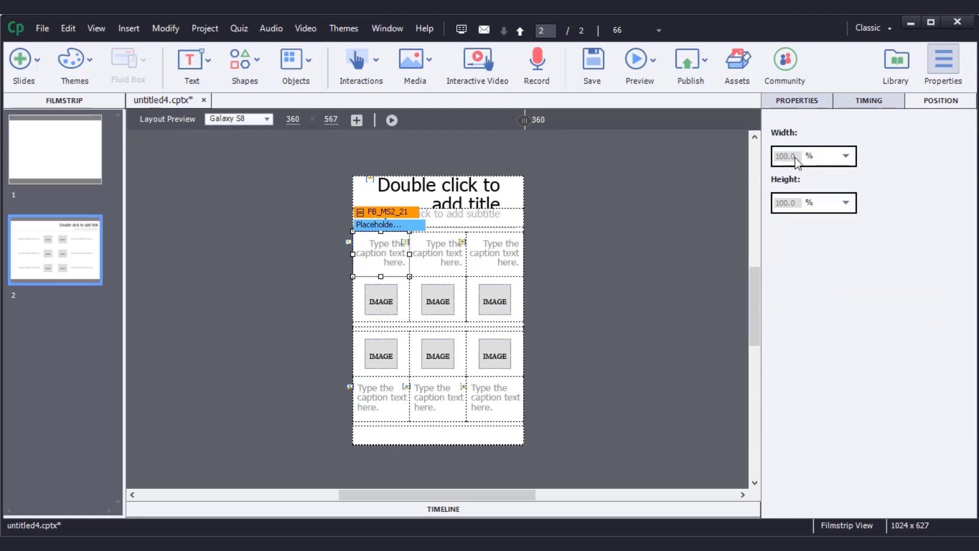
{"action": "left_click", "coordinate": [846, 158]}
{"action": "left_click", "coordinate": [825, 201]}
Switch the layout preview to iPad
{"action": "left_click", "coordinate": [270, 115]}
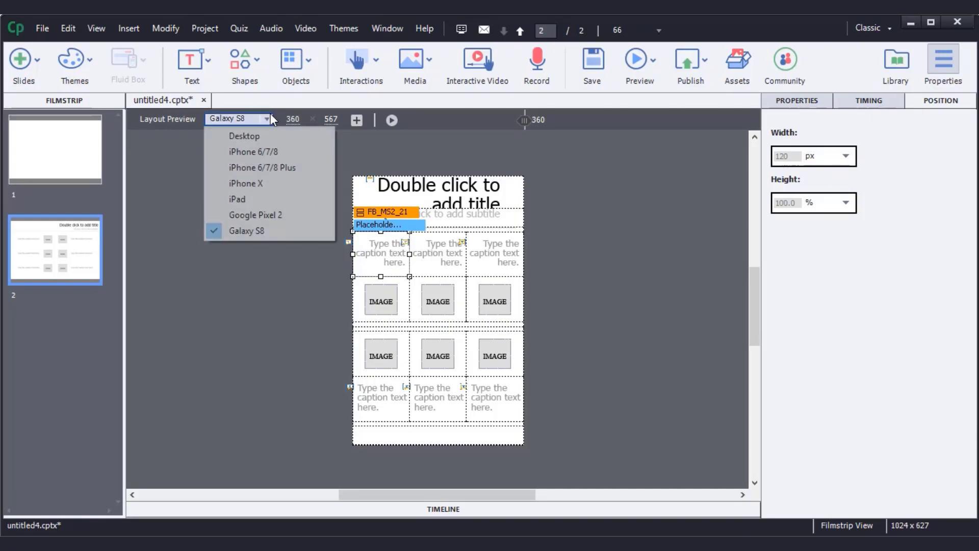
{"action": "left_click", "coordinate": [255, 199]}
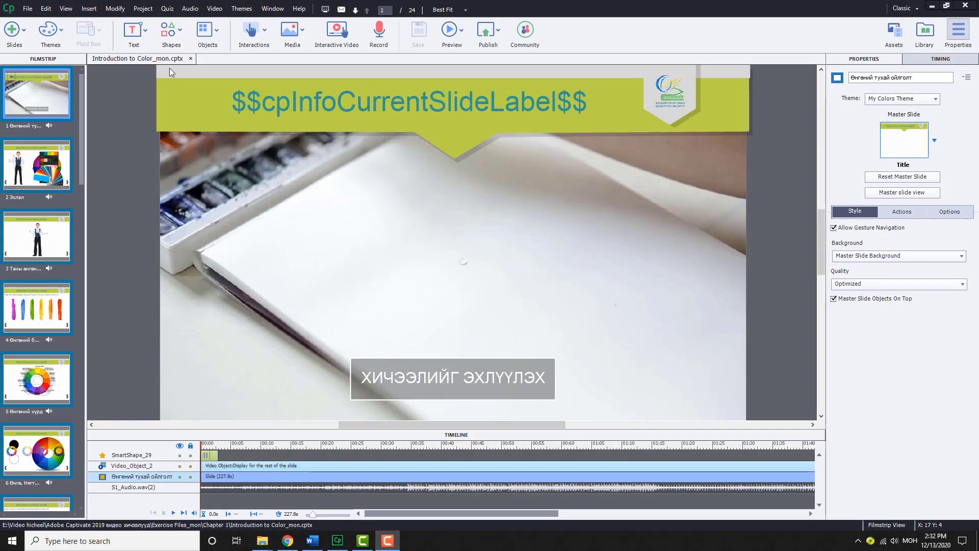
Switch to Word to view the Storyboard_mon.docx lesson storyboard and return to the Introduction to Color_mon.cptx project in Captivate
{"action": "mouse_move", "coordinate": [263, 542]}
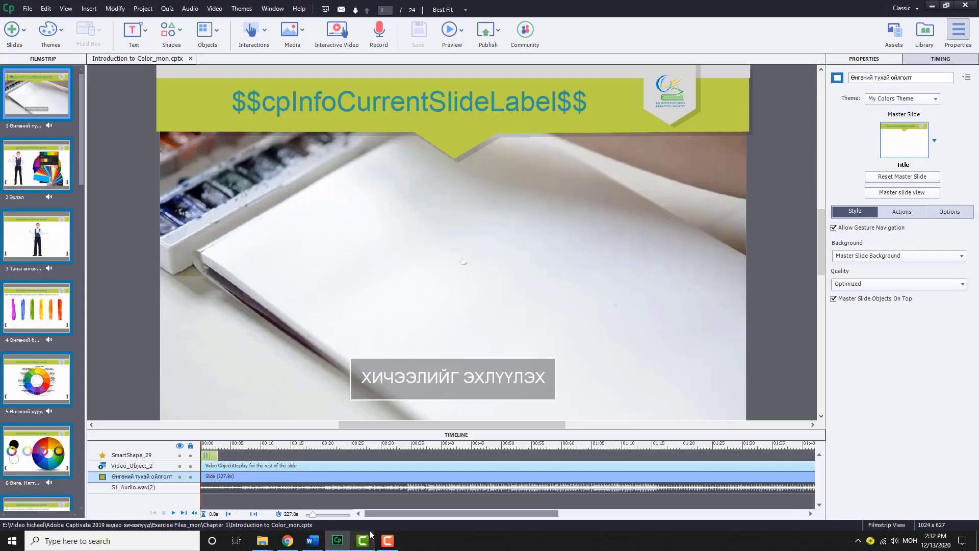
{"action": "left_click", "coordinate": [312, 540]}
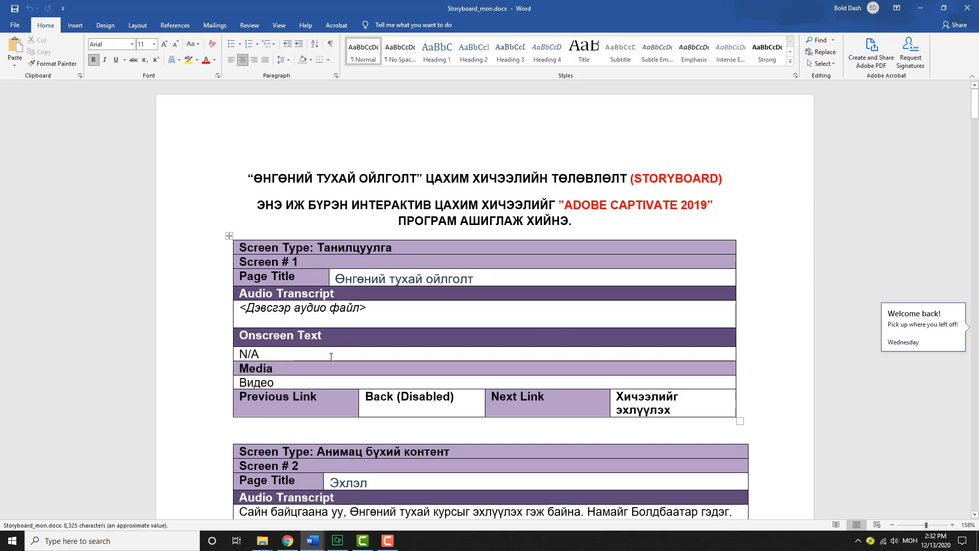
{"action": "left_click", "coordinate": [337, 541]}
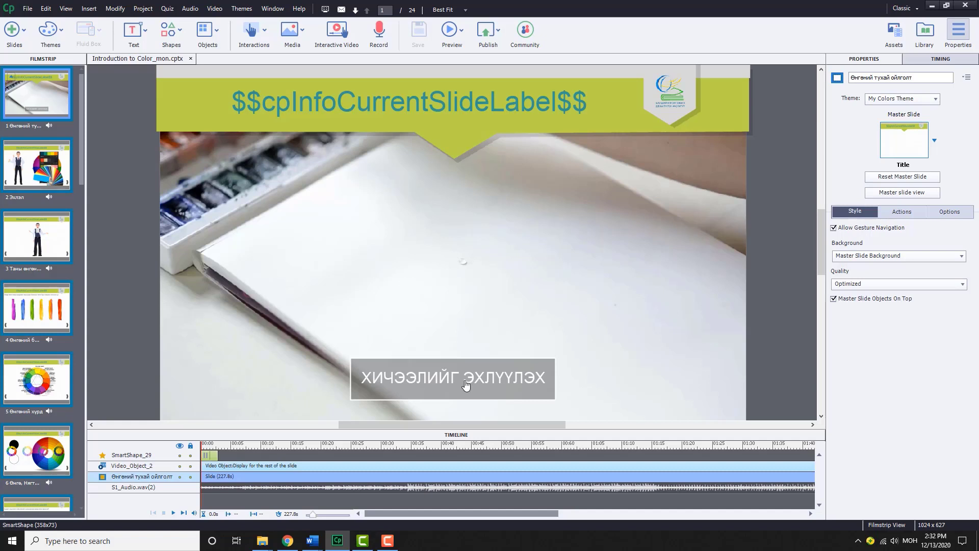
Open slide 2 and make the Timeline panel slightly taller
{"action": "left_click", "coordinate": [57, 180]}
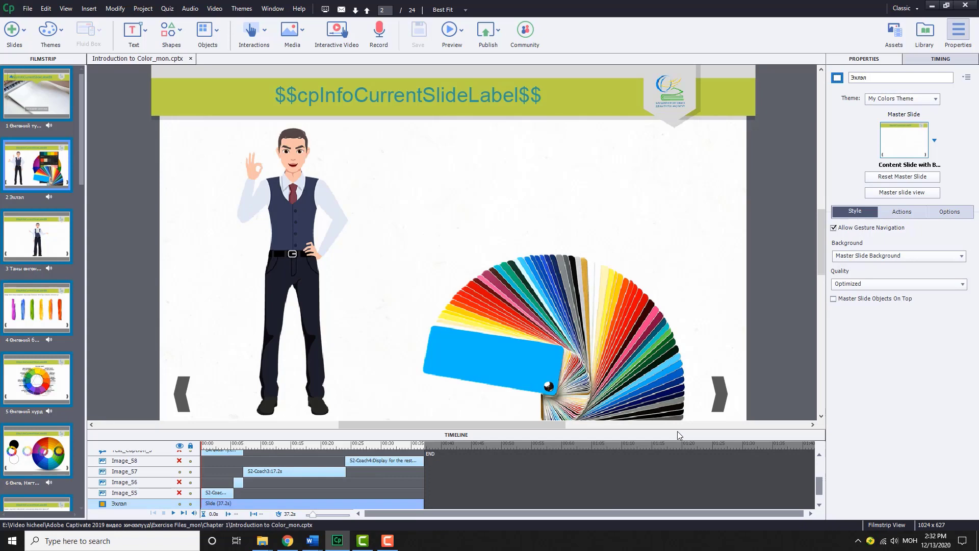
{"action": "left_click_drag", "start_coordinate": [678, 431], "coordinate": [678, 416]}
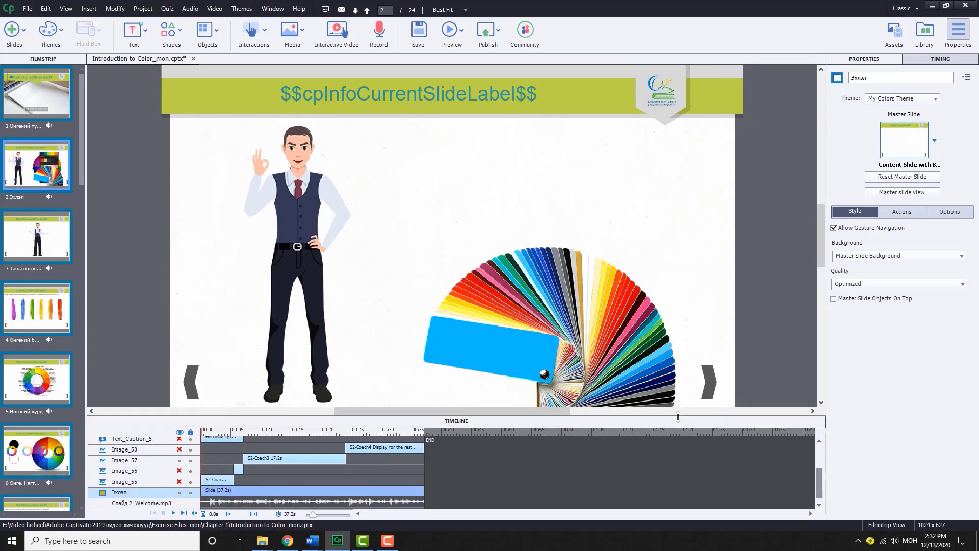
Examine slides 2 to 6 with their timelines, including the action settings of the purple brush stroke on slide 4
{"action": "left_click", "coordinate": [41, 314]}
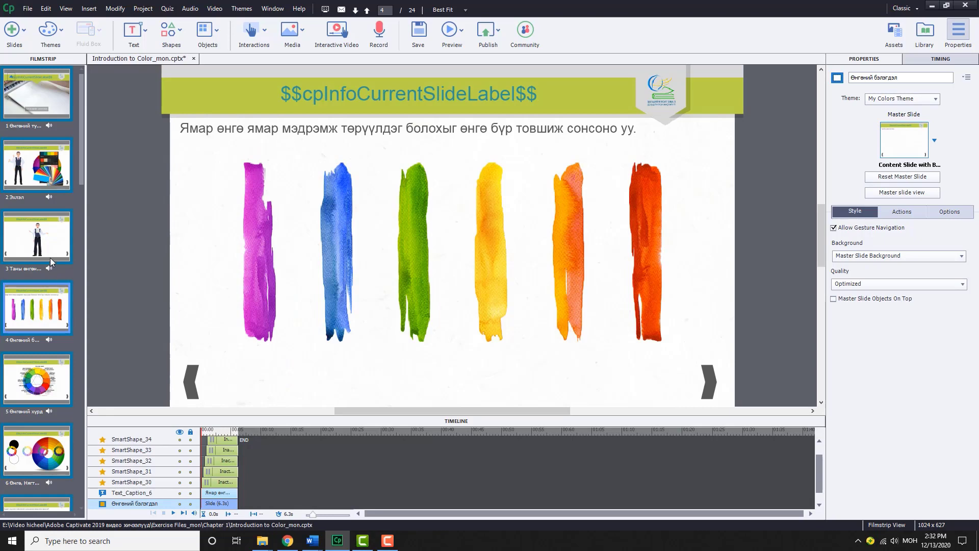
{"action": "left_click", "coordinate": [51, 184]}
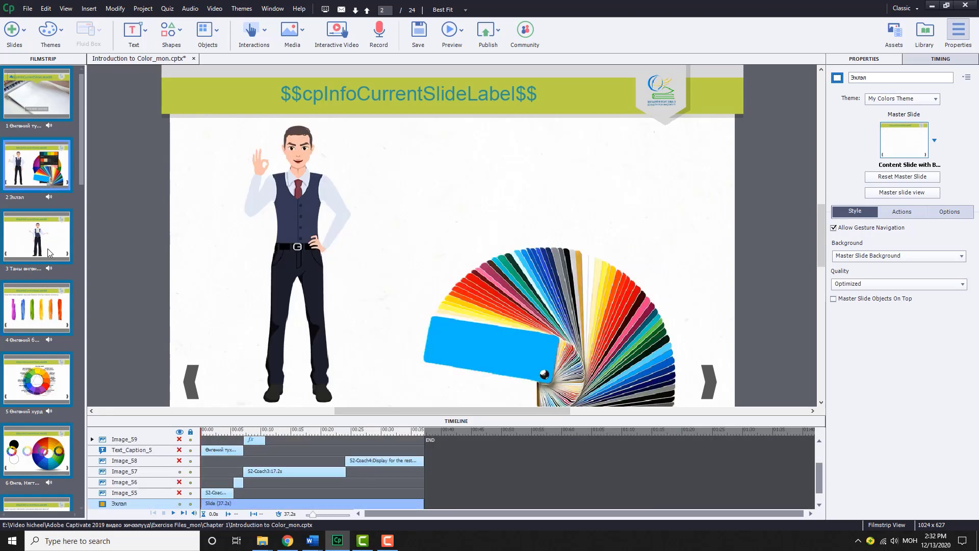
{"action": "left_click", "coordinate": [46, 251]}
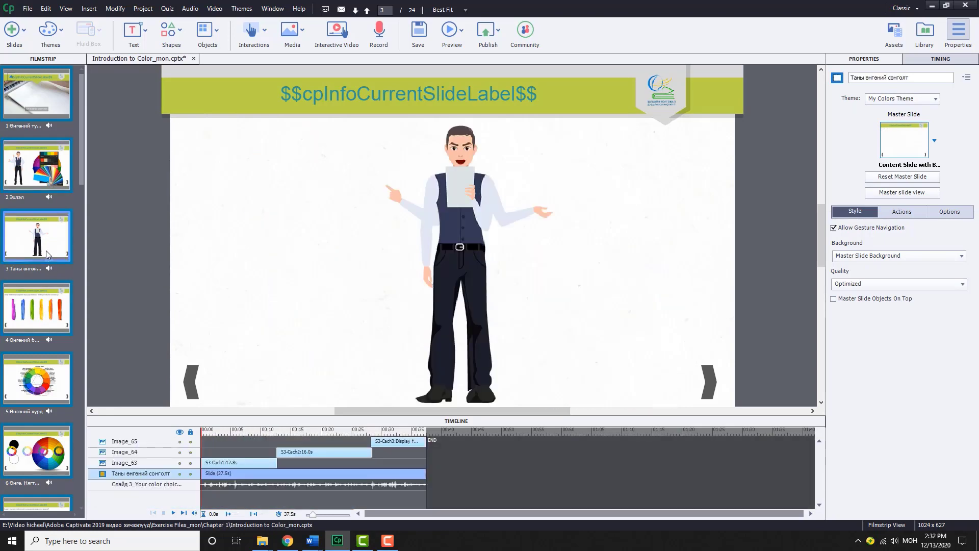
{"action": "left_click", "coordinate": [42, 311]}
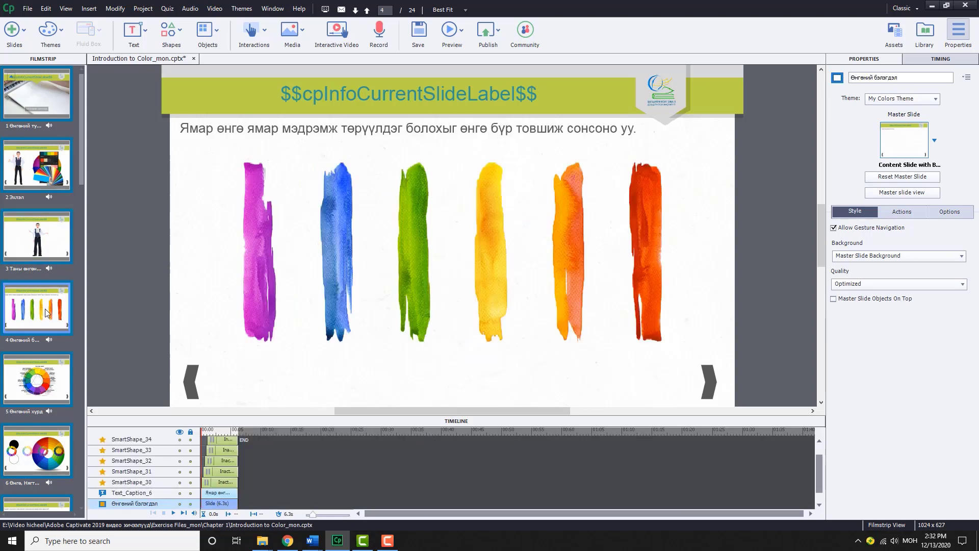
{"action": "left_click", "coordinate": [250, 279]}
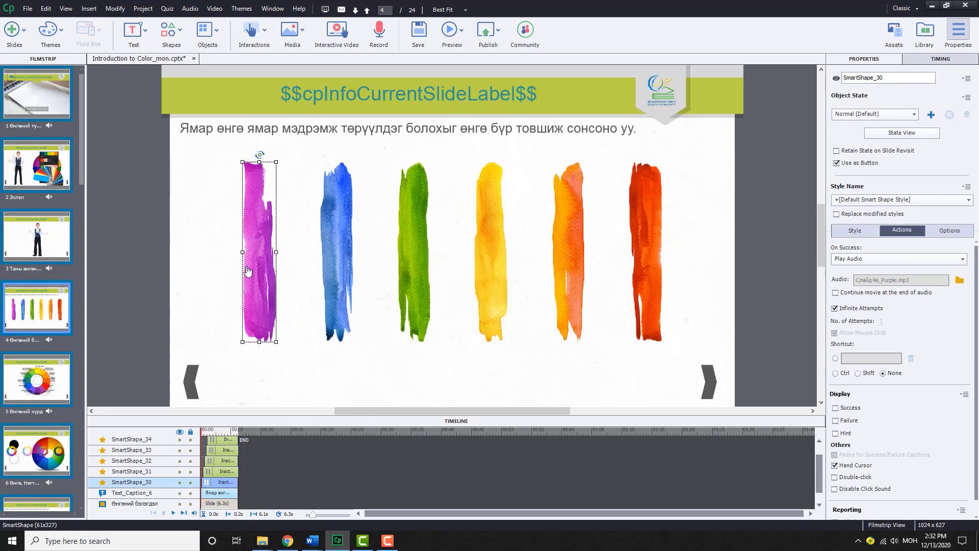
{"action": "left_click", "coordinate": [50, 378]}
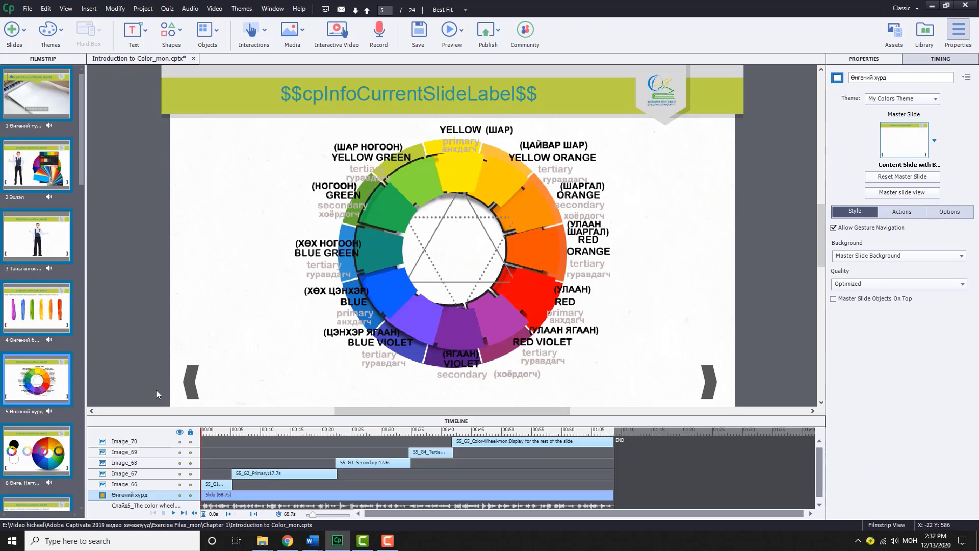
{"action": "left_click", "coordinate": [53, 445]}
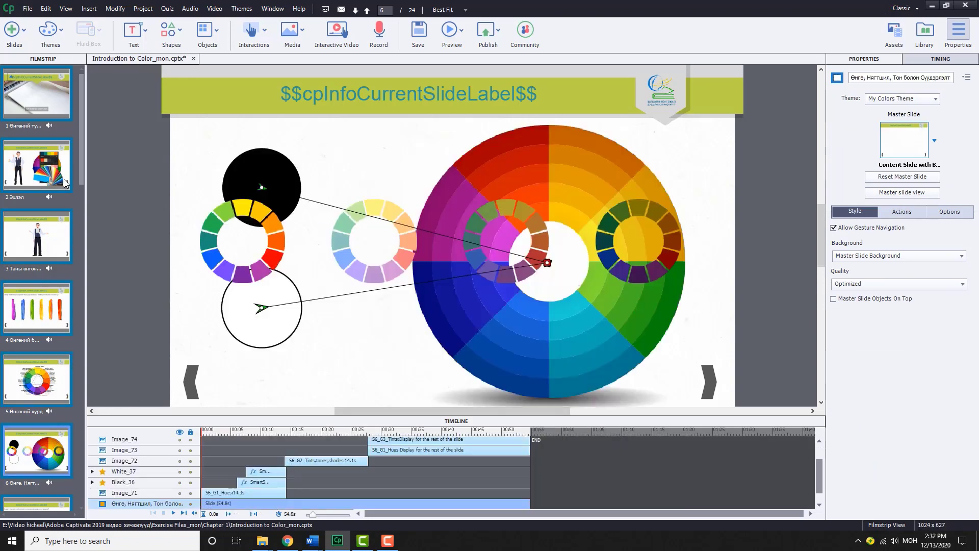
Review slides 7 to 10, covering the colour-mixing drag-and-drop interaction, the animated presenter, the video demo and the slide video
{"action": "scroll", "coordinate": [80, 161], "scroll_direction": "down", "scroll_amount": 3}
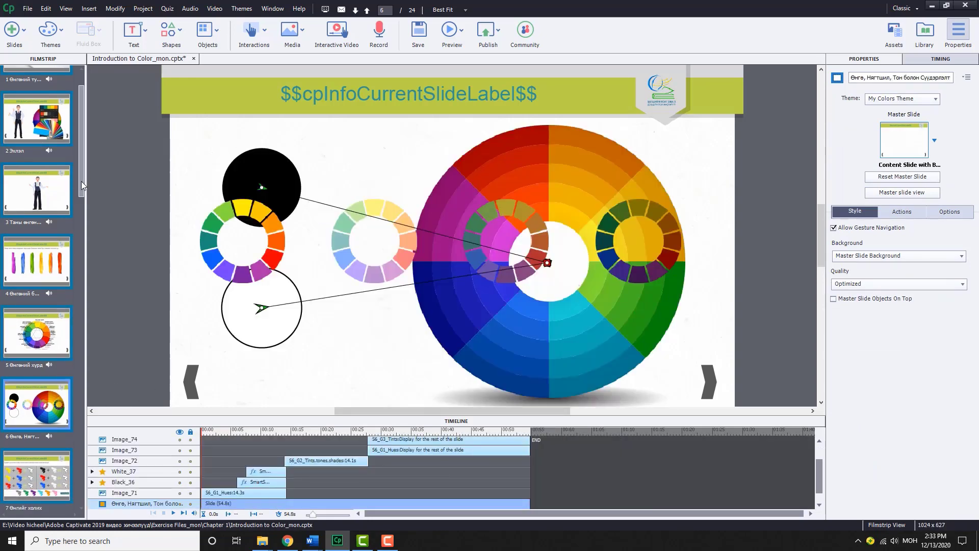
{"action": "left_click_drag", "start_coordinate": [81, 182], "coordinate": [83, 228]}
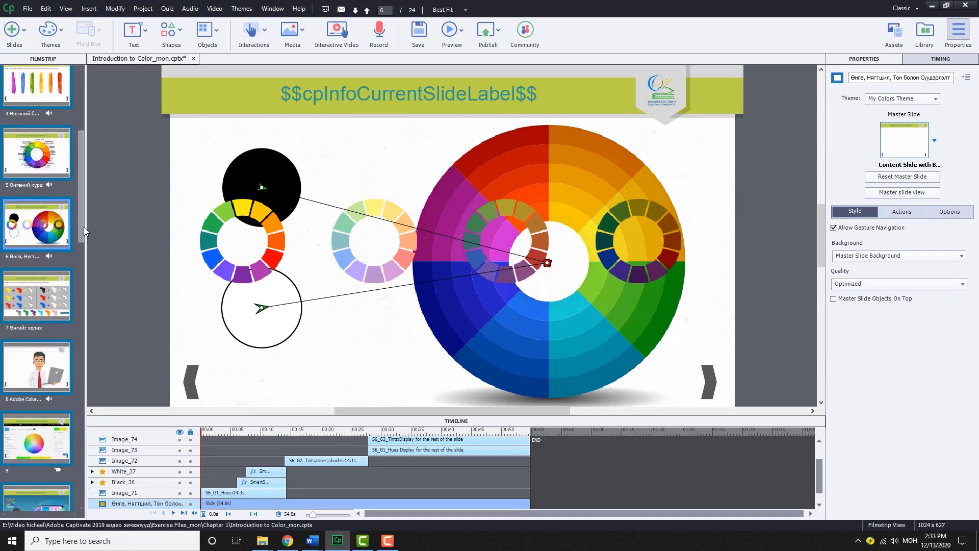
{"action": "left_click", "coordinate": [45, 294]}
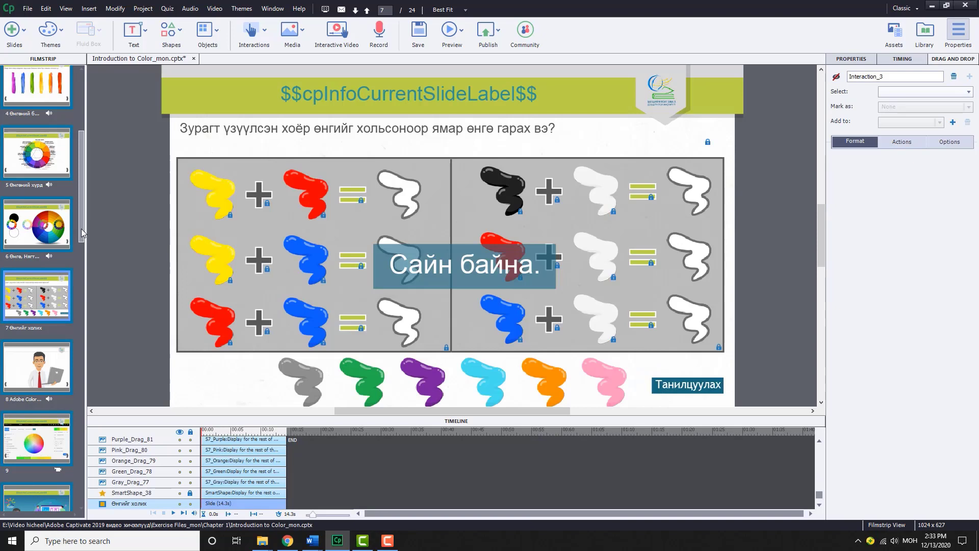
{"action": "left_click_drag", "start_coordinate": [81, 229], "coordinate": [79, 249]}
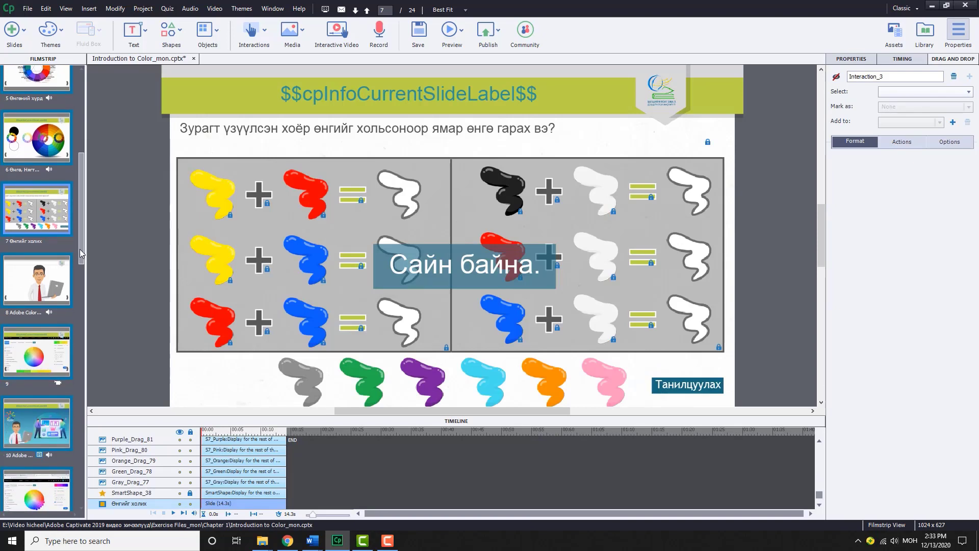
{"action": "left_click", "coordinate": [57, 276]}
{"action": "left_click_drag", "start_coordinate": [82, 240], "coordinate": [81, 261]}
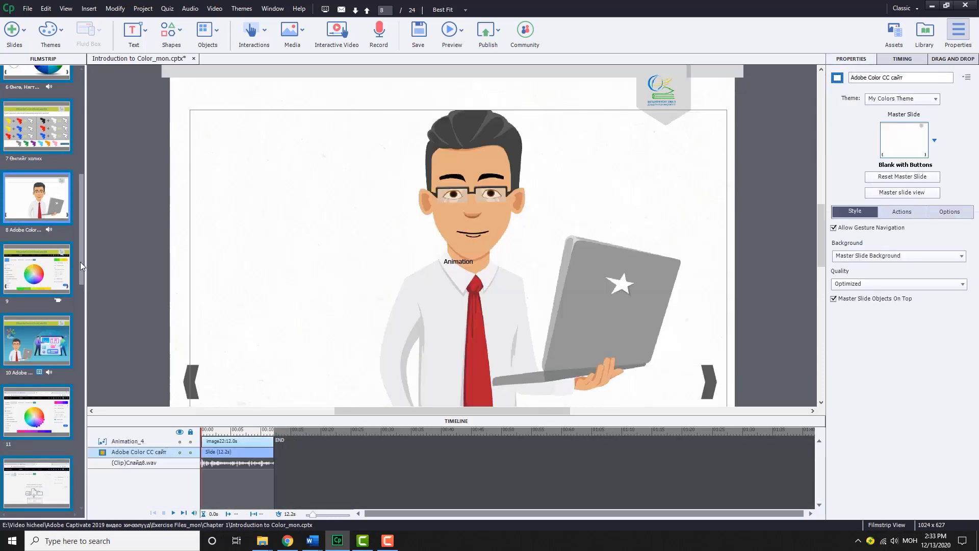
{"action": "left_click", "coordinate": [49, 271]}
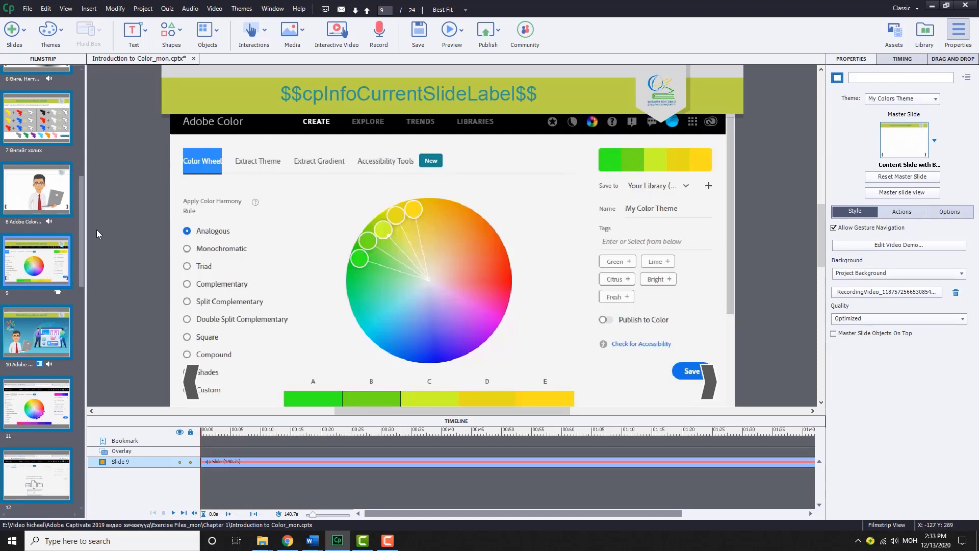
{"action": "left_click_drag", "start_coordinate": [82, 249], "coordinate": [83, 270]}
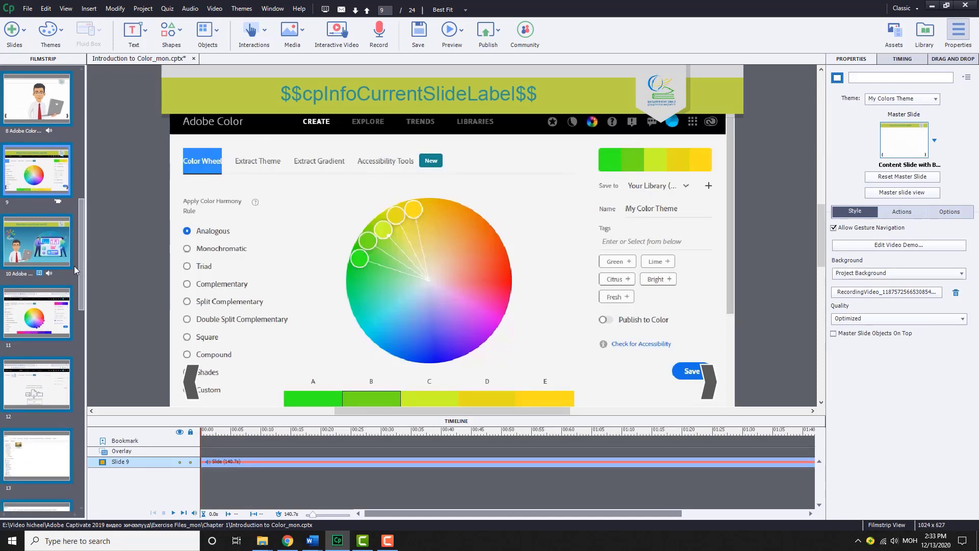
{"action": "left_click", "coordinate": [56, 249]}
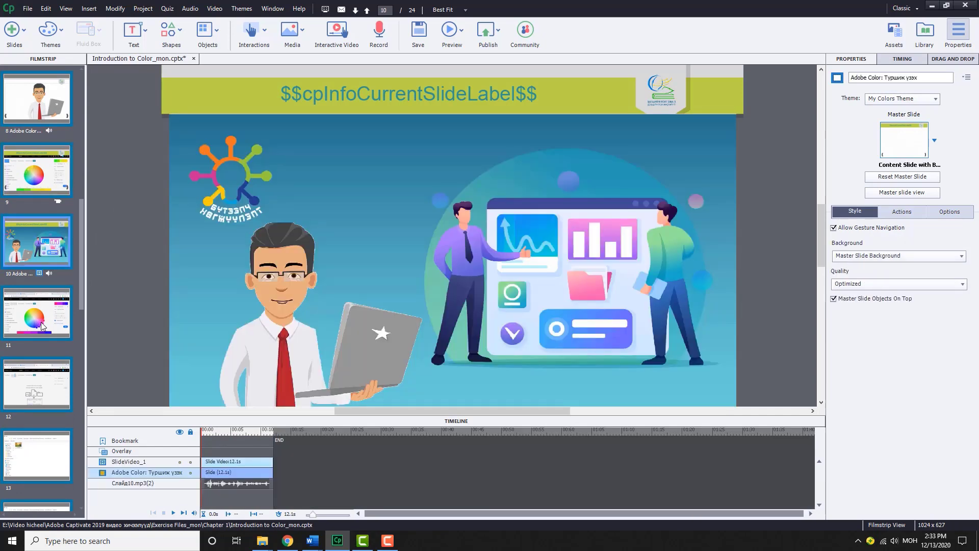
Go through simulation slides 11 to 15, looking at the click boxes and captions for extracting a colour theme from an image
{"action": "left_click", "coordinate": [42, 327]}
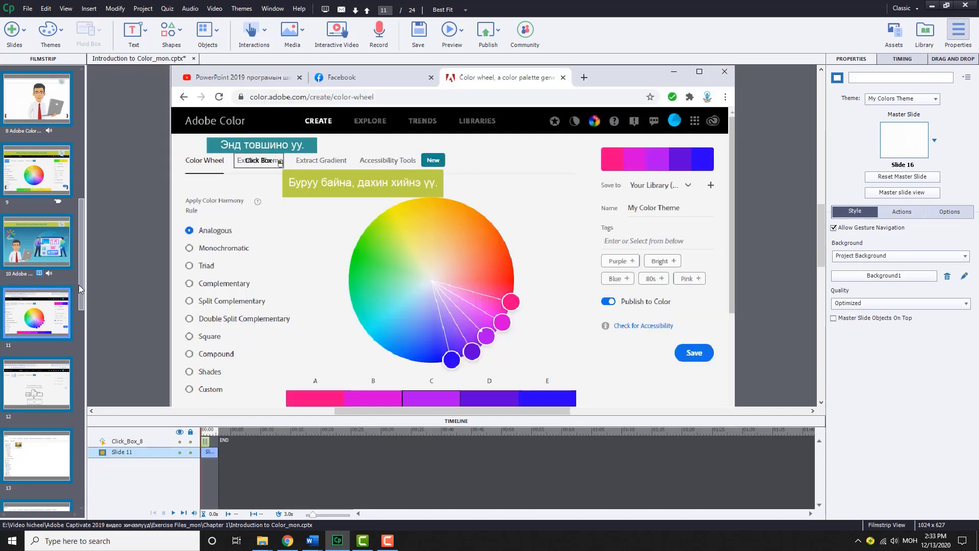
{"action": "left_click_drag", "start_coordinate": [79, 285], "coordinate": [75, 307]}
{"action": "left_click", "coordinate": [61, 294]}
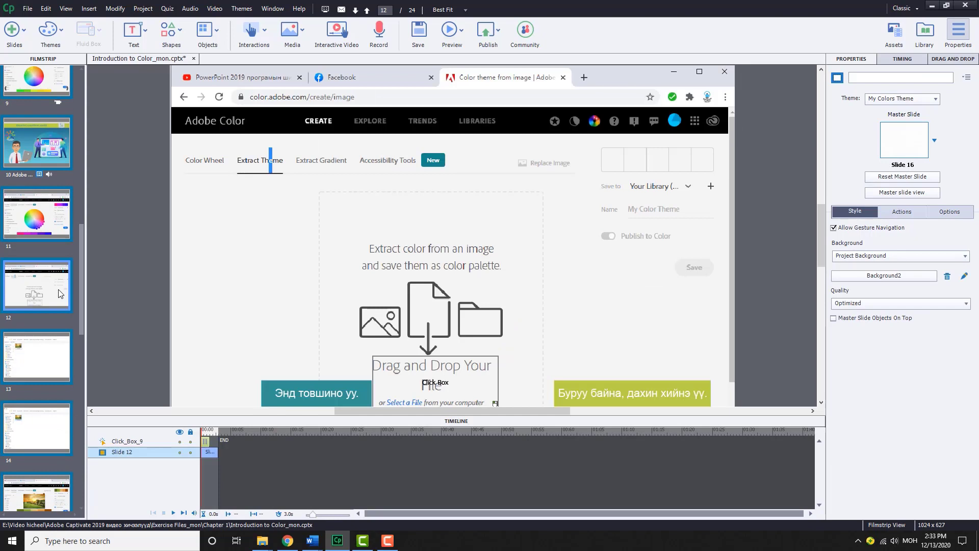
{"action": "left_click", "coordinate": [50, 348]}
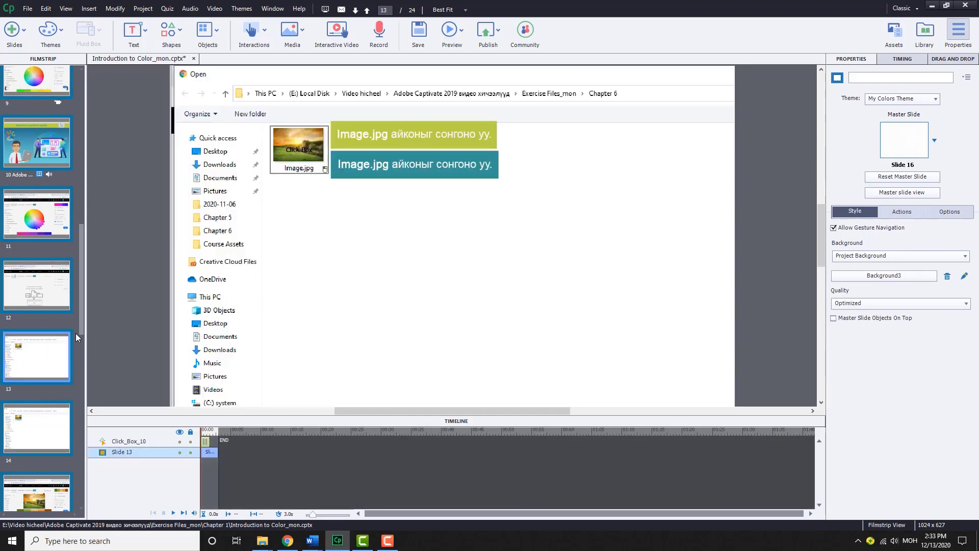
{"action": "left_click_drag", "start_coordinate": [84, 288], "coordinate": [80, 313]}
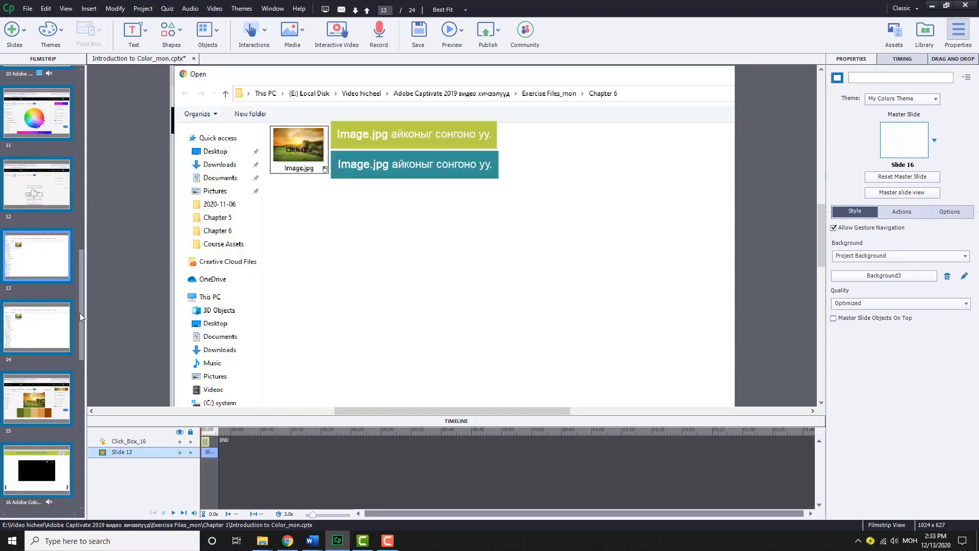
{"action": "left_click", "coordinate": [49, 329]}
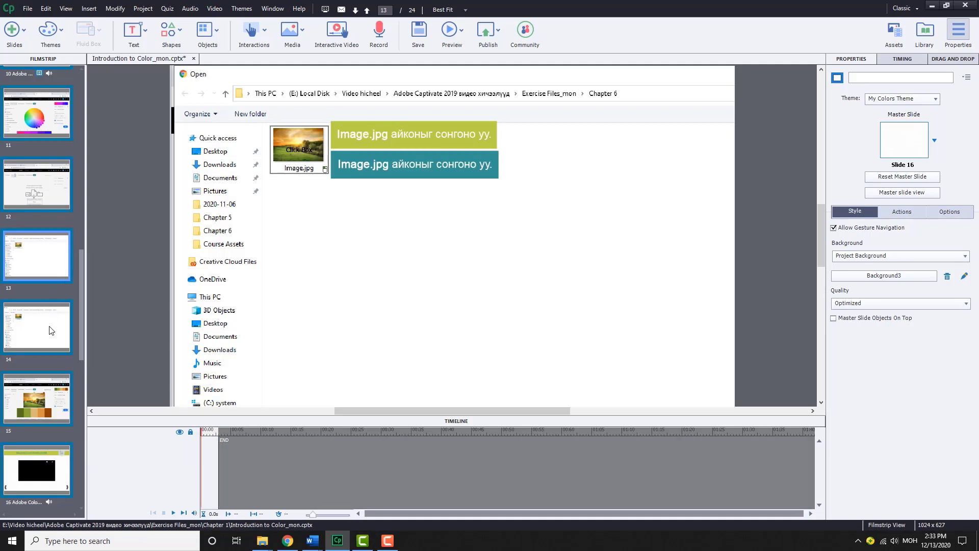
{"action": "left_click", "coordinate": [53, 394]}
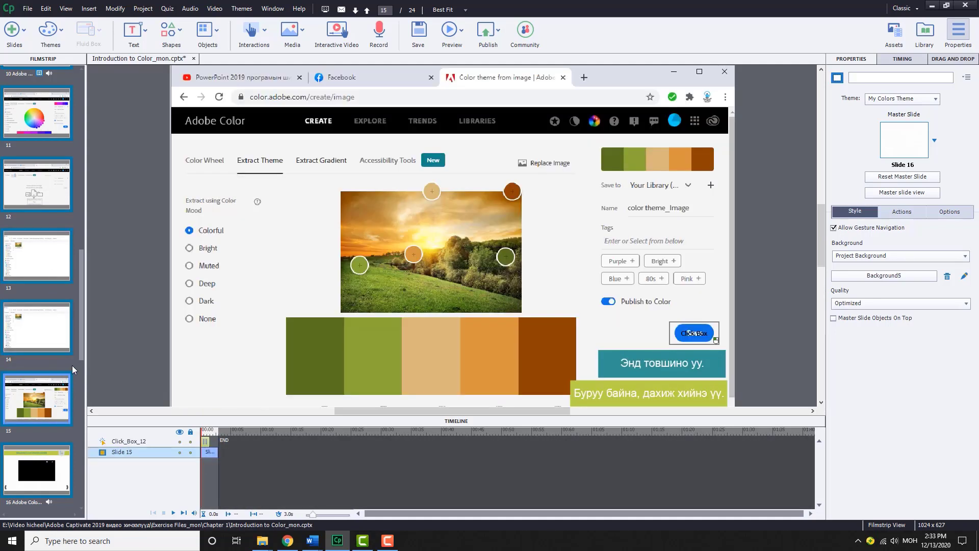
View slide 16 with the embedded web video and slide 17 with the presenter animation
{"action": "left_click_drag", "start_coordinate": [83, 335], "coordinate": [76, 377]}
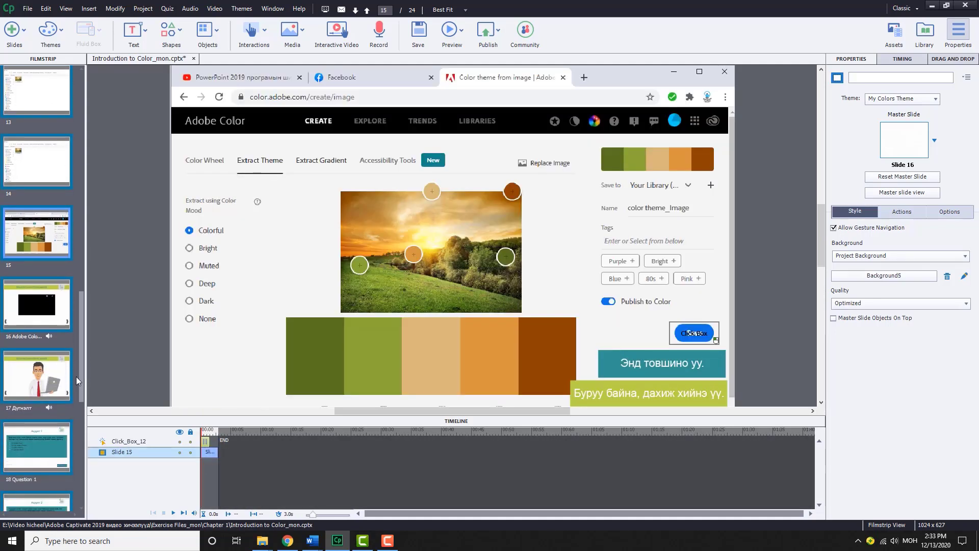
{"action": "left_click", "coordinate": [52, 318]}
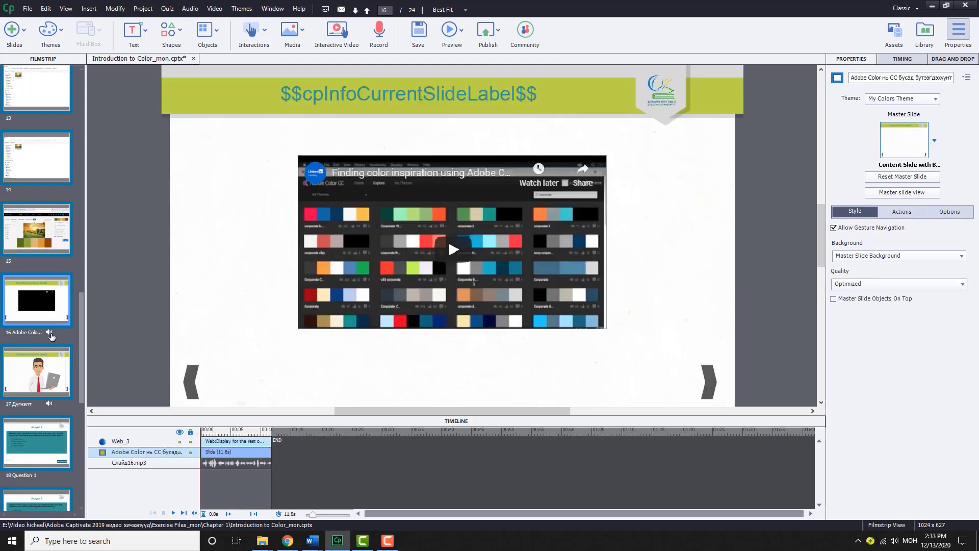
{"action": "left_click", "coordinate": [53, 377]}
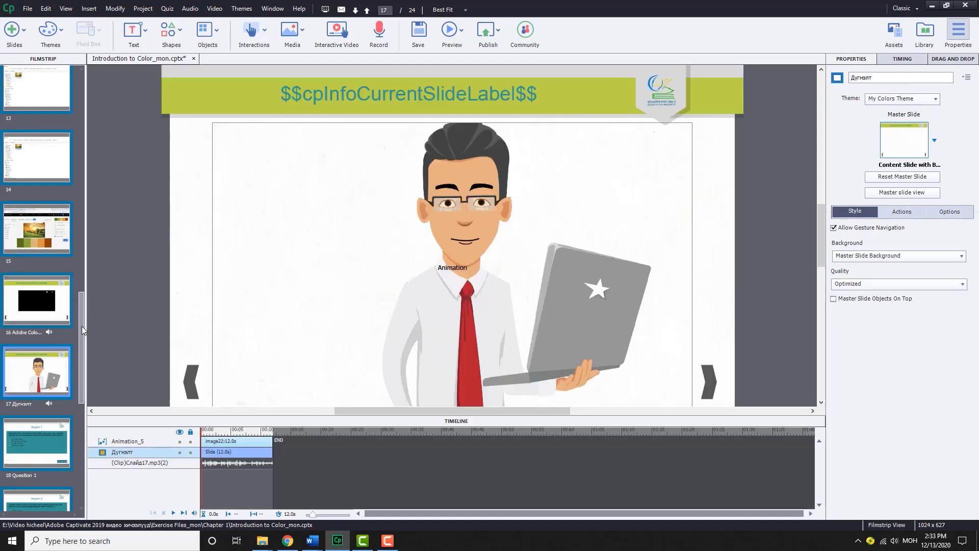
Look through the quiz question slides from slide 18 to slide 22
{"action": "left_click_drag", "start_coordinate": [82, 326], "coordinate": [78, 348]}
{"action": "left_click", "coordinate": [57, 341]}
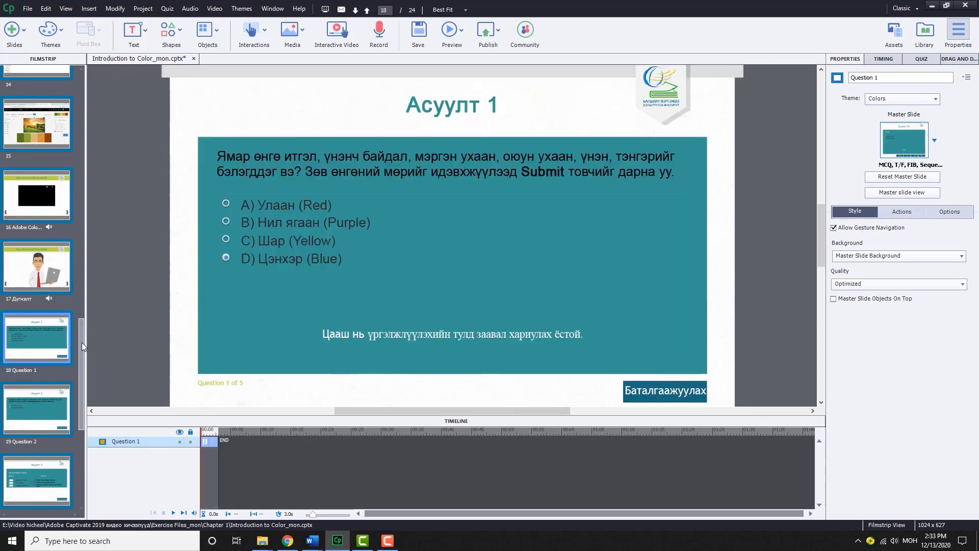
{"action": "left_click_drag", "start_coordinate": [82, 341], "coordinate": [81, 409]}
{"action": "left_click", "coordinate": [54, 352]}
{"action": "left_click", "coordinate": [50, 398]}
{"action": "scroll", "coordinate": [64, 374], "scroll_direction": "down", "scroll_amount": 1}
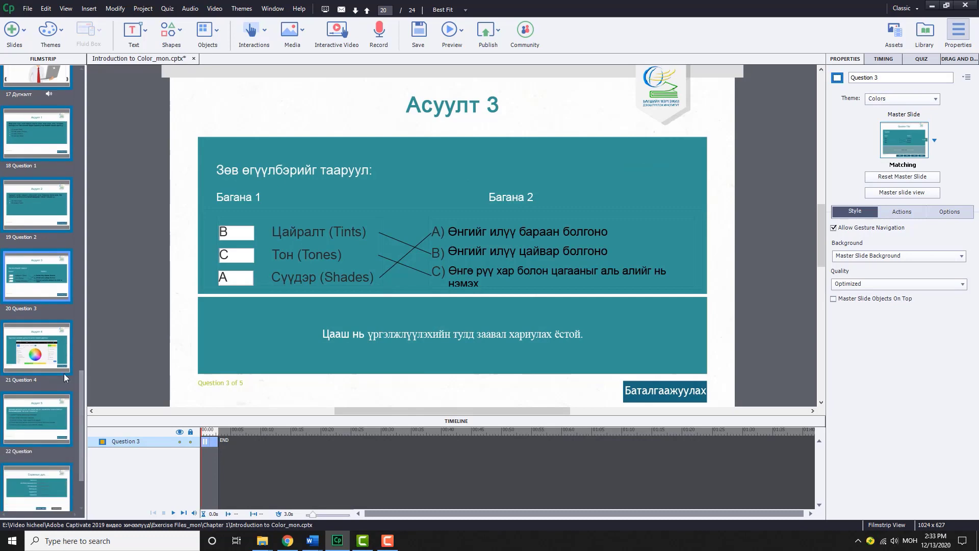
{"action": "left_click", "coordinate": [60, 364]}
{"action": "left_click", "coordinate": [64, 414]}
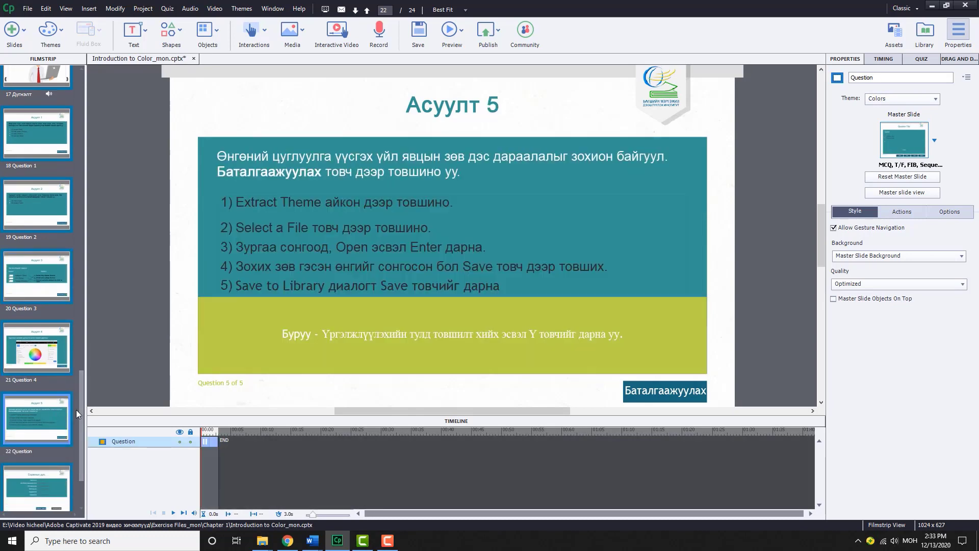
View the Quiz Results slide and the closing slide 24 with its web objects and buttons
{"action": "left_click_drag", "start_coordinate": [81, 408], "coordinate": [81, 441]}
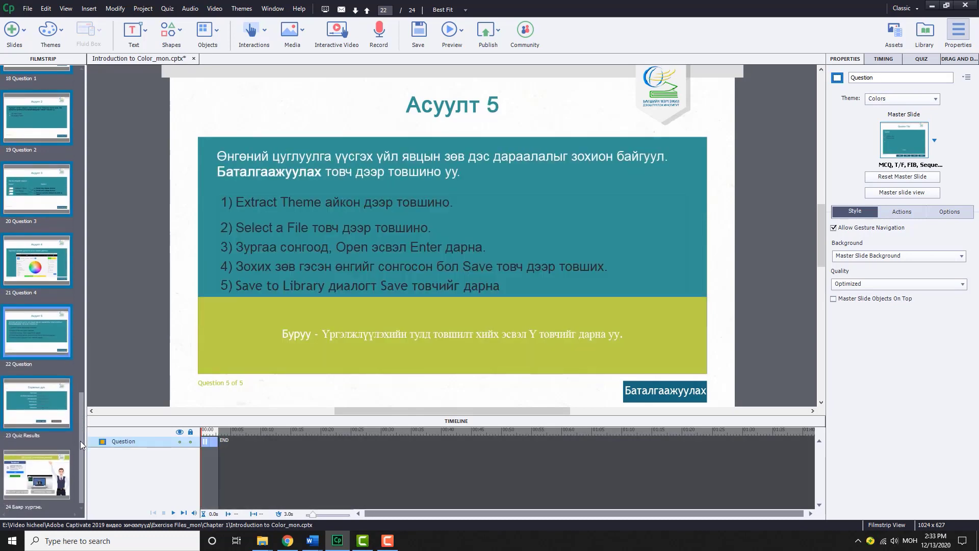
{"action": "left_click", "coordinate": [56, 407]}
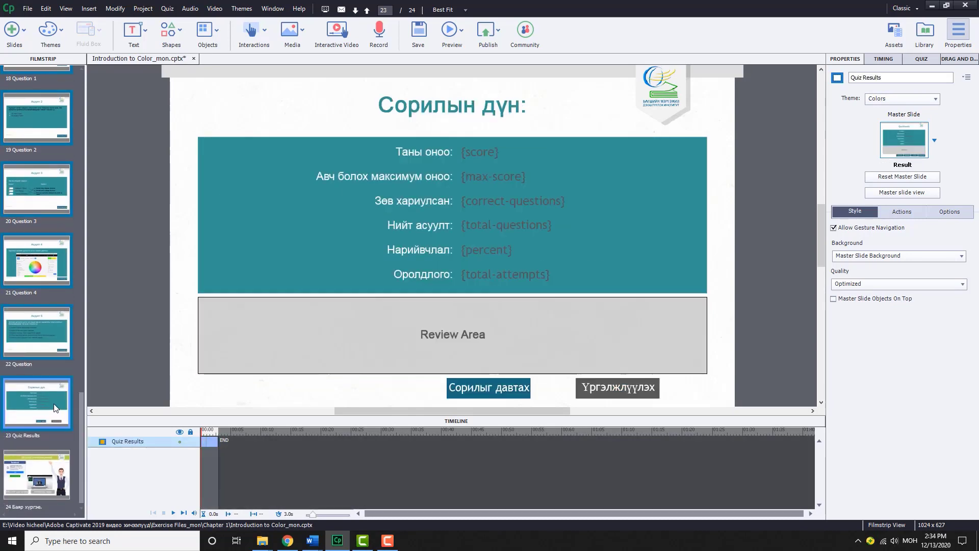
{"action": "left_click", "coordinate": [44, 473]}
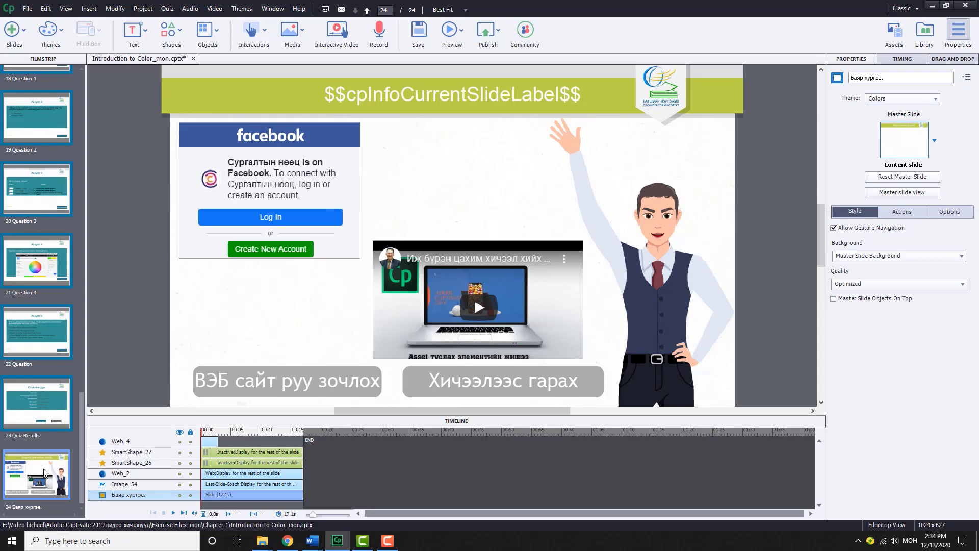
Switch to File Explorer, open the published Introduction to Color_mon.swf in a maximized Flash Player and start the lesson
{"action": "key", "text": "alt+Tab"}
{"action": "double_click", "coordinate": [220, 67]}
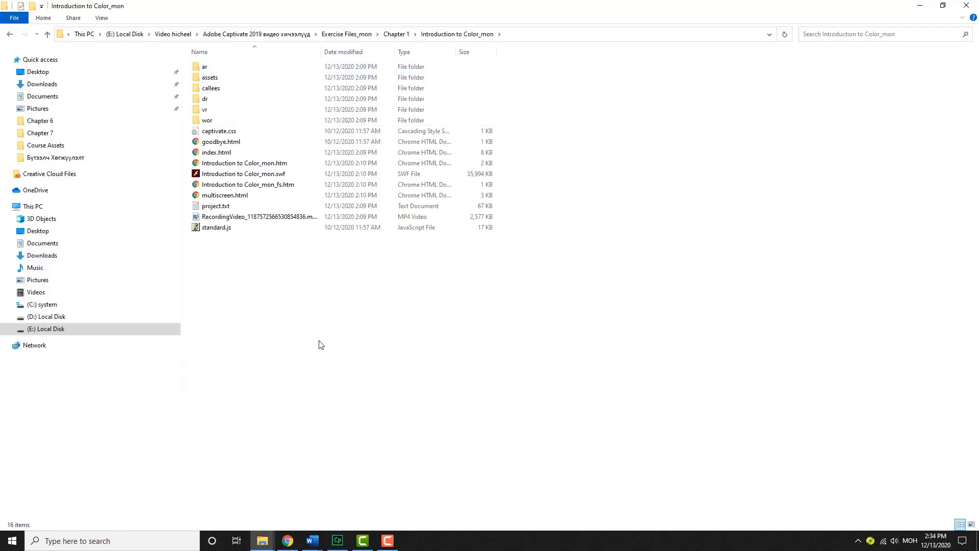
{"action": "left_click", "coordinate": [279, 174]}
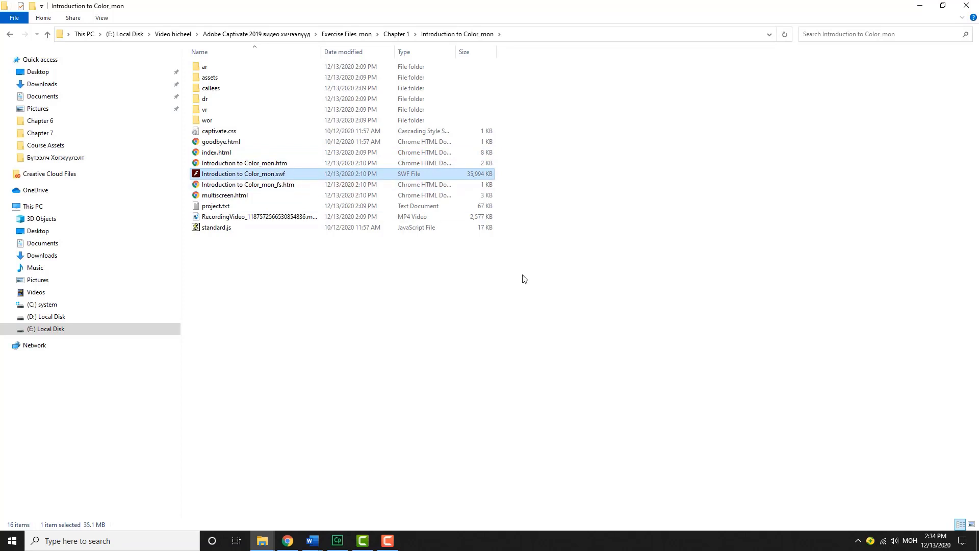
{"action": "key", "text": "Return"}
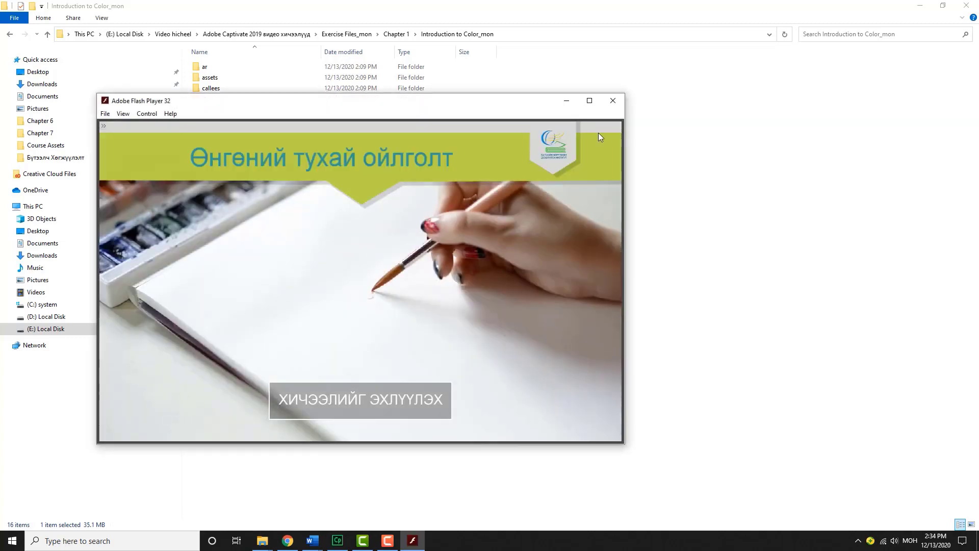
{"action": "left_click", "coordinate": [590, 101]}
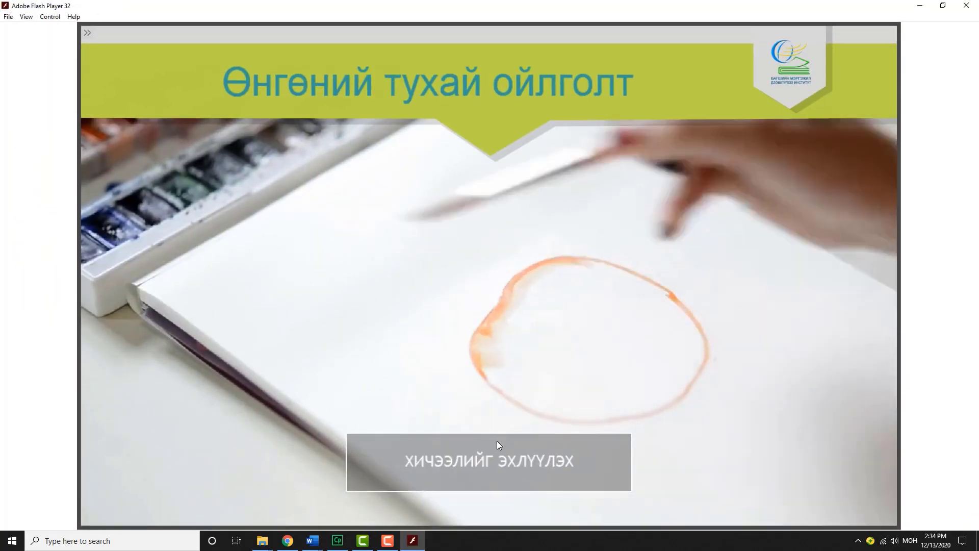
{"action": "left_click", "coordinate": [529, 453]}
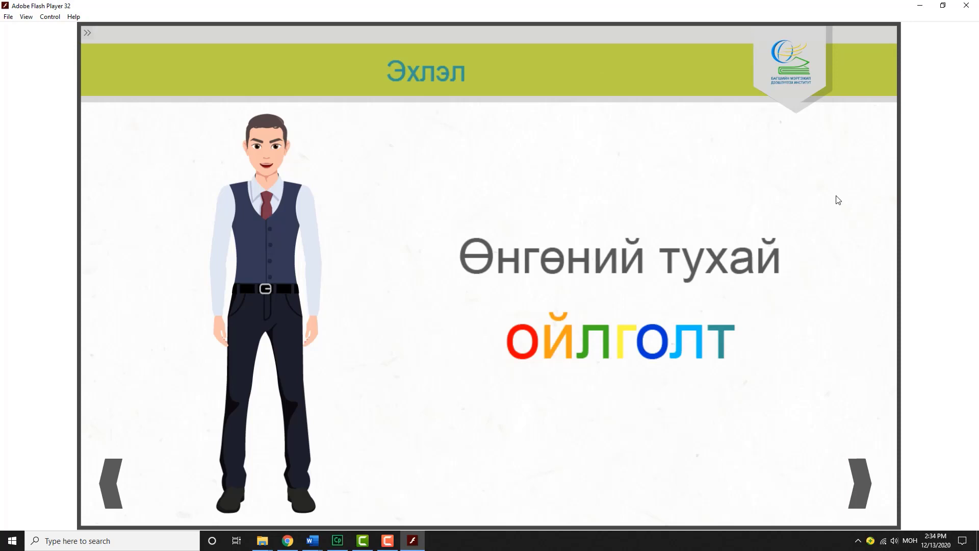
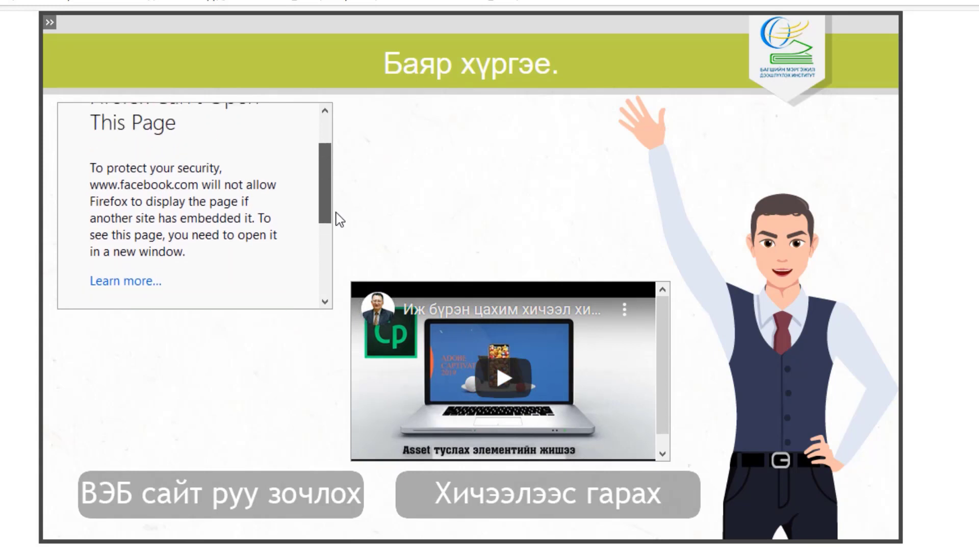
On the closing slide, play and pause the embedded video, and view the blocked Facebook page in a new window
{"action": "left_click", "coordinate": [510, 383]}
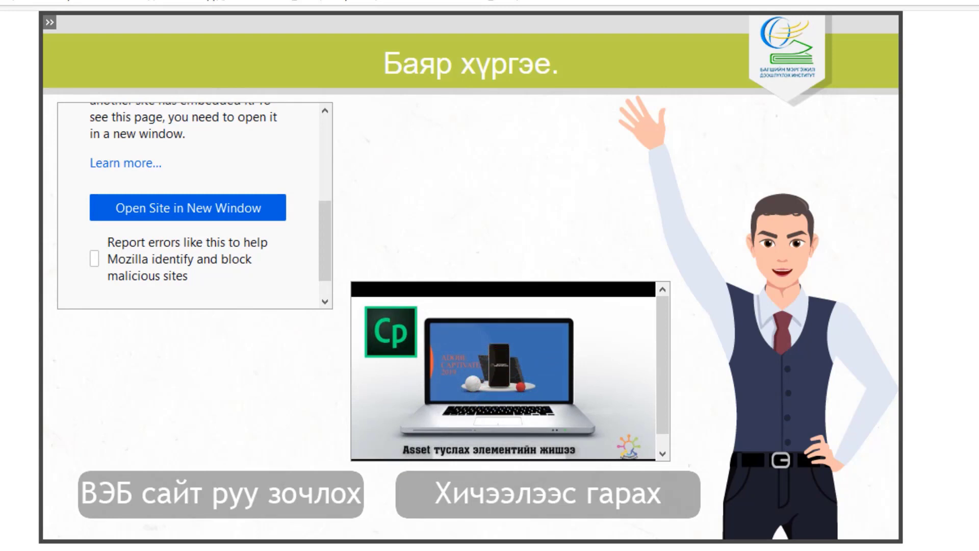
{"action": "left_click", "coordinate": [376, 459]}
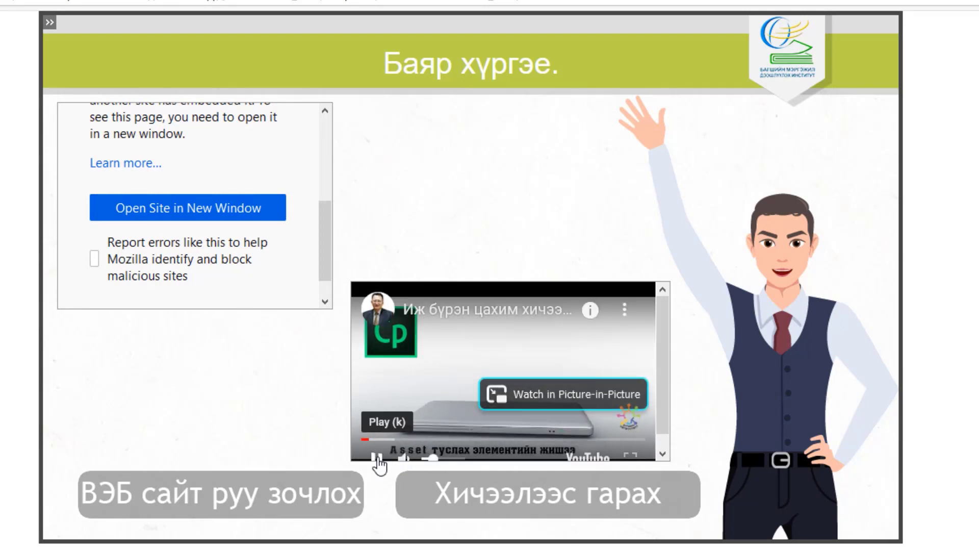
{"action": "left_click", "coordinate": [225, 213]}
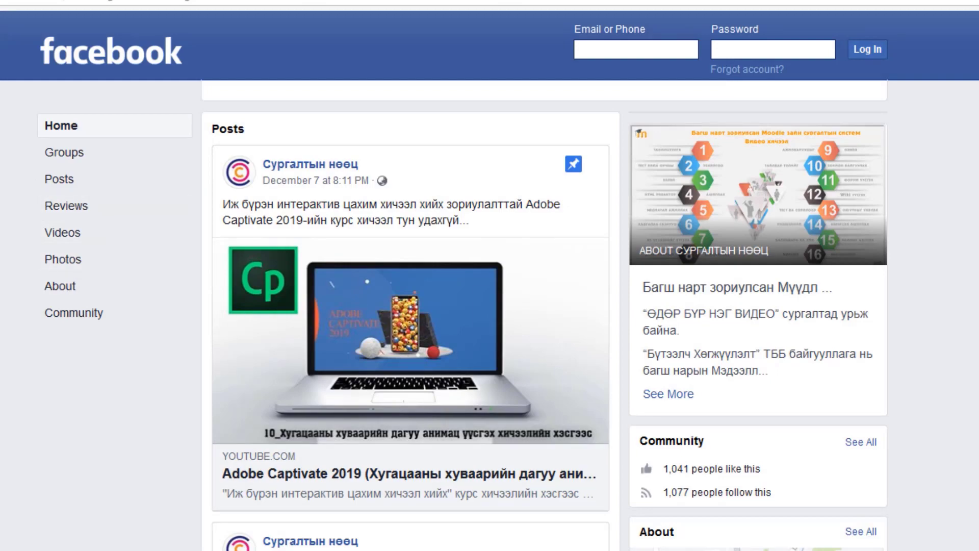
{"action": "key", "text": "ctrl+w"}
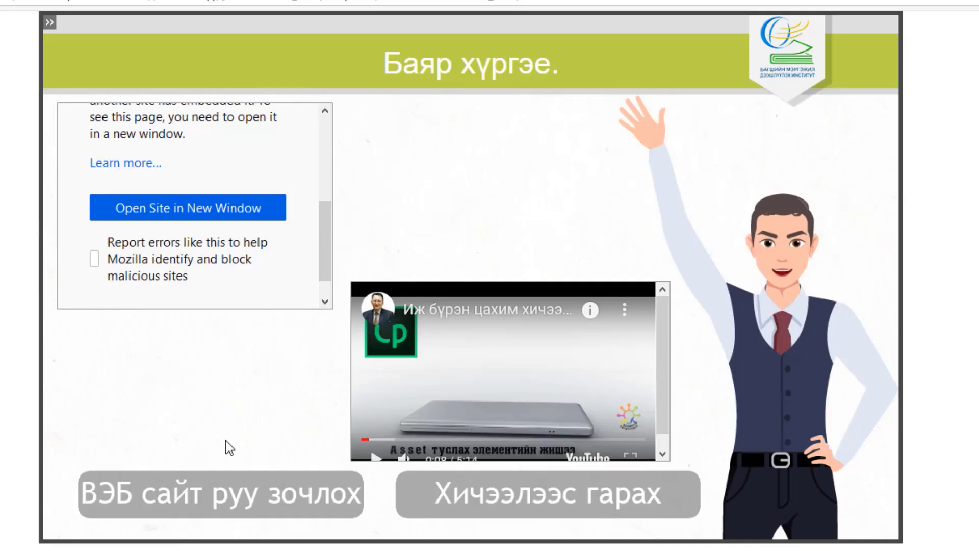
Test the closing slide's ВЭБ сайт руу зочлох and Хичээлээс гарах buttons
{"action": "left_click", "coordinate": [218, 494]}
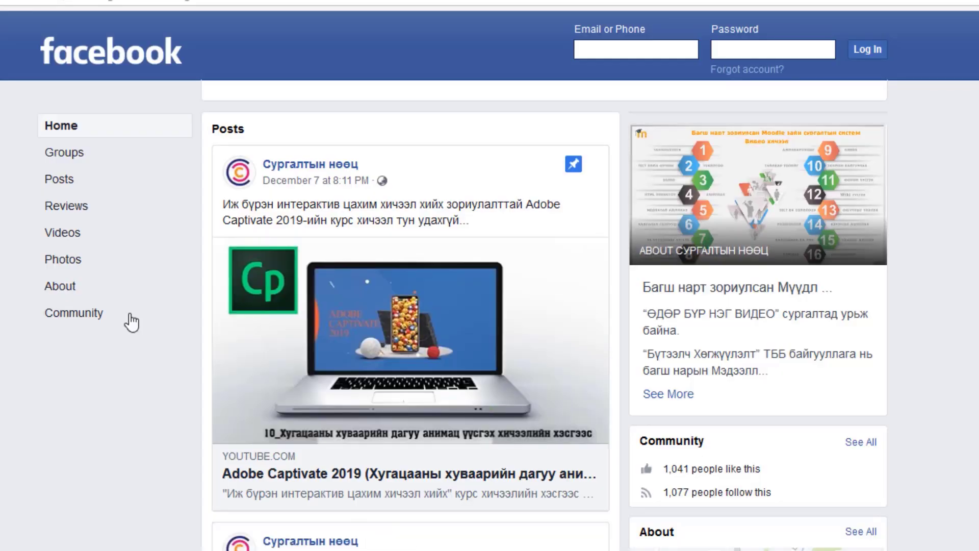
{"action": "key", "text": "ctrl+w"}
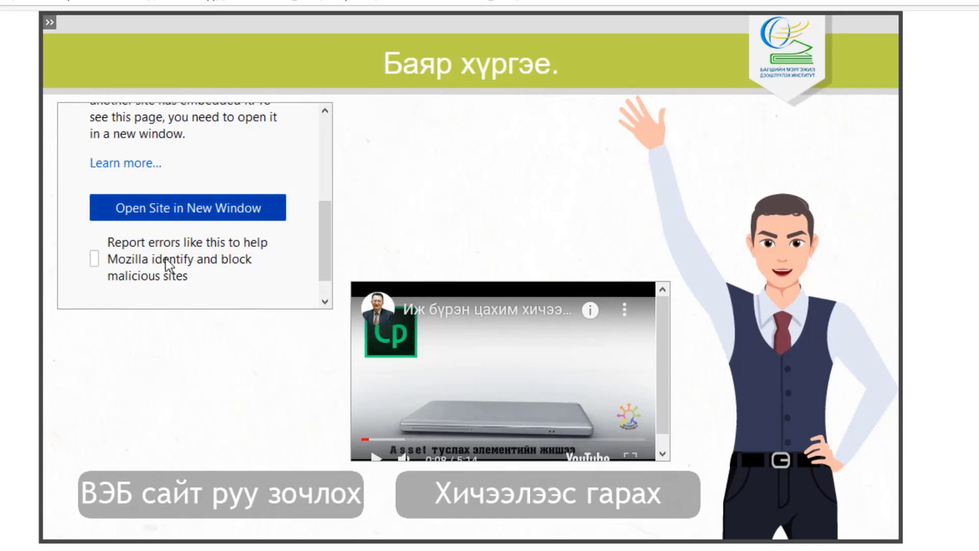
{"action": "left_click", "coordinate": [552, 501]}
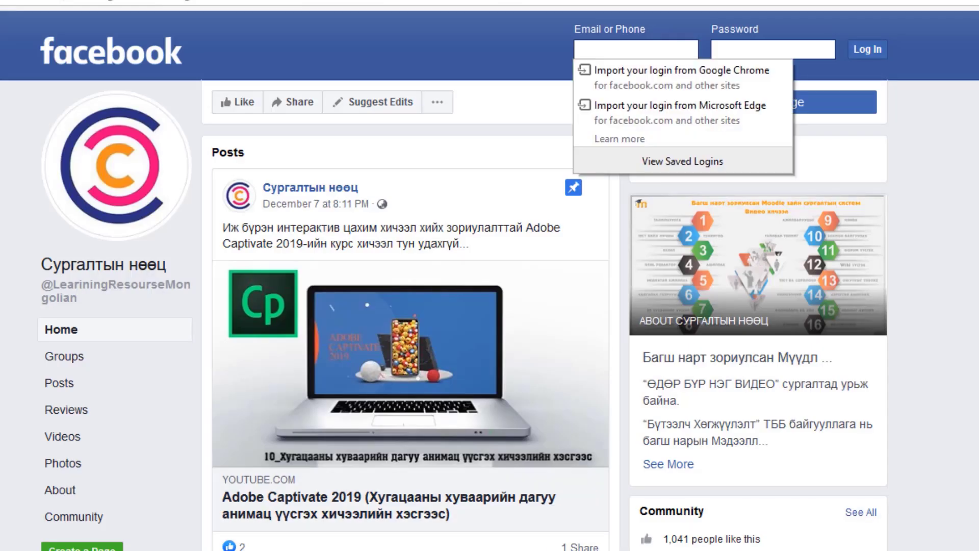
{"action": "key", "text": "Escape"}
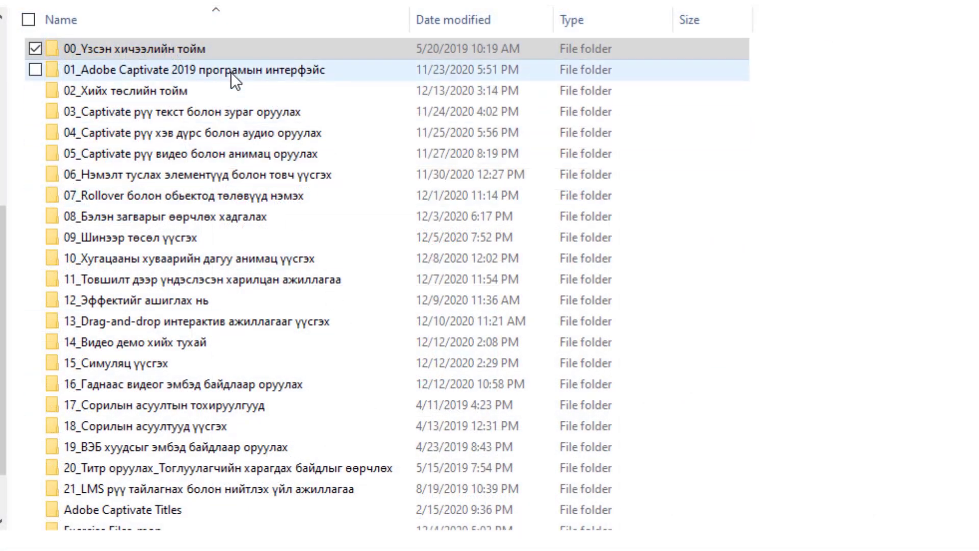
Look through the numbered lesson folders, including the contents of 01_Adobe Captivate 2019 програмын интерфэйс
{"action": "left_click", "coordinate": [231, 72]}
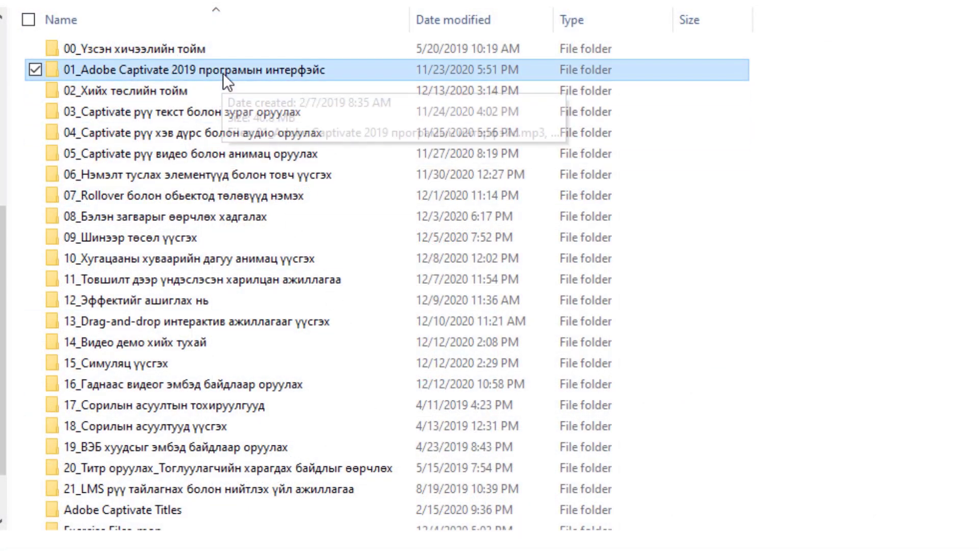
{"action": "double_click", "coordinate": [223, 72]}
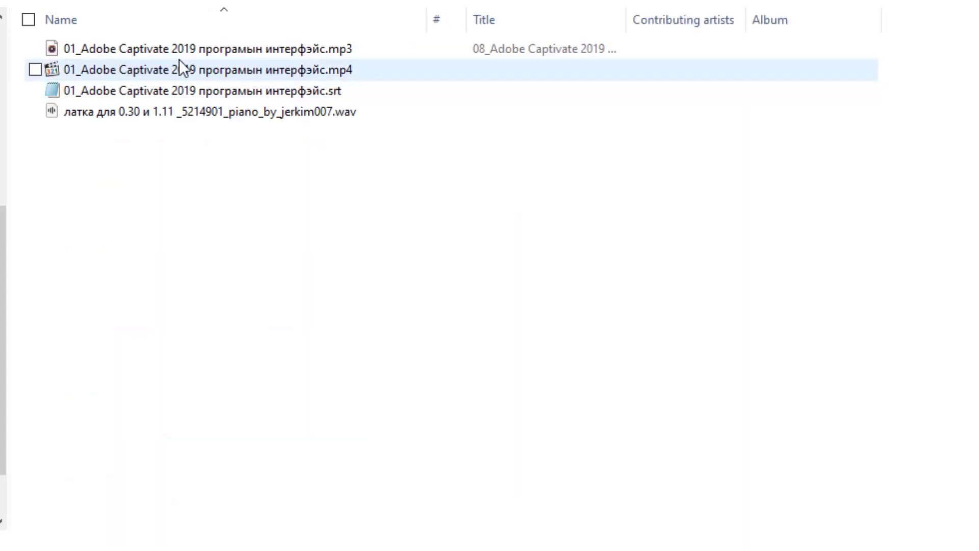
{"action": "key", "text": "BackSpace"}
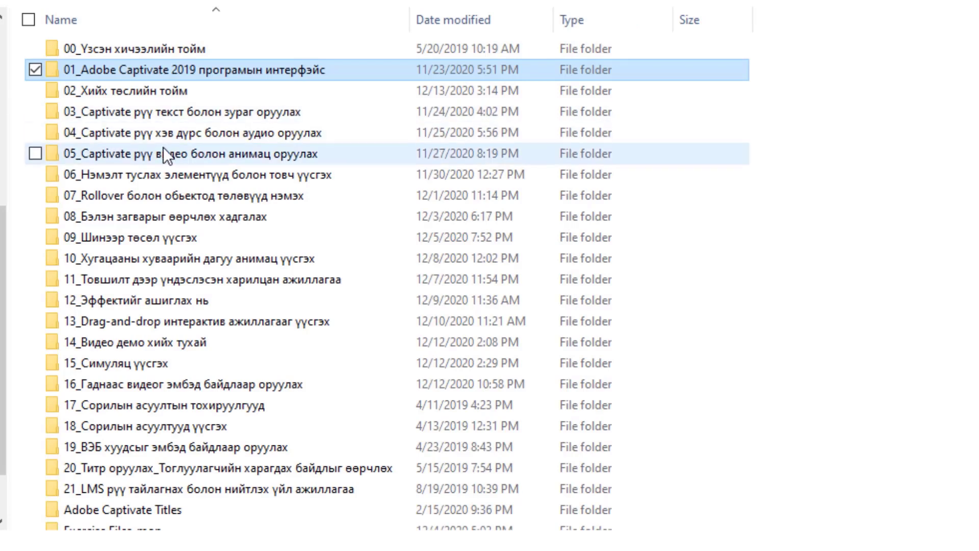
{"action": "left_click", "coordinate": [185, 102]}
{"action": "left_click", "coordinate": [185, 94]}
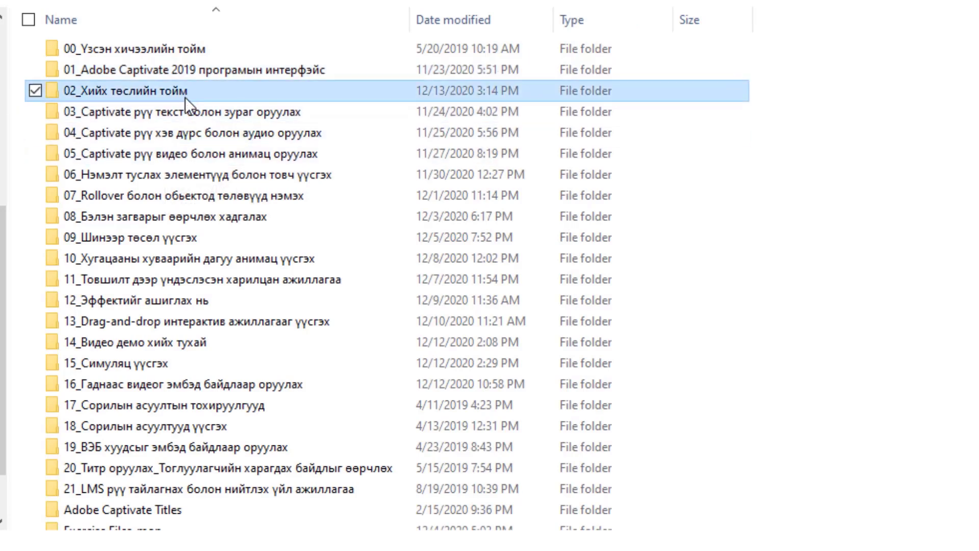
{"action": "left_click", "coordinate": [184, 109]}
{"action": "left_click", "coordinate": [180, 132]}
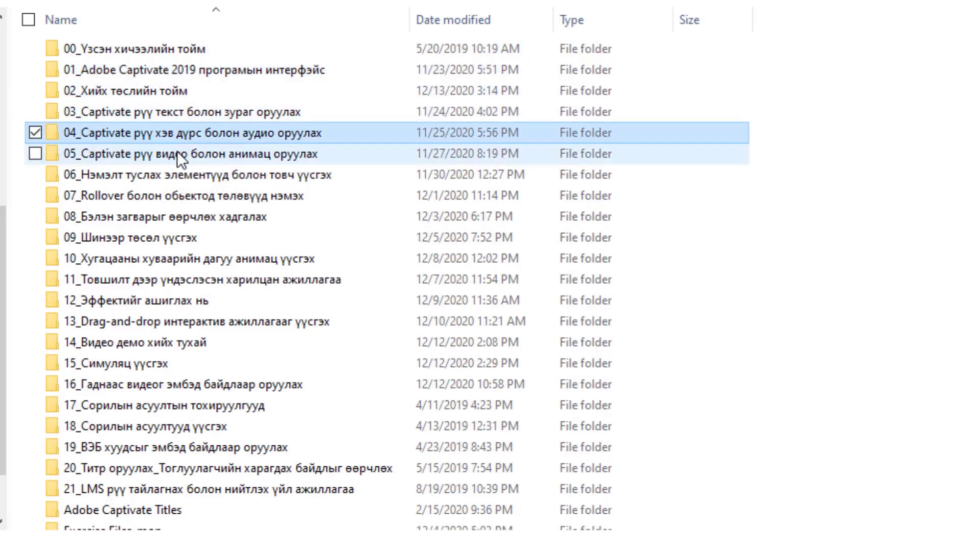
{"action": "left_click", "coordinate": [177, 153]}
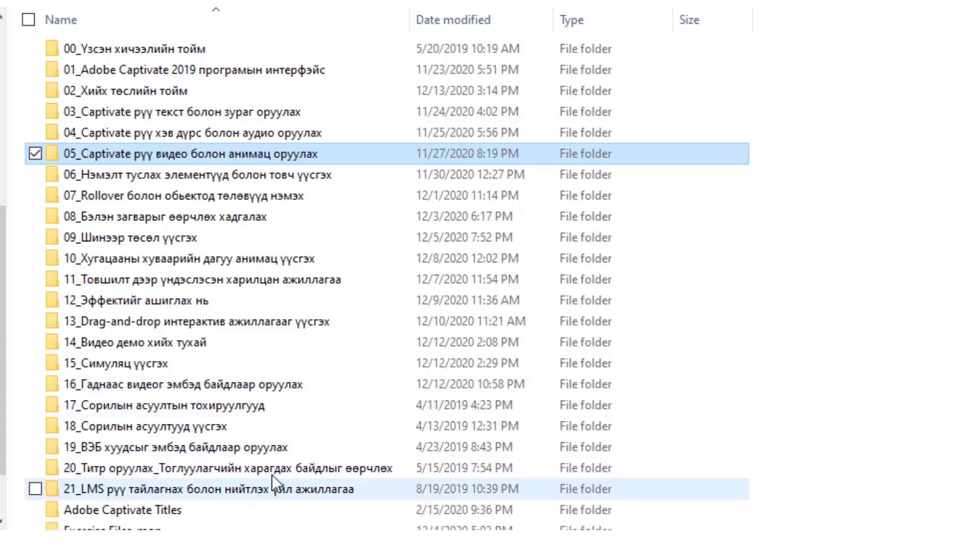
{"action": "scroll", "coordinate": [388, 212], "scroll_direction": "down", "scroll_amount": 1}
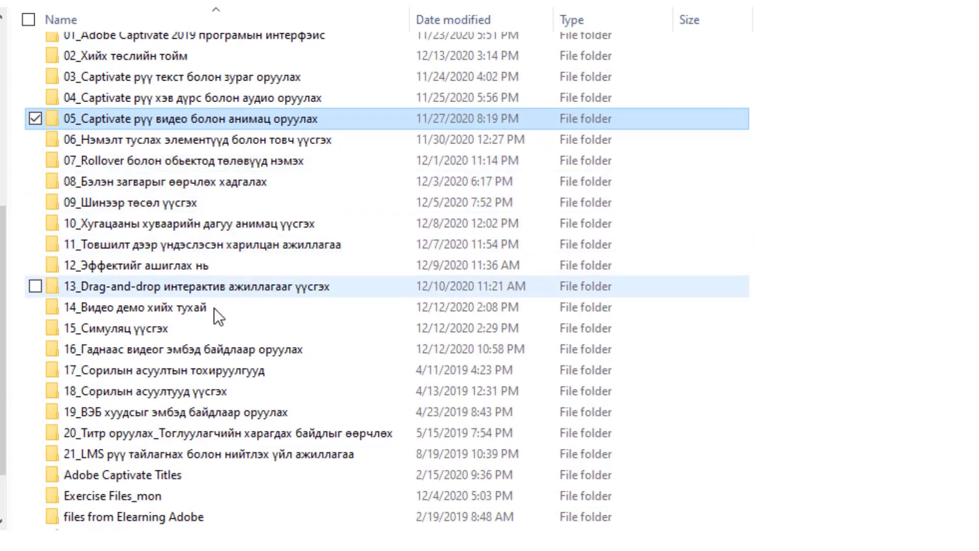
Open the Exercise Files_mon folder and browse the images, audio and video in its Course Assets subfolder
{"action": "double_click", "coordinate": [213, 494]}
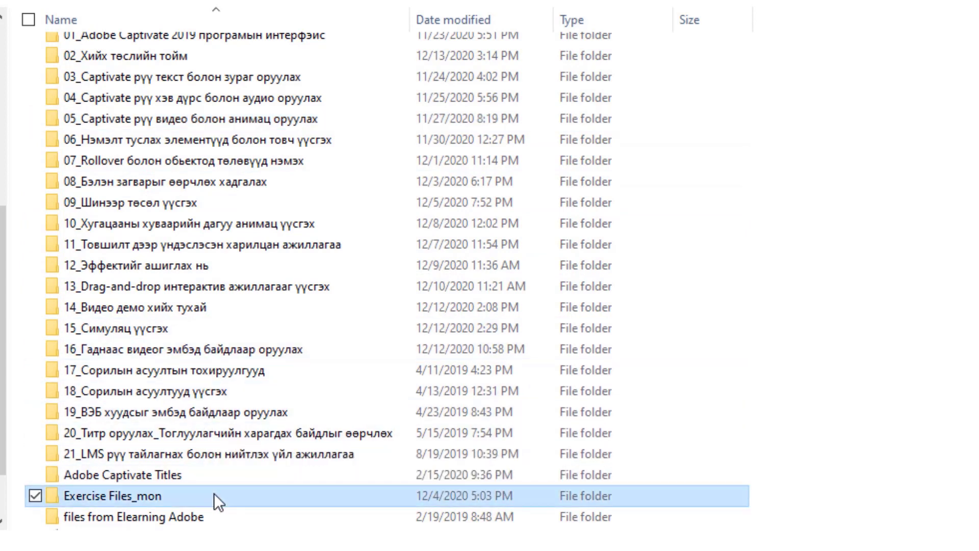
{"action": "double_click", "coordinate": [164, 93]}
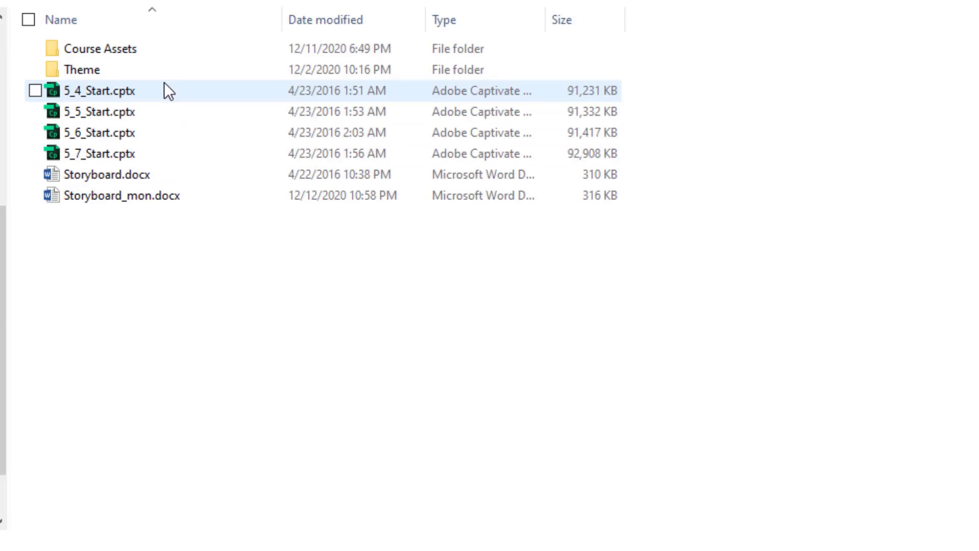
{"action": "double_click", "coordinate": [166, 52]}
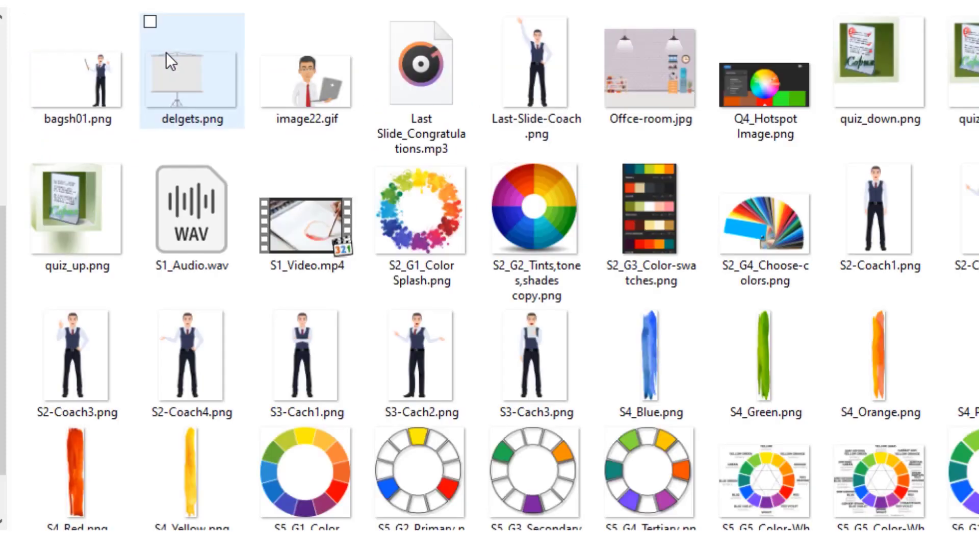
{"action": "scroll", "coordinate": [867, 122], "scroll_direction": "down", "scroll_amount": 6}
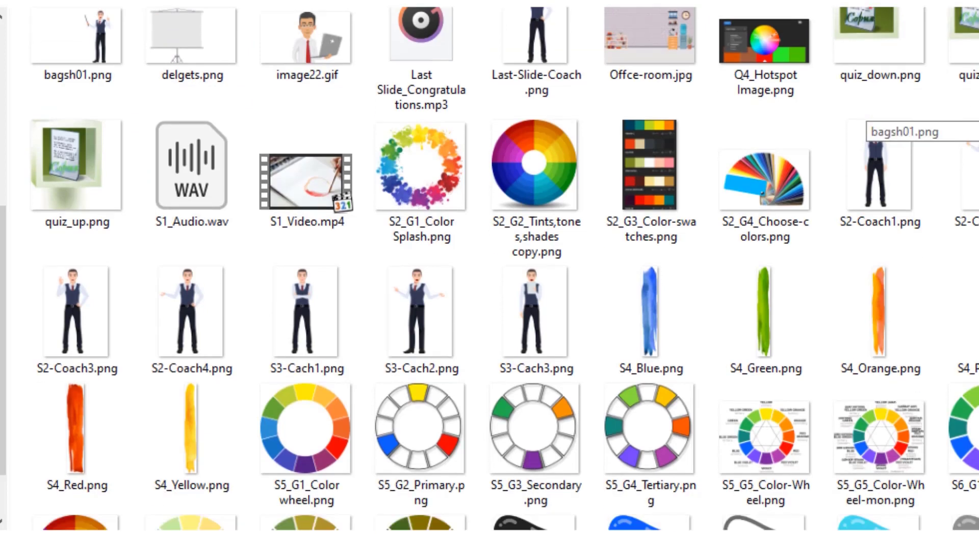
{"action": "scroll", "coordinate": [867, 122], "scroll_direction": "down", "scroll_amount": 5}
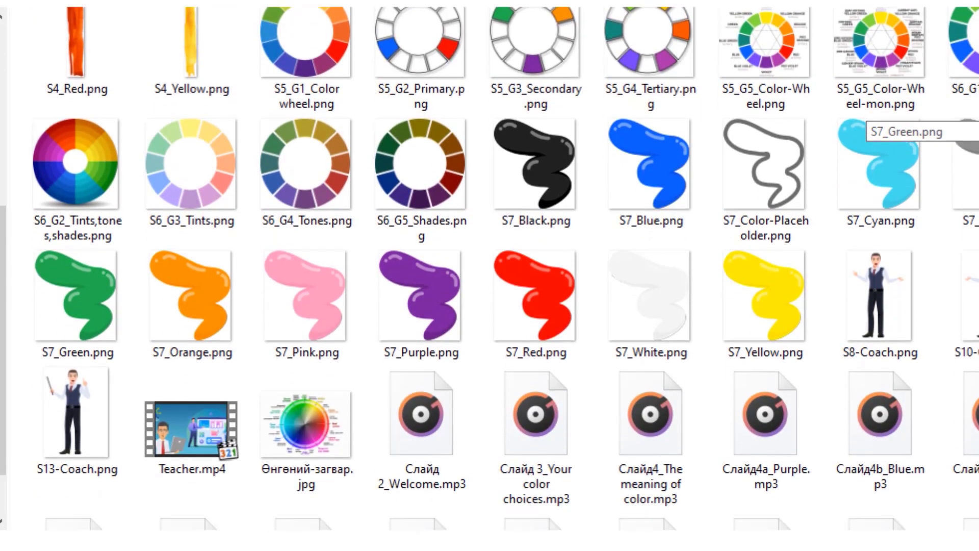
{"action": "scroll", "coordinate": [867, 122], "scroll_direction": "down", "scroll_amount": 2}
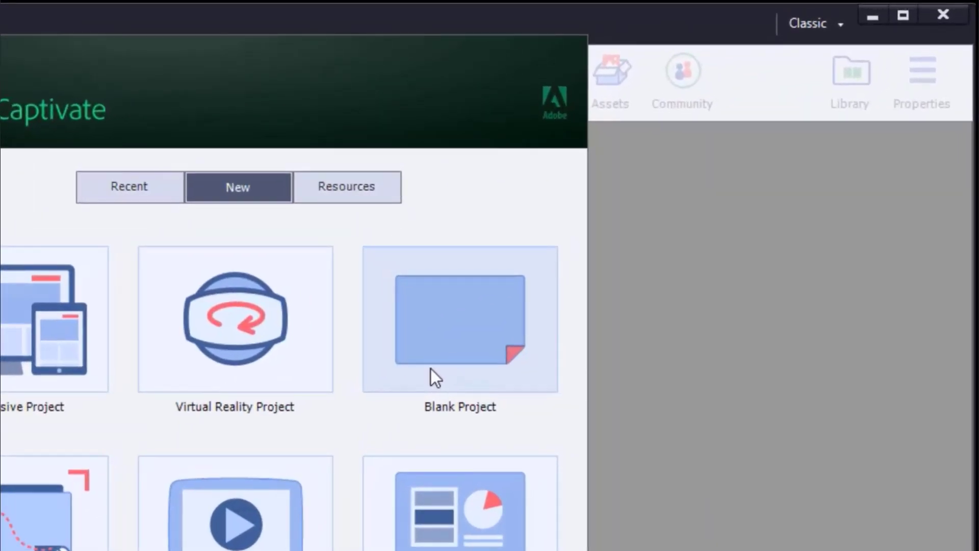
Create a new blank Captivate project with a 1280 x 720 canvas
{"action": "left_click", "coordinate": [430, 373]}
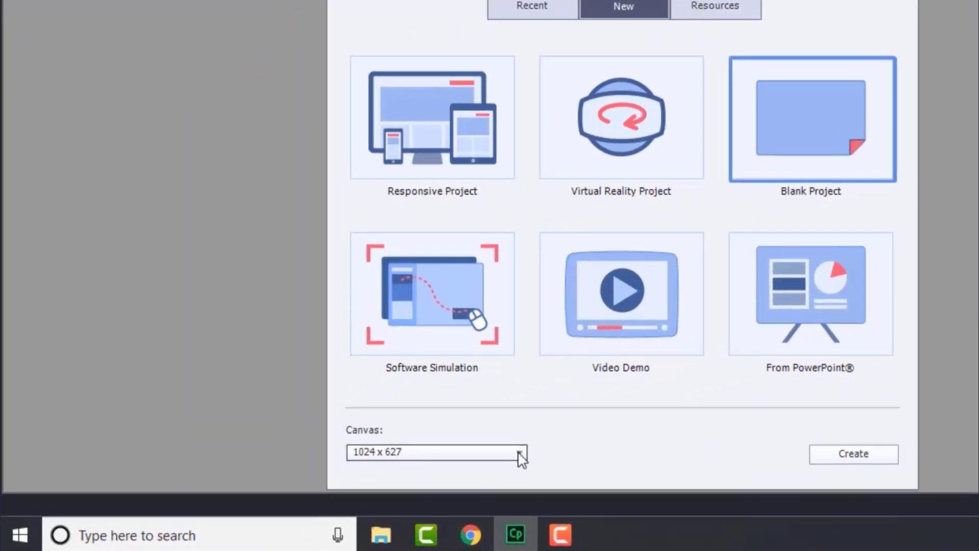
{"action": "left_click", "coordinate": [519, 453]}
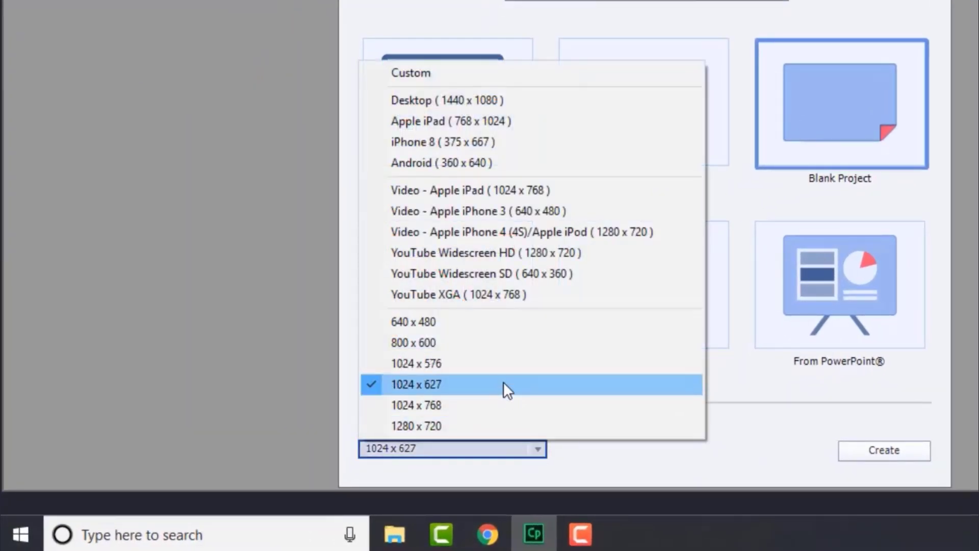
{"action": "left_click", "coordinate": [507, 425]}
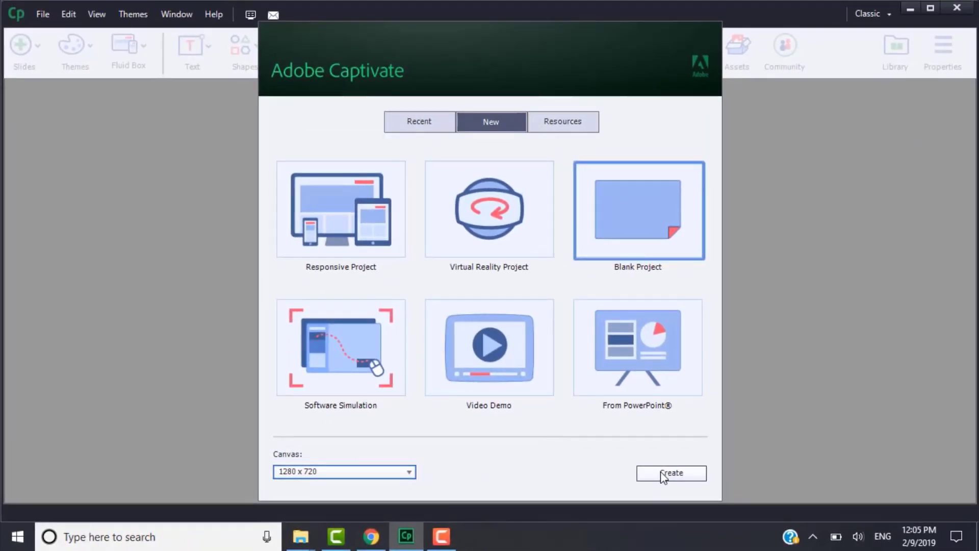
{"action": "left_click", "coordinate": [662, 472]}
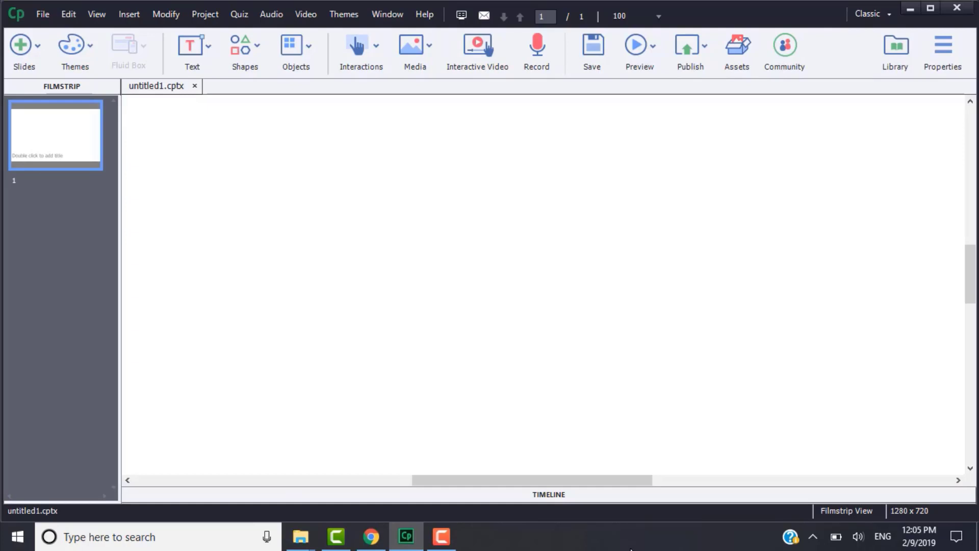
Show the timeline and the slide properties, and set the stage zoom to Best Fit
{"action": "left_click", "coordinate": [563, 492]}
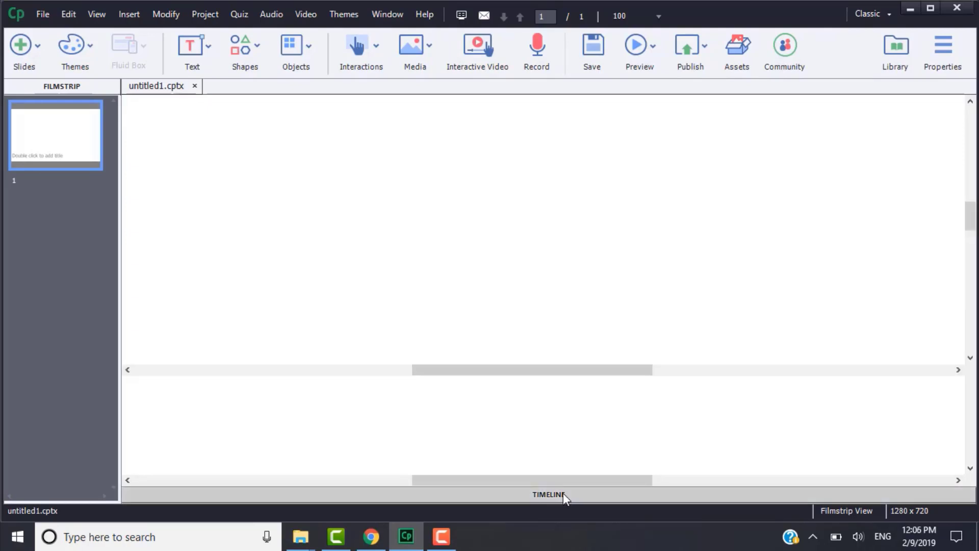
{"action": "left_click", "coordinate": [658, 16]}
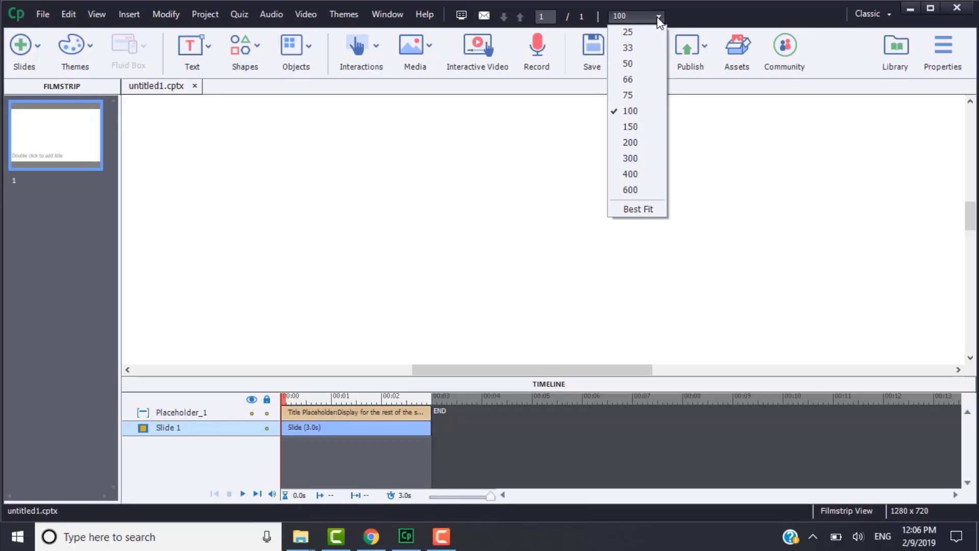
{"action": "left_click", "coordinate": [648, 207]}
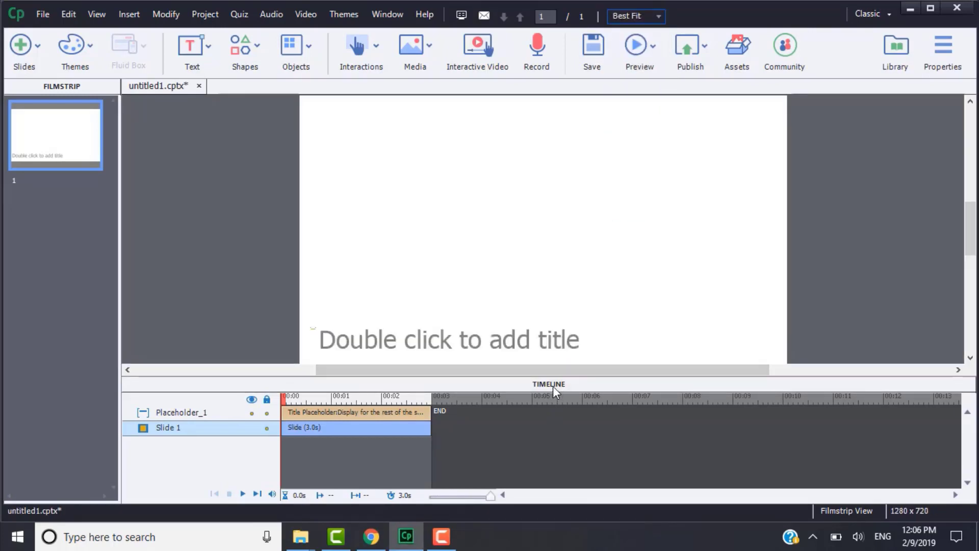
{"action": "left_click", "coordinate": [943, 51]}
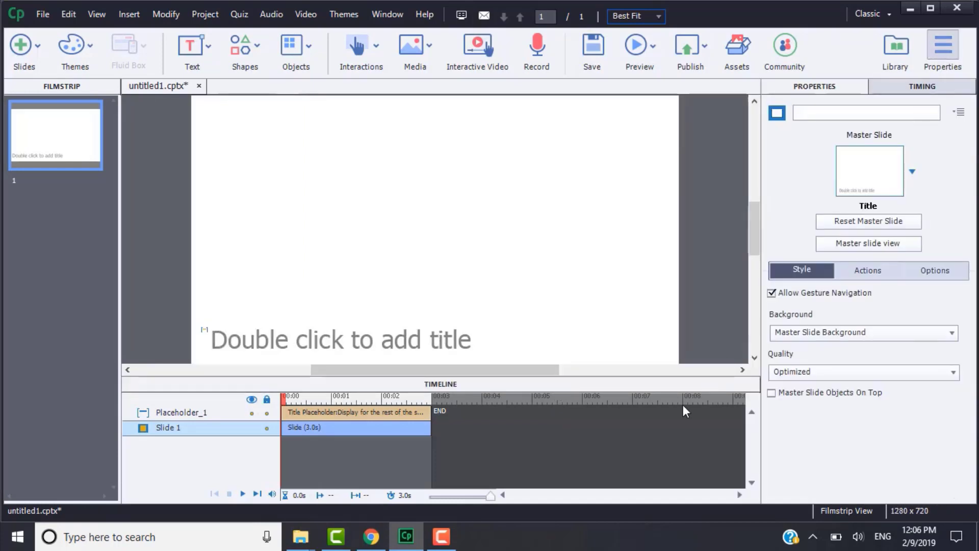
Delete the title placeholder from the slide
{"action": "left_click", "coordinate": [462, 344]}
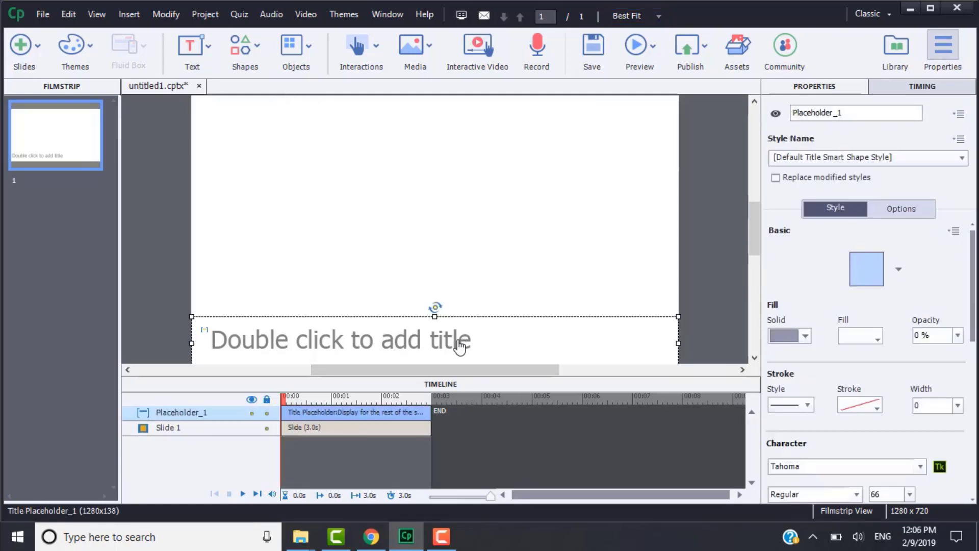
{"action": "left_click_drag", "start_coordinate": [467, 325], "coordinate": [466, 182]}
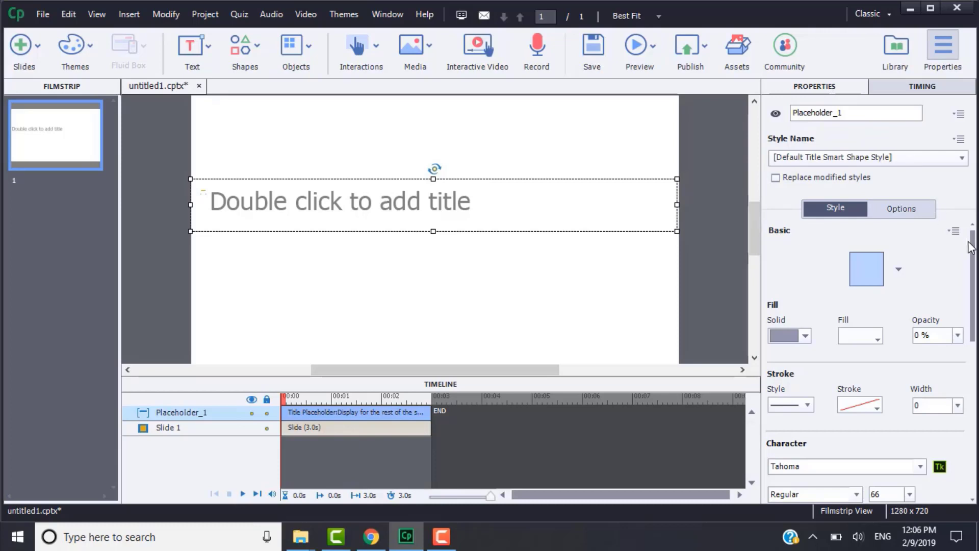
{"action": "left_click_drag", "start_coordinate": [976, 265], "coordinate": [975, 320]}
{"action": "key", "text": "Delete"}
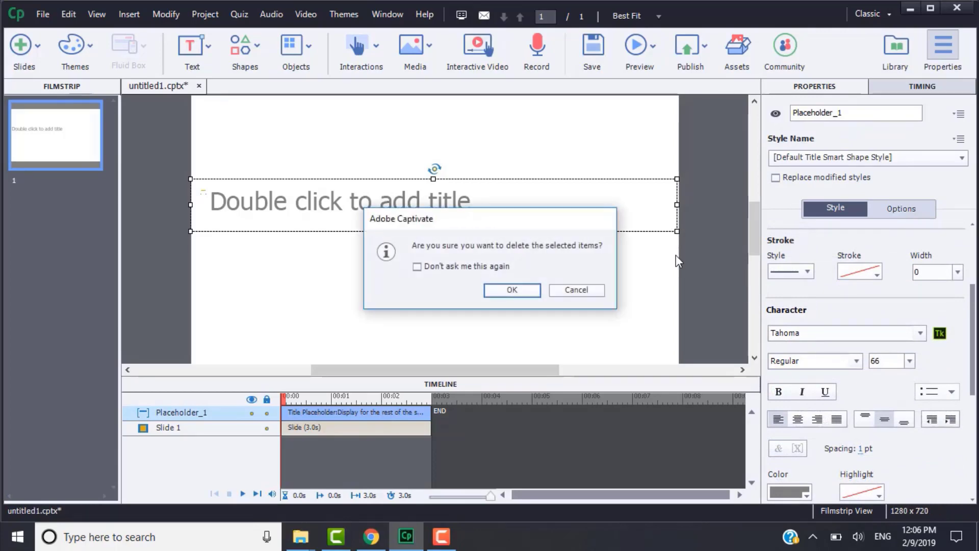
{"action": "left_click", "coordinate": [529, 295]}
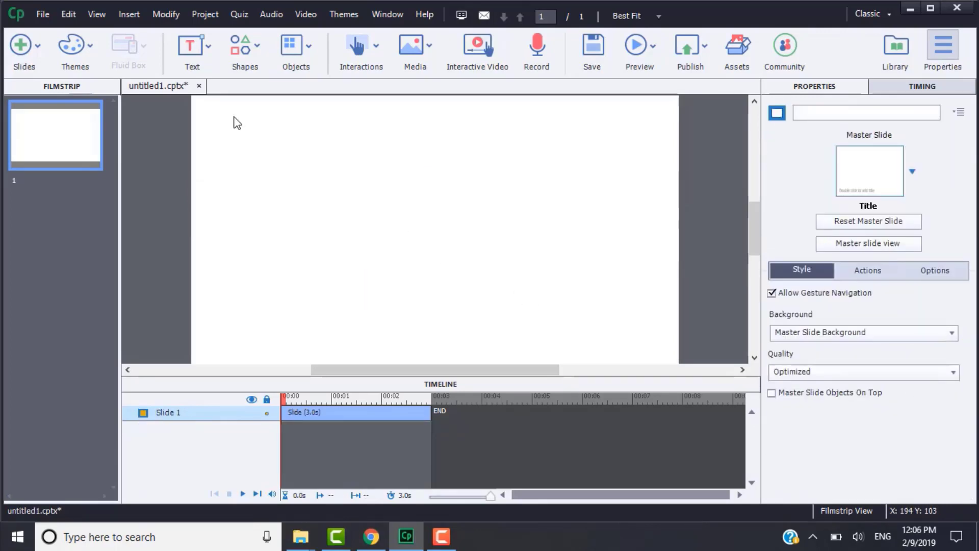
Insert a text caption on the slide and set its font to Arial
{"action": "left_click", "coordinate": [209, 49]}
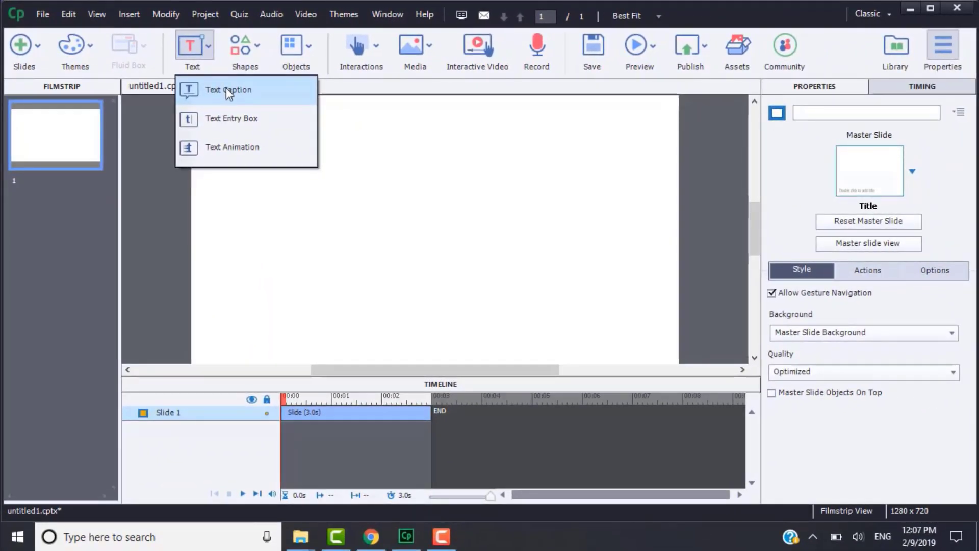
{"action": "left_click", "coordinate": [246, 99]}
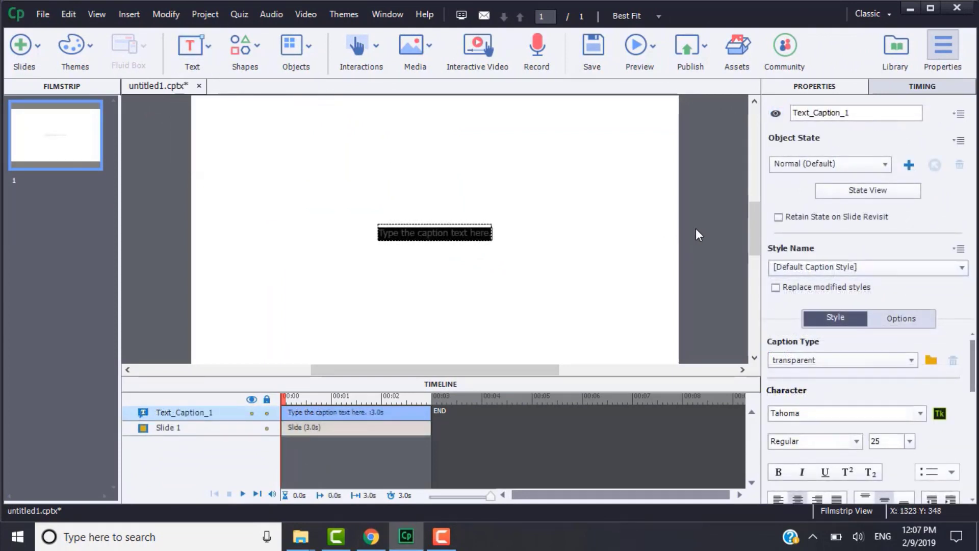
{"action": "left_click", "coordinate": [695, 229]}
{"action": "left_click", "coordinate": [492, 241]}
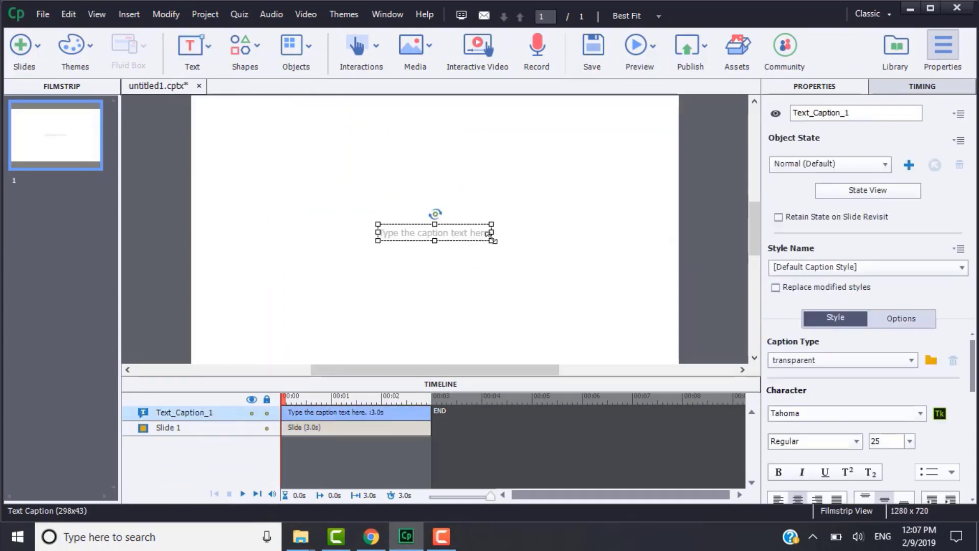
{"action": "left_click", "coordinate": [816, 412]}
{"action": "type", "text": "Arial"}
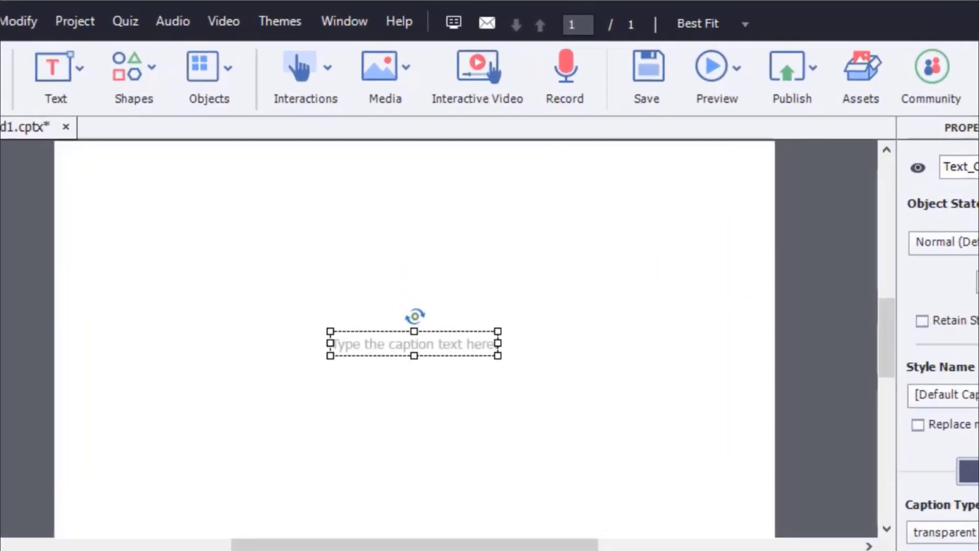
{"action": "key", "text": "Return"}
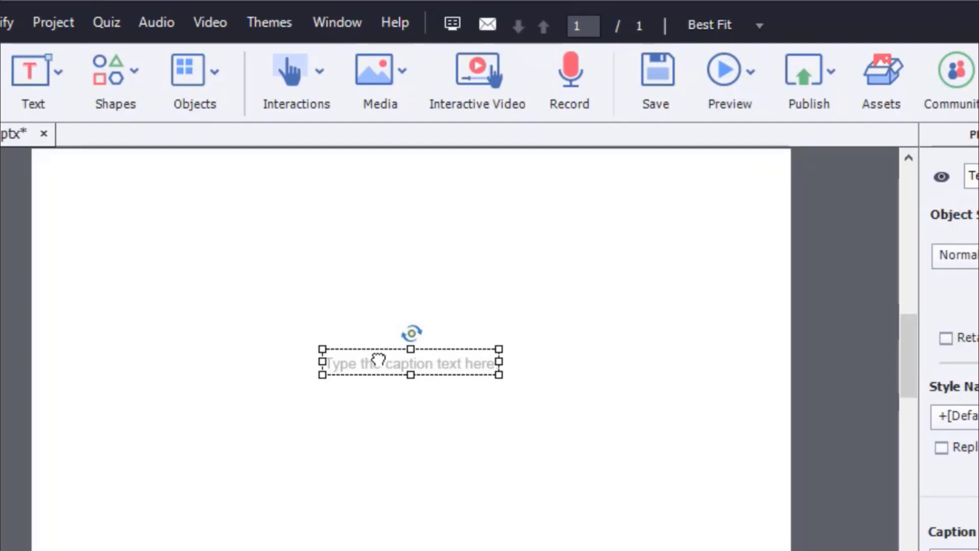
Replace the caption's placeholder text with "Өнгөний тухай ойлголт"
{"action": "double_click", "coordinate": [377, 358]}
{"action": "type", "text": "Өнгөний тухай ойлголт"}
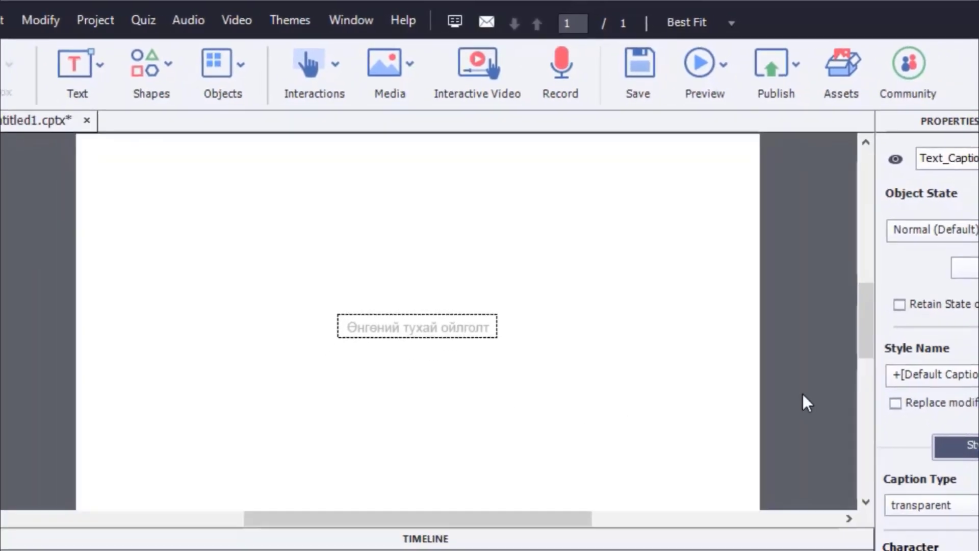
{"action": "left_click", "coordinate": [804, 403]}
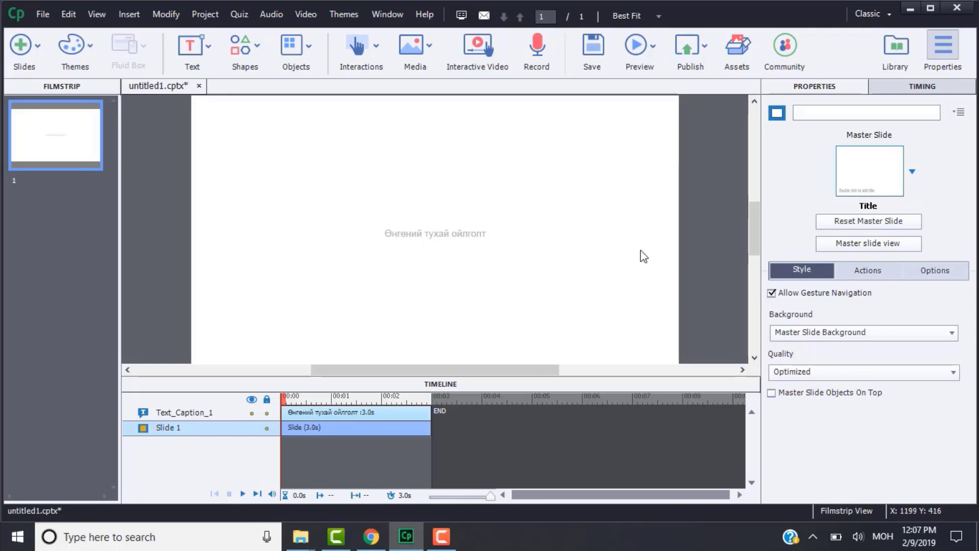
Move the caption to the upper edge of the slide and stretch it across almost the full slide width
{"action": "left_click", "coordinate": [480, 235]}
{"action": "left_click_drag", "start_coordinate": [477, 233], "coordinate": [297, 109]}
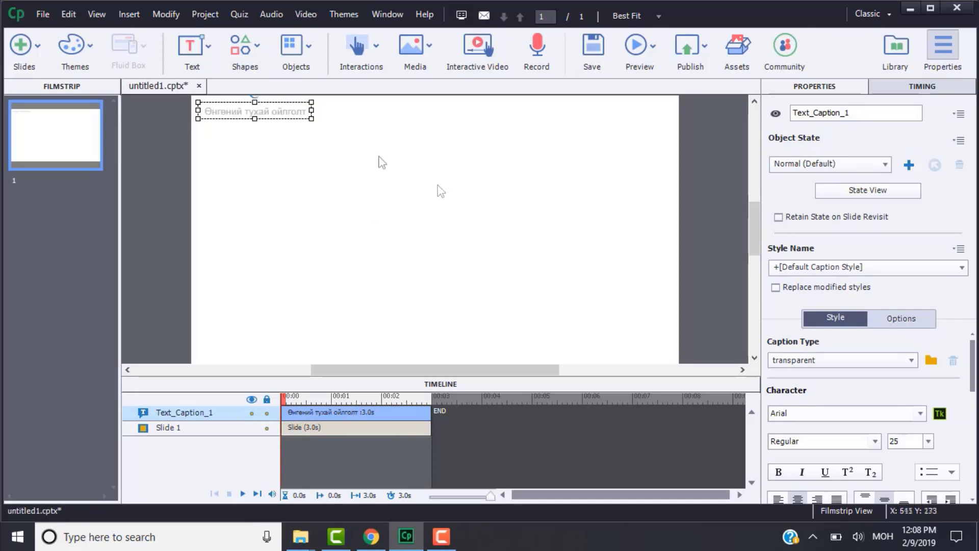
{"action": "left_click_drag", "start_coordinate": [335, 123], "coordinate": [671, 132]}
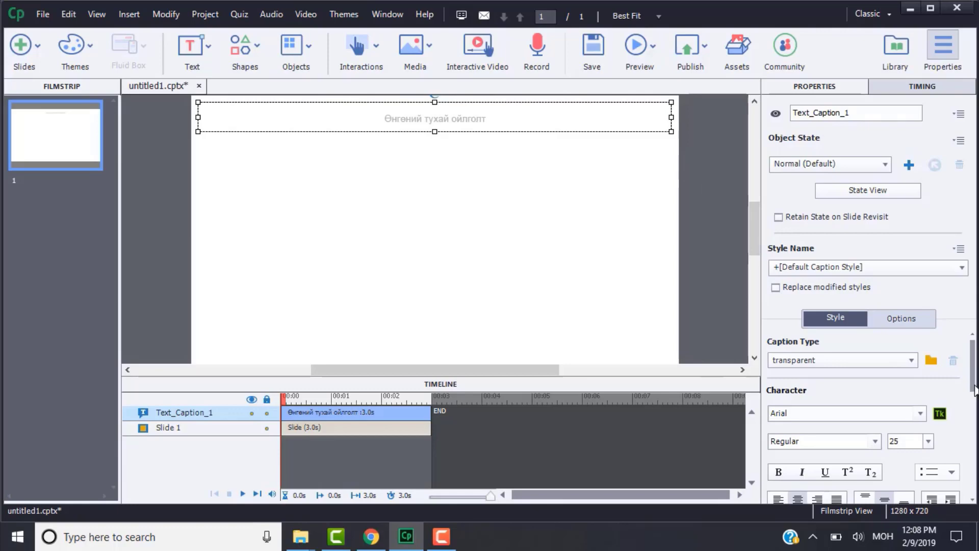
Try the Adobe Blue and Glass Gray caption types on the title caption
{"action": "scroll", "coordinate": [974, 388], "scroll_direction": "down", "scroll_amount": 1}
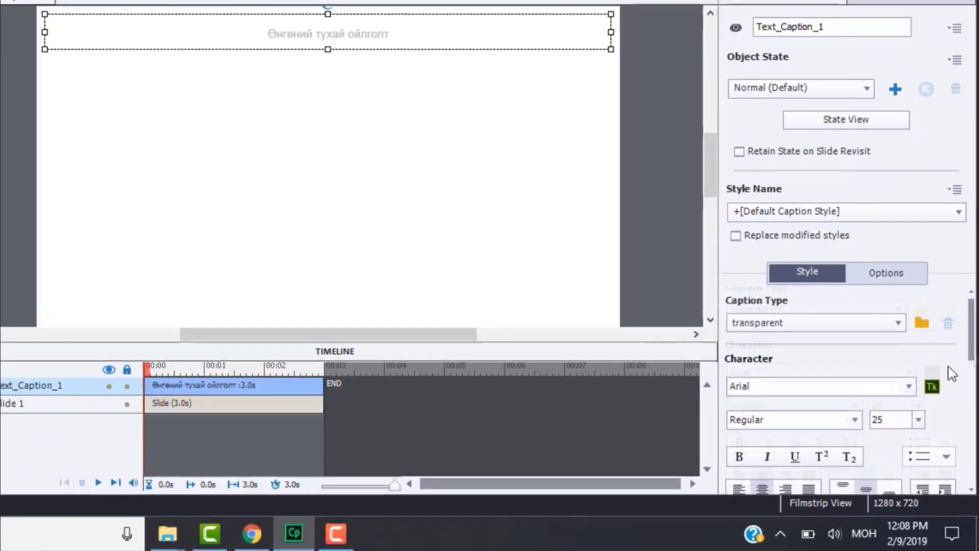
{"action": "left_click", "coordinate": [901, 326]}
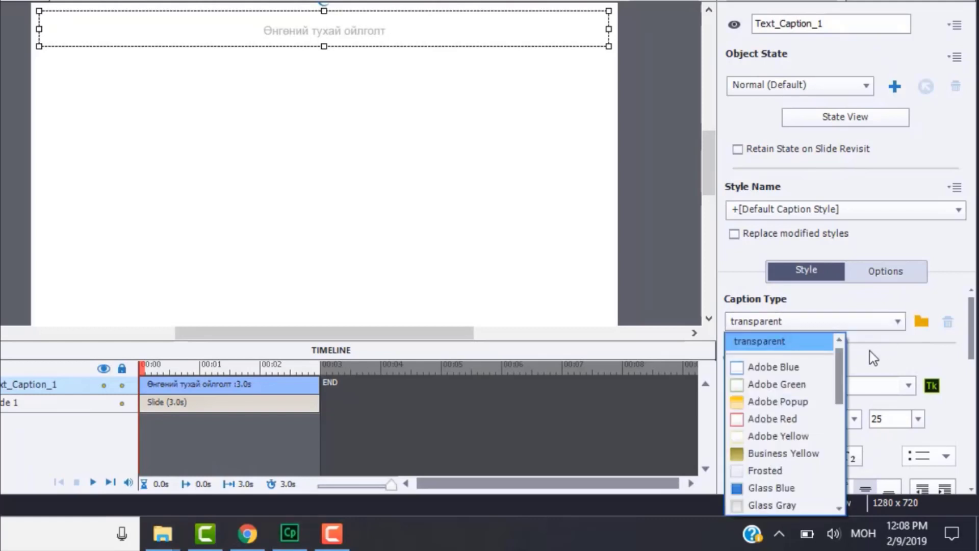
{"action": "left_click", "coordinate": [803, 370]}
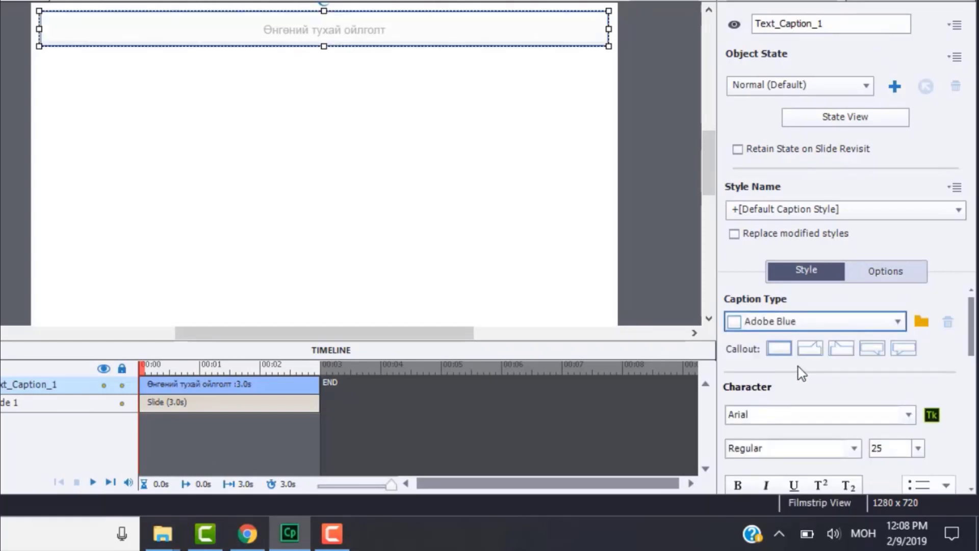
{"action": "left_click", "coordinate": [897, 324]}
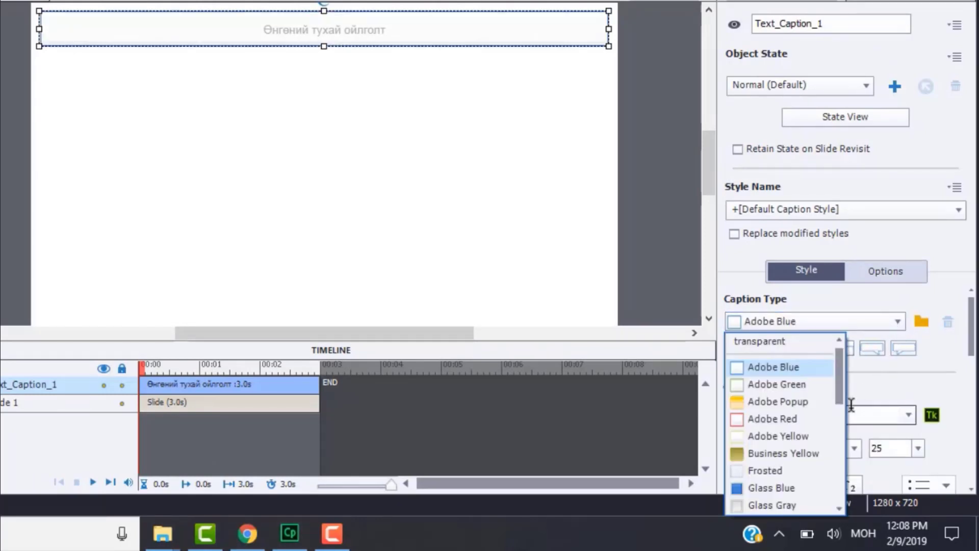
{"action": "left_click", "coordinate": [793, 505]}
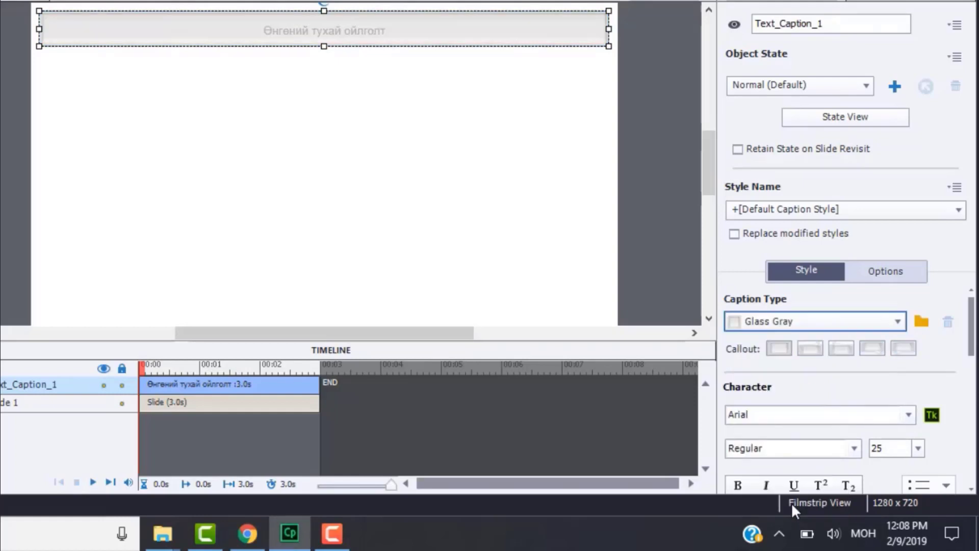
Set the title caption's type to HaloBlue with the first callout shape
{"action": "left_click", "coordinate": [899, 324]}
{"action": "left_click_drag", "start_coordinate": [842, 393], "coordinate": [851, 457]}
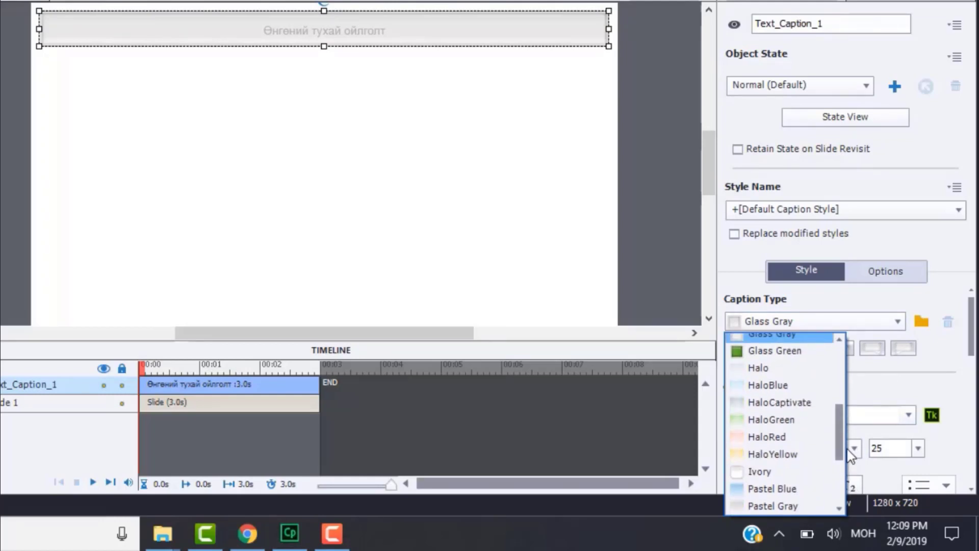
{"action": "left_click", "coordinate": [786, 386]}
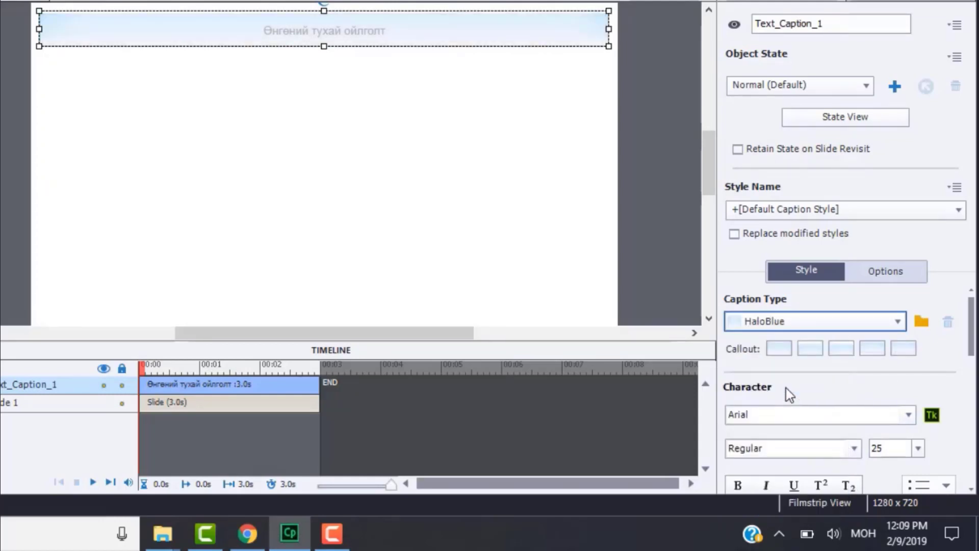
{"action": "left_click", "coordinate": [778, 349]}
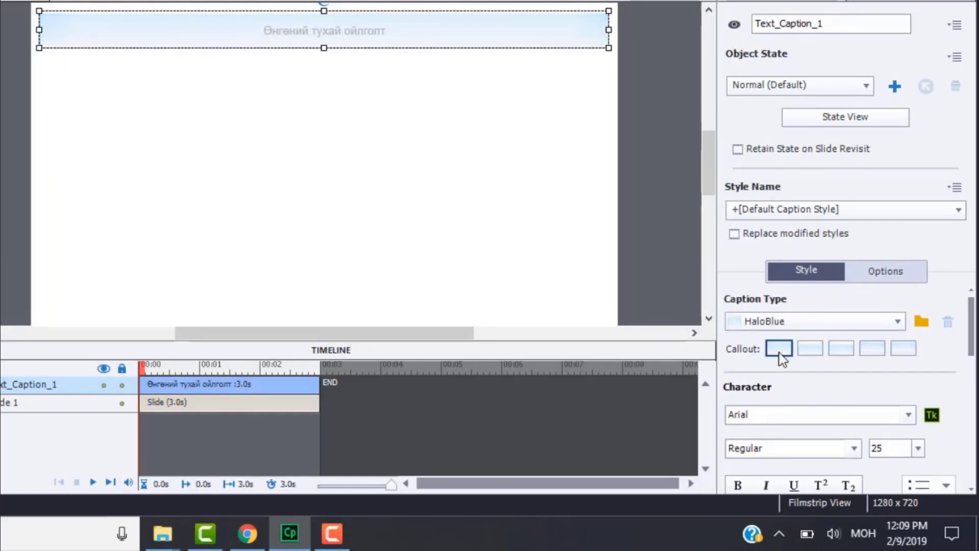
Set the caption text to size 50 and the Bold font style
{"action": "left_click_drag", "start_coordinate": [971, 331], "coordinate": [971, 359]}
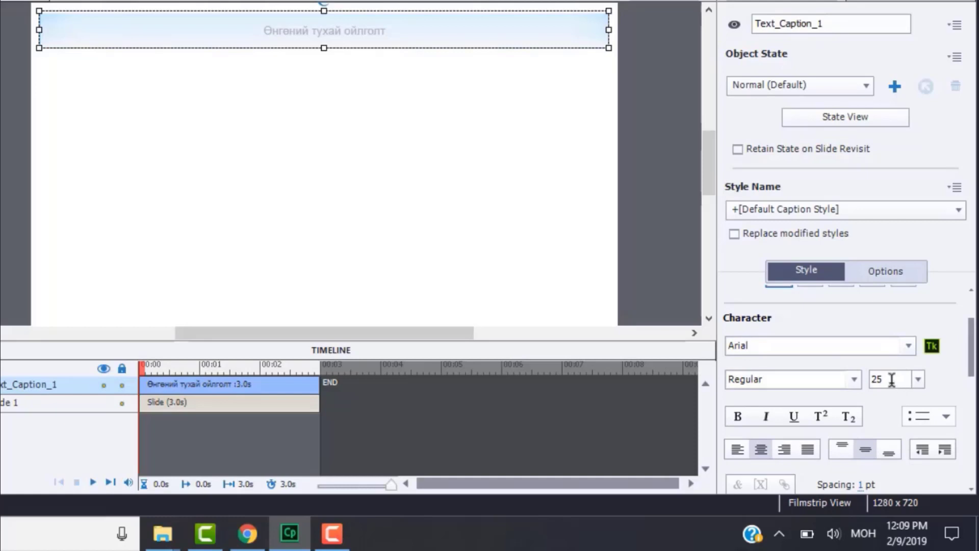
{"action": "left_click", "coordinate": [918, 379]}
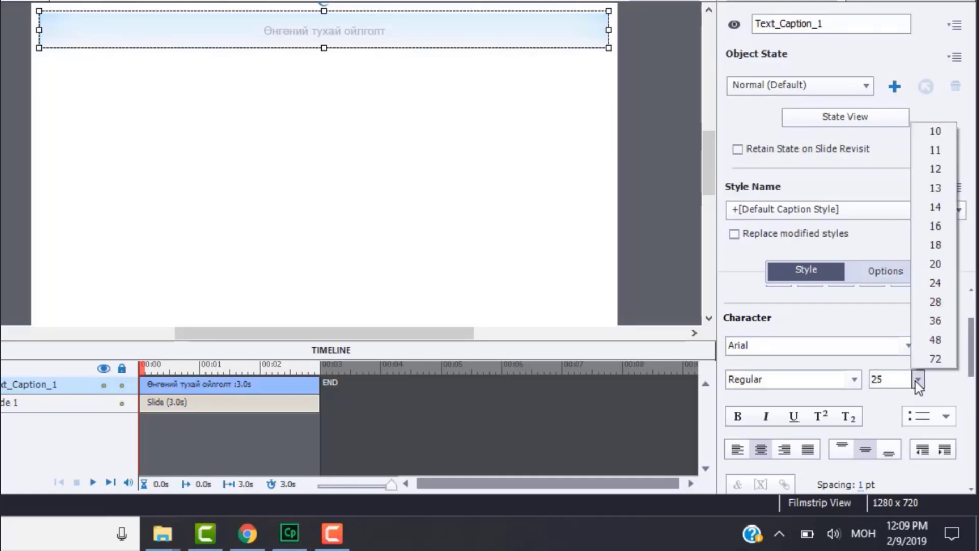
{"action": "left_click", "coordinate": [918, 382]}
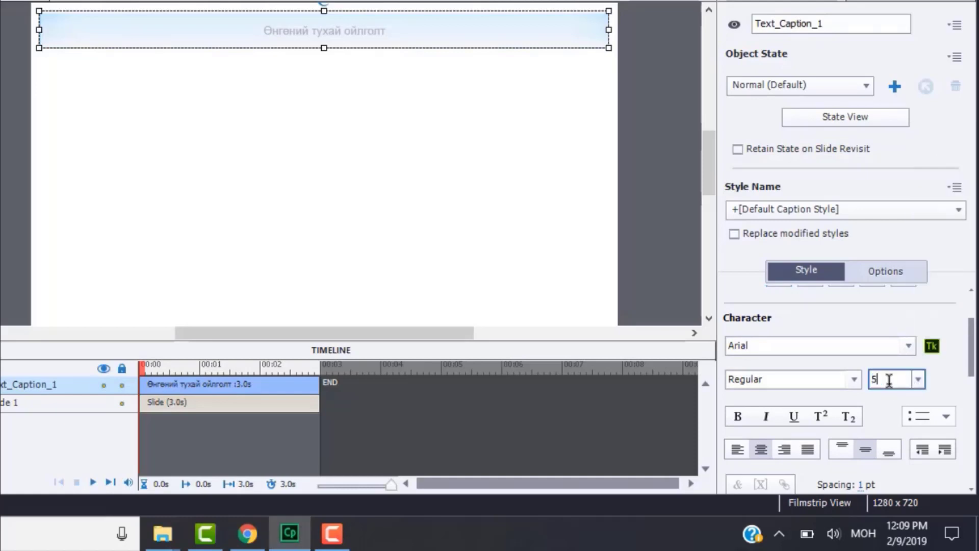
{"action": "key", "text": "Return"}
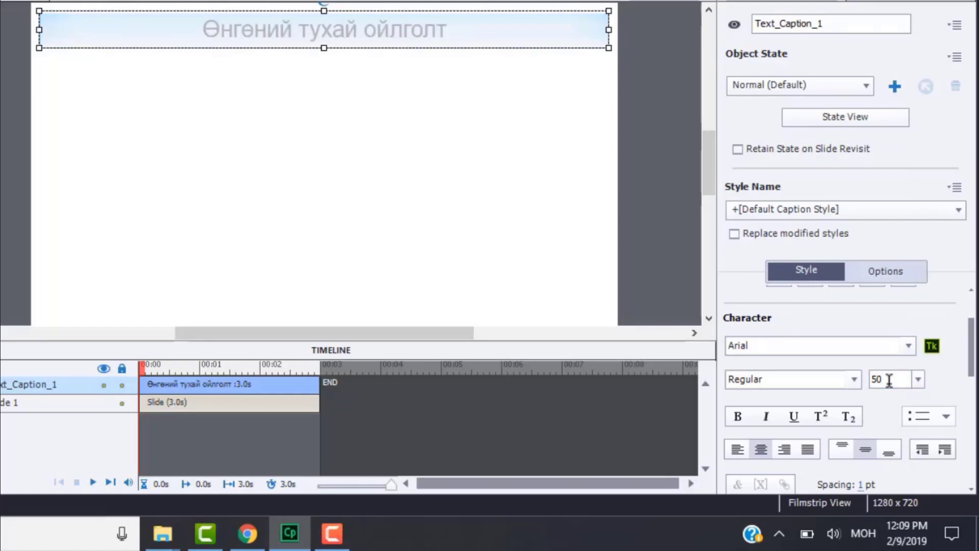
{"action": "left_click", "coordinate": [853, 380]}
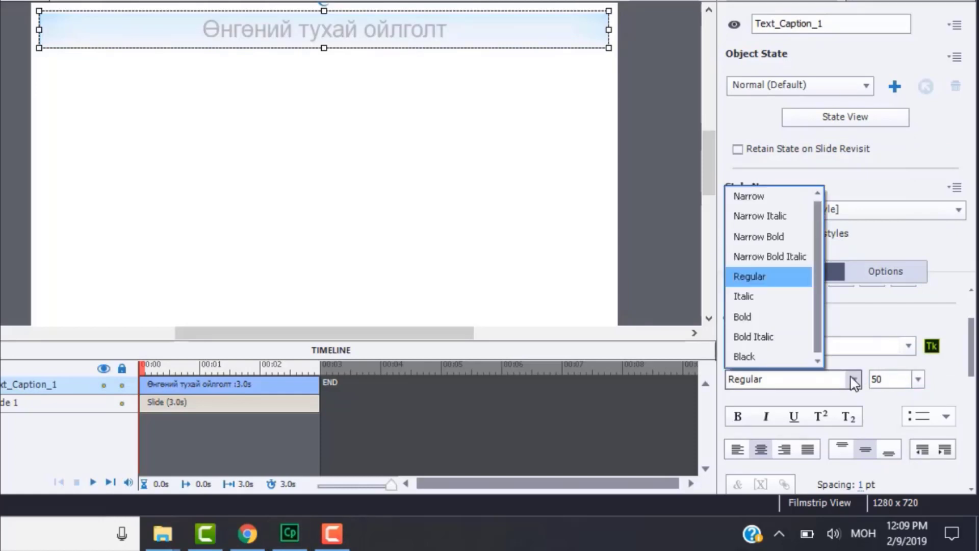
{"action": "left_click", "coordinate": [797, 316]}
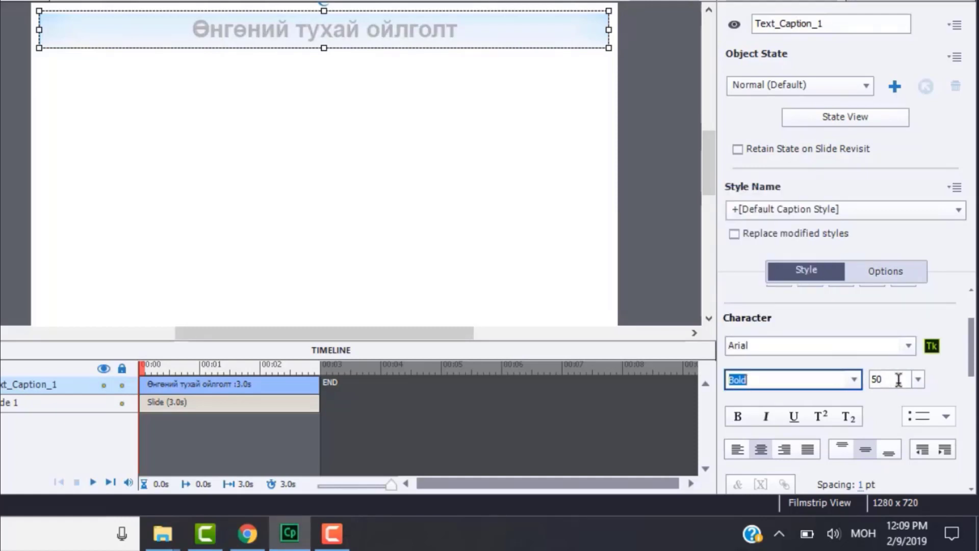
{"action": "scroll", "coordinate": [974, 369], "scroll_direction": "down", "scroll_amount": 3}
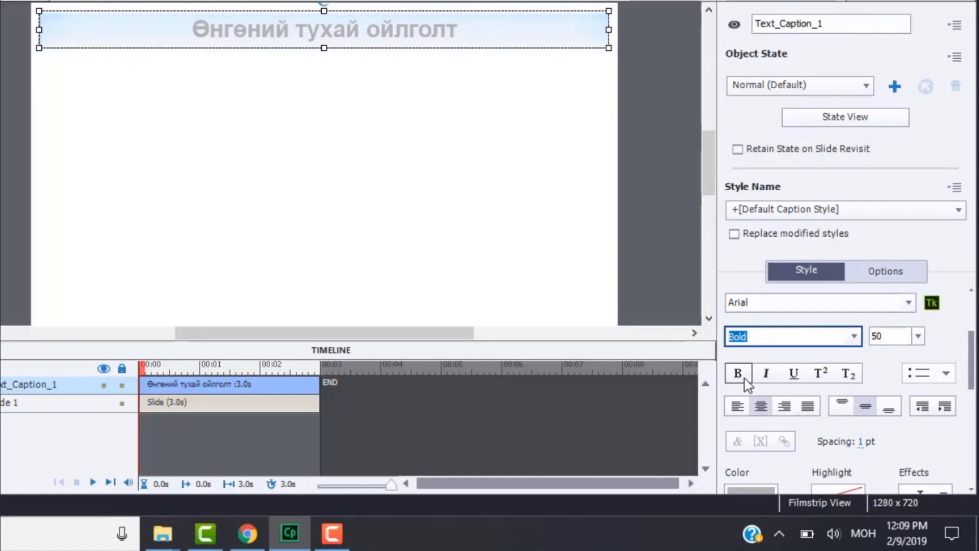
{"action": "left_click", "coordinate": [947, 375]}
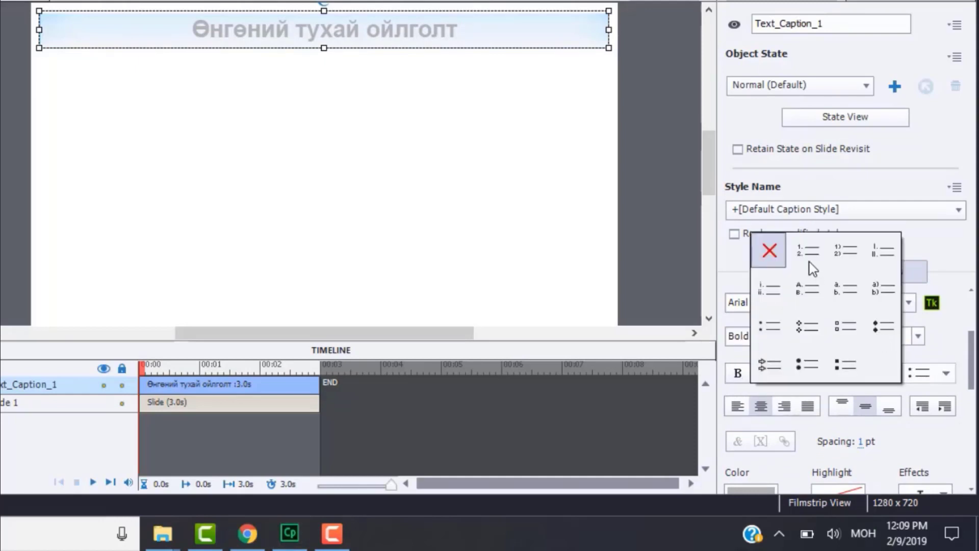
{"action": "left_click", "coordinate": [972, 363]}
{"action": "left_click_drag", "start_coordinate": [971, 363], "coordinate": [971, 369]}
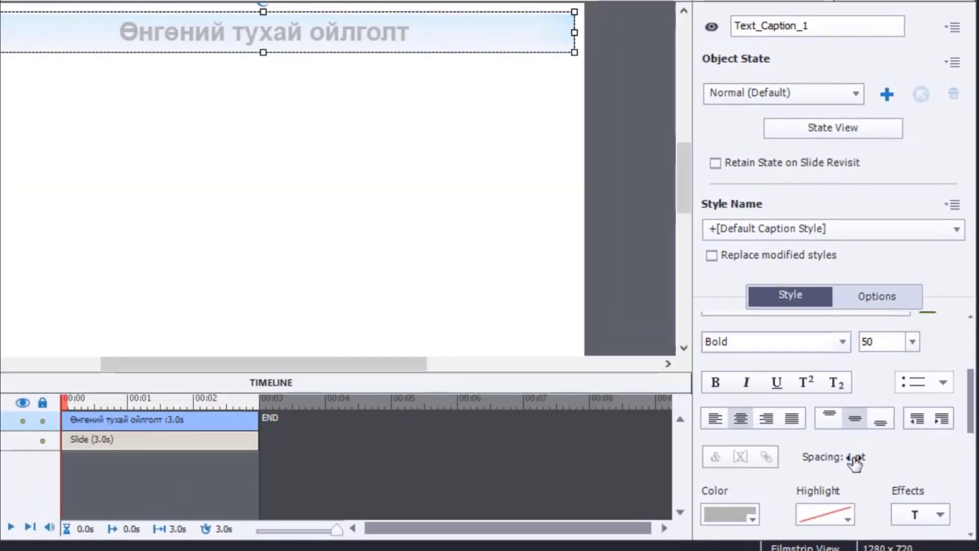
{"action": "left_click_drag", "start_coordinate": [852, 459], "coordinate": [788, 461]}
Try black as the caption's text color and settle on the blue swatch instead
{"action": "left_click_drag", "start_coordinate": [970, 400], "coordinate": [972, 432]}
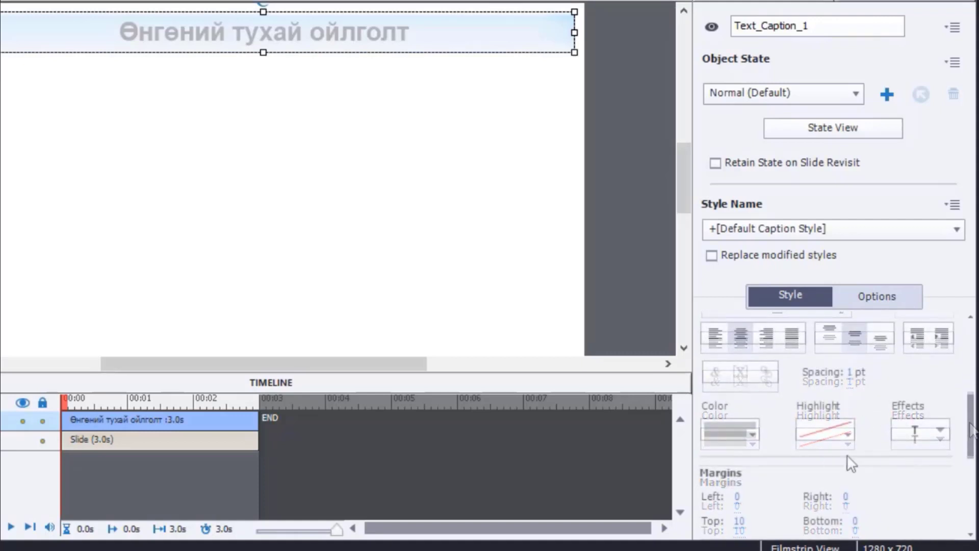
{"action": "left_click", "coordinate": [752, 435]}
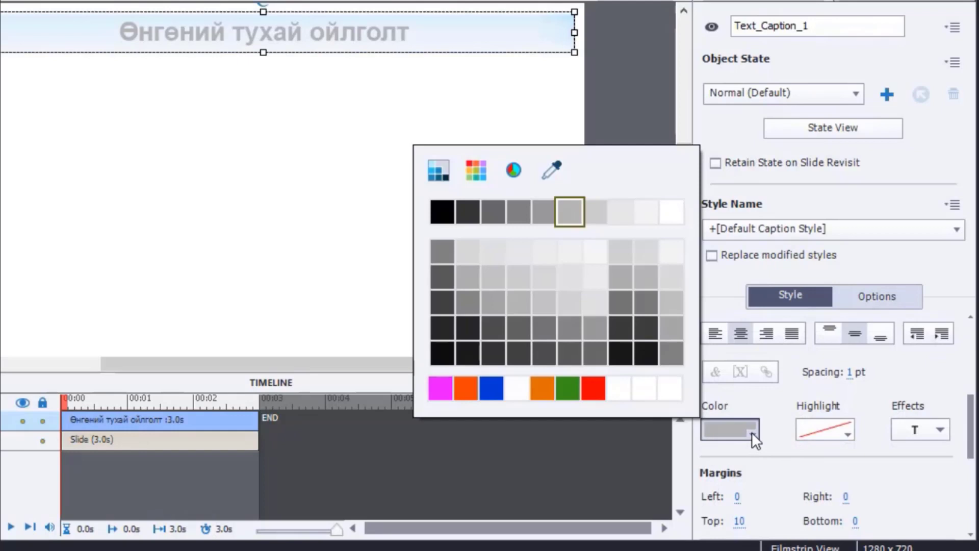
{"action": "left_click", "coordinate": [442, 212]}
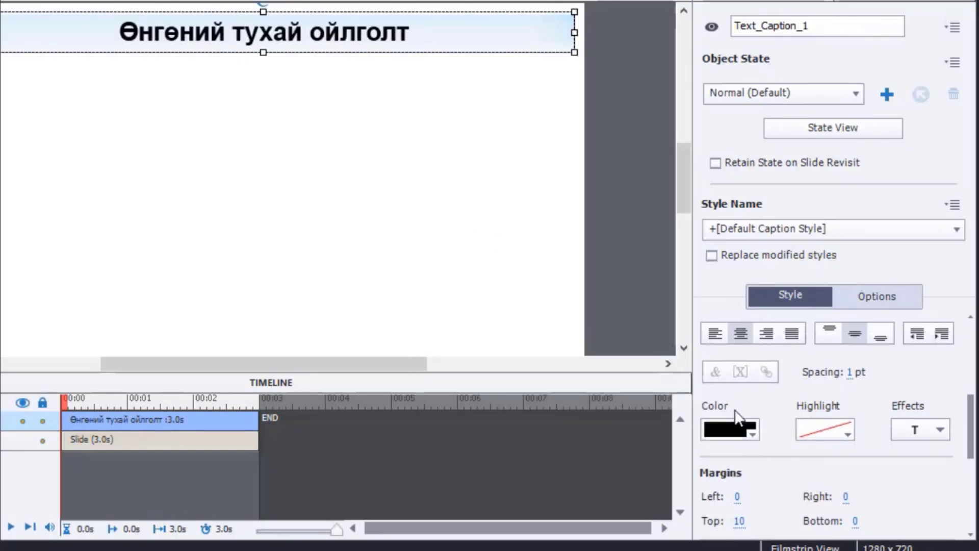
{"action": "left_click", "coordinate": [757, 436]}
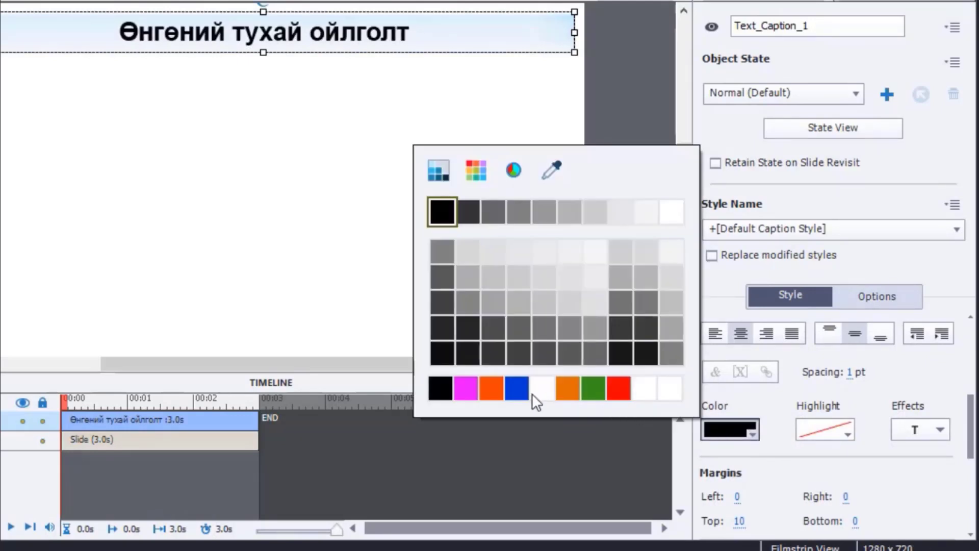
{"action": "left_click", "coordinate": [517, 388]}
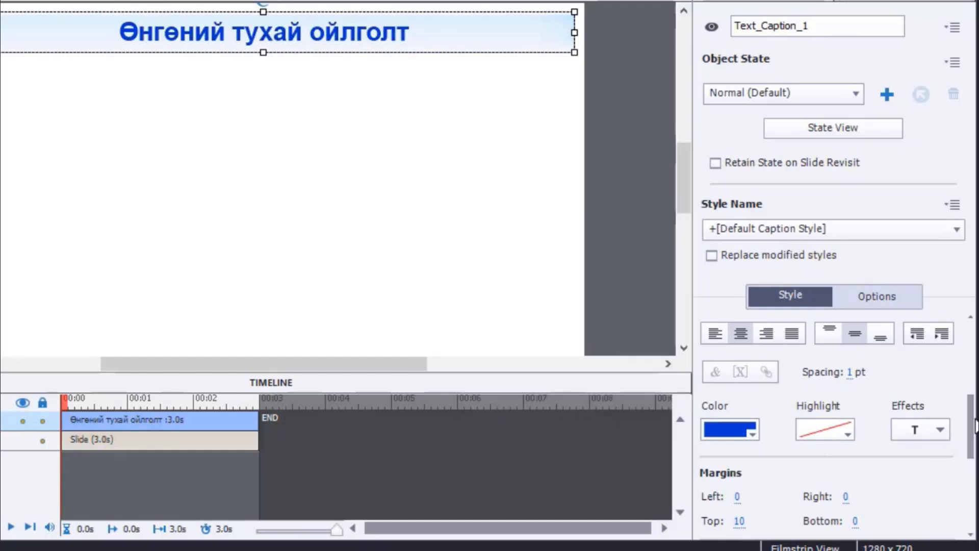
Try a light blue highlight behind the title caption's text and remove the highlight again
{"action": "scroll", "coordinate": [898, 428], "scroll_direction": "down", "scroll_amount": 1}
{"action": "left_click", "coordinate": [849, 421]}
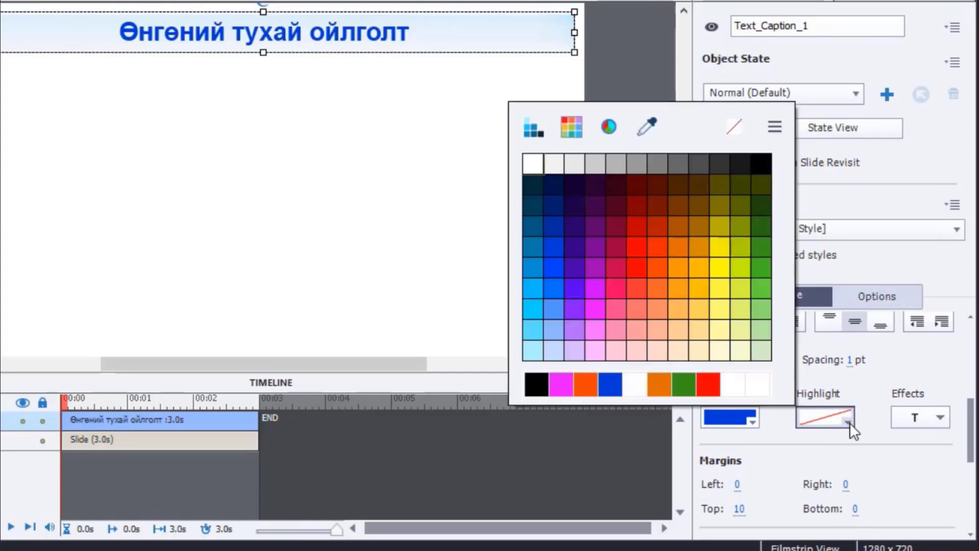
{"action": "left_click", "coordinate": [536, 349]}
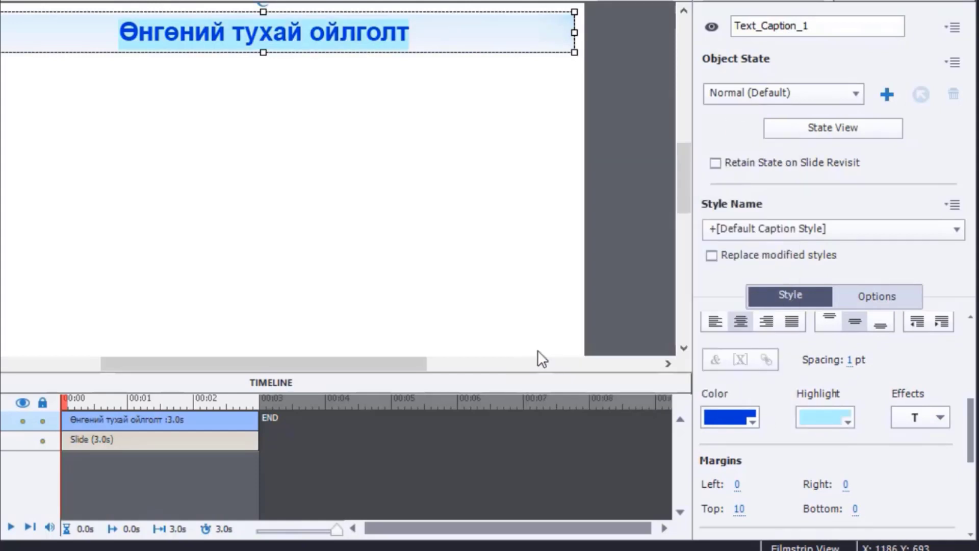
{"action": "left_click", "coordinate": [846, 422]}
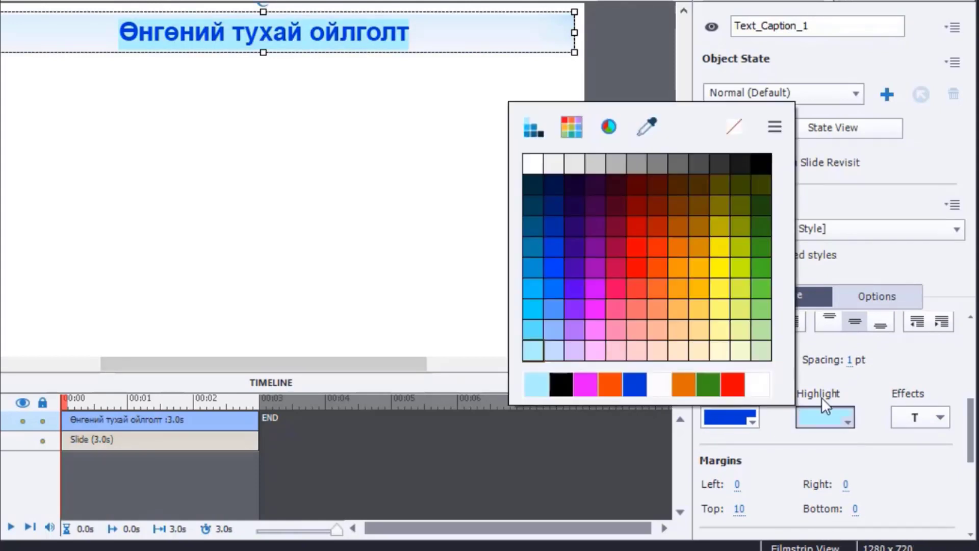
{"action": "left_click", "coordinate": [733, 128]}
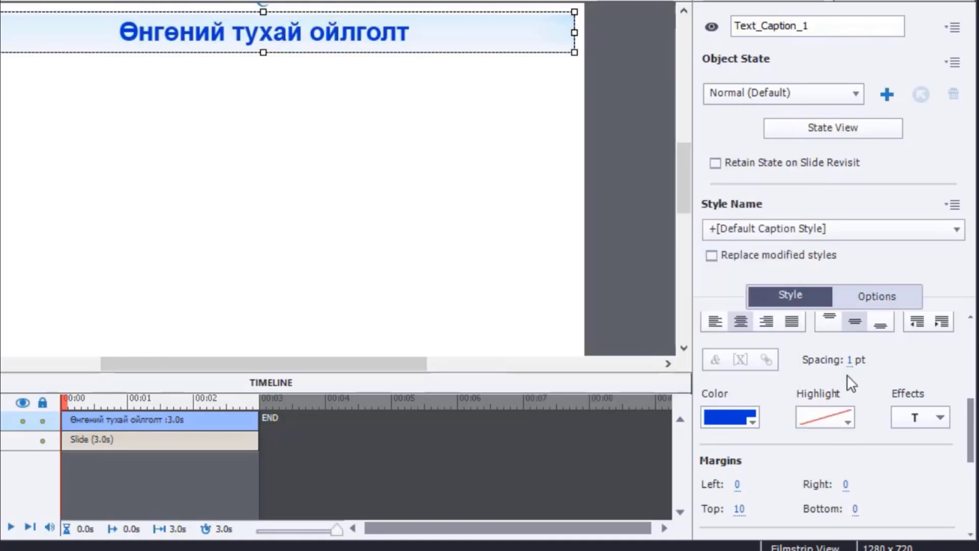
Apply the preset white text effect with a blue outline to the title caption and open the effect's settings
{"action": "left_click", "coordinate": [945, 419]}
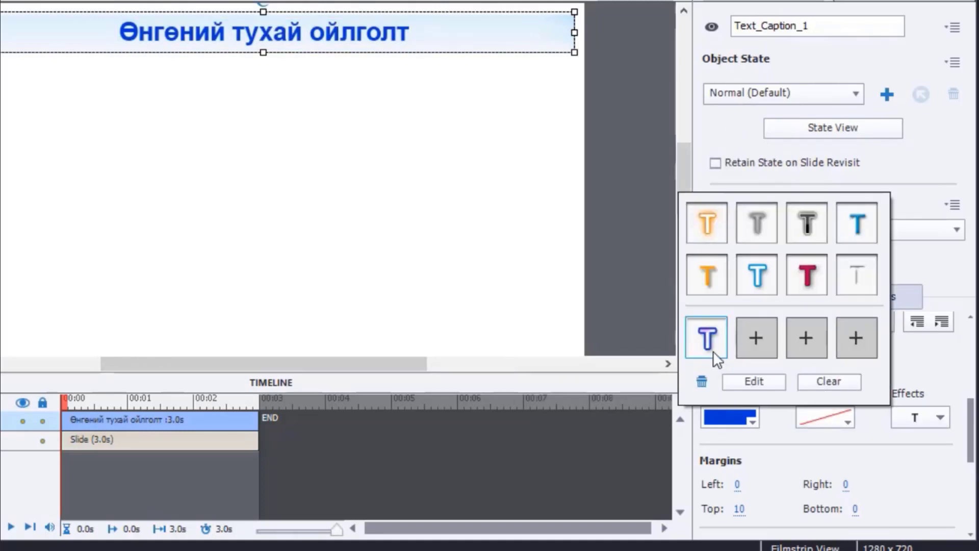
{"action": "left_click", "coordinate": [756, 290]}
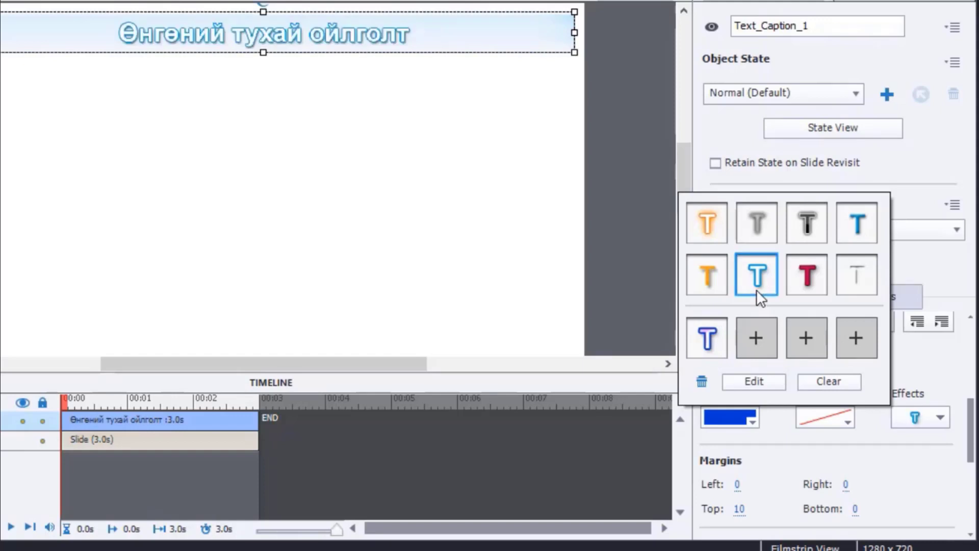
{"action": "left_click", "coordinate": [760, 381]}
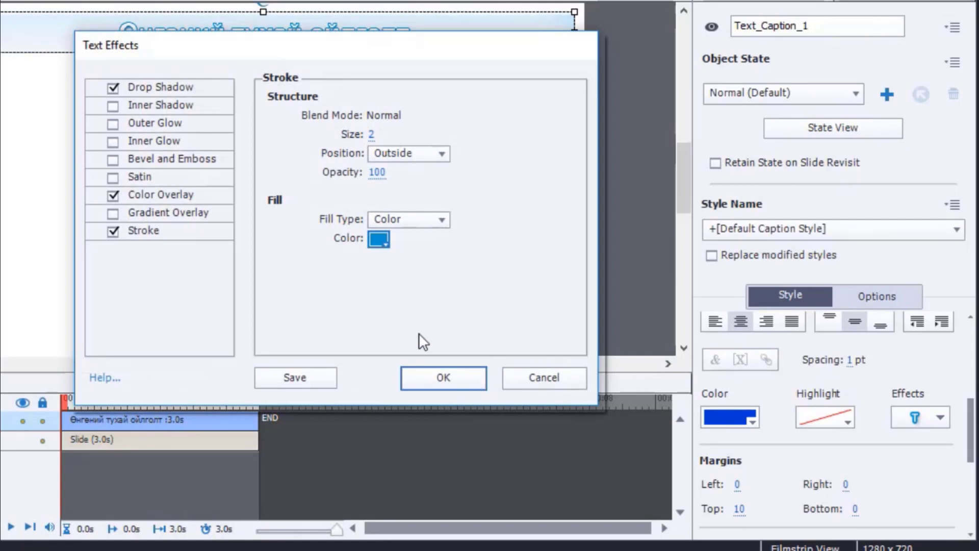
Try pink as the text effect's stroke color and settle on a medium blue swatch instead
{"action": "left_click_drag", "start_coordinate": [381, 53], "coordinate": [596, 153]}
{"action": "left_click", "coordinate": [596, 334]}
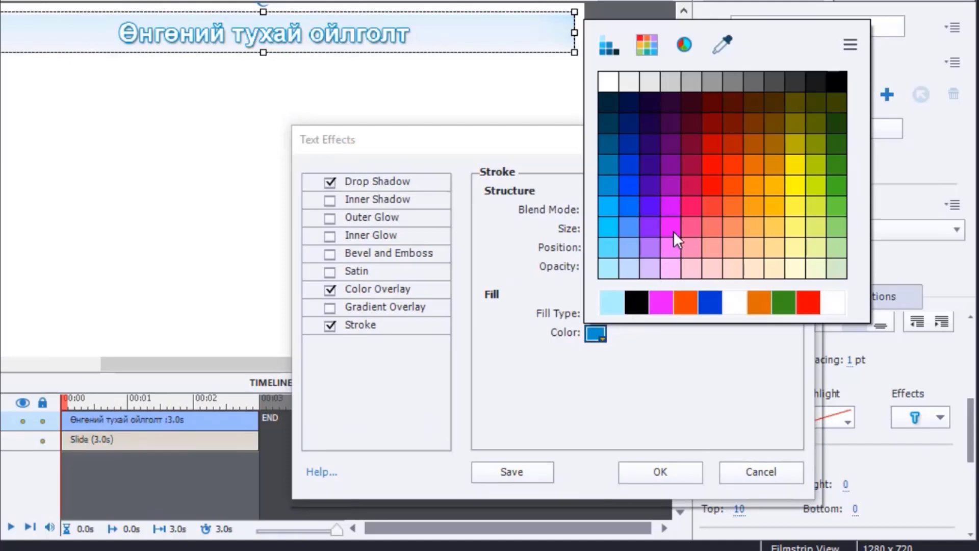
{"action": "left_click", "coordinate": [693, 209]}
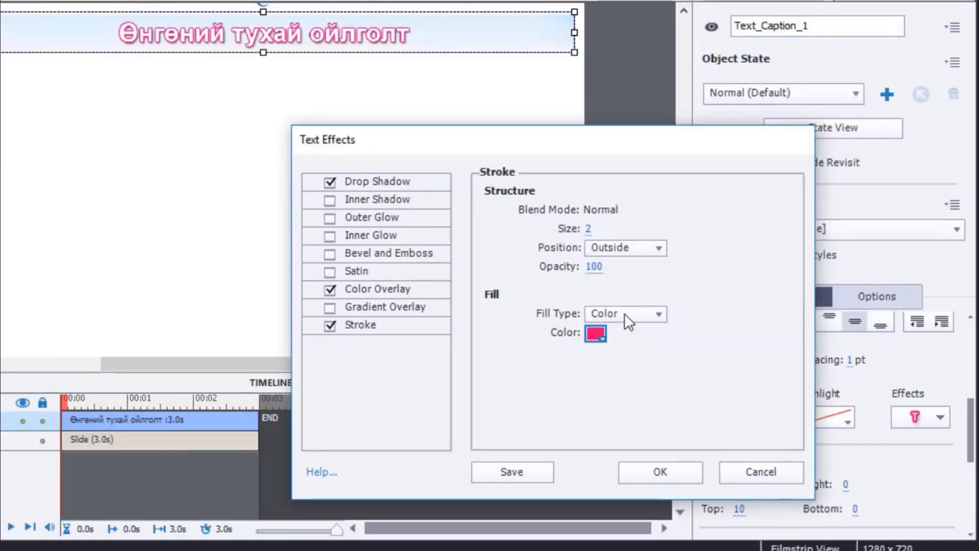
{"action": "left_click", "coordinate": [596, 334]}
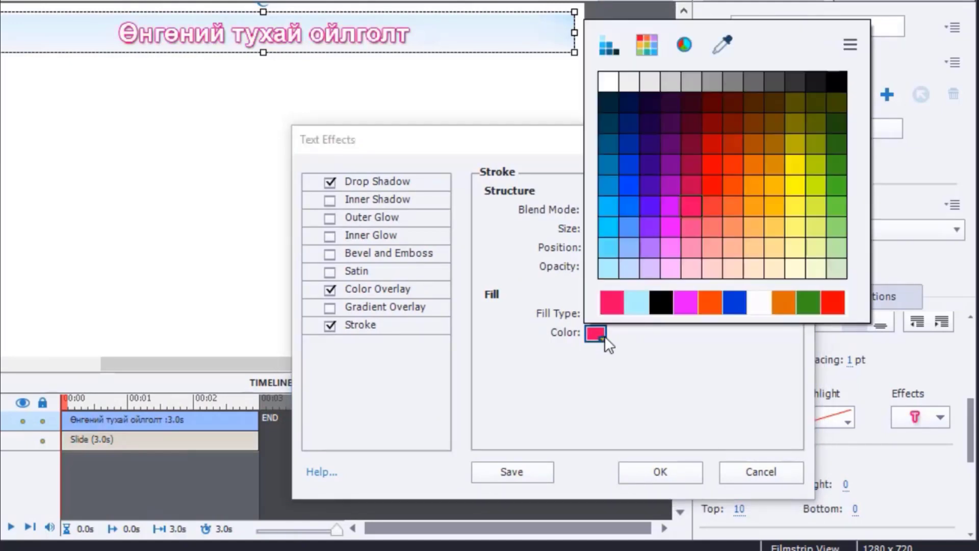
{"action": "left_click", "coordinate": [633, 232]}
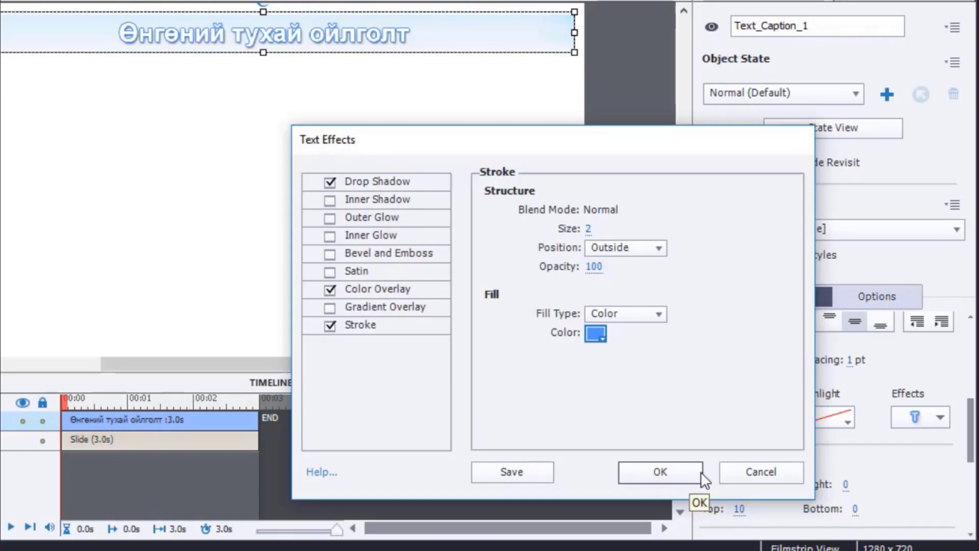
{"action": "left_click", "coordinate": [677, 475]}
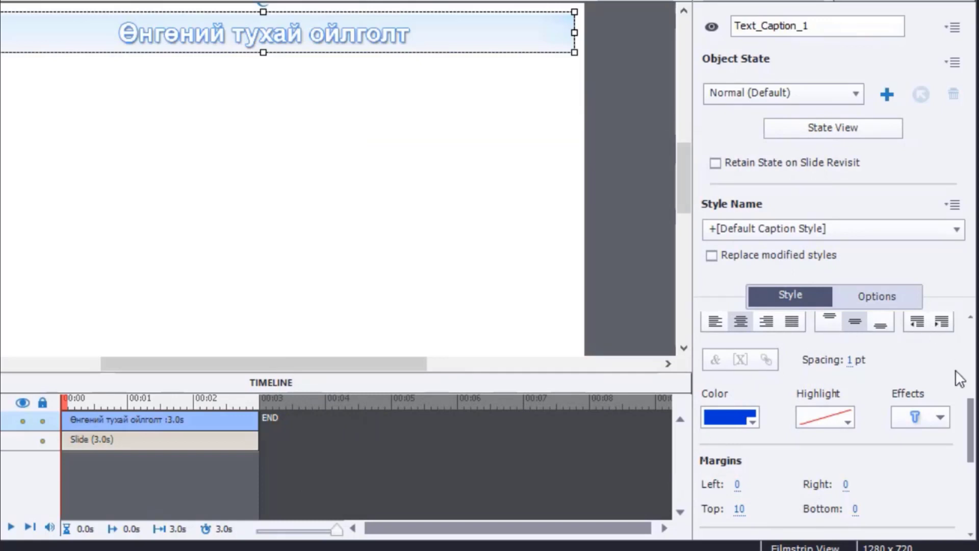
Try the saved custom text effect on the title caption and clear the text effect
{"action": "left_click", "coordinate": [939, 418]}
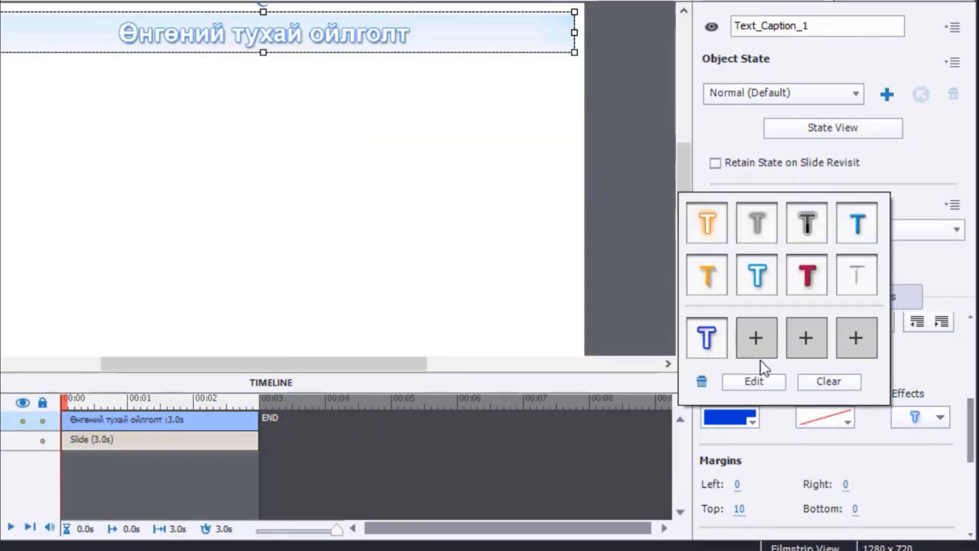
{"action": "left_click", "coordinate": [717, 343]}
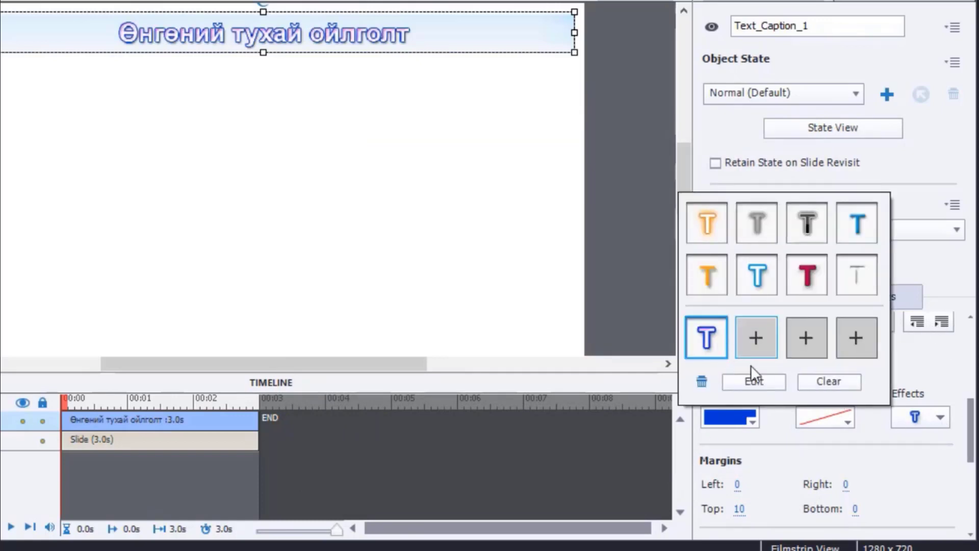
{"action": "left_click", "coordinate": [819, 380]}
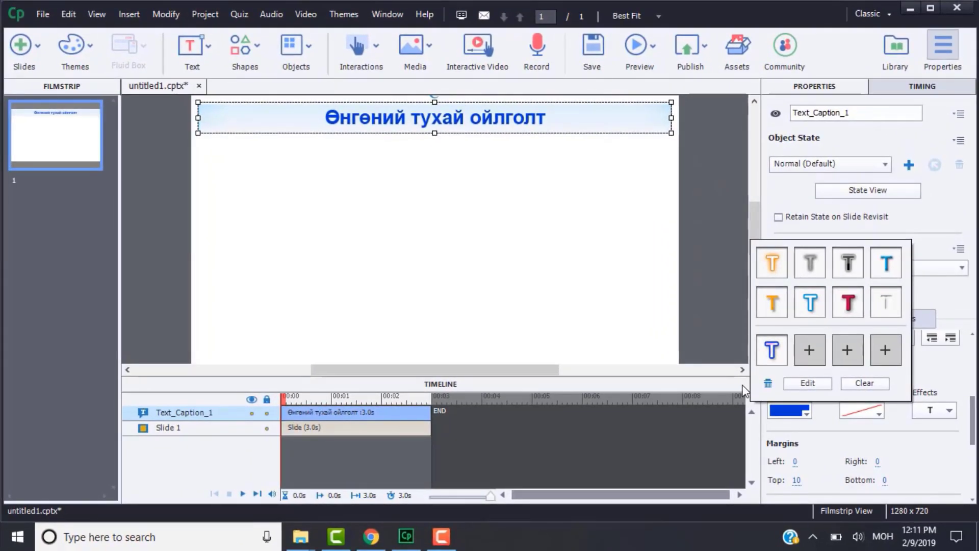
{"action": "left_click", "coordinate": [727, 304]}
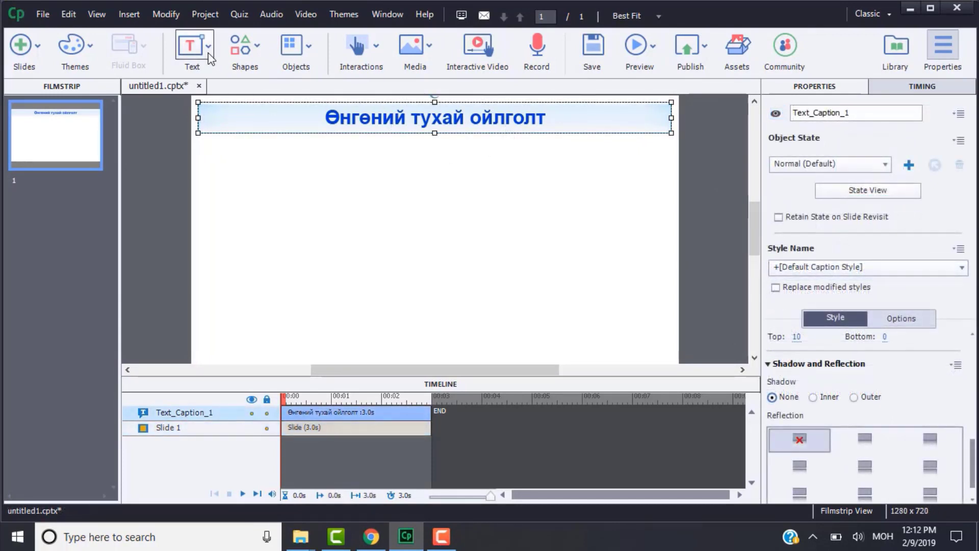
Insert a text entry box and move it with its Submit button up beneath the title caption
{"action": "left_click", "coordinate": [208, 52]}
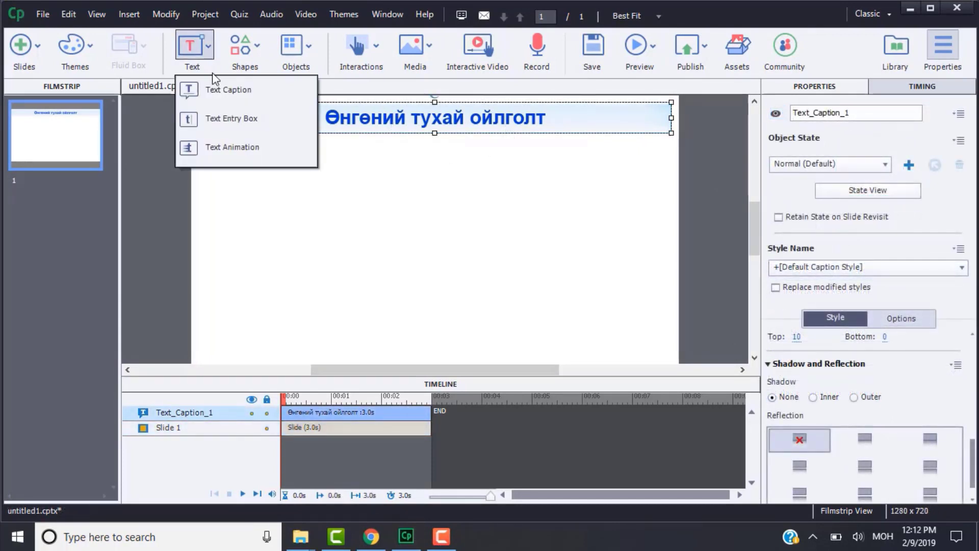
{"action": "left_click", "coordinate": [215, 120]}
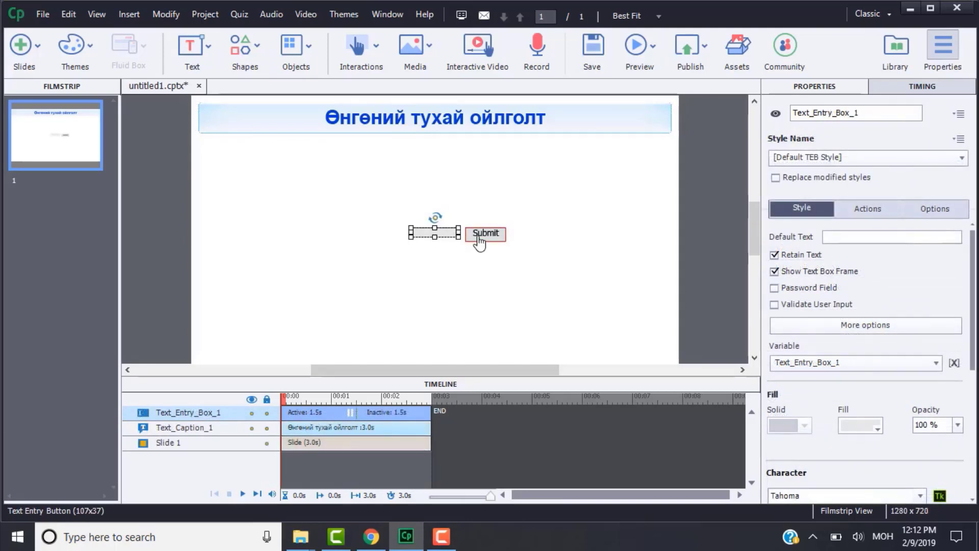
{"action": "left_click_drag", "start_coordinate": [450, 245], "coordinate": [435, 193]}
{"action": "left_click", "coordinate": [316, 163]}
Insert a text animation with the text "Хөдөлгөөнт текст"
{"action": "left_click", "coordinate": [208, 51]}
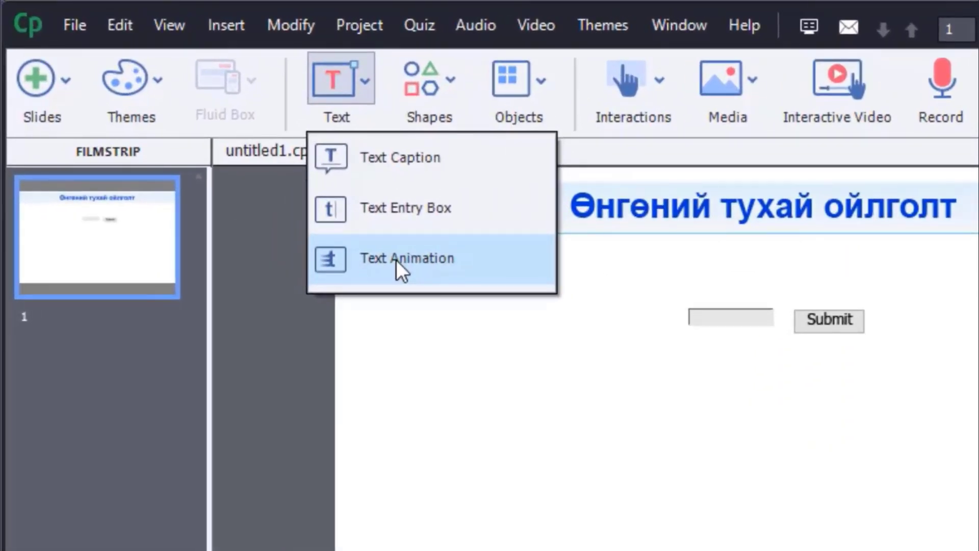
{"action": "left_click", "coordinate": [396, 259]}
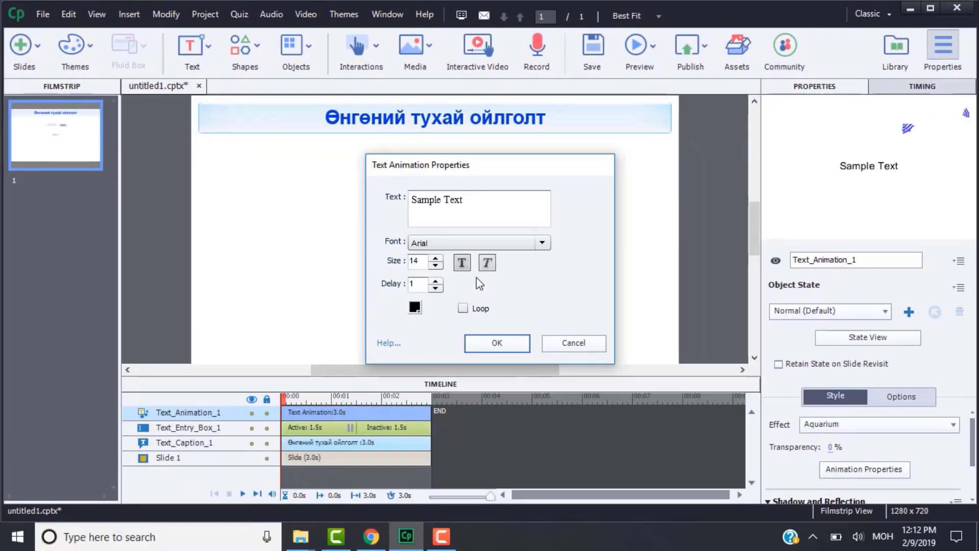
{"action": "left_click", "coordinate": [464, 203]}
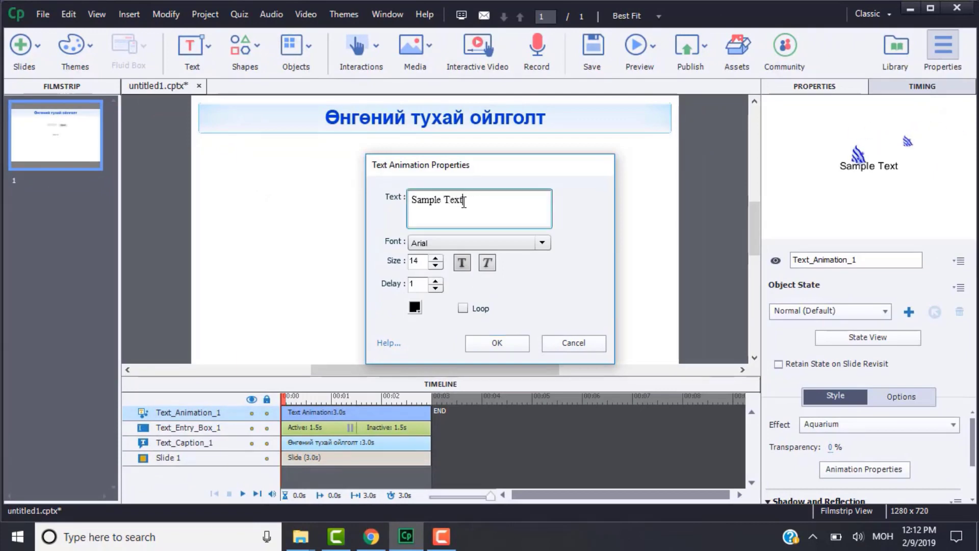
{"action": "left_click_drag", "start_coordinate": [464, 203], "coordinate": [408, 203]}
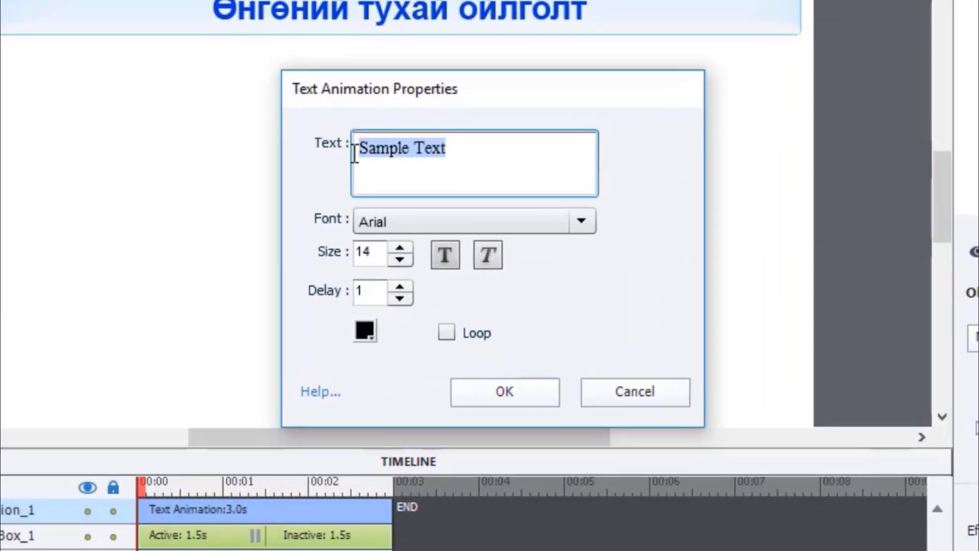
{"action": "type", "text": "Хөдөлгөөнт текст"}
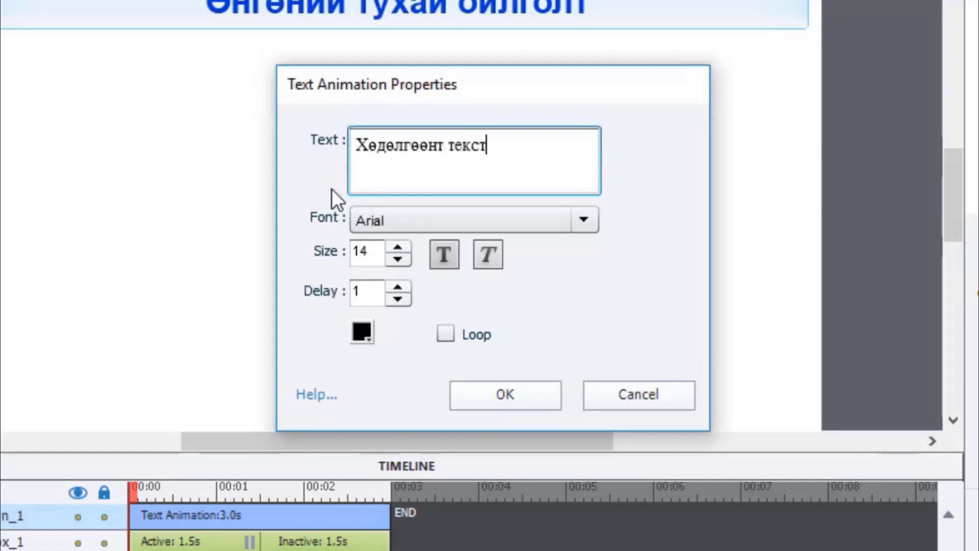
Set the text animation's font size to 50 and place it below the text entry box
{"action": "left_click_drag", "start_coordinate": [379, 255], "coordinate": [330, 261]}
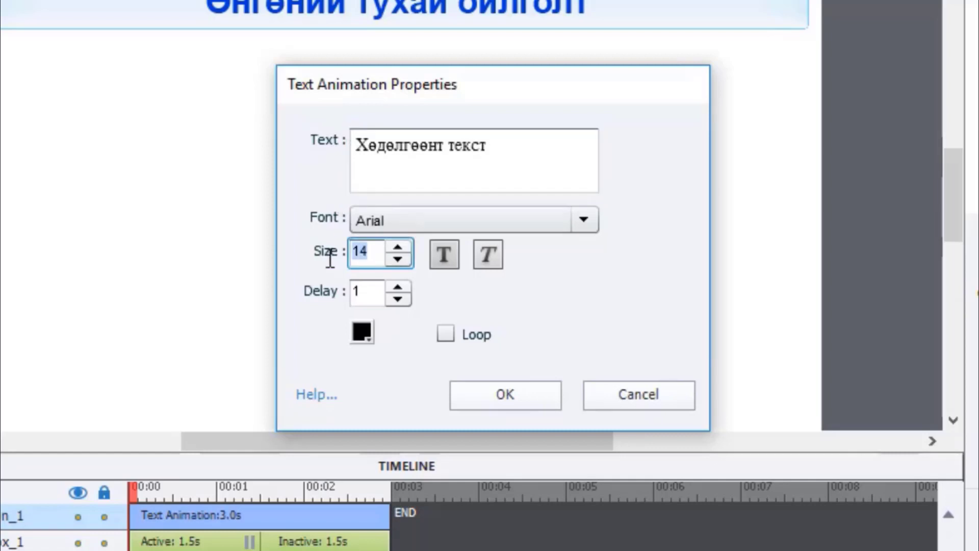
{"action": "type", "text": "50"}
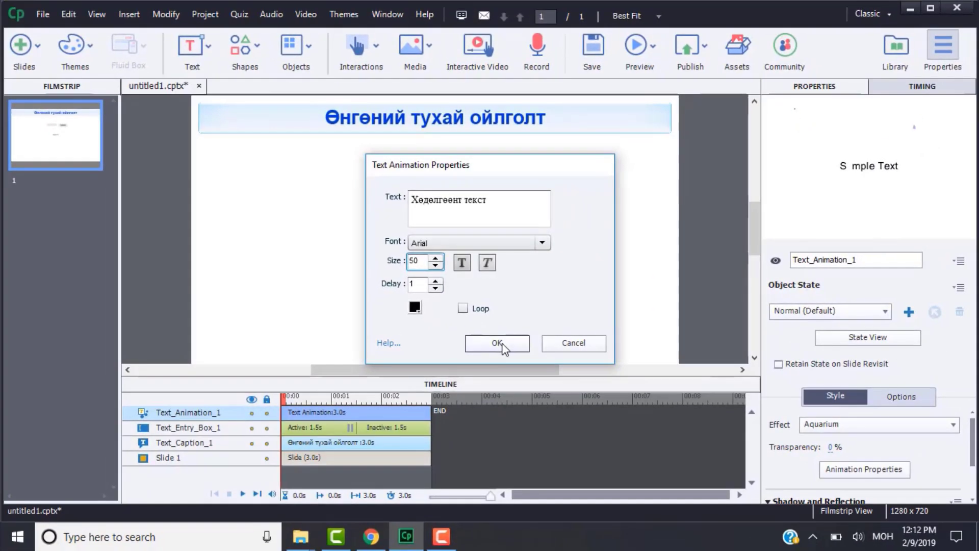
{"action": "left_click", "coordinate": [497, 343]}
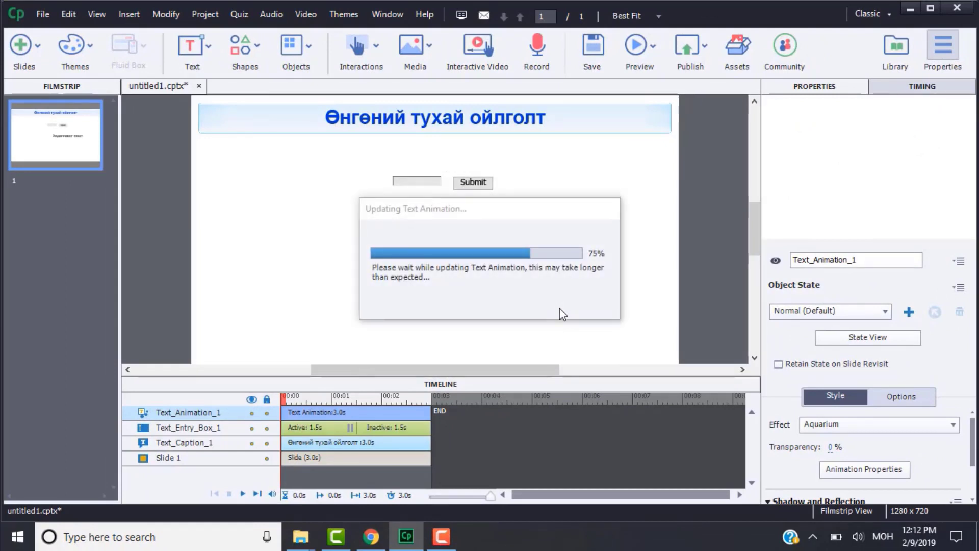
{"action": "left_click_drag", "start_coordinate": [517, 250], "coordinate": [444, 250]}
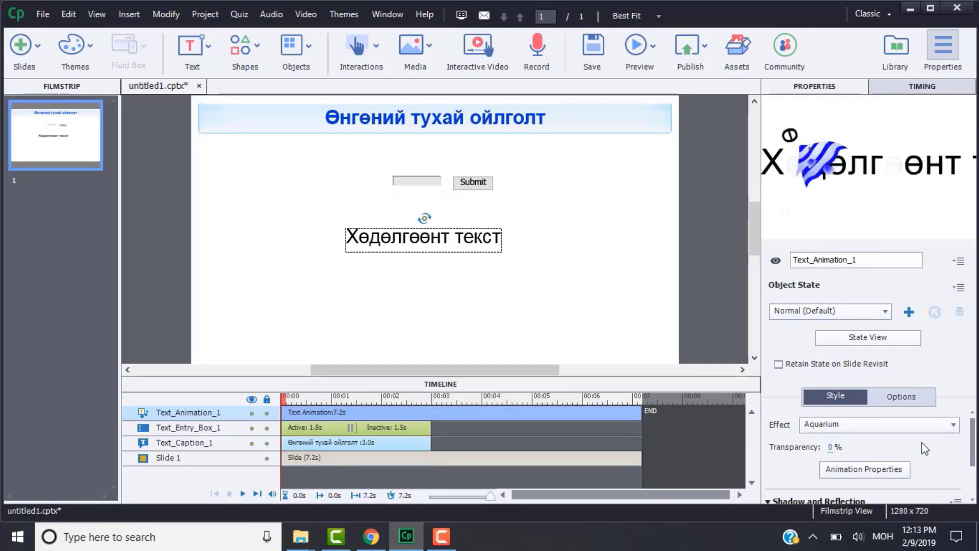
Change the text animation's effect to Twinkle
{"action": "left_click", "coordinate": [954, 425]}
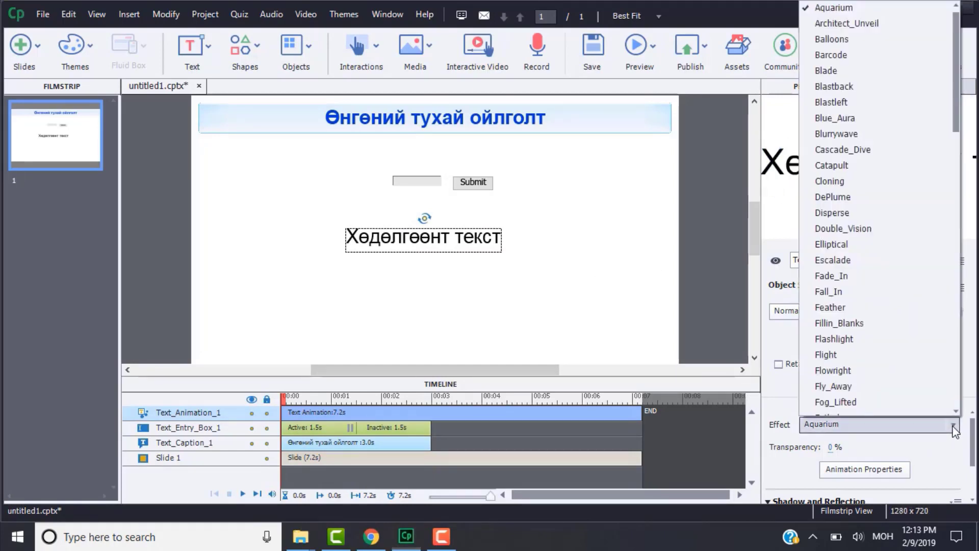
{"action": "left_click_drag", "start_coordinate": [956, 125], "coordinate": [971, 408]}
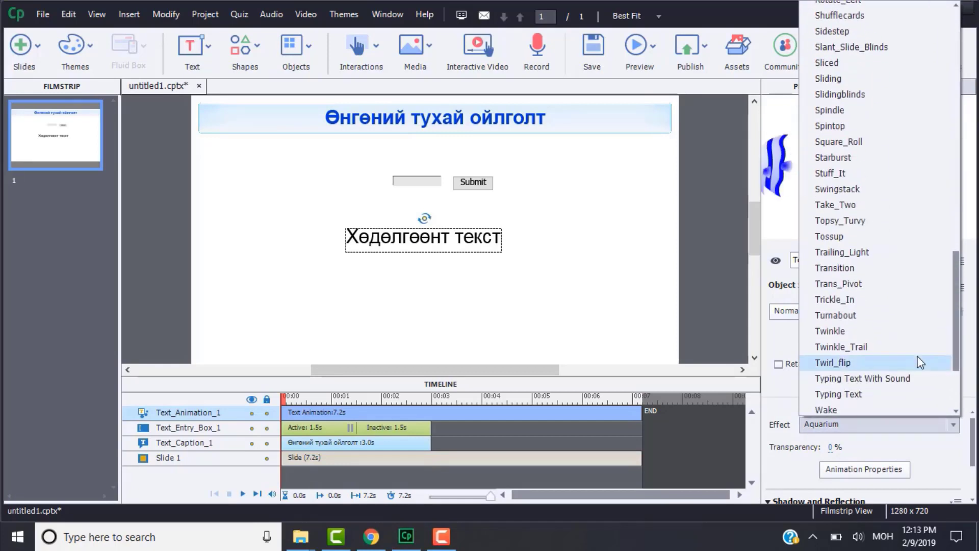
{"action": "left_click", "coordinate": [871, 334]}
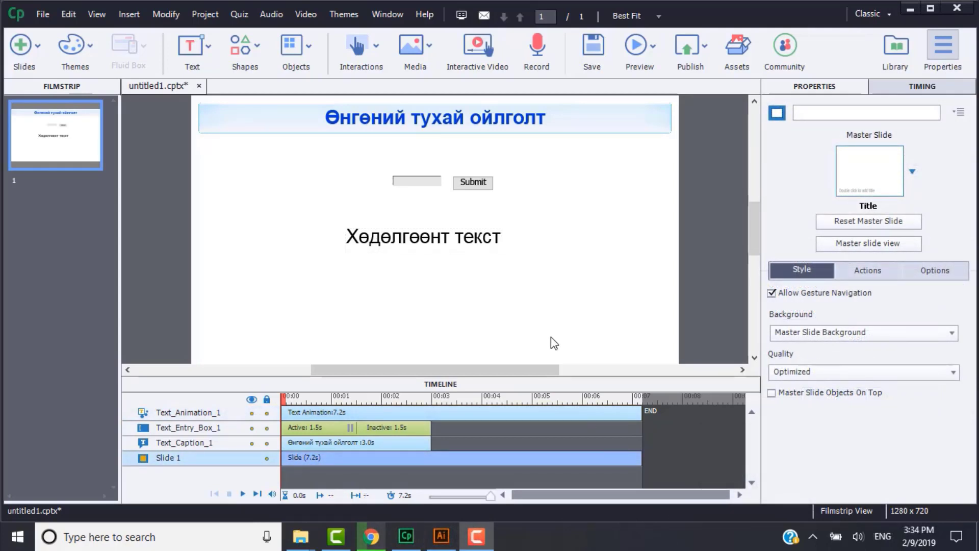
Delete the animated text from the slide
{"action": "left_click", "coordinate": [490, 247]}
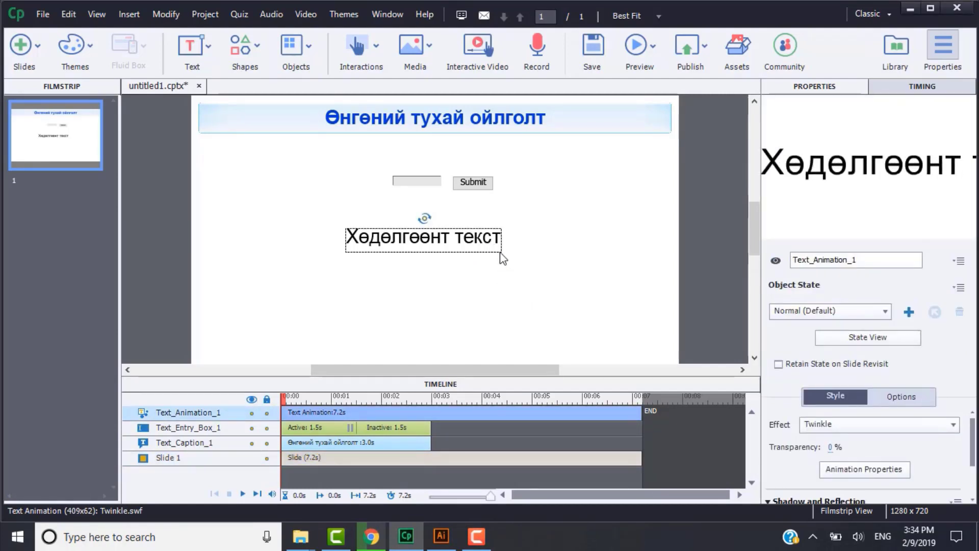
{"action": "key", "text": "Delete"}
{"action": "left_click", "coordinate": [508, 287]}
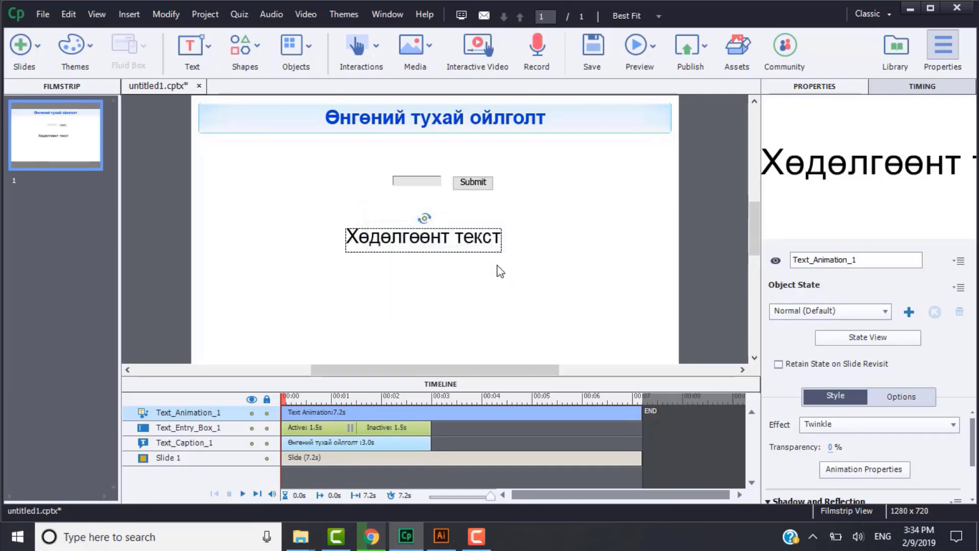
Delete the Submit button and the text entry box, leaving only the title caption on the slide
{"action": "left_click", "coordinate": [472, 185]}
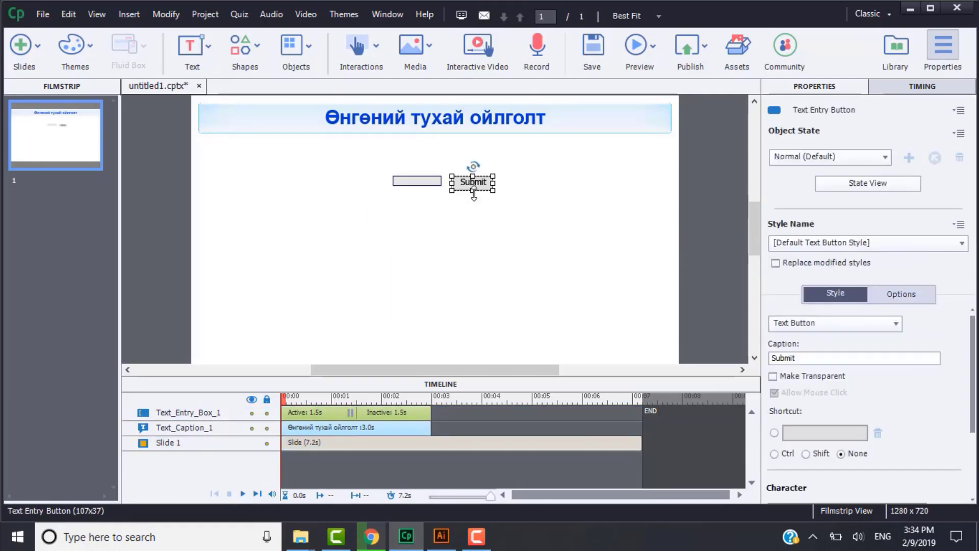
{"action": "key", "text": "Delete"}
{"action": "left_click", "coordinate": [510, 292]}
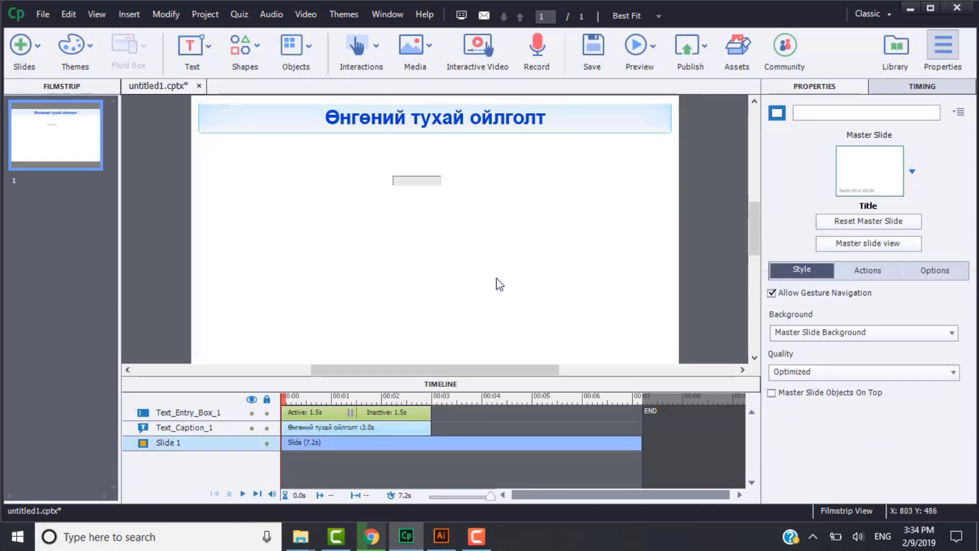
{"action": "left_click", "coordinate": [433, 183]}
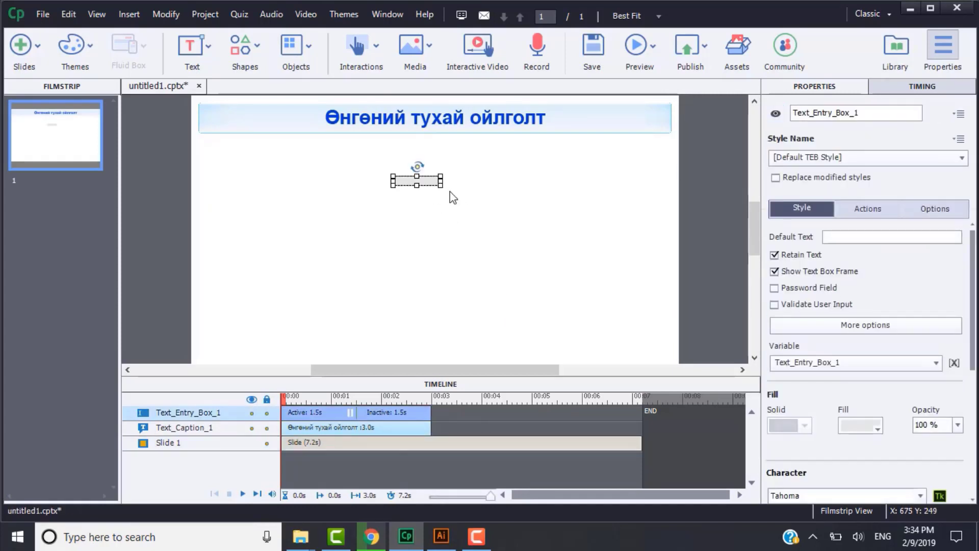
{"action": "key", "text": "Delete"}
{"action": "left_click", "coordinate": [519, 287]}
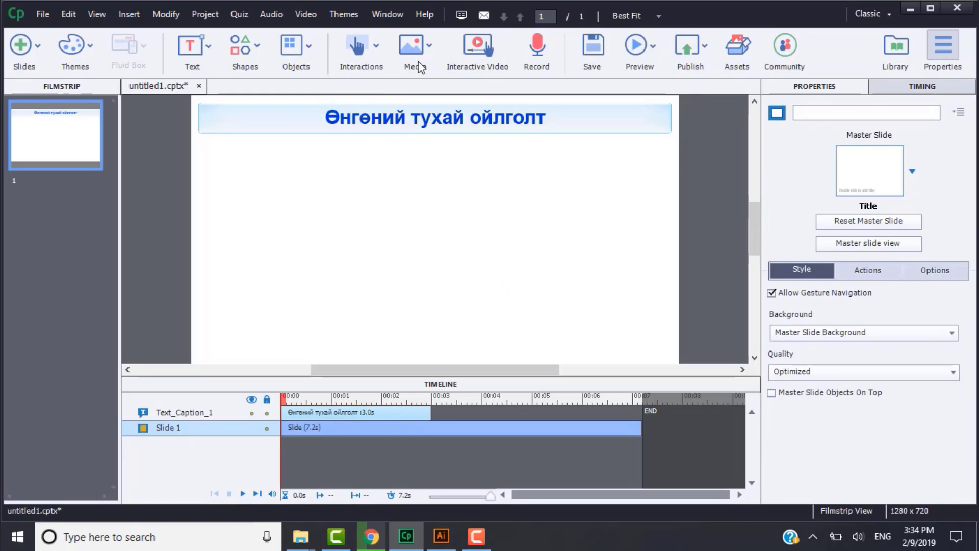
Insert the image People.png from the Chapter 3 Graphics folder below the title caption
{"action": "left_click", "coordinate": [430, 47]}
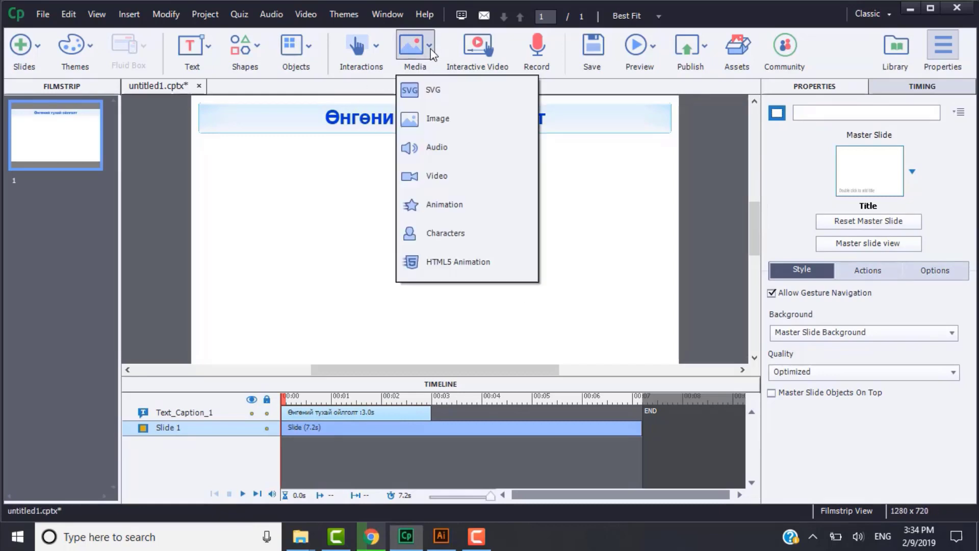
{"action": "left_click", "coordinate": [442, 116]}
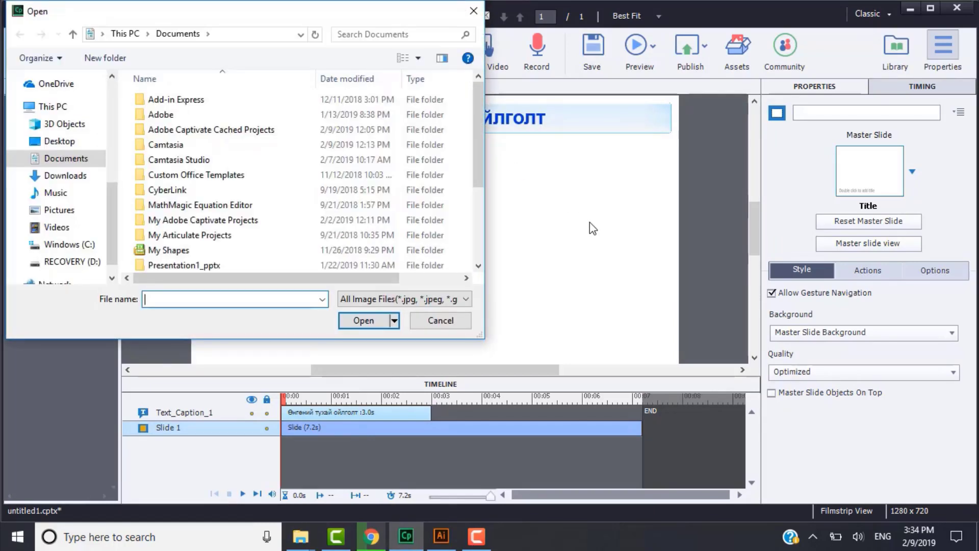
{"action": "double_click", "coordinate": [203, 117]}
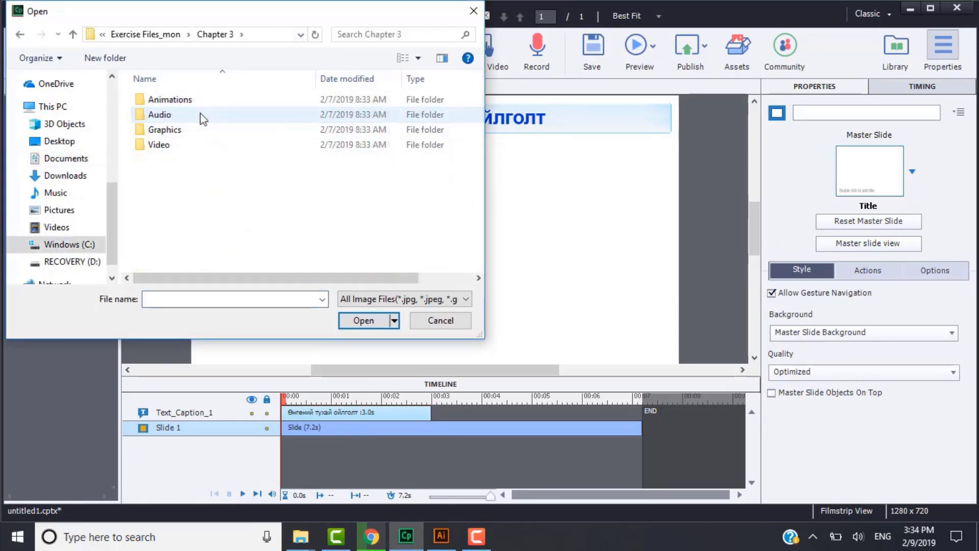
{"action": "double_click", "coordinate": [202, 134]}
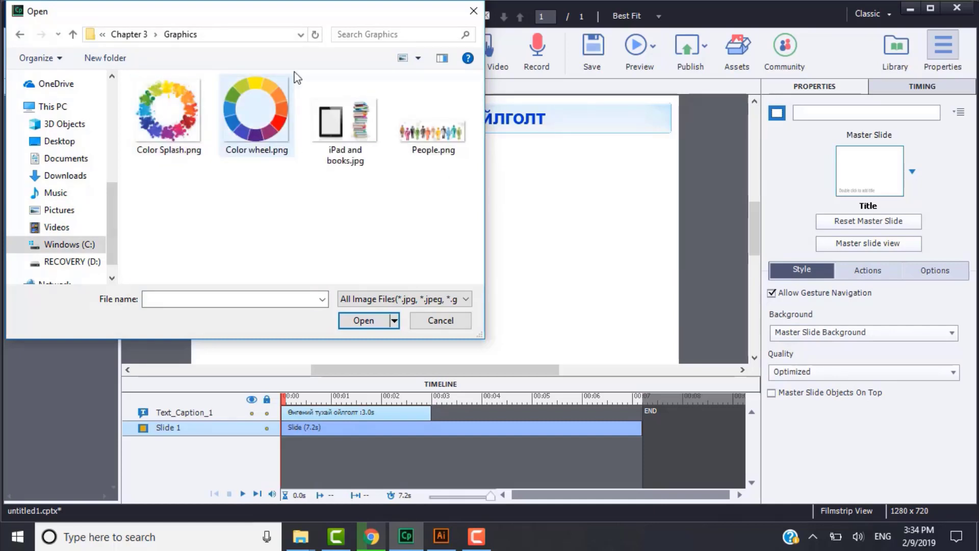
{"action": "left_click_drag", "start_coordinate": [304, 22], "coordinate": [343, 66]}
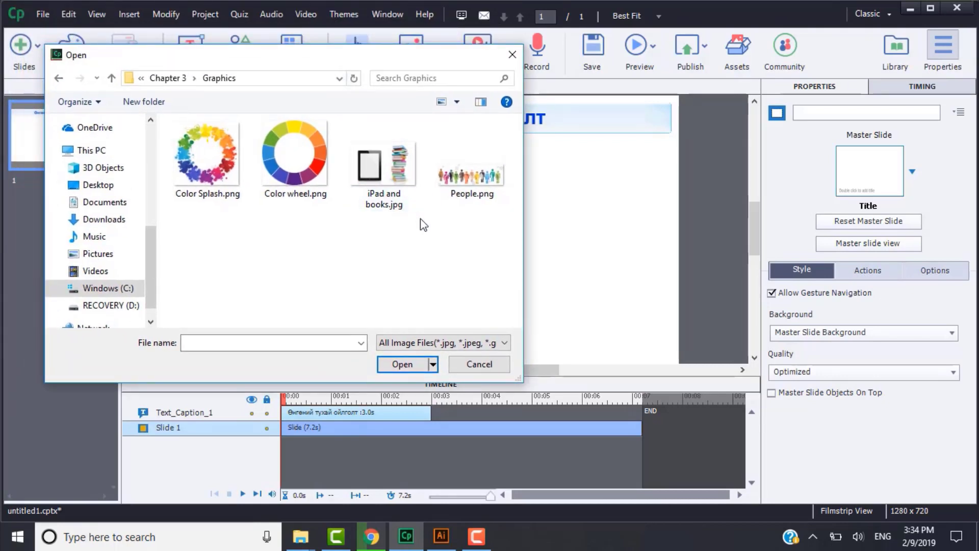
{"action": "left_click", "coordinate": [472, 188]}
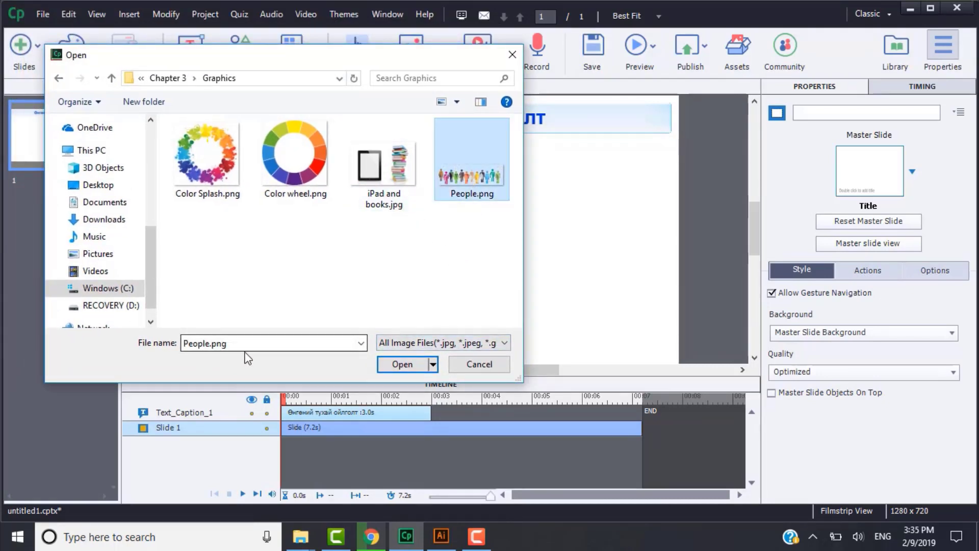
{"action": "left_click", "coordinate": [402, 364]}
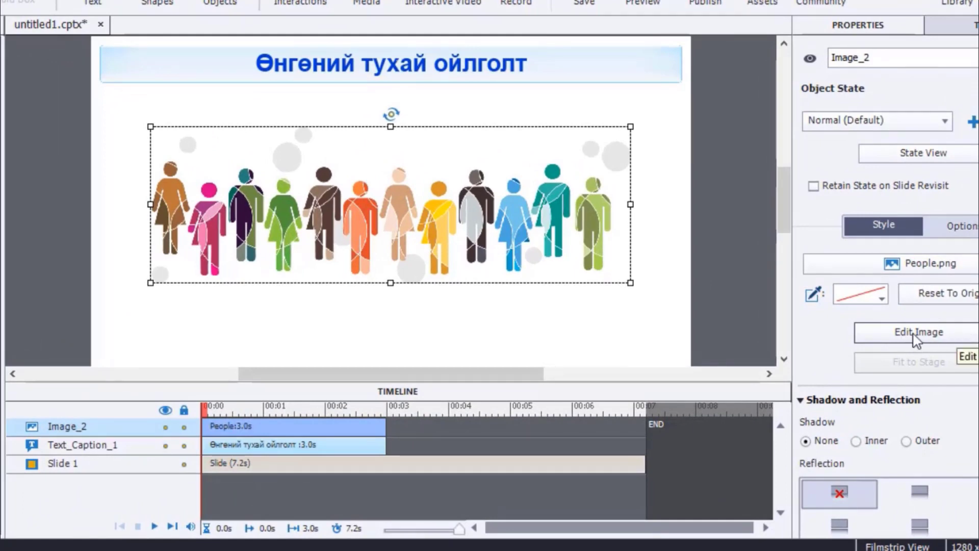
Edit the people image with brightness 6, sharpness 13, contrast -1, alpha 100, hue -2 and saturation 3
{"action": "left_click", "coordinate": [915, 333]}
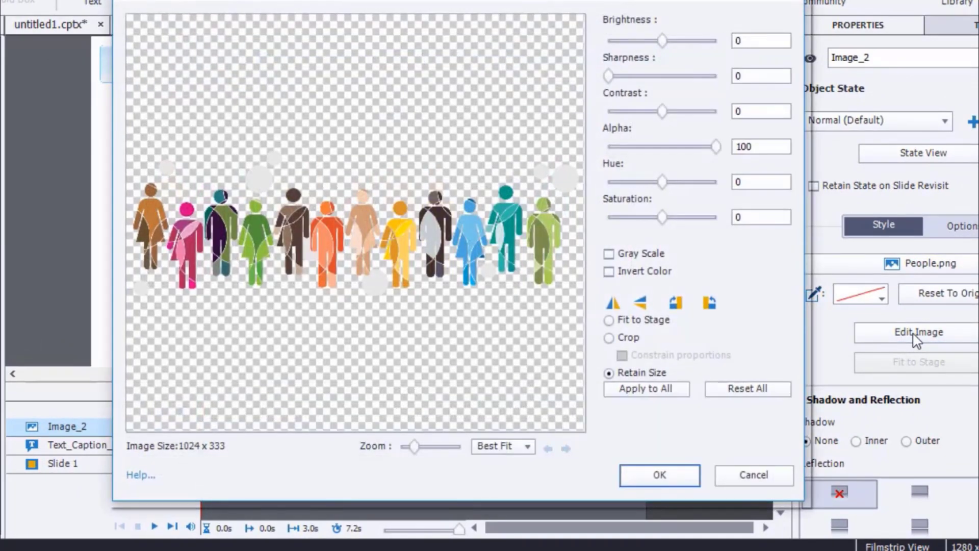
{"action": "mouse_move", "coordinate": [665, 40]}
{"action": "left_mouse_down"}
{"action": "mouse_move", "coordinate": [702, 48]}
{"action": "mouse_move", "coordinate": [667, 47]}
{"action": "left_mouse_up"}
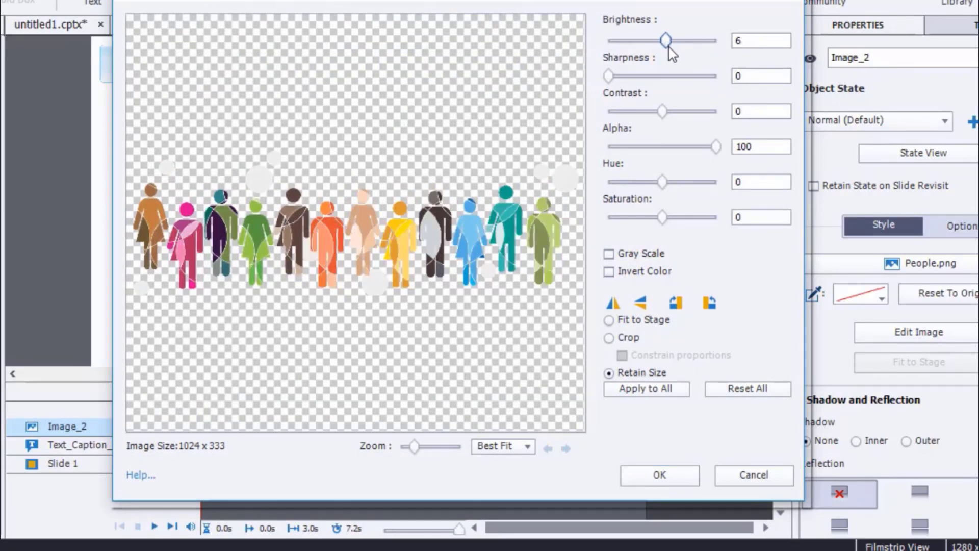
{"action": "mouse_move", "coordinate": [614, 78]}
{"action": "left_mouse_down"}
{"action": "mouse_move", "coordinate": [679, 80]}
{"action": "mouse_move", "coordinate": [623, 78]}
{"action": "left_mouse_up"}
{"action": "mouse_move", "coordinate": [666, 115]}
{"action": "left_mouse_down"}
{"action": "mouse_move", "coordinate": [688, 112]}
{"action": "mouse_move", "coordinate": [662, 113]}
{"action": "left_mouse_up"}
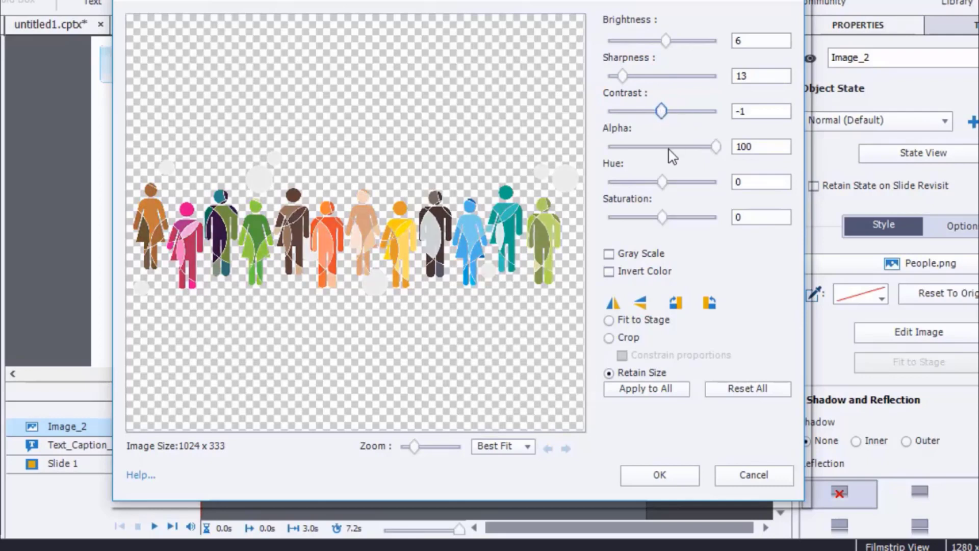
{"action": "mouse_move", "coordinate": [714, 146]}
{"action": "left_mouse_down"}
{"action": "mouse_move", "coordinate": [644, 148]}
{"action": "mouse_move", "coordinate": [700, 156]}
{"action": "mouse_move", "coordinate": [717, 147]}
{"action": "left_mouse_up"}
{"action": "mouse_move", "coordinate": [663, 182]}
{"action": "left_mouse_down"}
{"action": "mouse_move", "coordinate": [691, 185]}
{"action": "mouse_move", "coordinate": [661, 182]}
{"action": "left_mouse_up"}
{"action": "mouse_move", "coordinate": [662, 216]}
{"action": "left_mouse_down"}
{"action": "mouse_move", "coordinate": [676, 220]}
{"action": "mouse_move", "coordinate": [663, 217]}
{"action": "left_mouse_up"}
Try the Gray Scale and Invert Color effects on the people image one after the other, turning each off again
{"action": "left_click", "coordinate": [610, 255]}
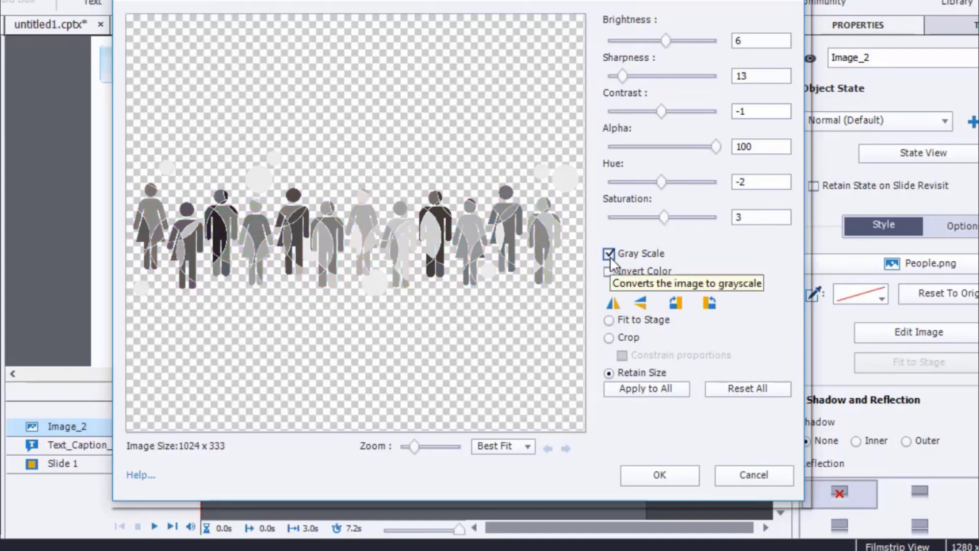
{"action": "left_click", "coordinate": [610, 256]}
{"action": "left_click", "coordinate": [610, 272]}
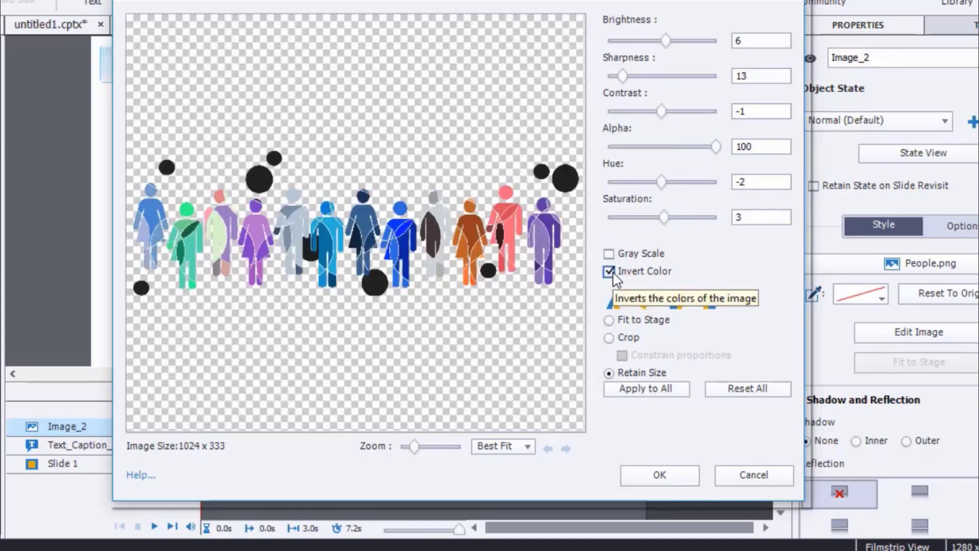
{"action": "left_click", "coordinate": [610, 271]}
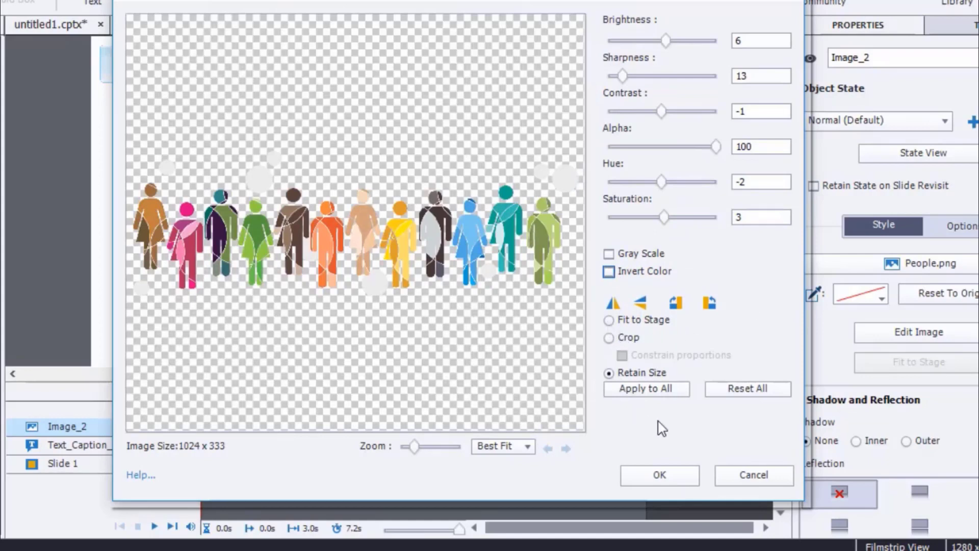
Crop the people image to its six leftmost figures, a crop area of about 493 x 333, and apply the edits
{"action": "left_click", "coordinate": [609, 338]}
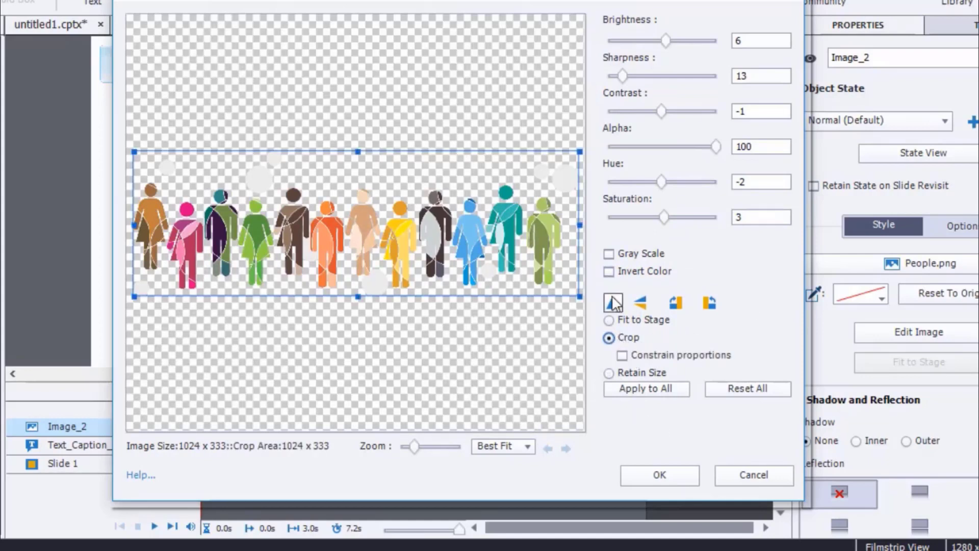
{"action": "left_click_drag", "start_coordinate": [580, 227], "coordinate": [348, 231]}
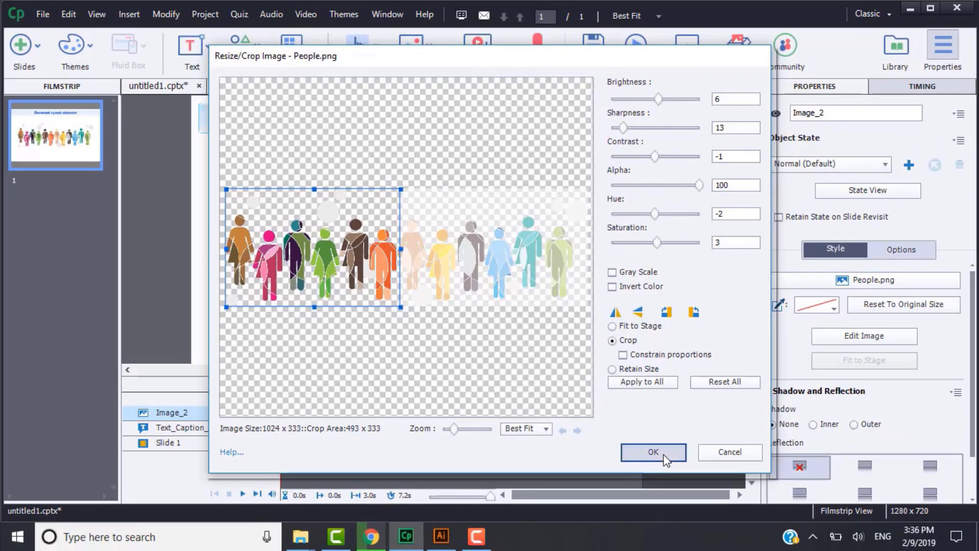
{"action": "left_click", "coordinate": [653, 452]}
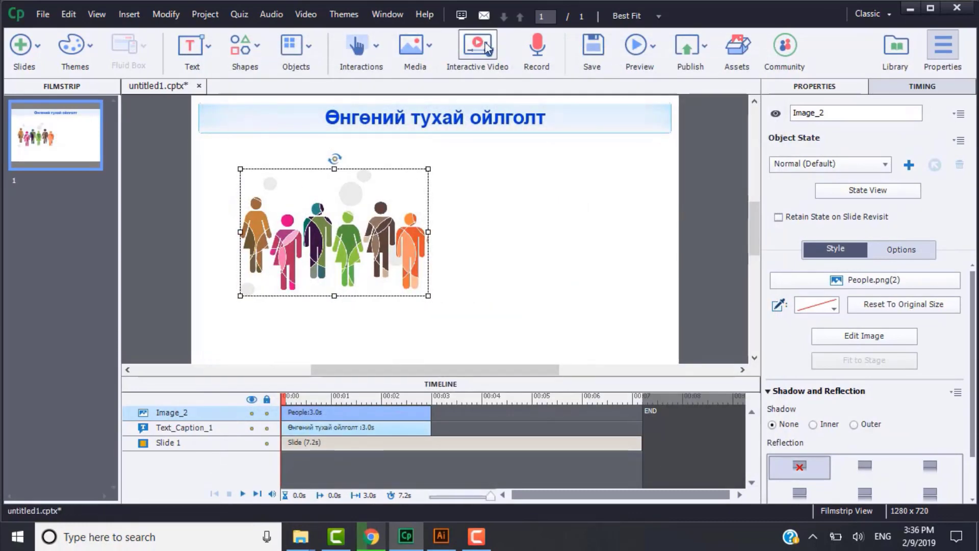
Insert the image Color wheel.png from the Graphics folder to the right of the cropped people image
{"action": "left_click", "coordinate": [412, 49]}
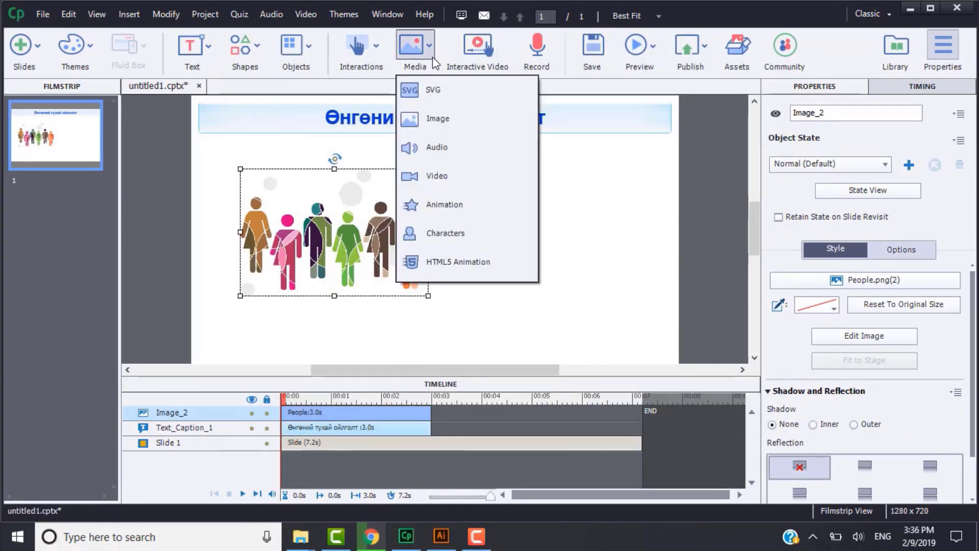
{"action": "left_click", "coordinate": [442, 122]}
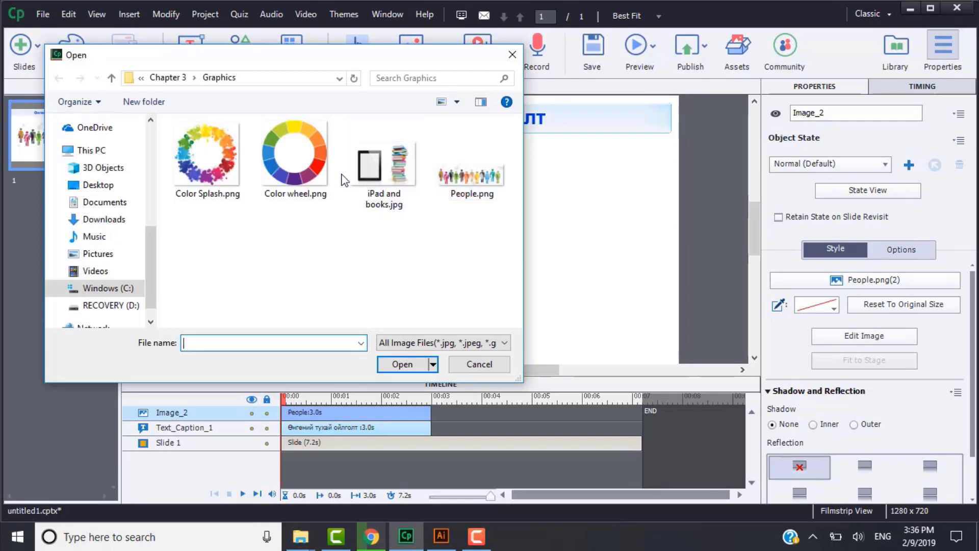
{"action": "left_click", "coordinate": [323, 192]}
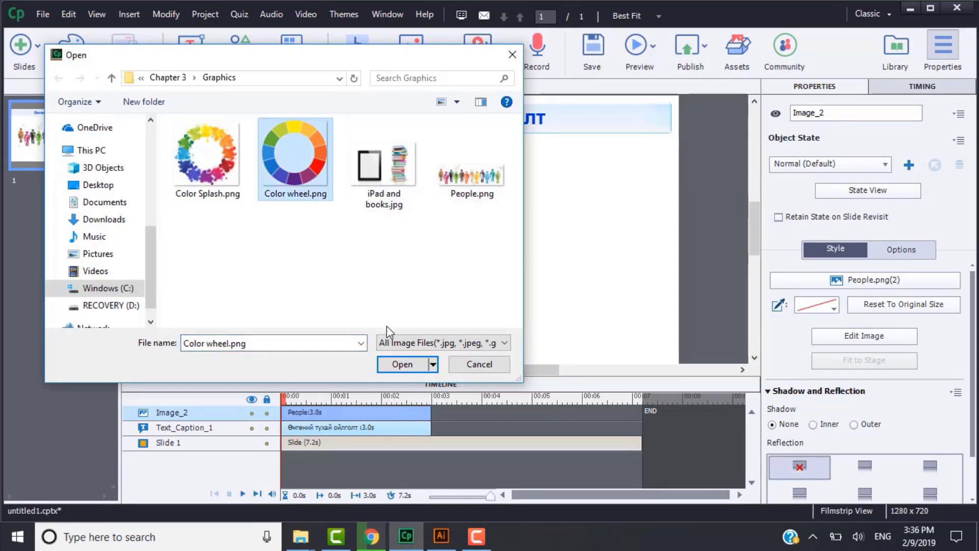
{"action": "left_click", "coordinate": [396, 364]}
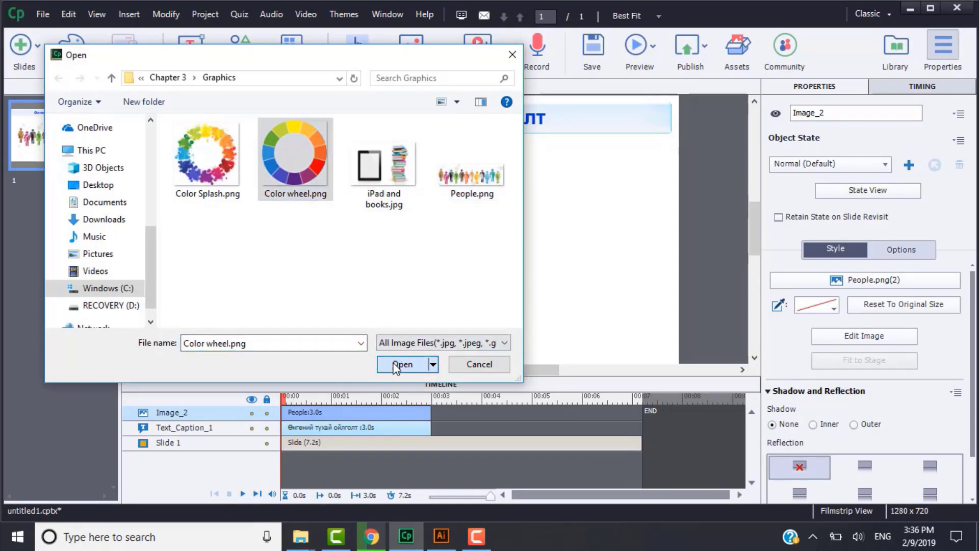
Insert the image iPad and books.jpg from the Graphics folder onto the slide
{"action": "left_click", "coordinate": [412, 48]}
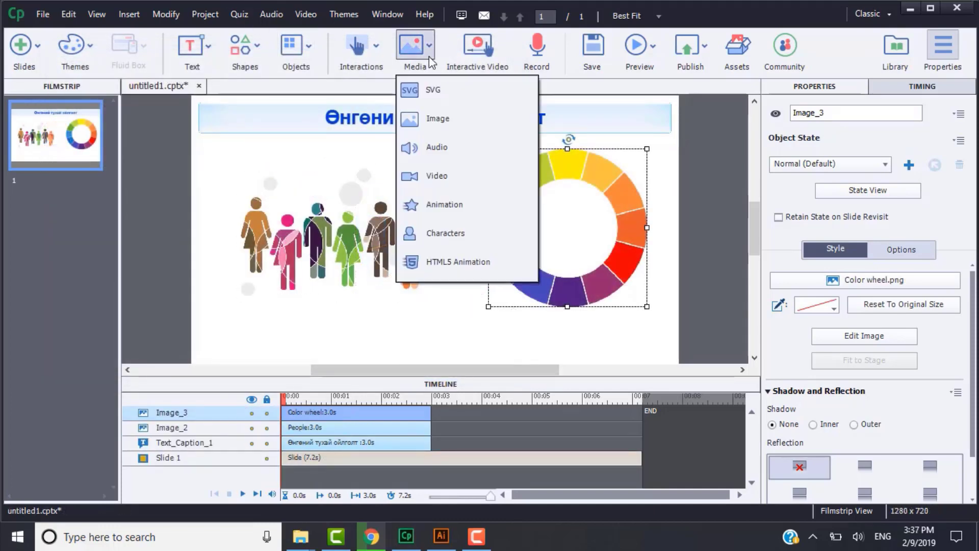
{"action": "left_click", "coordinate": [441, 122]}
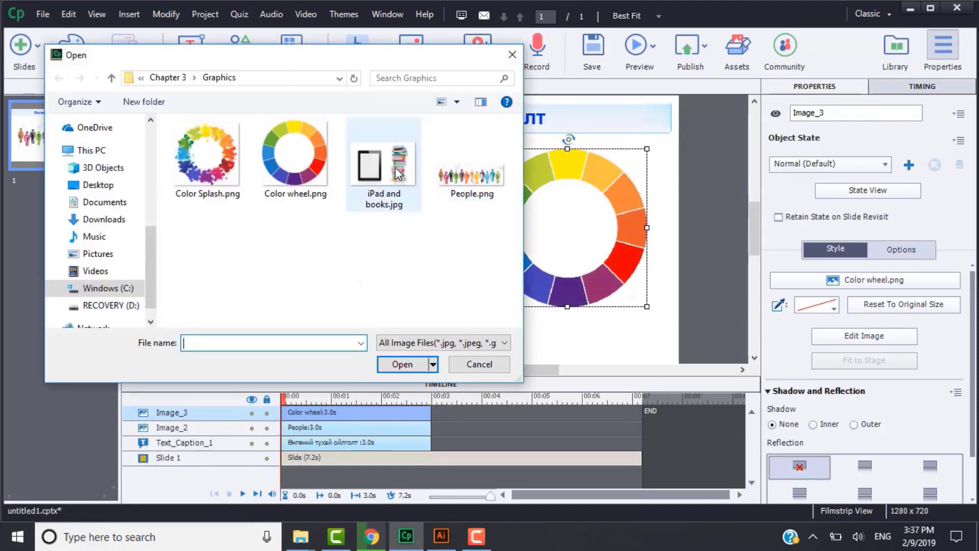
{"action": "left_click", "coordinate": [390, 173]}
{"action": "left_click", "coordinate": [411, 364]}
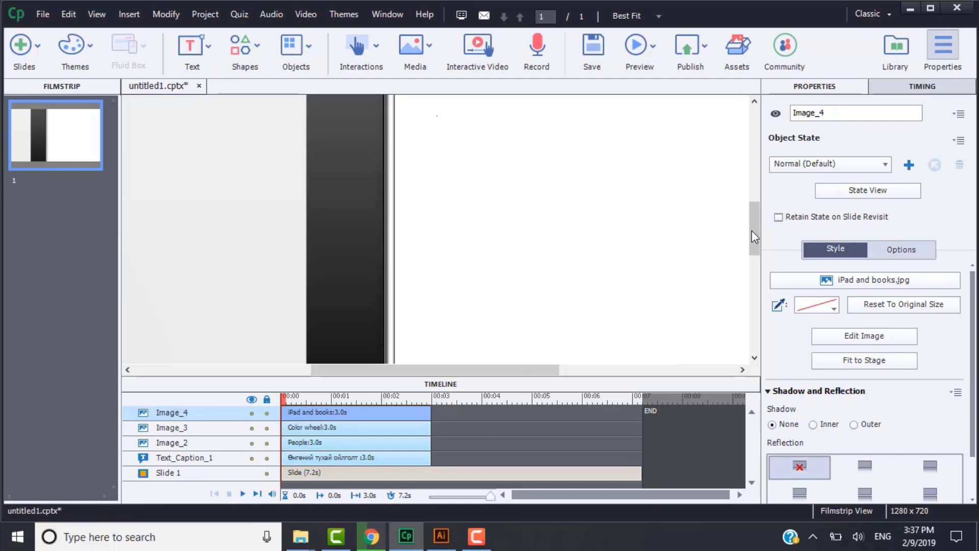
Fit the iPad and books image to the stage and shrink it from its upper-right corner to uncover the title
{"action": "left_click", "coordinate": [861, 363]}
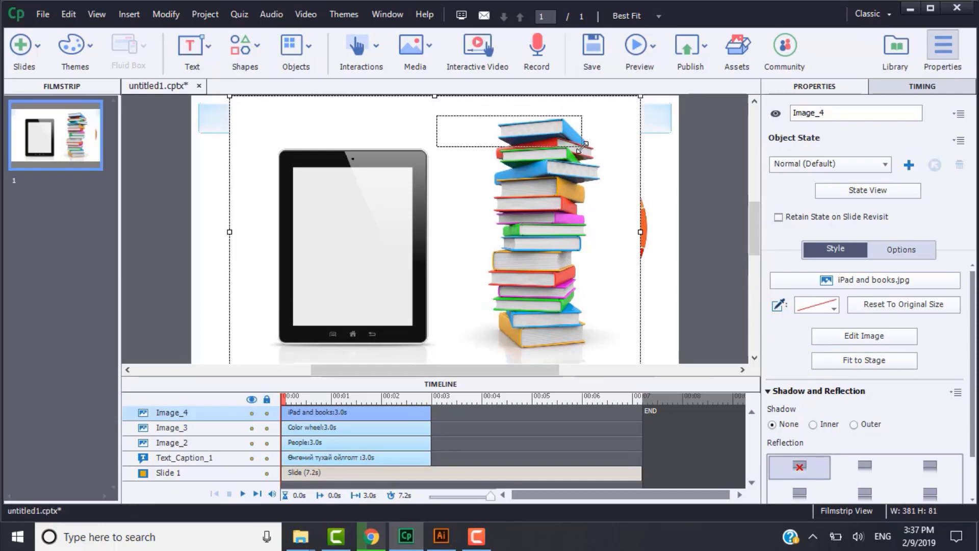
{"action": "left_click", "coordinate": [586, 125], "text": "shift"}
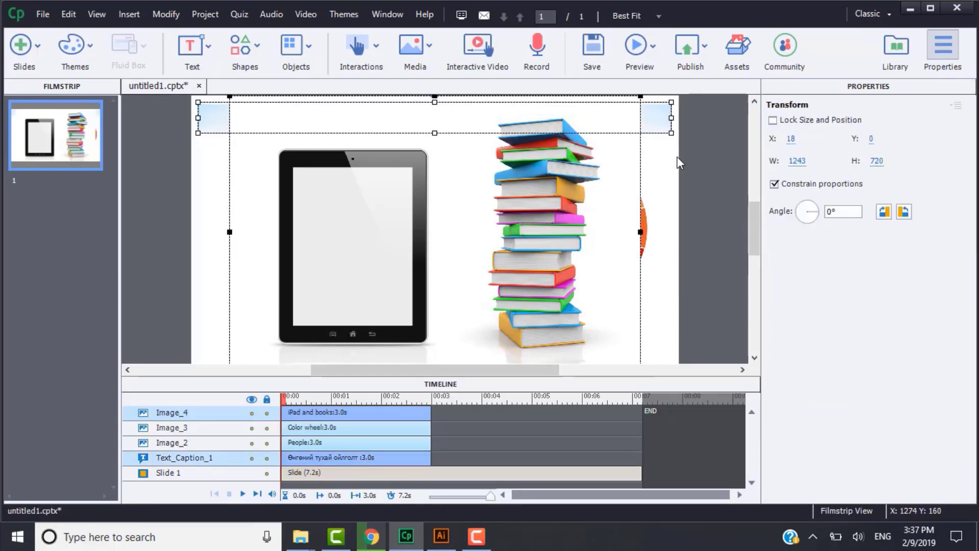
{"action": "left_click", "coordinate": [717, 223]}
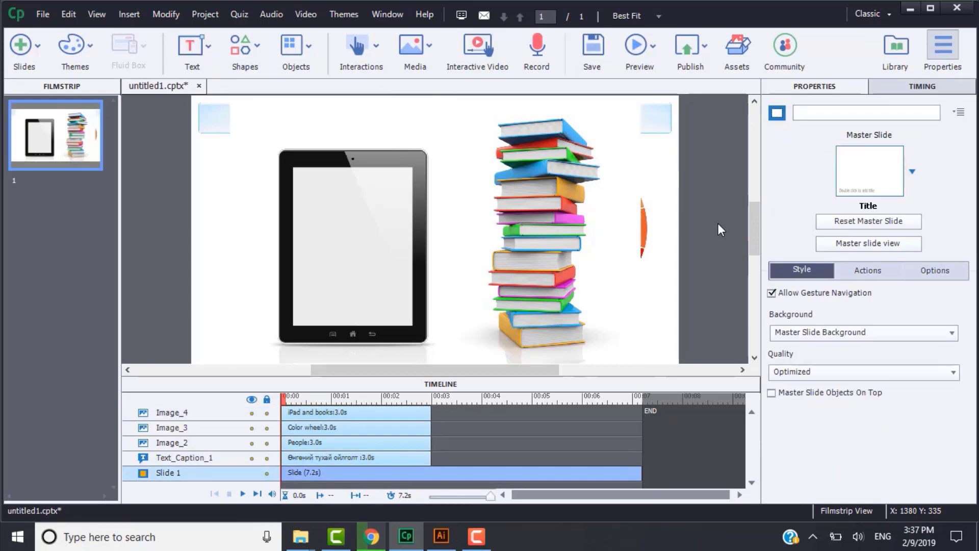
{"action": "left_click", "coordinate": [590, 208]}
{"action": "left_click_drag", "start_coordinate": [644, 102], "coordinate": [548, 214]}
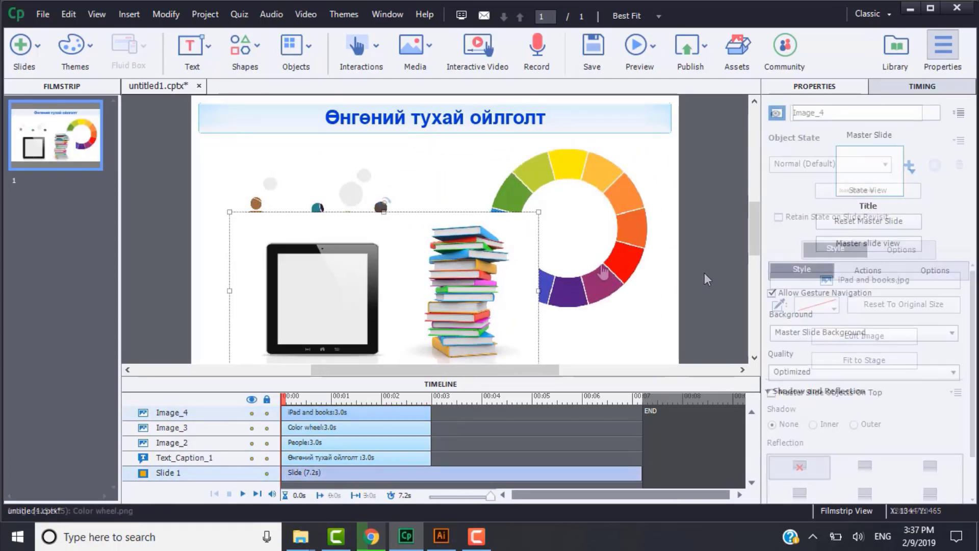
Add a new slide based on the Blank master slide after slide 1
{"action": "right_click", "coordinate": [66, 151]}
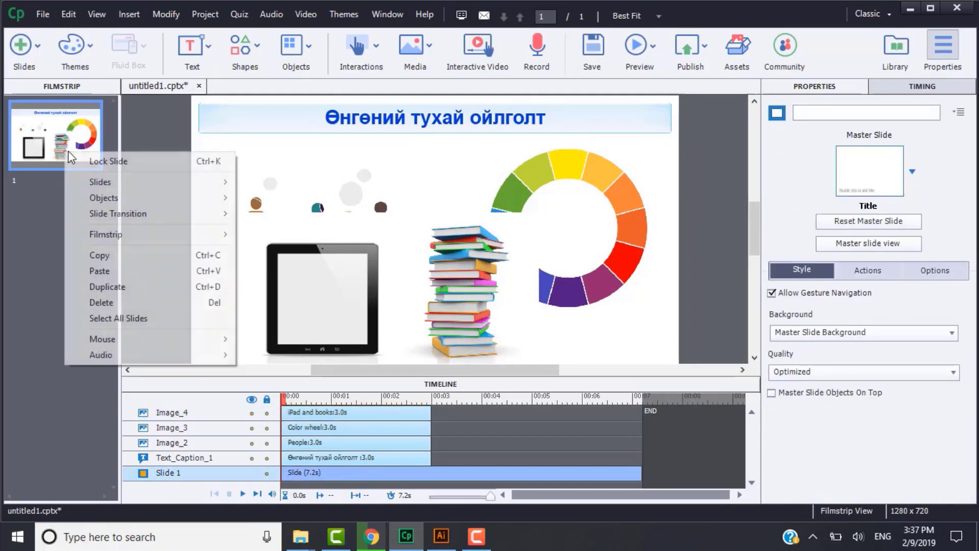
{"action": "mouse_move", "coordinate": [148, 179]}
{"action": "mouse_move", "coordinate": [343, 181]}
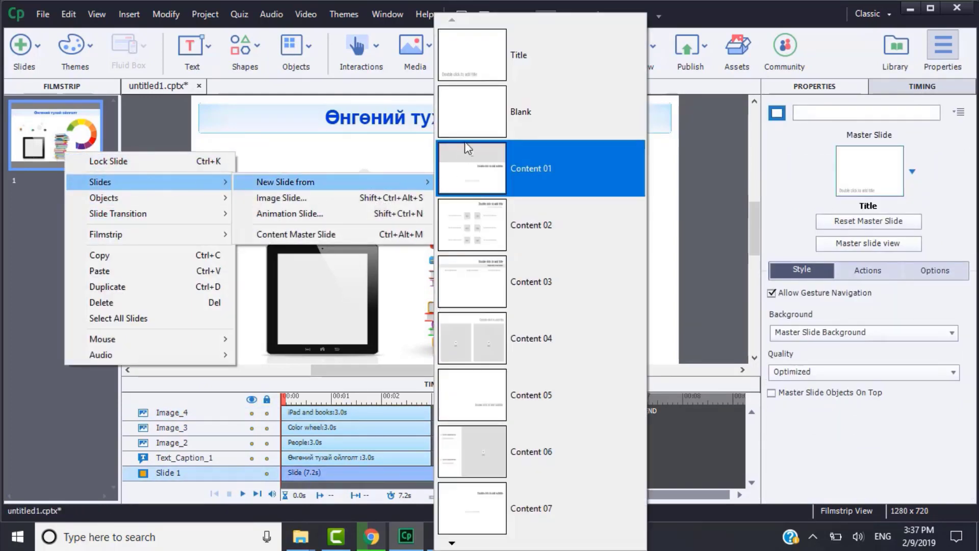
{"action": "left_click", "coordinate": [478, 117]}
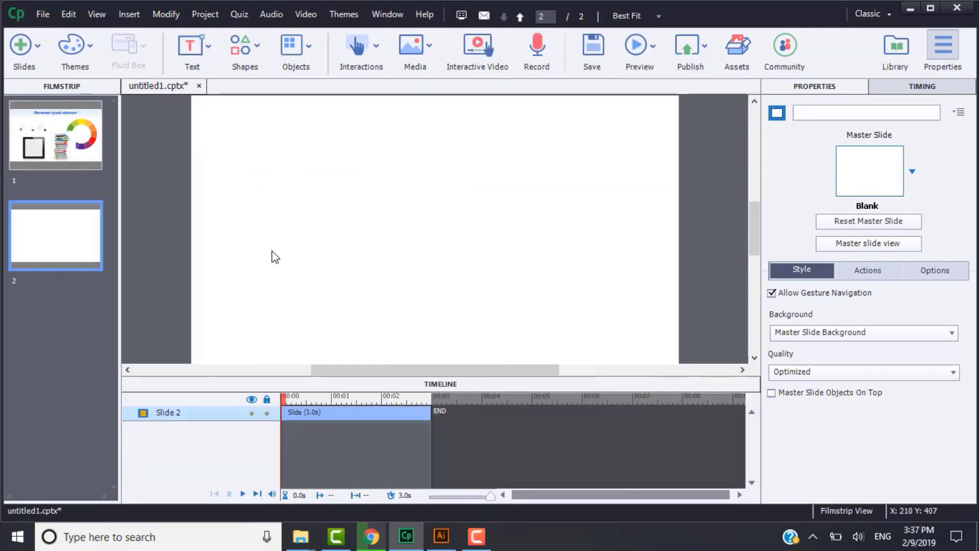
Insert the SVG file Color Splash.svg from the Graphics folder onto slide 2
{"action": "left_click", "coordinate": [429, 50]}
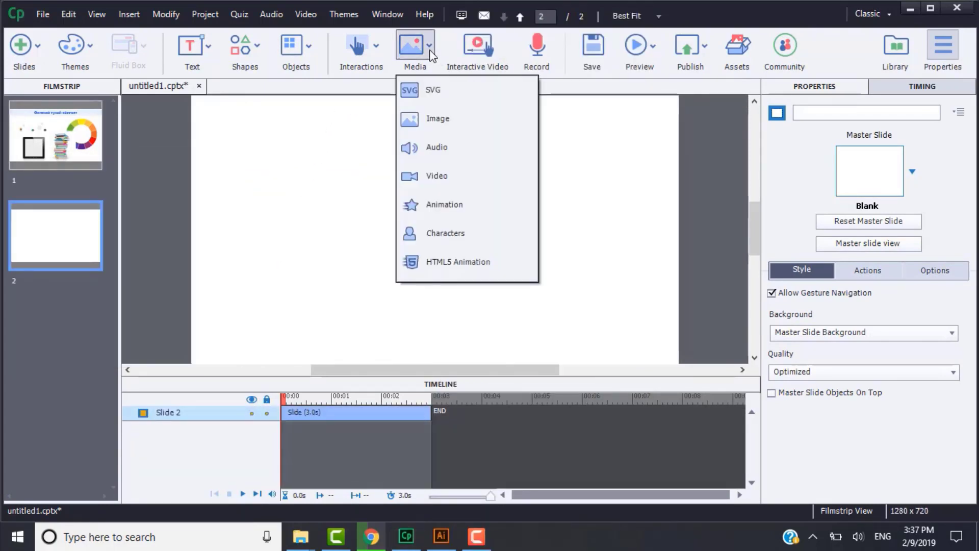
{"action": "left_click", "coordinate": [484, 97]}
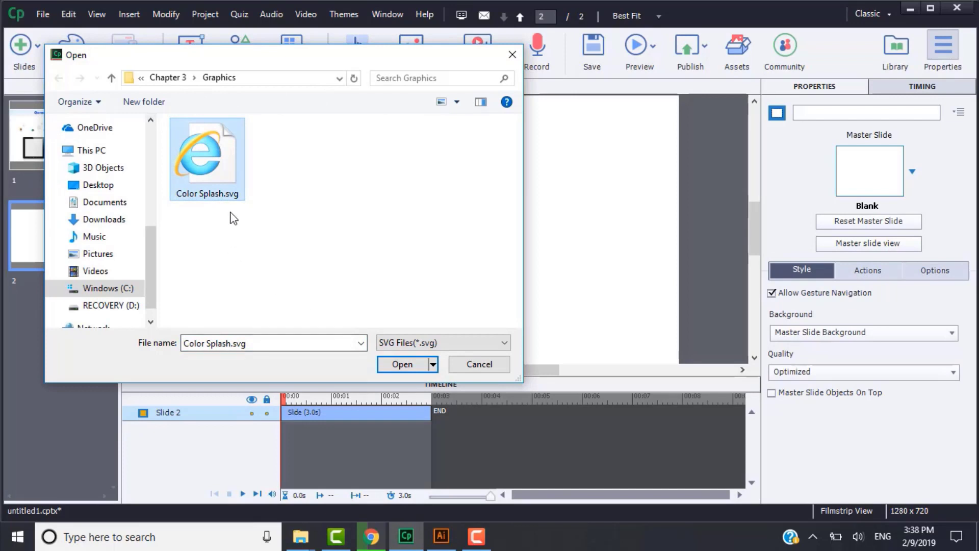
{"action": "left_click", "coordinate": [400, 366]}
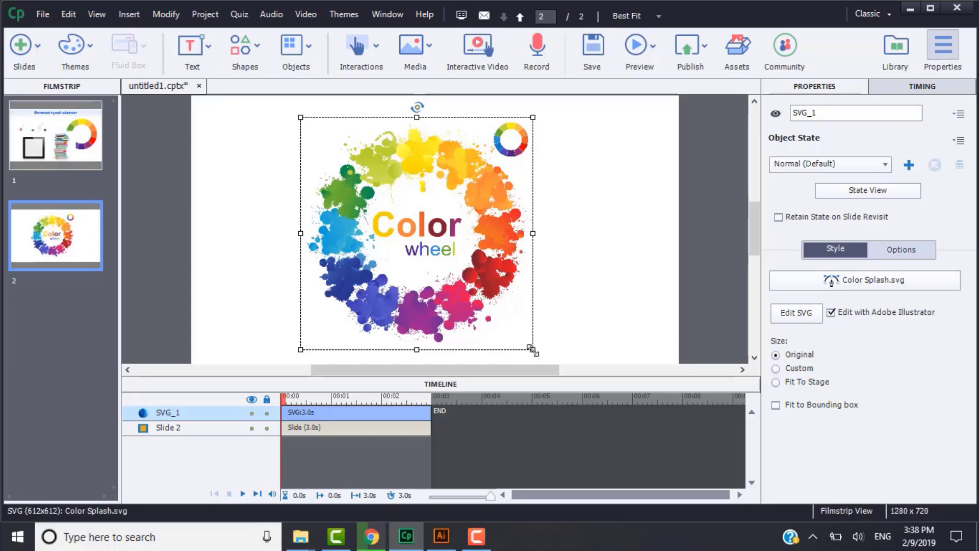
Open the inserted Color Splash SVG for editing in Adobe Illustrator
{"action": "left_click_drag", "start_coordinate": [532, 350], "coordinate": [818, 323]}
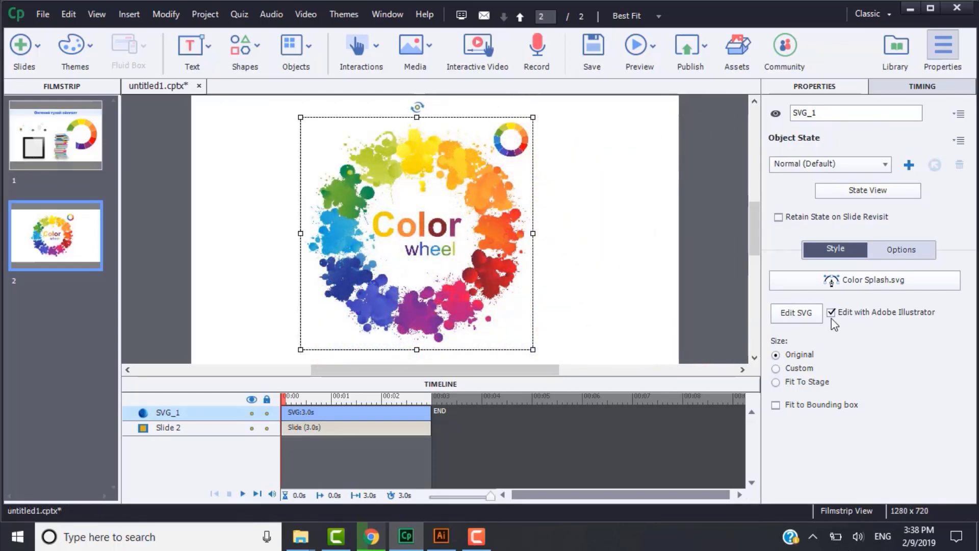
{"action": "left_click", "coordinate": [831, 314]}
{"action": "left_click", "coordinate": [800, 320]}
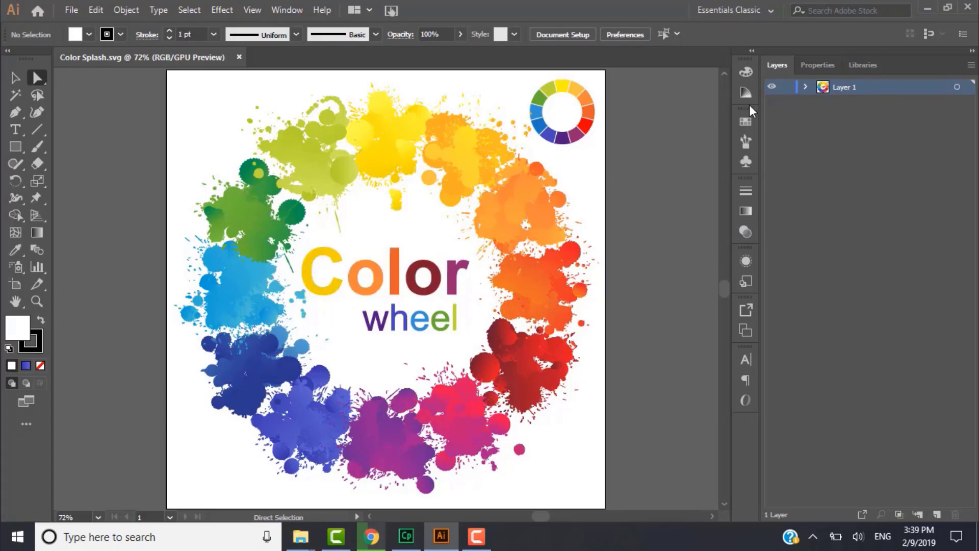
Expand Layer 1 and its group, and hide the subgroups holding the Color wheel lettering and the small color ring
{"action": "left_click", "coordinate": [804, 87]}
{"action": "left_click", "coordinate": [823, 103]}
{"action": "left_click", "coordinate": [772, 118]}
{"action": "left_click", "coordinate": [772, 118]}
{"action": "left_click", "coordinate": [772, 118]}
{"action": "left_click", "coordinate": [772, 147]}
{"action": "left_click", "coordinate": [772, 147]}
{"action": "left_click", "coordinate": [772, 147]}
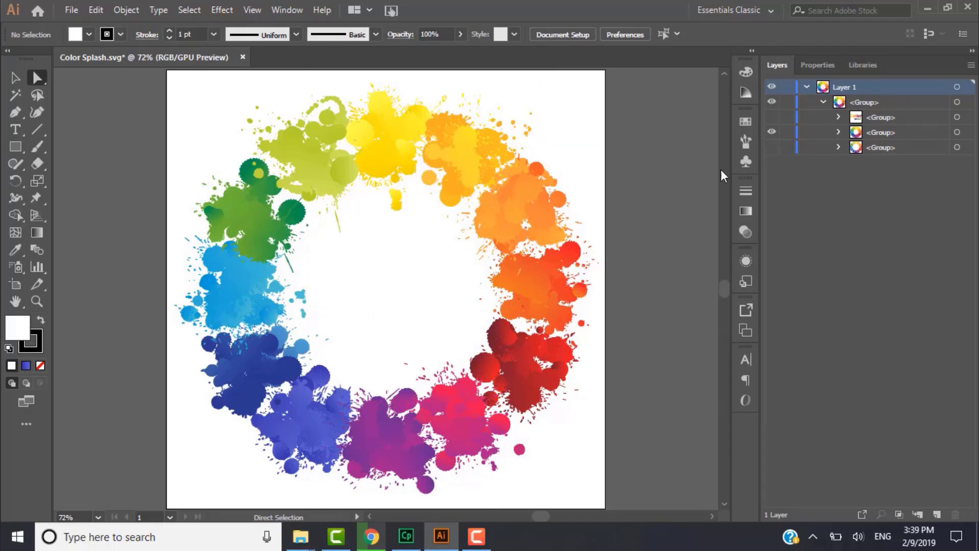
Try to close Color Splash.svg and save its changes under the same name
{"action": "left_click", "coordinate": [243, 58]}
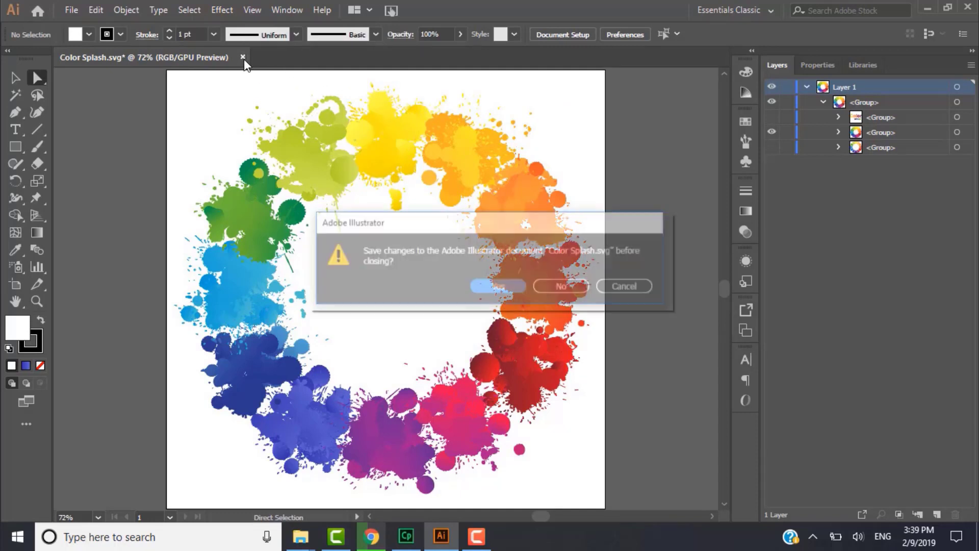
{"action": "left_click", "coordinate": [511, 292]}
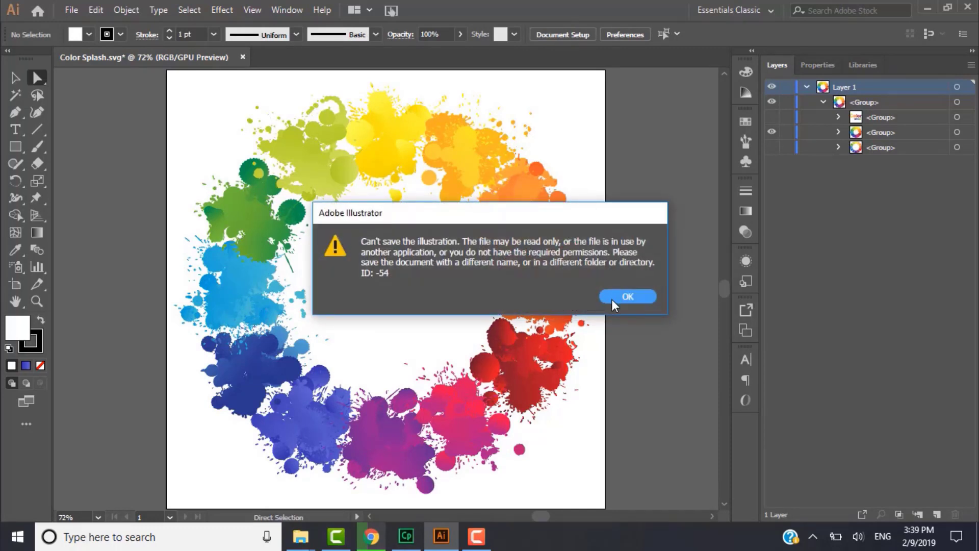
{"action": "left_click", "coordinate": [616, 298]}
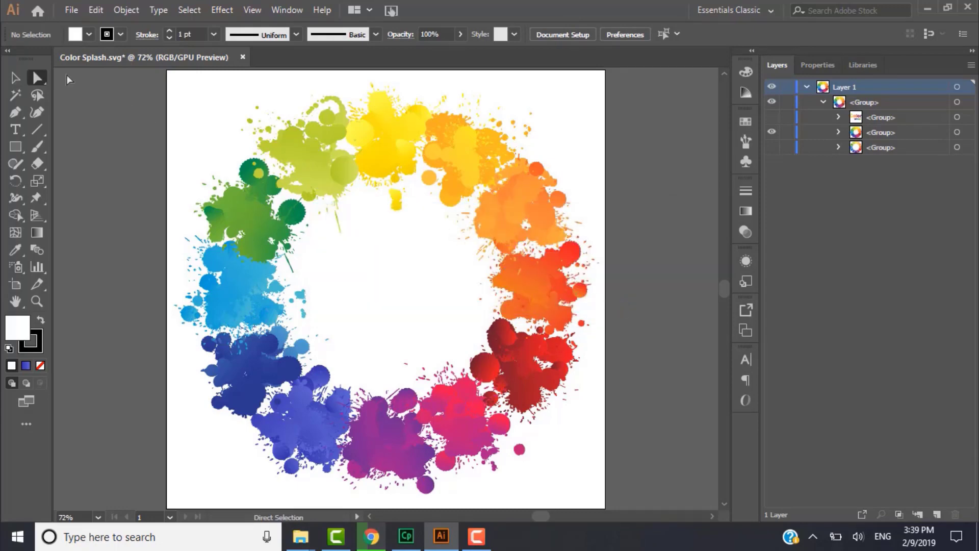
Save the edited artwork as a new SVG file named Color_Splash.svg in the Graphics folder
{"action": "left_click", "coordinate": [72, 10]}
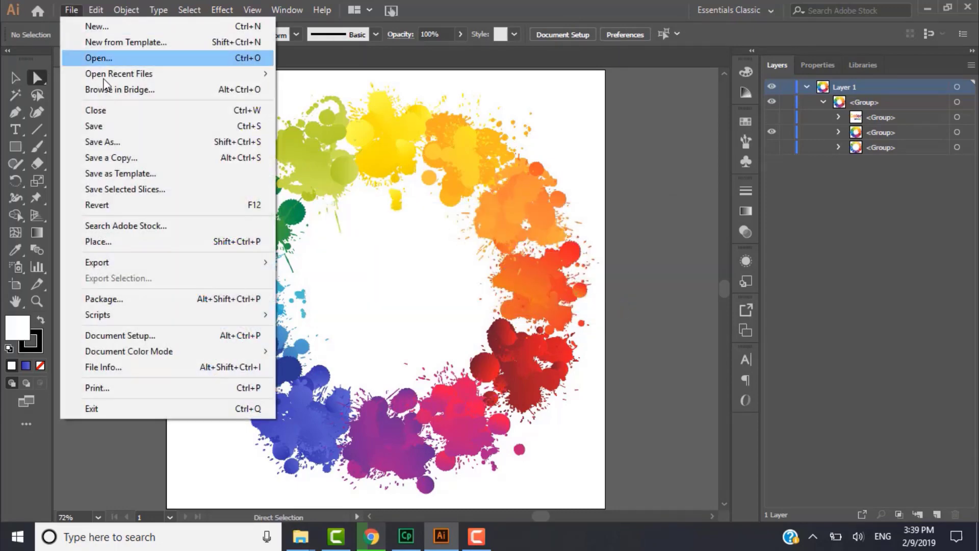
{"action": "left_click", "coordinate": [135, 145]}
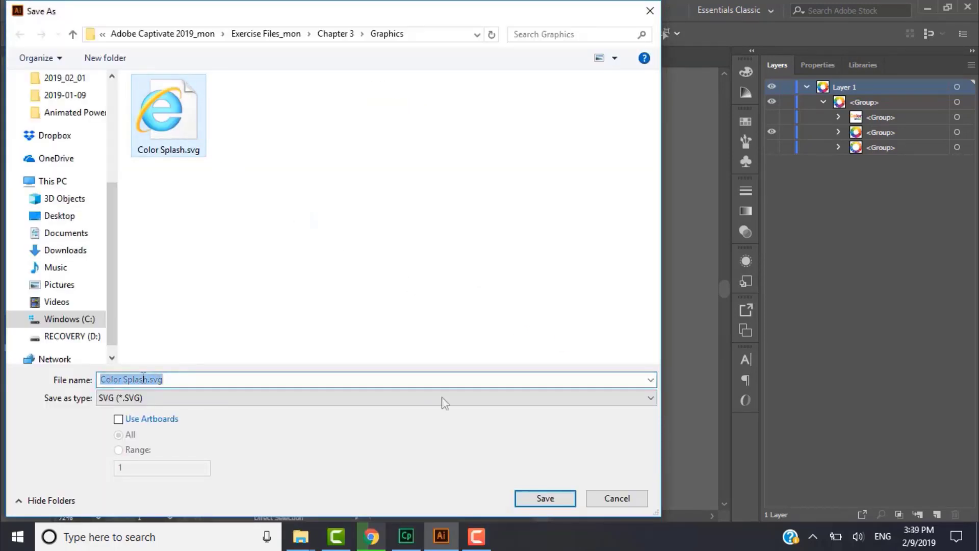
{"action": "left_click", "coordinate": [127, 382]}
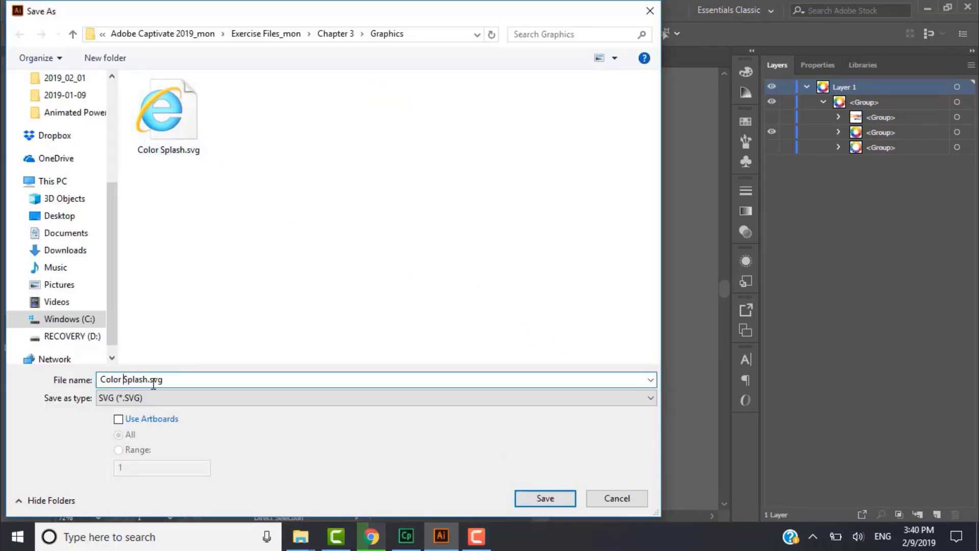
{"action": "left_click", "coordinate": [124, 380]}
{"action": "key", "text": "BackSpace"}
{"action": "type", "text": "_"}
{"action": "left_click", "coordinate": [545, 499]}
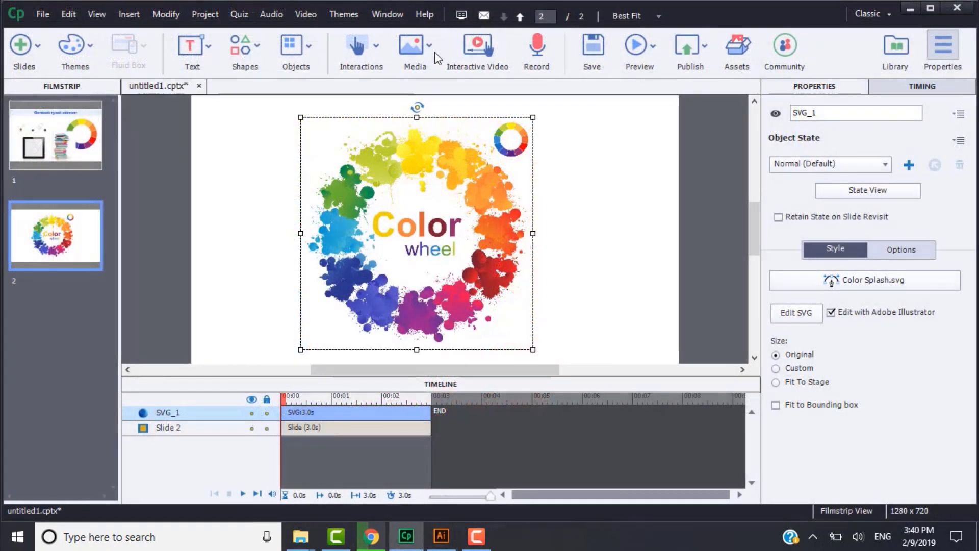
In Captivate, insert the edited file Color_Splash.svg from the Graphics folder onto slide 2
{"action": "left_click", "coordinate": [435, 50]}
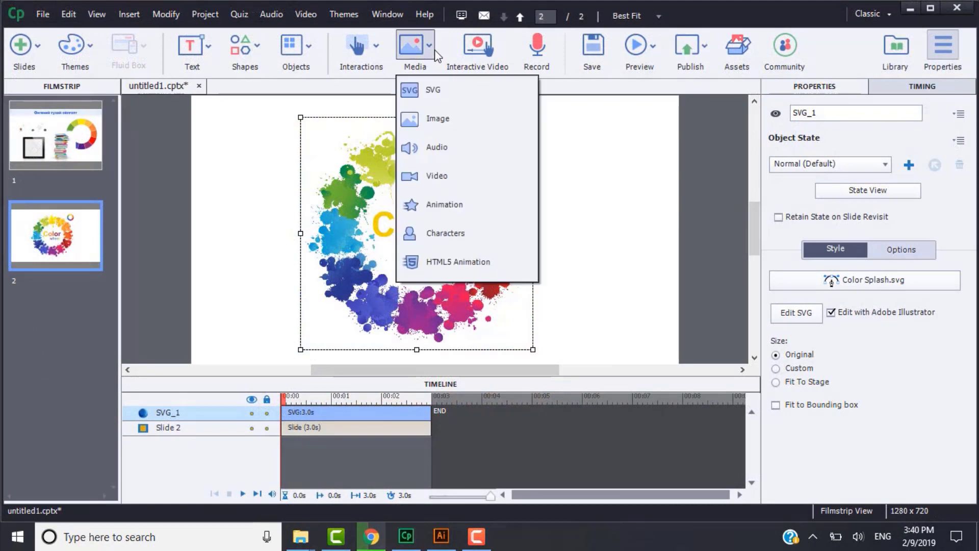
{"action": "left_click", "coordinate": [444, 87]}
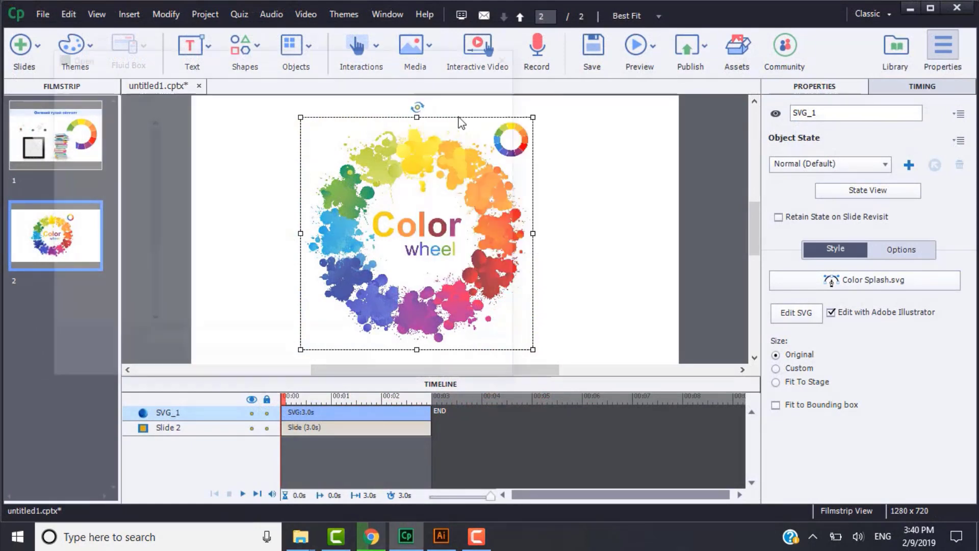
{"action": "left_click", "coordinate": [319, 183]}
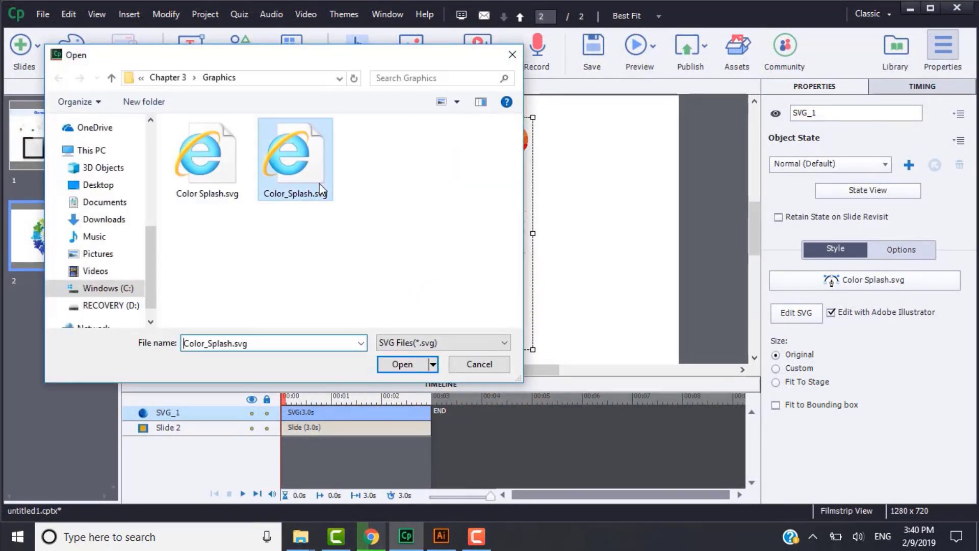
{"action": "left_click", "coordinate": [404, 365]}
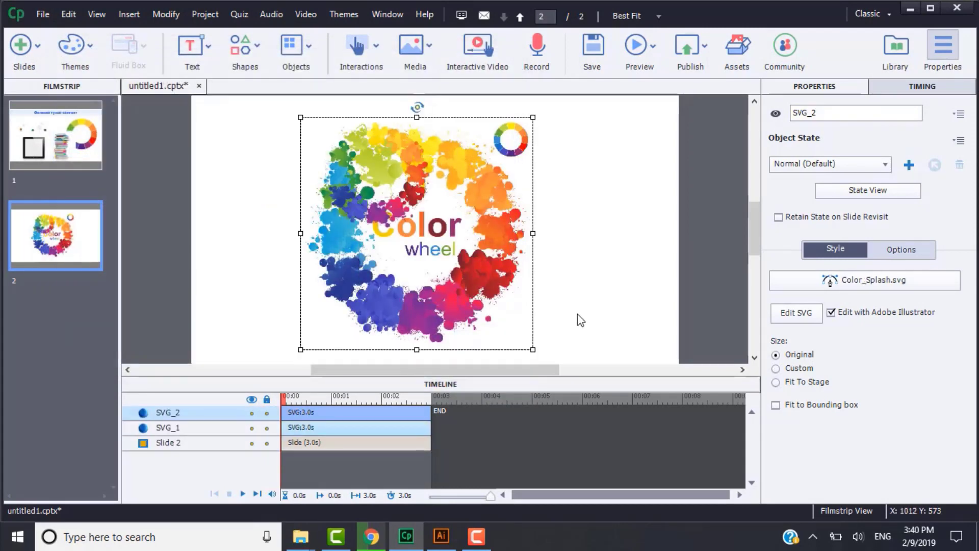
Arrange the two SVGs side by side on slide 2, with the original on the left and the edited one on the right
{"action": "left_click_drag", "start_coordinate": [513, 237], "coordinate": [643, 237]}
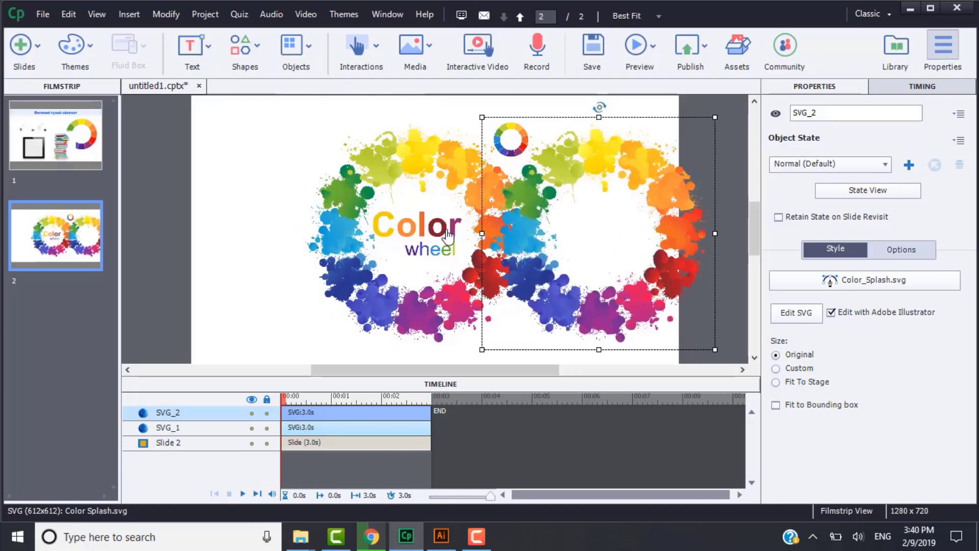
{"action": "left_click", "coordinate": [428, 234]}
{"action": "left_click_drag", "start_coordinate": [380, 294], "coordinate": [289, 295]}
{"action": "left_click_drag", "start_coordinate": [595, 302], "coordinate": [556, 310]}
{"action": "left_click", "coordinate": [718, 288]}
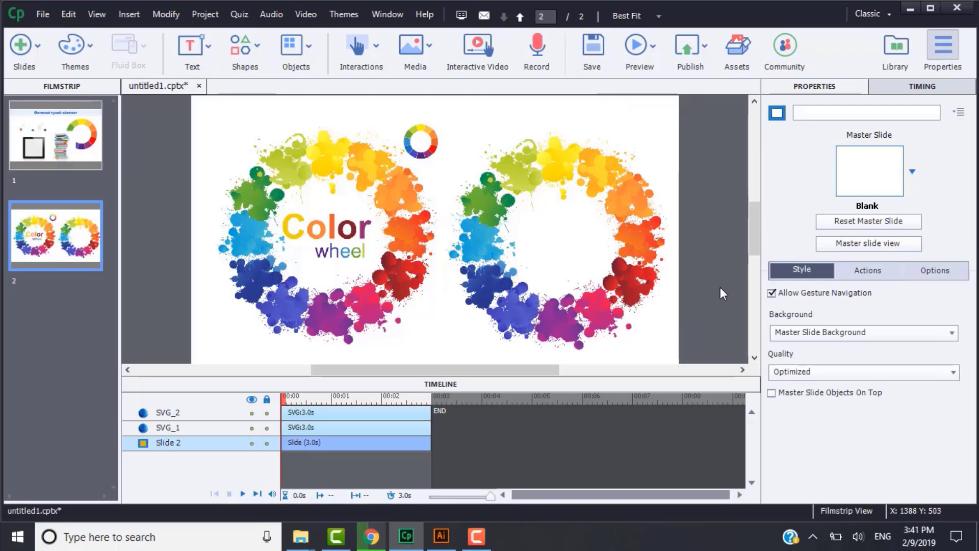
Add a new slide based on the Blank master slide after slide 2
{"action": "right_click", "coordinate": [76, 241]}
{"action": "mouse_move", "coordinate": [183, 283]}
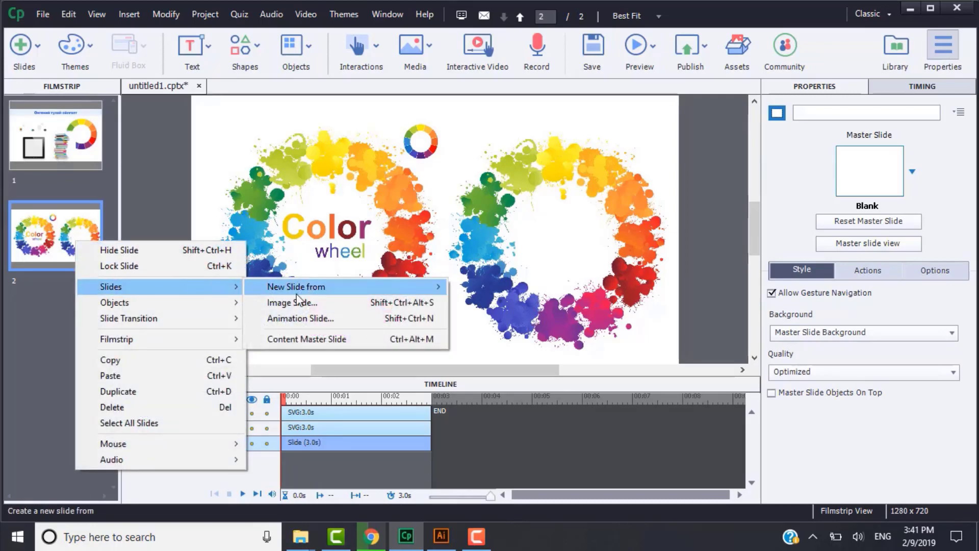
{"action": "mouse_move", "coordinate": [326, 292]}
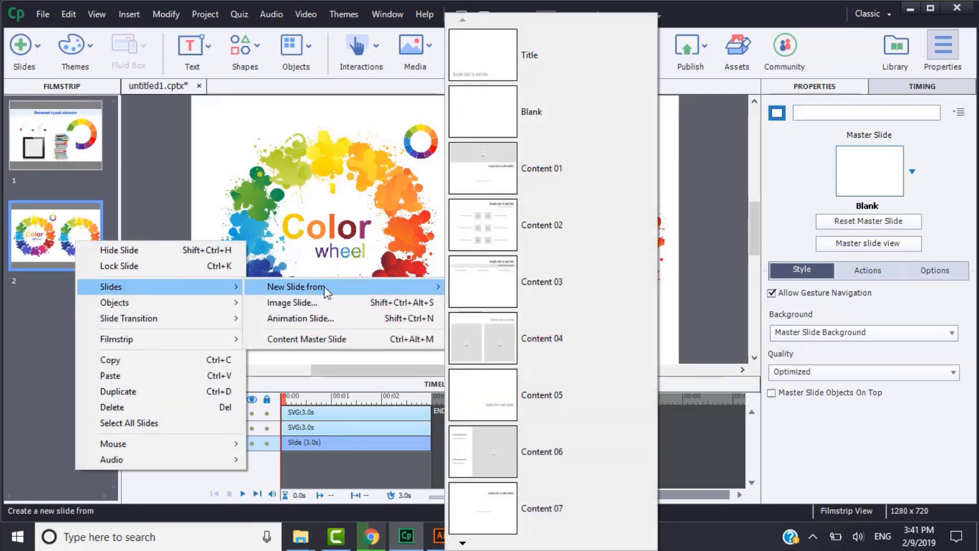
{"action": "left_click", "coordinate": [496, 120]}
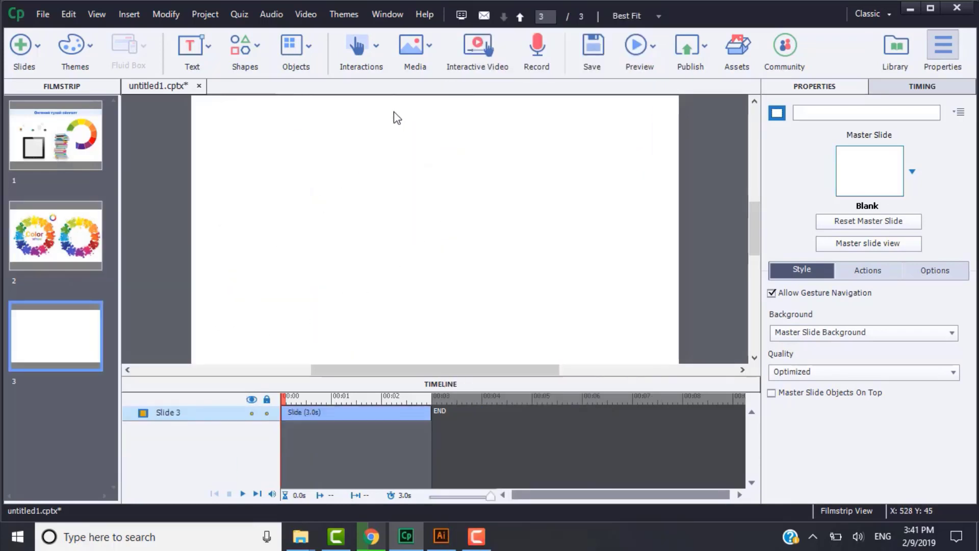
Open the Business characters and choose the striped-shirt man's second pose, standing with his arms at his sides
{"action": "left_click", "coordinate": [415, 53]}
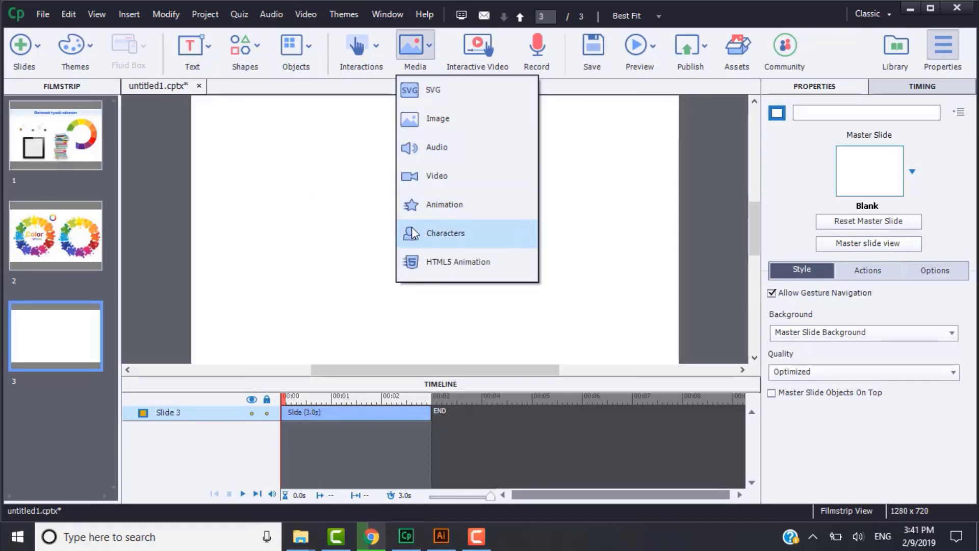
{"action": "left_click", "coordinate": [475, 234]}
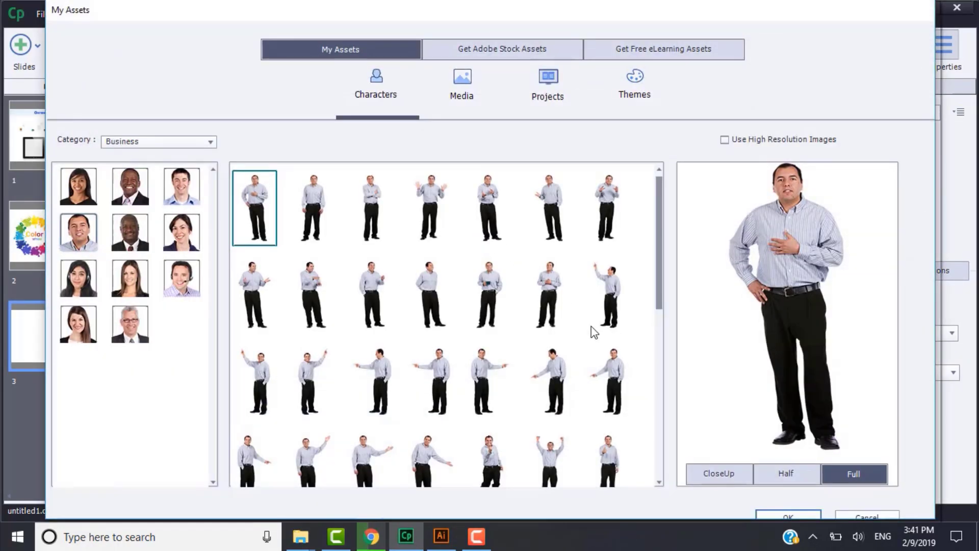
{"action": "left_click", "coordinate": [305, 216]}
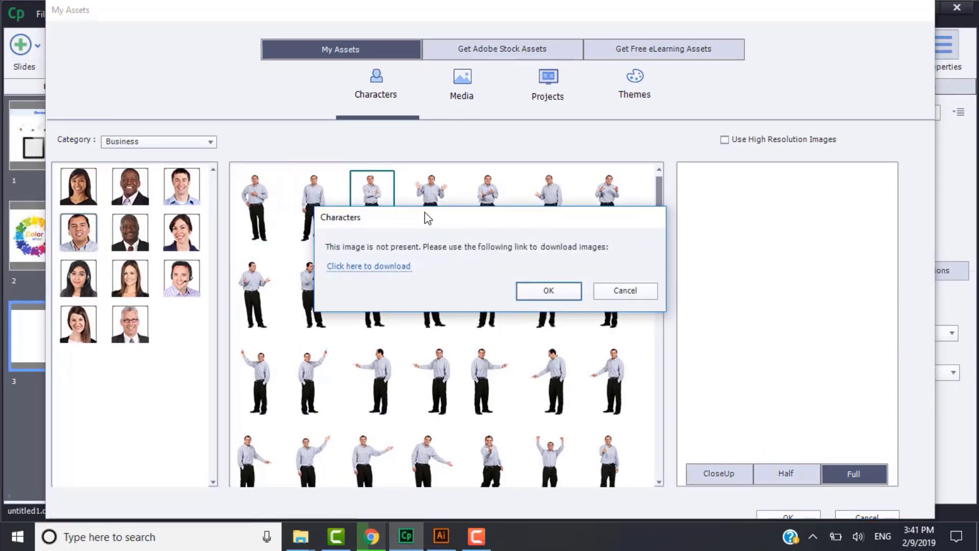
{"action": "left_click", "coordinate": [626, 292]}
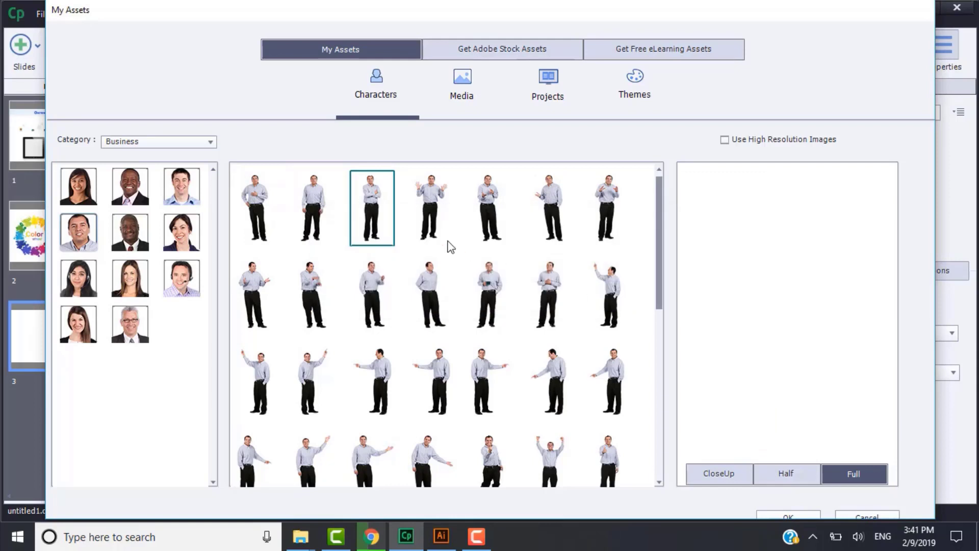
{"action": "left_click", "coordinate": [429, 222]}
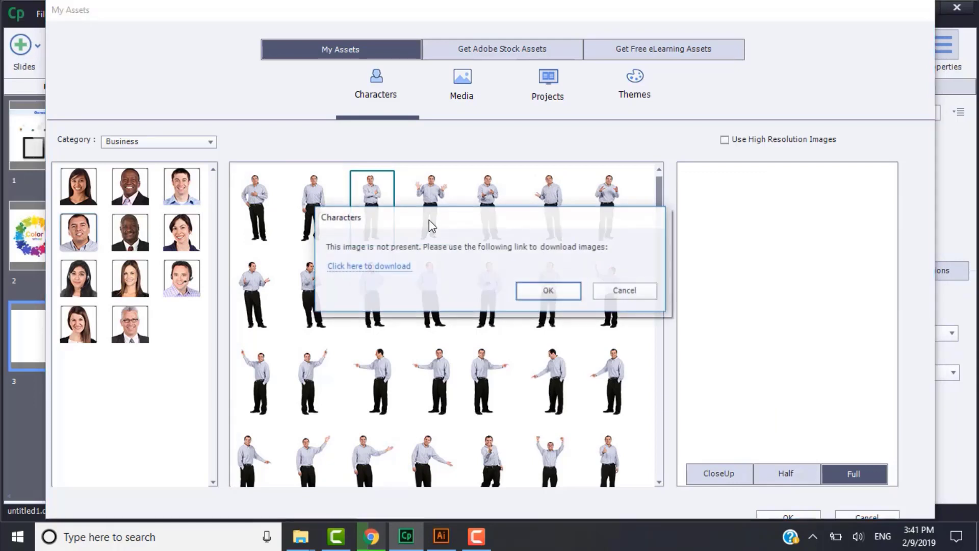
{"action": "left_click", "coordinate": [607, 290]}
{"action": "left_click", "coordinate": [313, 227]}
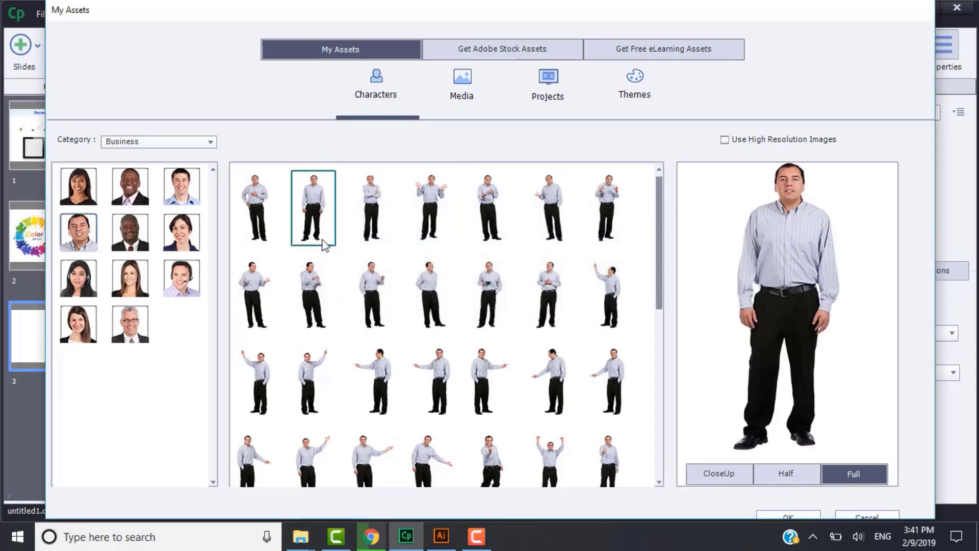
Preview the character's crops, insert the Half version on slide 3 and move it to the middle of the slide
{"action": "left_click", "coordinate": [722, 482]}
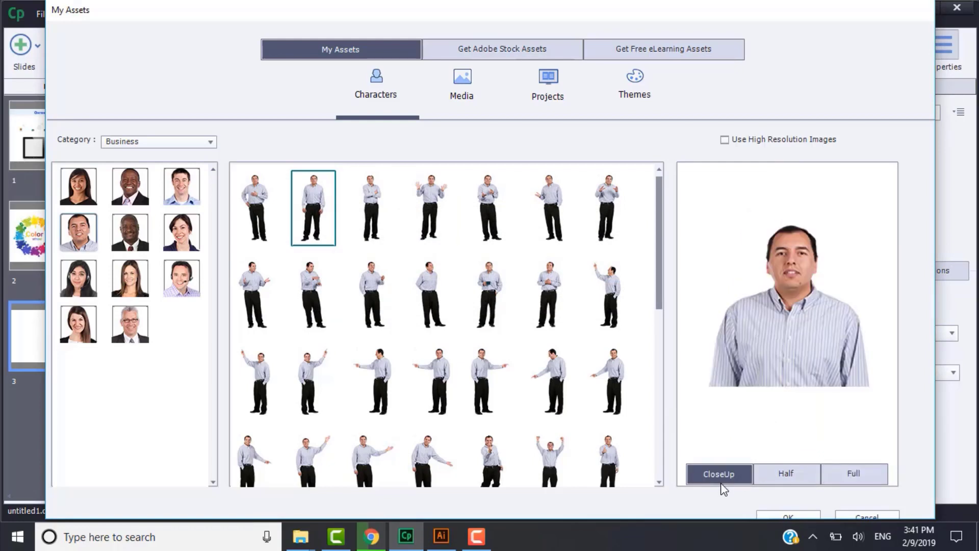
{"action": "left_click", "coordinate": [787, 477]}
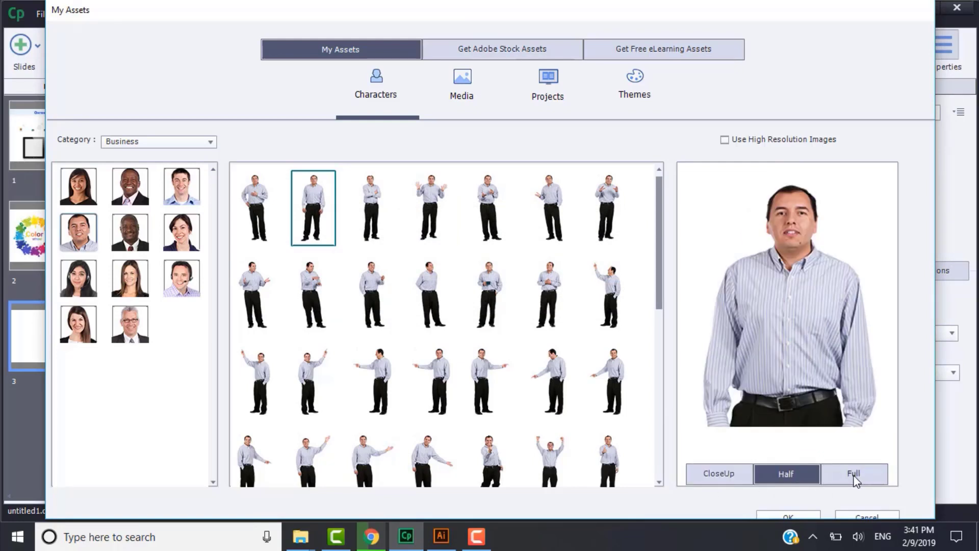
{"action": "left_click", "coordinate": [855, 477]}
{"action": "left_click", "coordinate": [791, 479]}
{"action": "left_click", "coordinate": [791, 516]}
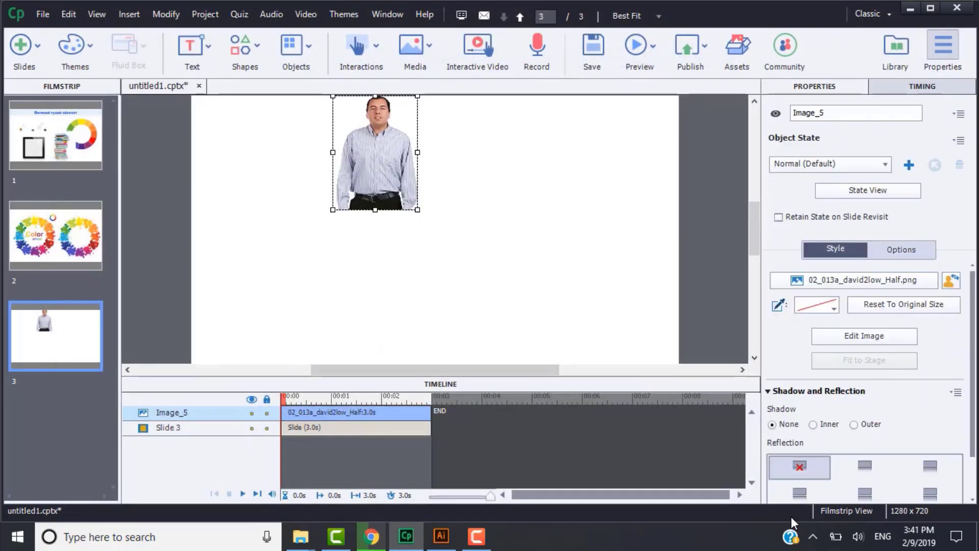
{"action": "left_click_drag", "start_coordinate": [387, 174], "coordinate": [437, 247]}
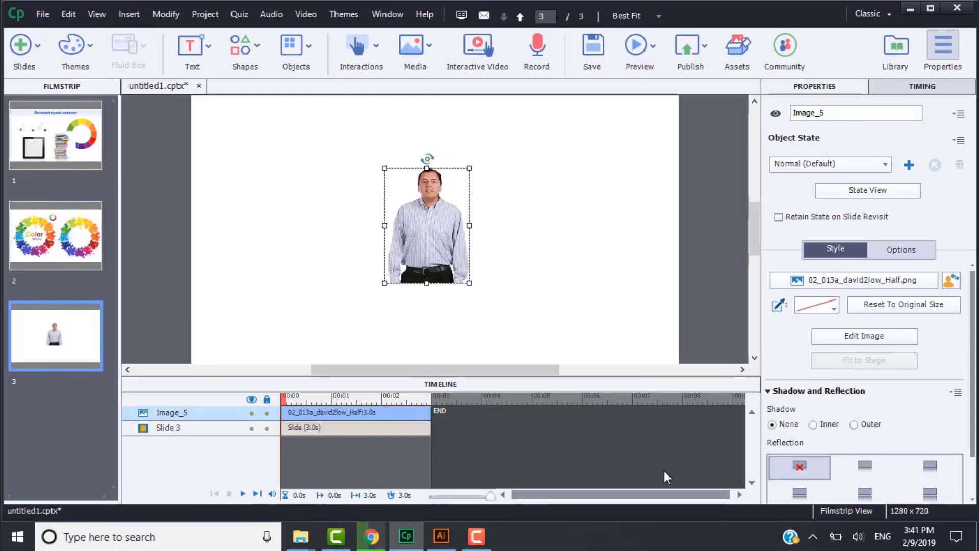
Open the character picker for the inserted image and switch the category to Illustrated
{"action": "left_click", "coordinate": [950, 284]}
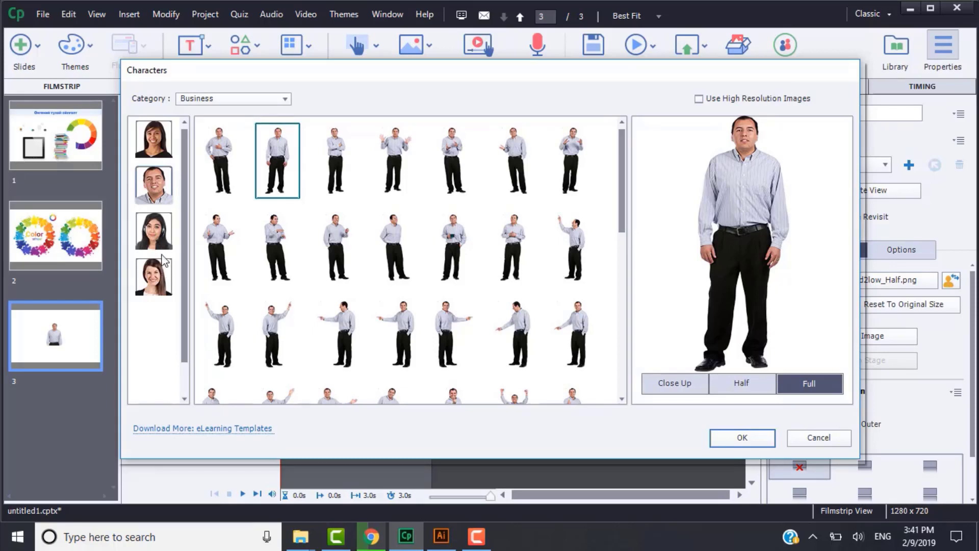
{"action": "left_click", "coordinate": [285, 99]}
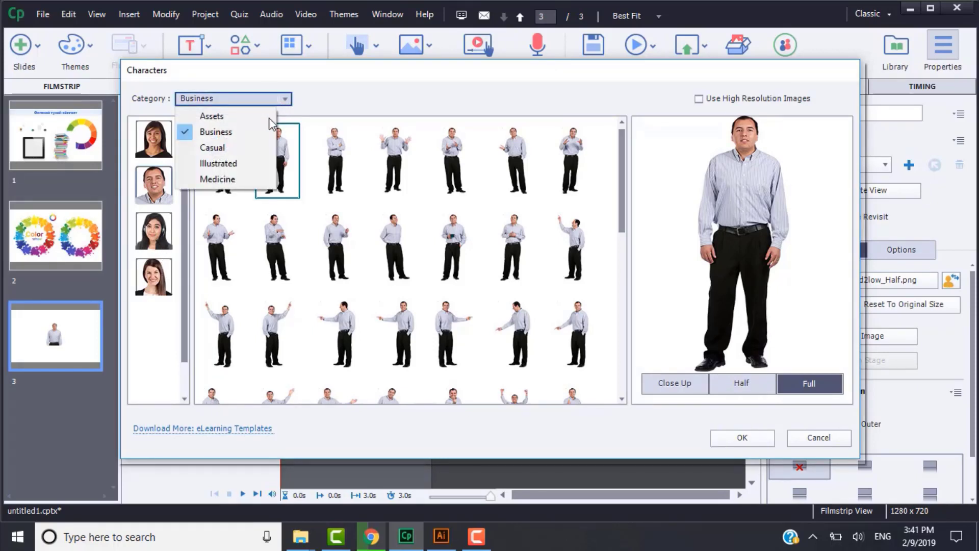
{"action": "left_click", "coordinate": [244, 164]}
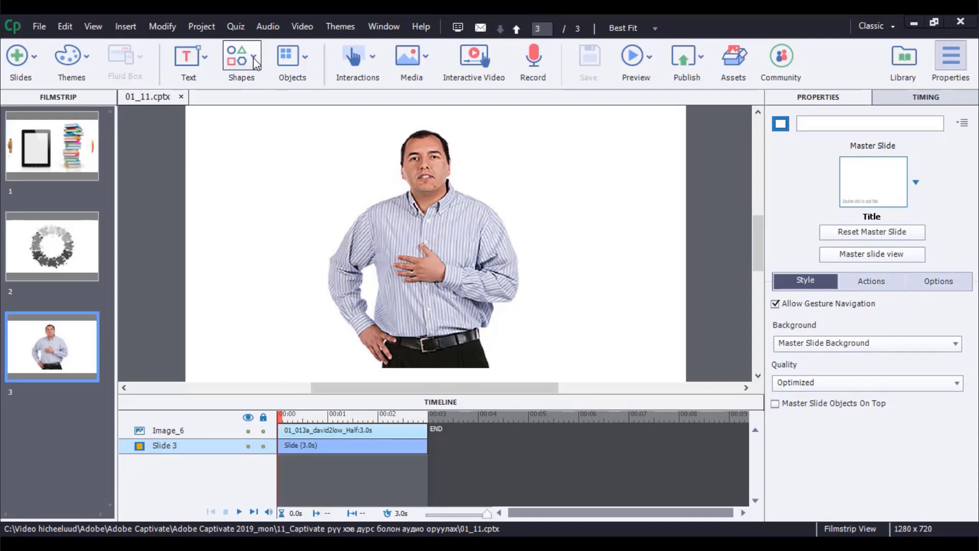
Draw an oval speech-bubble callout about 276 x 200 px beside the man on slide 3 and point its tail toward him
{"action": "left_click", "coordinate": [253, 58]}
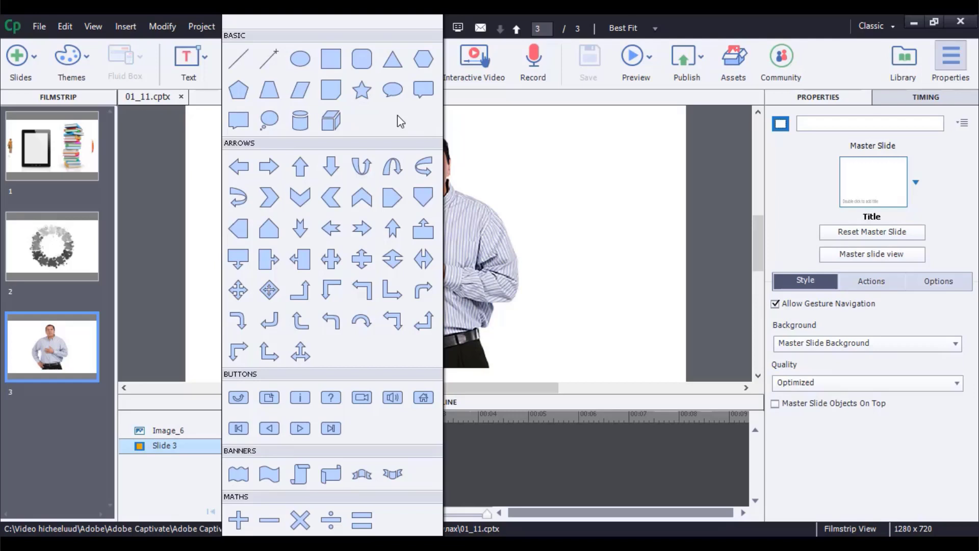
{"action": "left_click", "coordinate": [607, 216]}
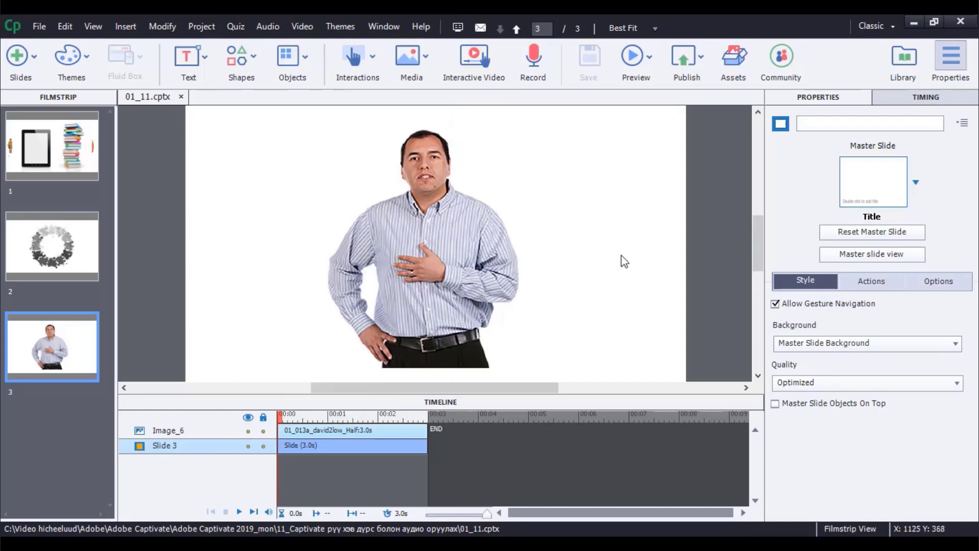
{"action": "left_click", "coordinate": [251, 67]}
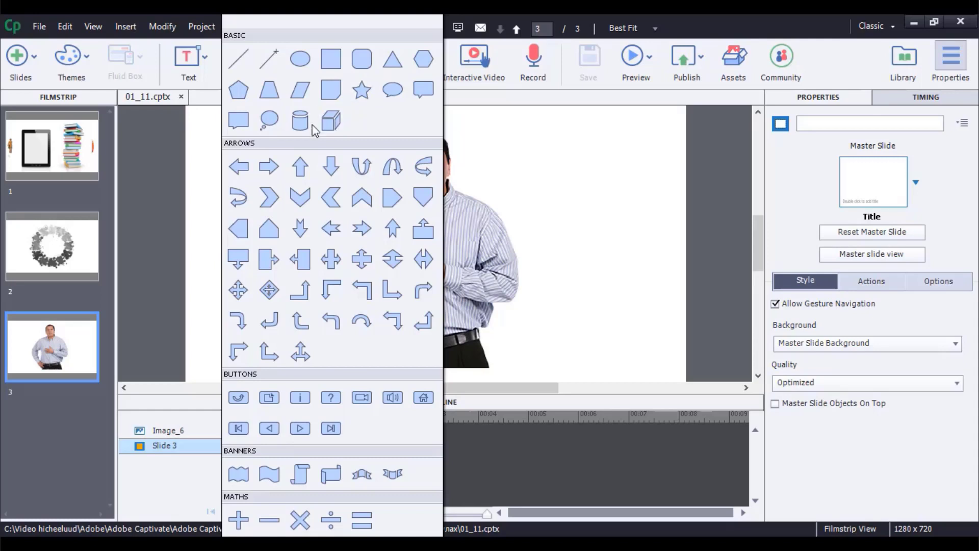
{"action": "left_click", "coordinate": [396, 95]}
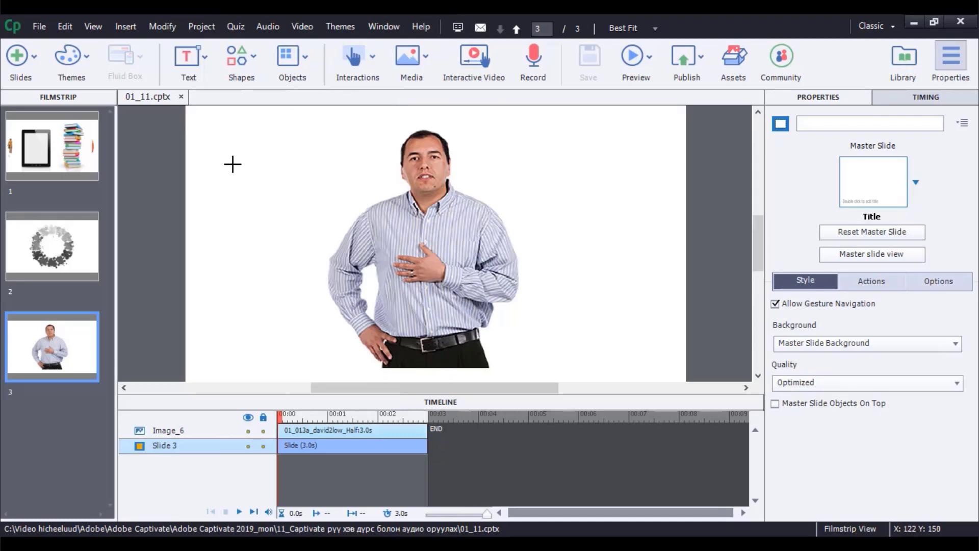
{"action": "left_click_drag", "start_coordinate": [233, 163], "coordinate": [340, 240]}
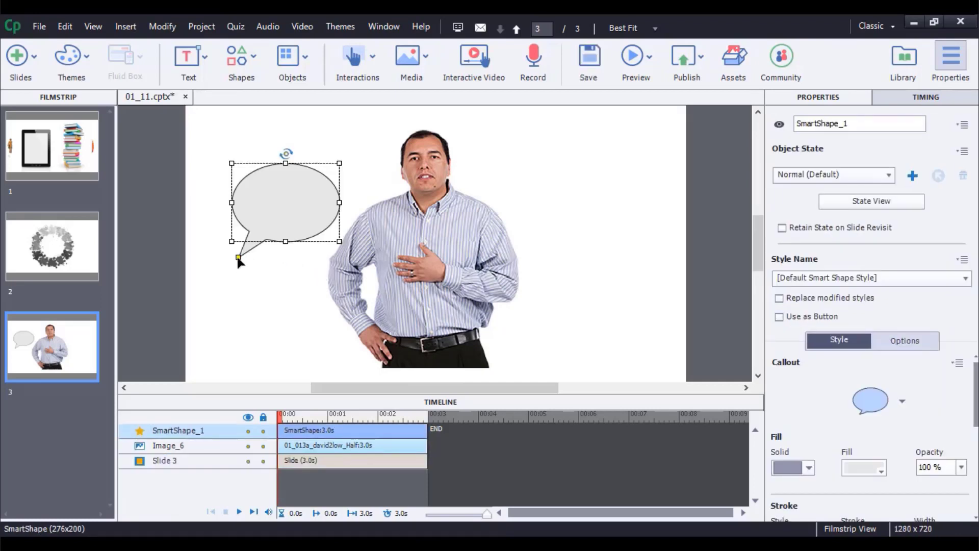
{"action": "left_click_drag", "start_coordinate": [261, 264], "coordinate": [347, 255]}
Shrink the man's image proportionally and move the speech bubble up so its tail points at his mouth
{"action": "left_click", "coordinate": [442, 259]}
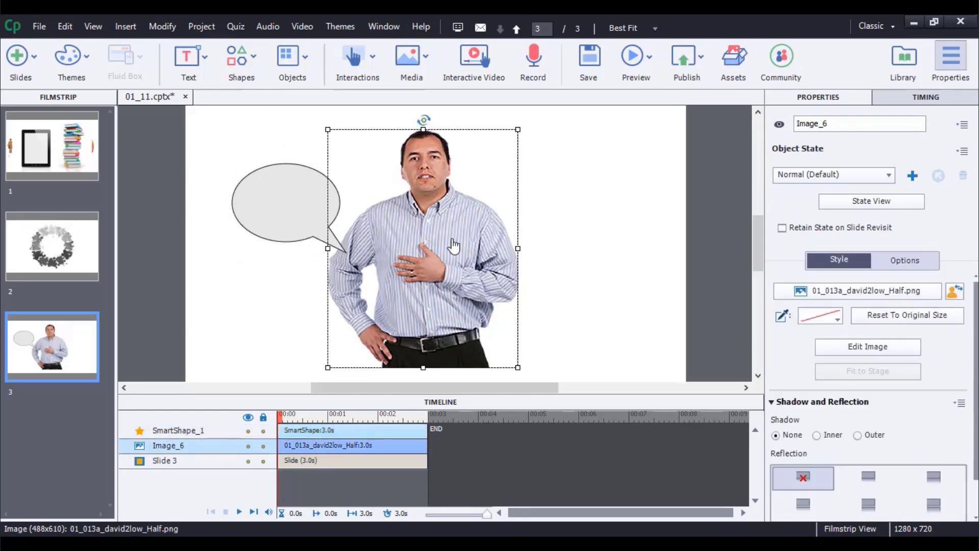
{"action": "left_click_drag", "start_coordinate": [519, 130], "coordinate": [504, 175]}
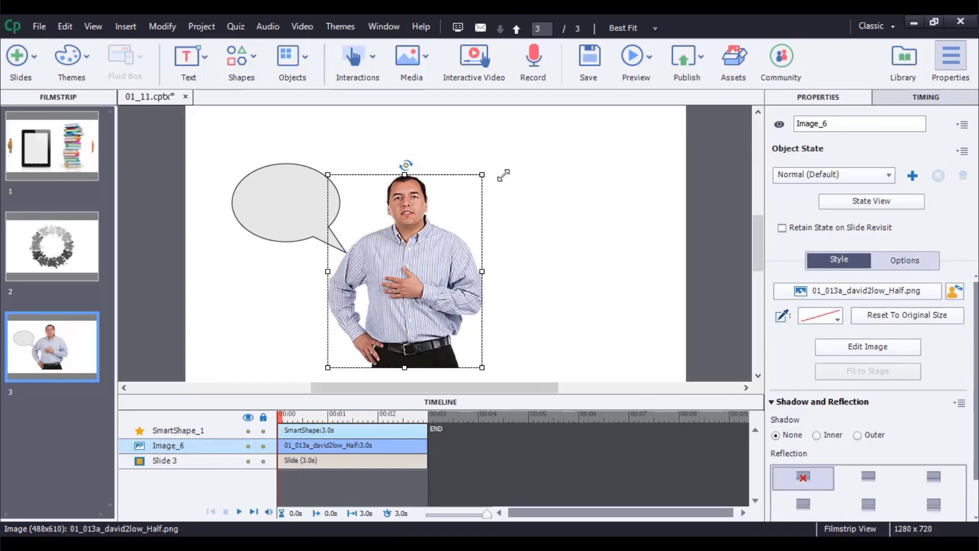
{"action": "left_click", "coordinate": [503, 175]}
{"action": "left_click", "coordinate": [330, 225]}
{"action": "left_click_drag", "start_coordinate": [331, 225], "coordinate": [369, 182]}
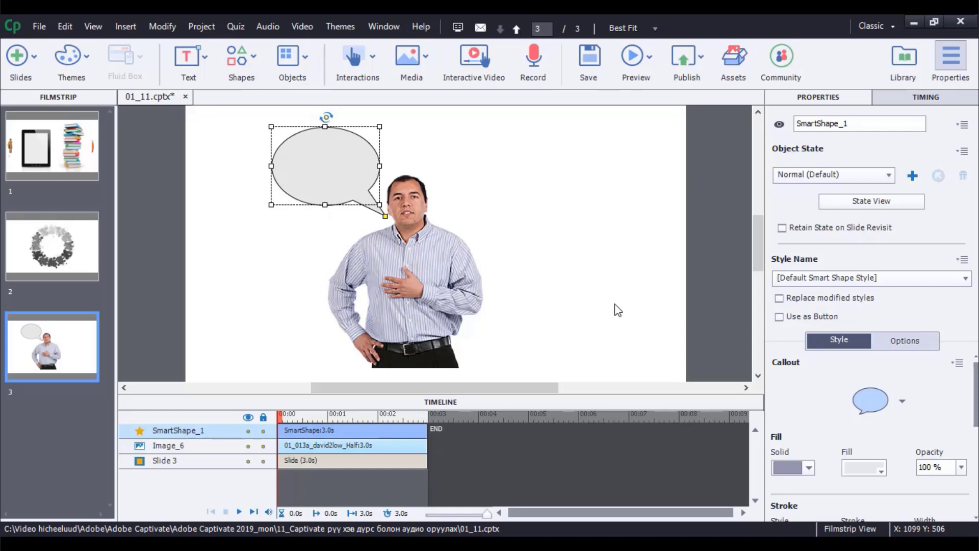
Enter "Сайн байна уу." in the speech bubble and set its text size to 28
{"action": "double_click", "coordinate": [320, 169]}
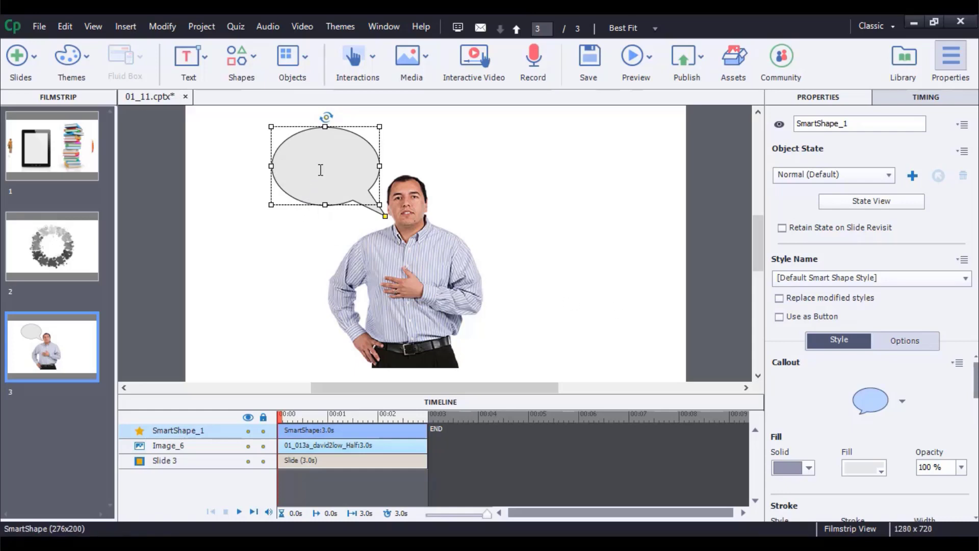
{"action": "type", "text": "Сайн байна уу."}
{"action": "key", "text": "ctrl+a"}
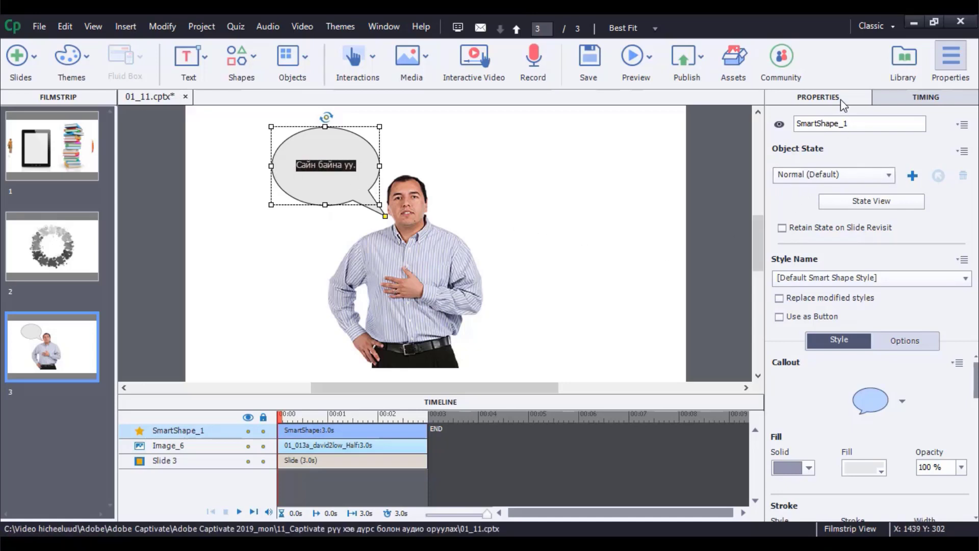
{"action": "scroll", "coordinate": [872, 434], "scroll_direction": "down", "scroll_amount": 3}
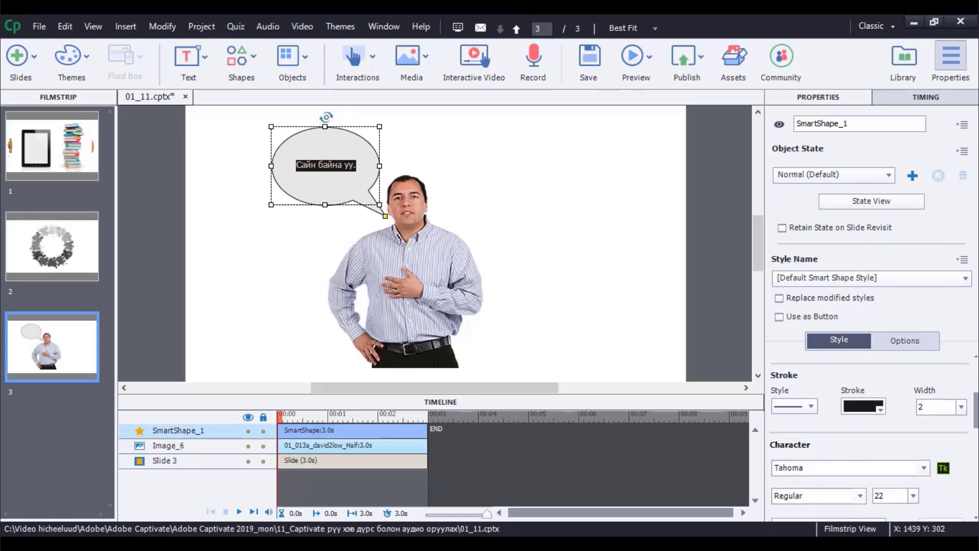
{"action": "left_click", "coordinate": [913, 495]}
{"action": "left_click", "coordinate": [933, 436]}
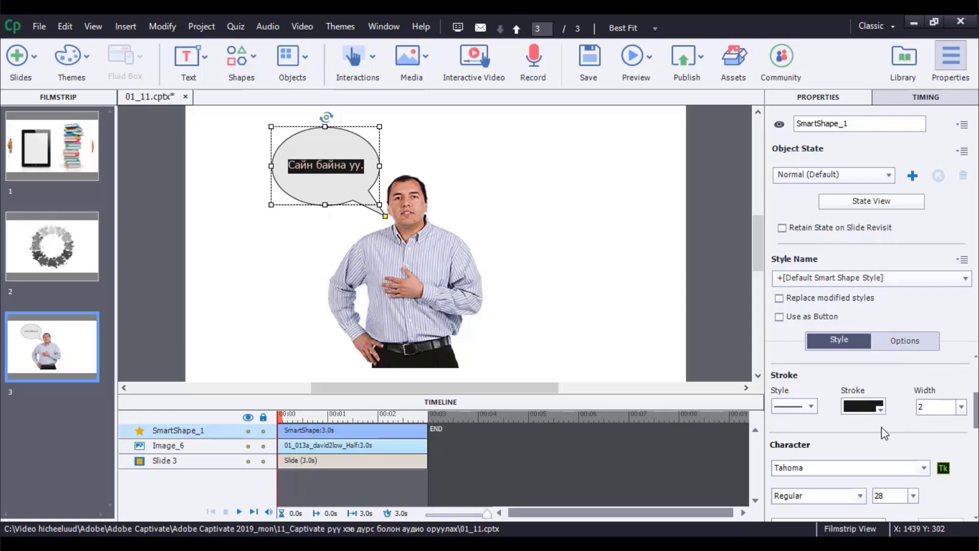
Give the speech bubble a dark blue stroke and a bright sky-blue solid fill
{"action": "left_click", "coordinate": [879, 410]}
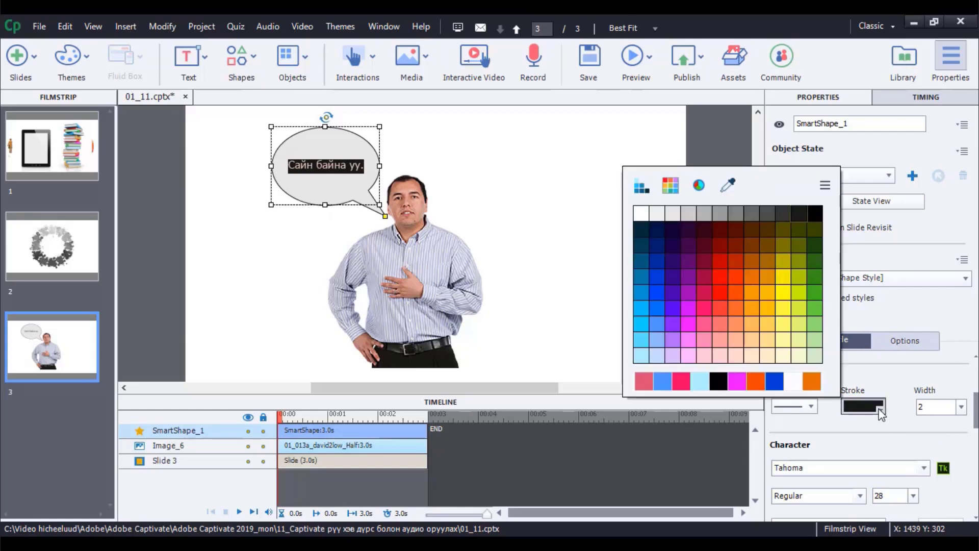
{"action": "left_click", "coordinate": [775, 381]}
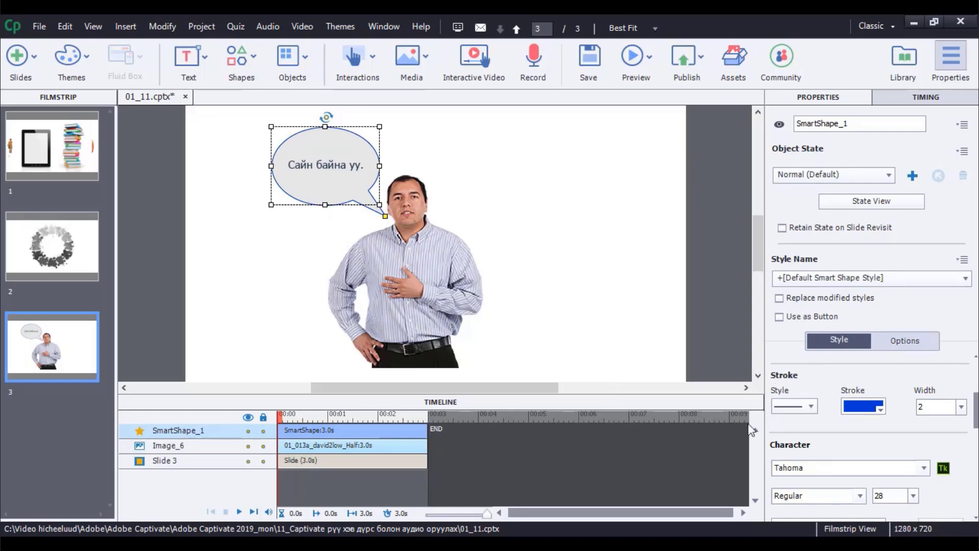
{"action": "scroll", "coordinate": [869, 438], "scroll_direction": "up", "scroll_amount": 3}
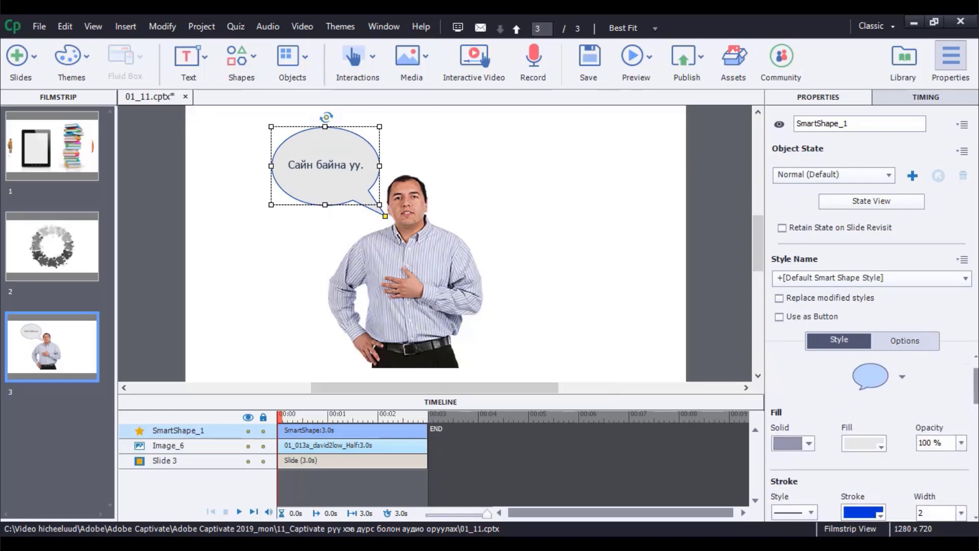
{"action": "left_click", "coordinate": [810, 443]}
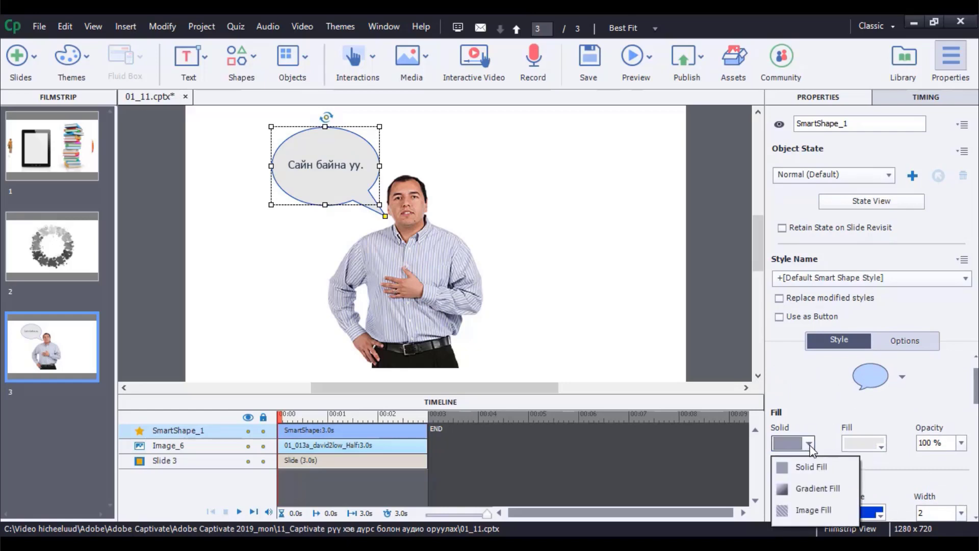
{"action": "left_click", "coordinate": [816, 467]}
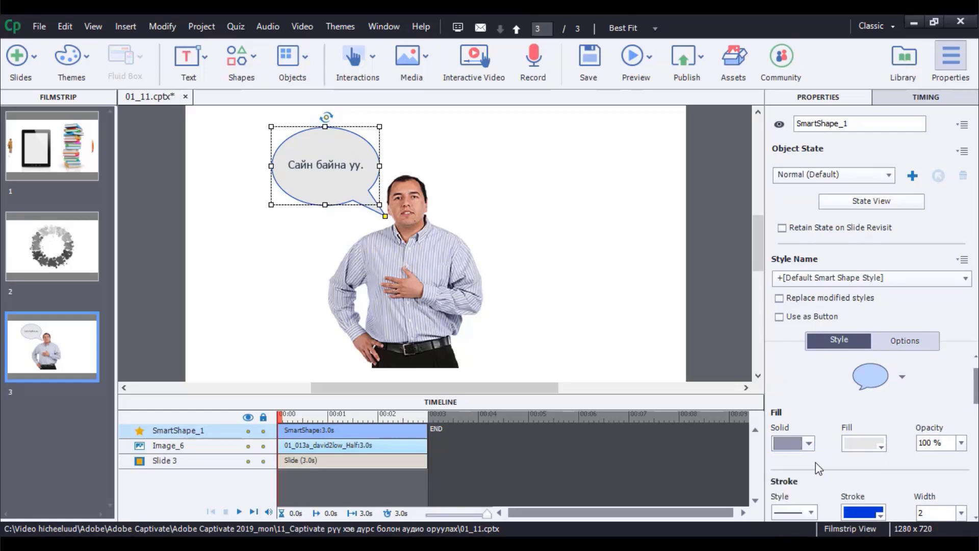
{"action": "left_click", "coordinate": [881, 447]}
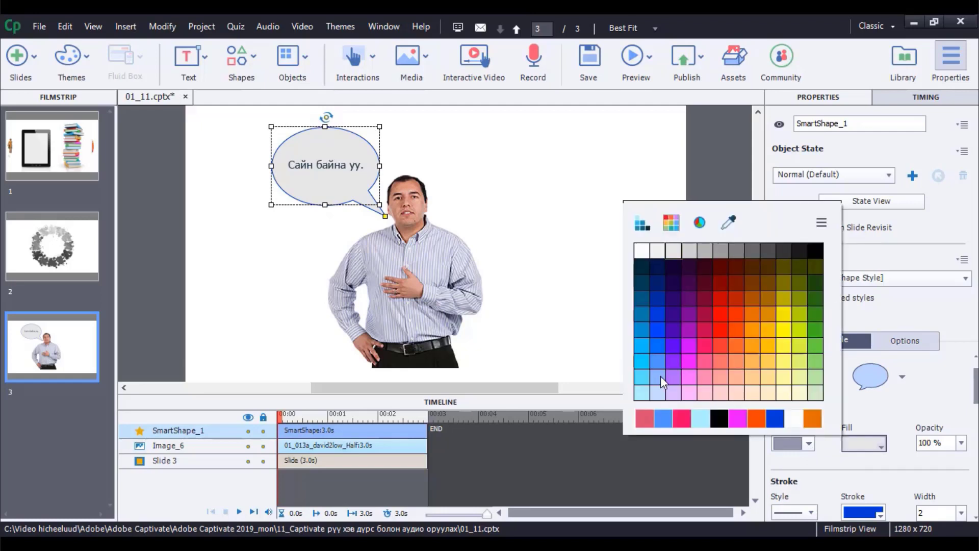
{"action": "left_click", "coordinate": [645, 362]}
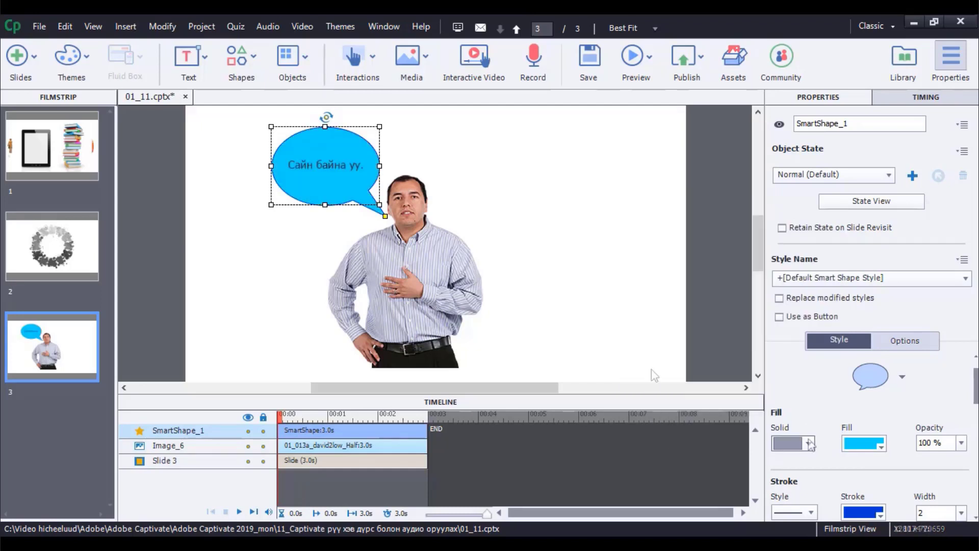
Switch the speech bubble to a gradient fill running from light blue to pink
{"action": "left_click", "coordinate": [810, 444]}
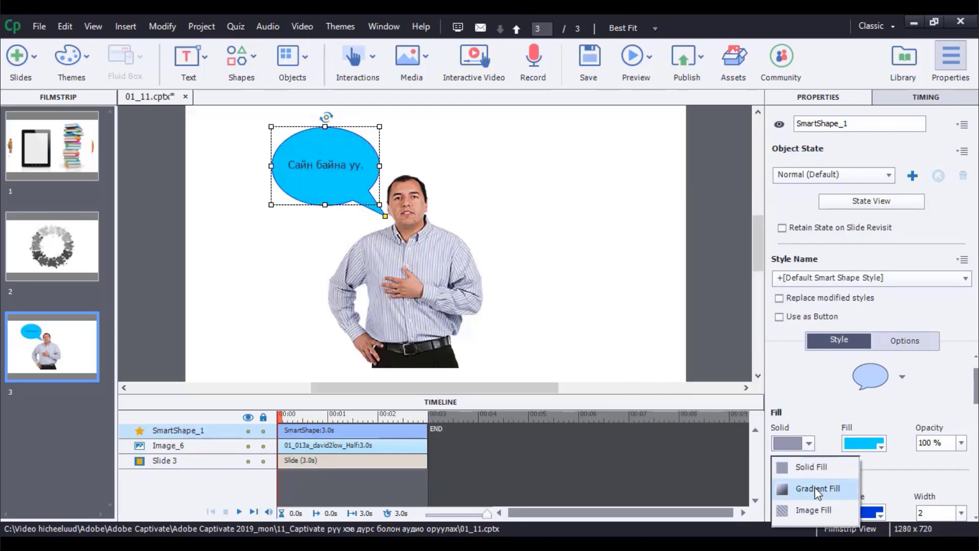
{"action": "left_click", "coordinate": [834, 489]}
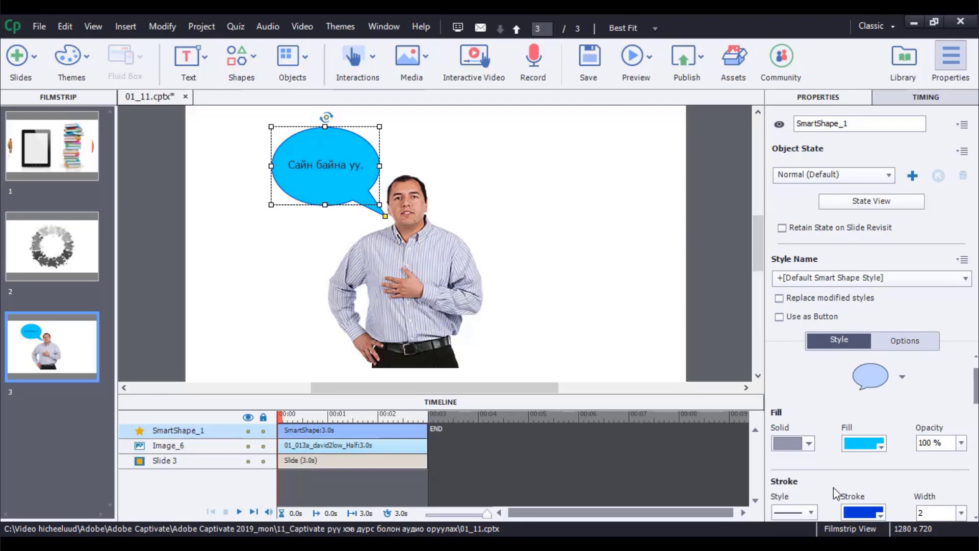
{"action": "left_click", "coordinate": [810, 445]}
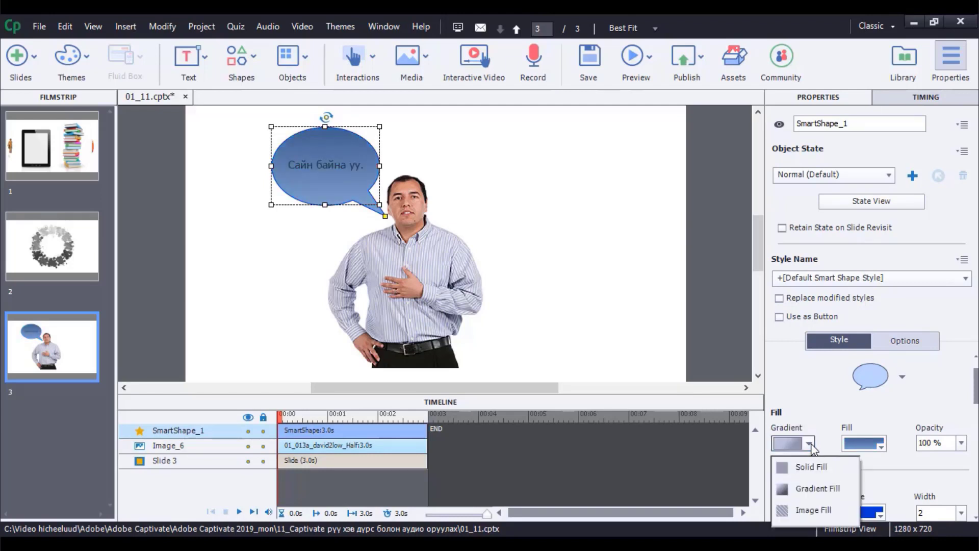
{"action": "left_click", "coordinate": [821, 489]}
{"action": "left_click", "coordinate": [881, 448]}
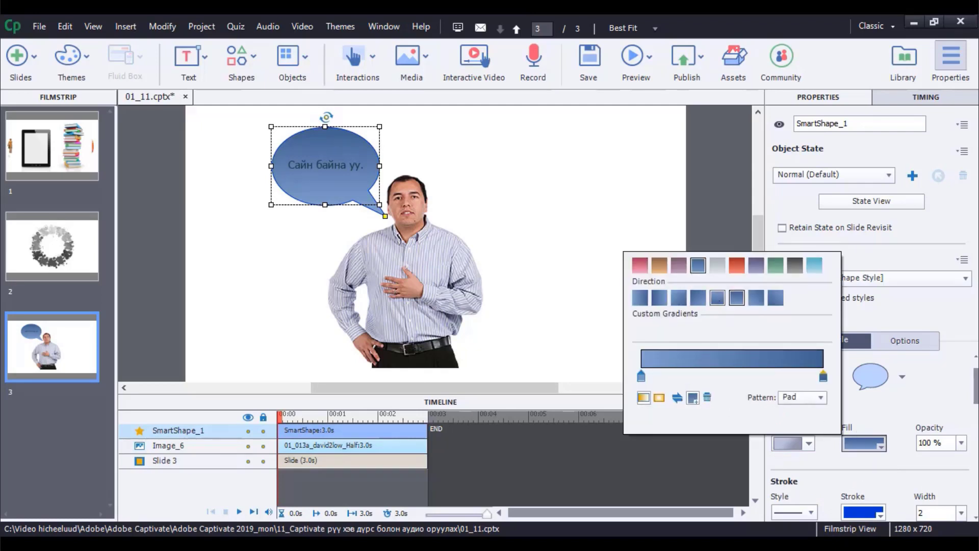
{"action": "left_click", "coordinate": [814, 265]}
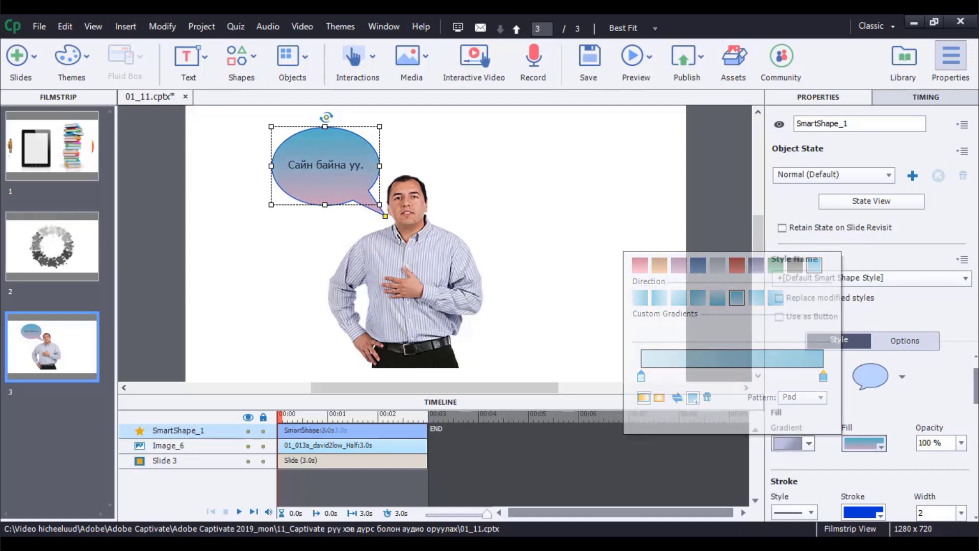
Change the speech bubble to an image fill and apply the pink marbled texture
{"action": "left_click", "coordinate": [809, 443]}
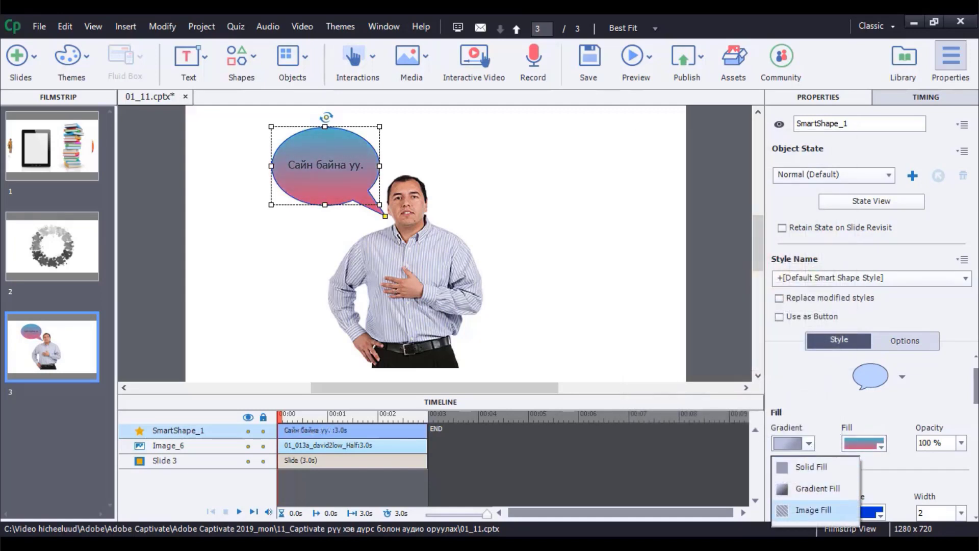
{"action": "left_click", "coordinate": [810, 508]}
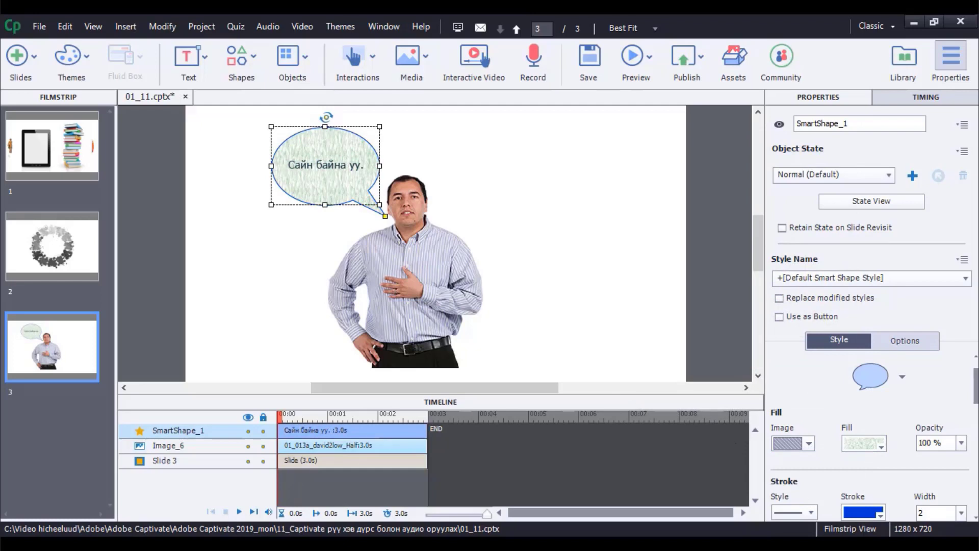
{"action": "left_click", "coordinate": [881, 446]}
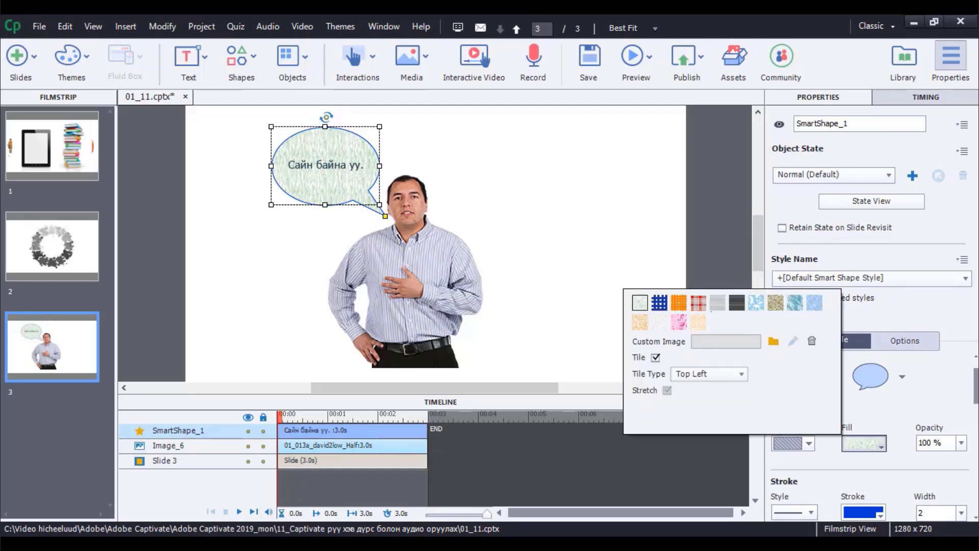
{"action": "left_click", "coordinate": [679, 322]}
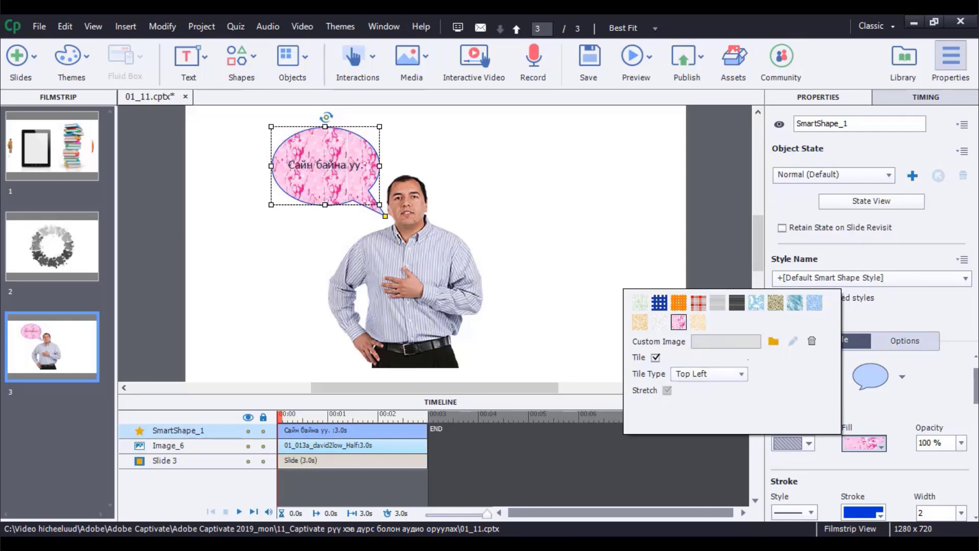
Replace the speech bubble's texture with the library image People.png, keeping the default image adjustments
{"action": "left_click", "coordinate": [773, 341]}
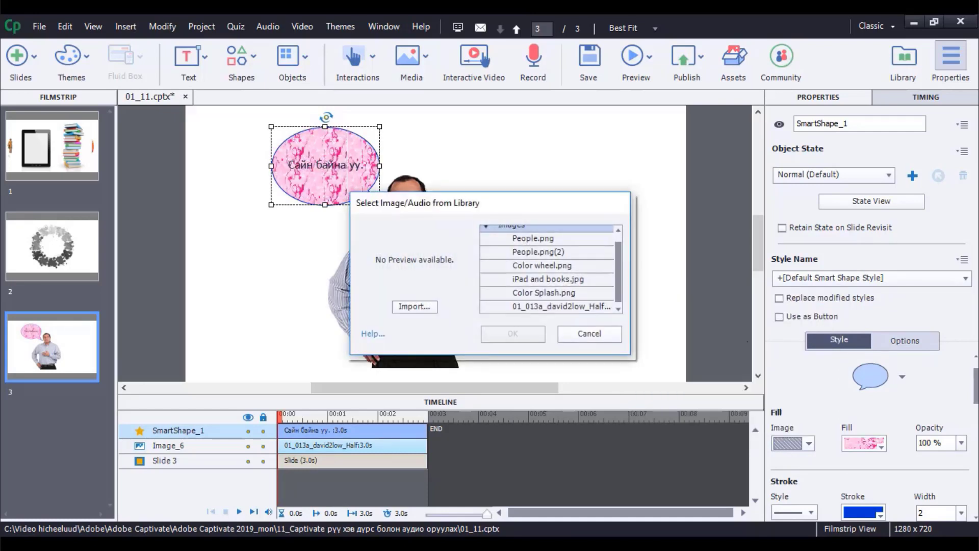
{"action": "left_click", "coordinate": [533, 239]}
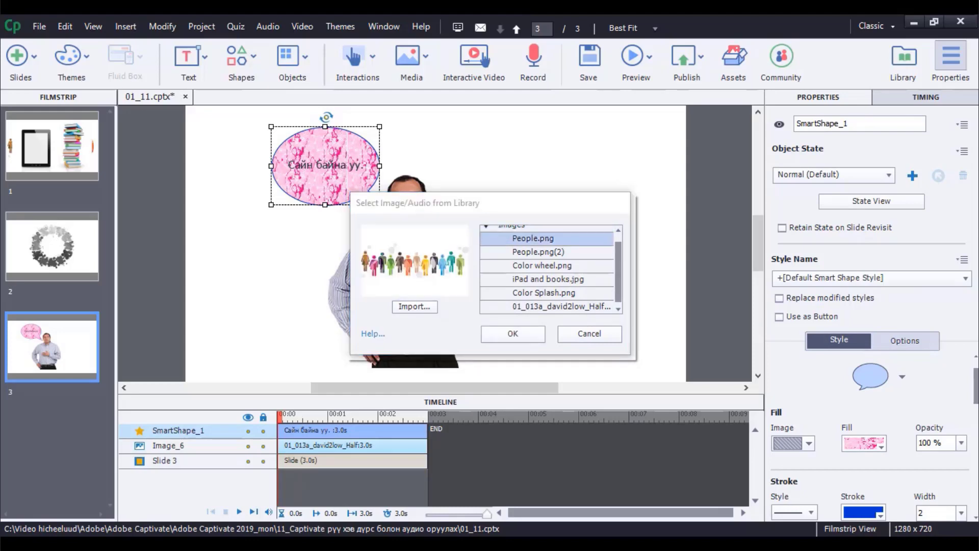
{"action": "key", "text": "Return"}
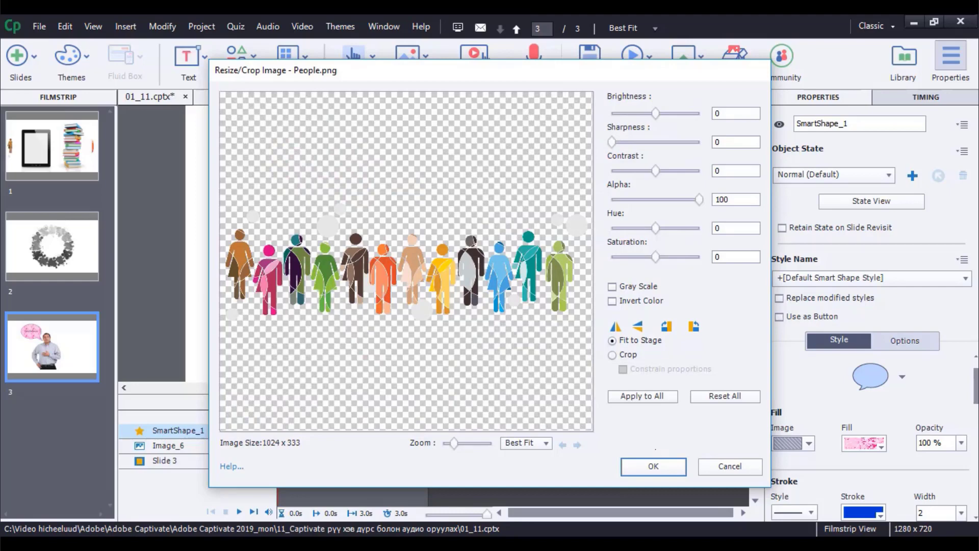
{"action": "left_click", "coordinate": [654, 465]}
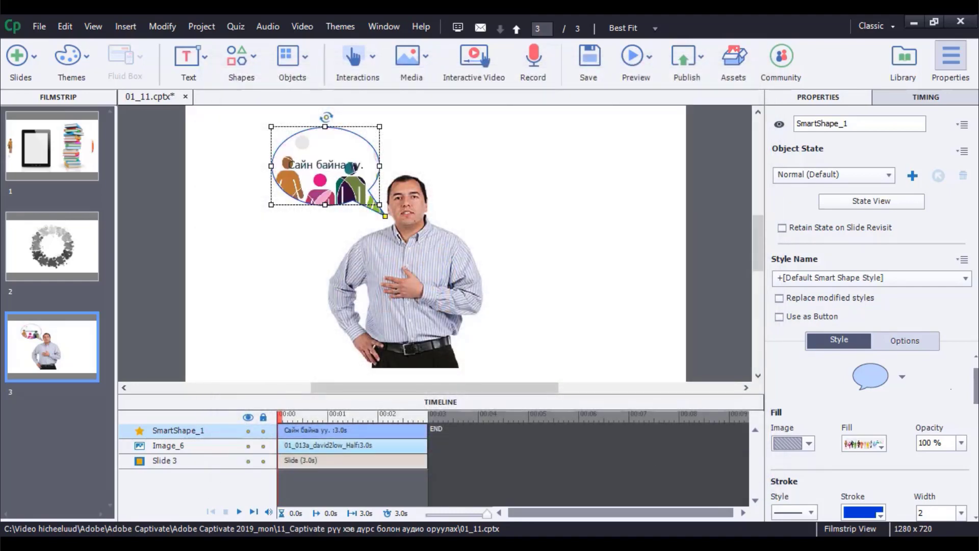
Turn off tiling for the People.png fill so the image stretches across the speech bubble
{"action": "scroll", "coordinate": [864, 442], "scroll_direction": "down", "scroll_amount": 3}
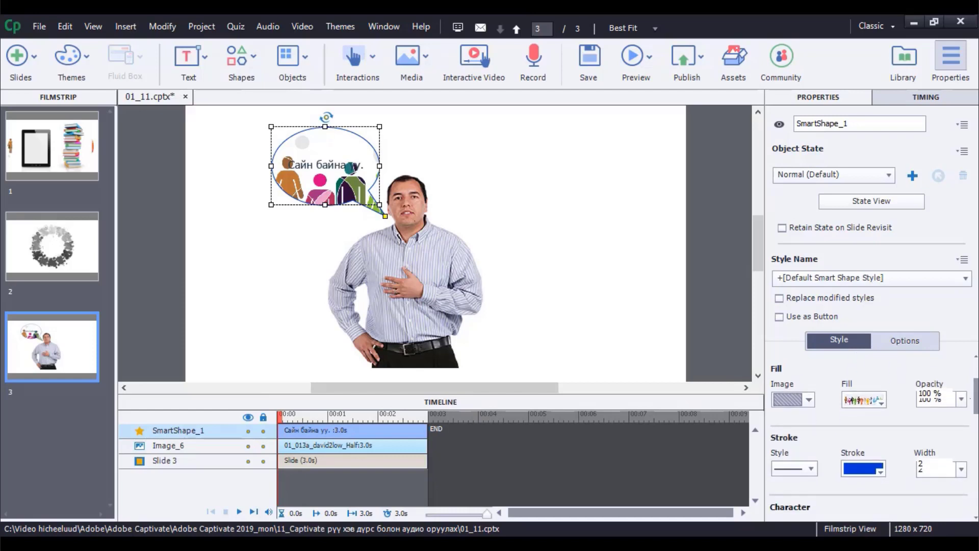
{"action": "left_click", "coordinate": [864, 372]}
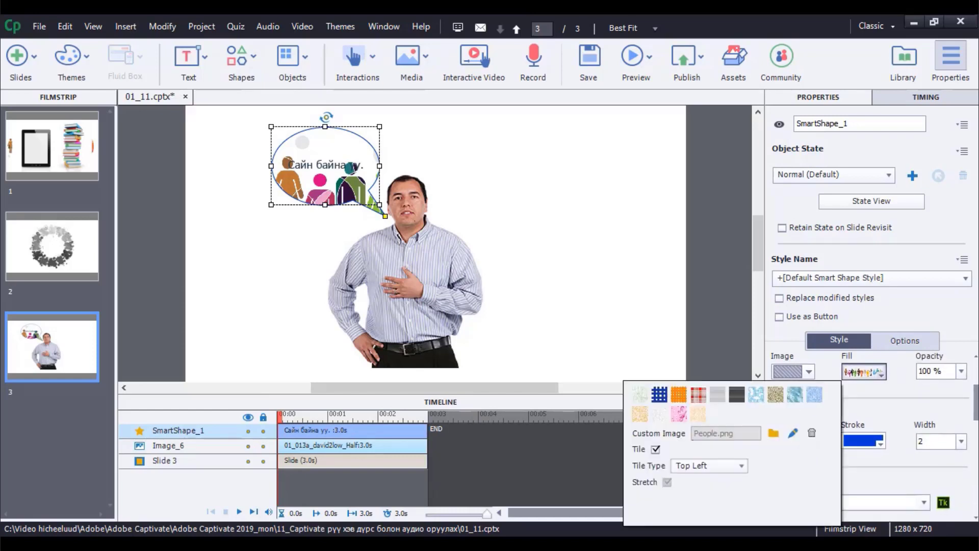
{"action": "left_click", "coordinate": [656, 449]}
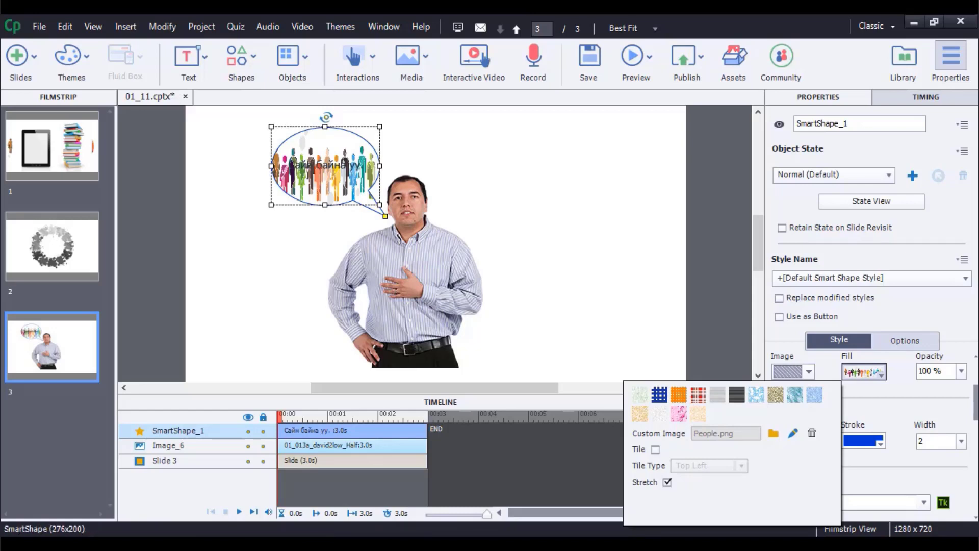
Draw a star smart shape of about 422 x 422 px beside the man on slide 3
{"action": "left_click", "coordinate": [334, 191]}
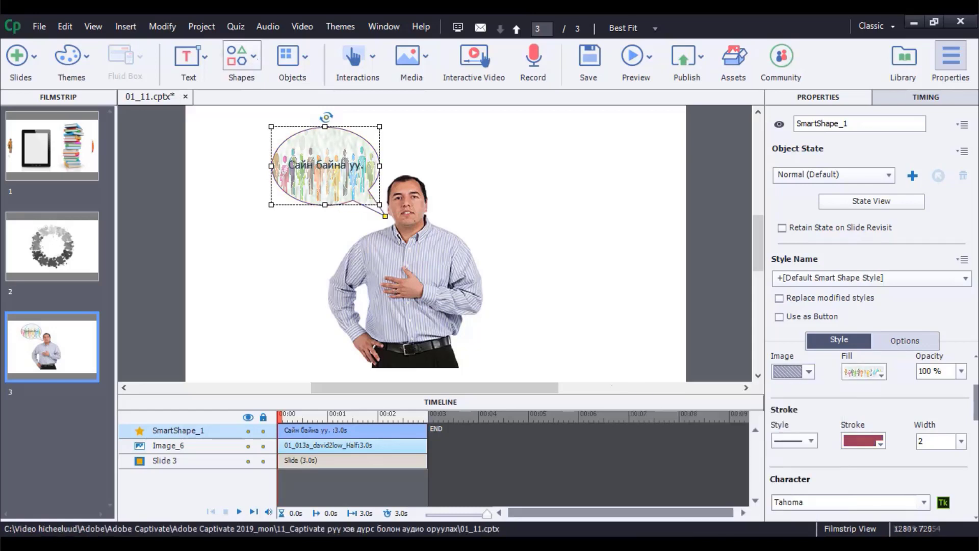
{"action": "left_click", "coordinate": [242, 59]}
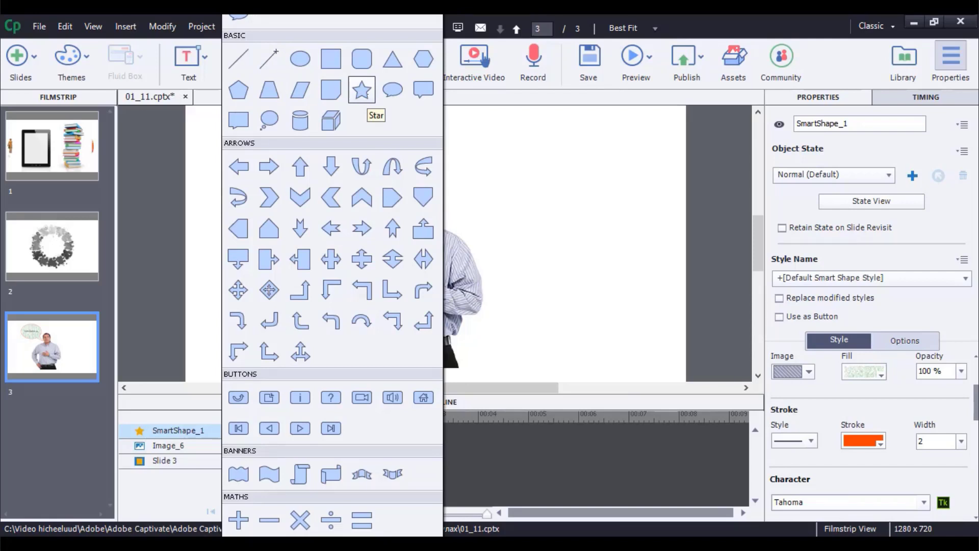
{"action": "left_click", "coordinate": [362, 92]}
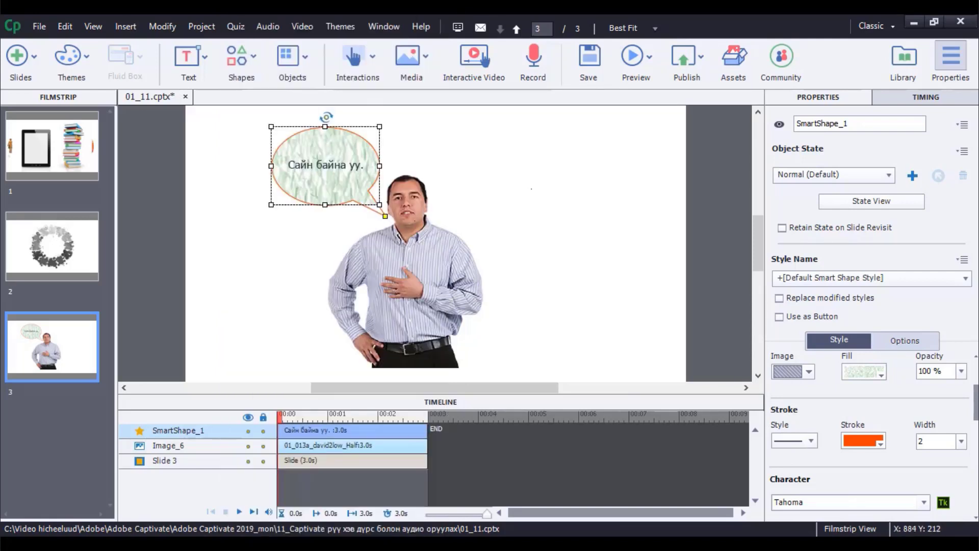
{"action": "left_click_drag", "start_coordinate": [541, 172], "coordinate": [663, 290]}
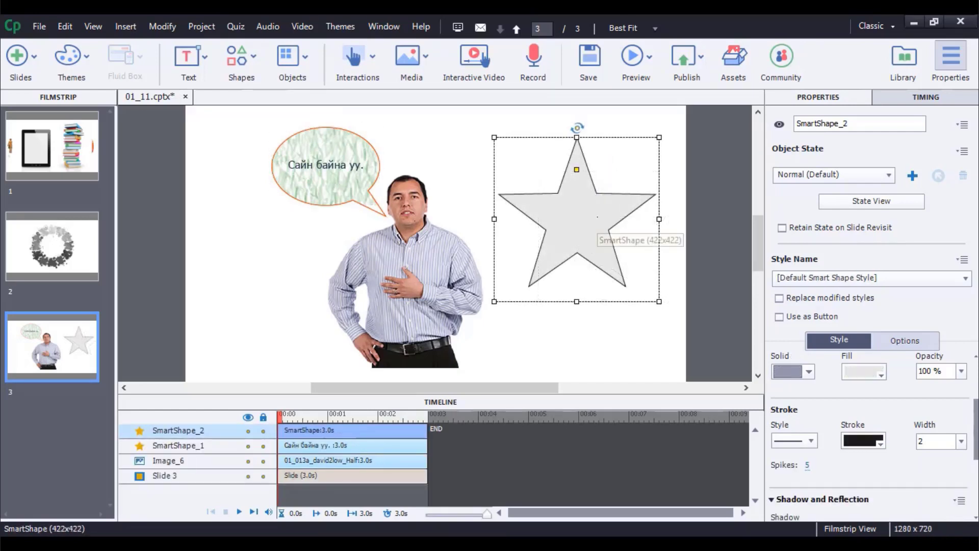
Convert the star to a freeform shape and bend its lower-left tip into a rounded lobe
{"action": "right_click", "coordinate": [597, 181]}
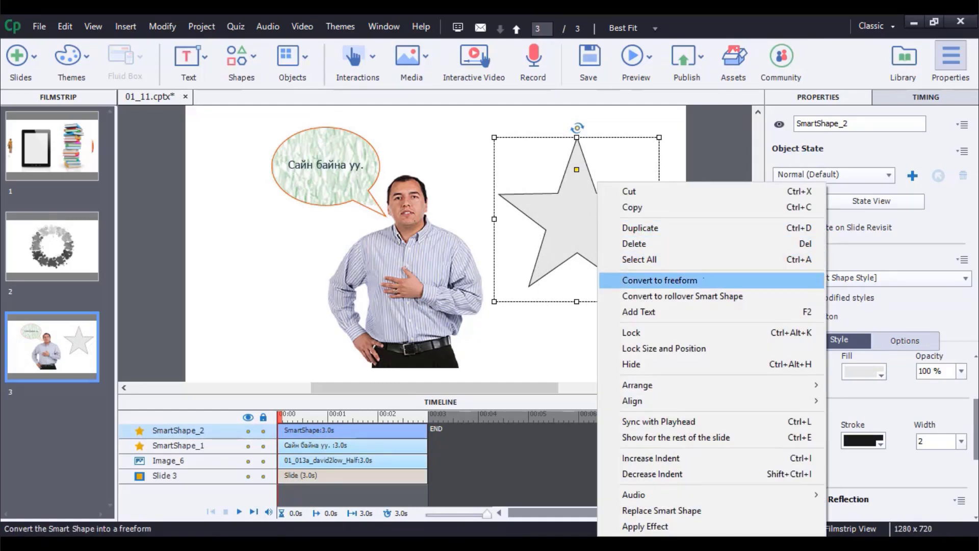
{"action": "left_click", "coordinate": [704, 280]}
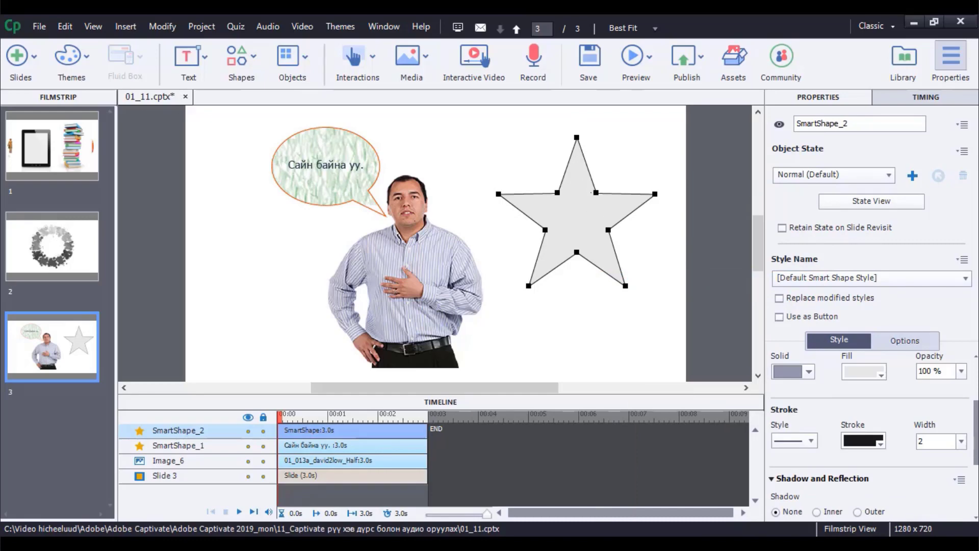
{"action": "key", "text": "ctrl+equal"}
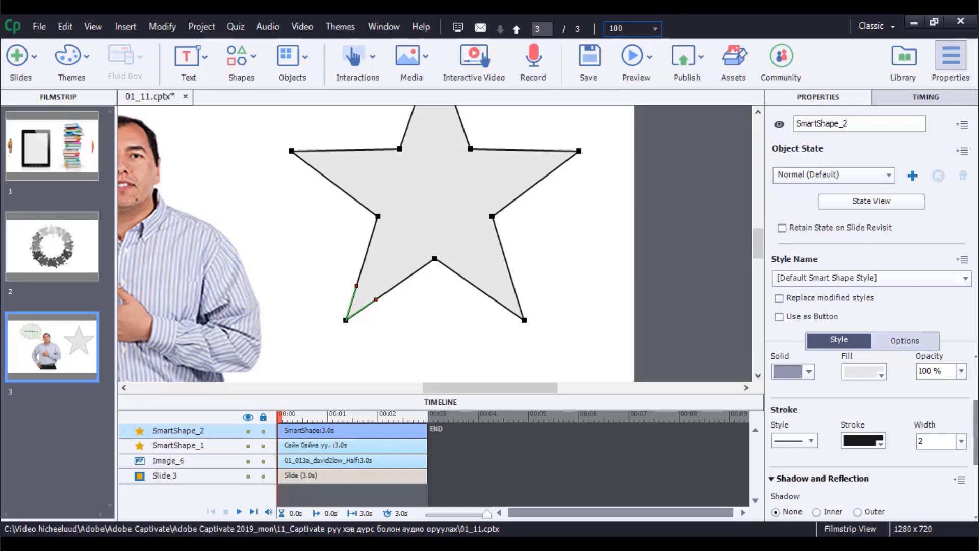
{"action": "left_click_drag", "start_coordinate": [356, 286], "coordinate": [397, 344]}
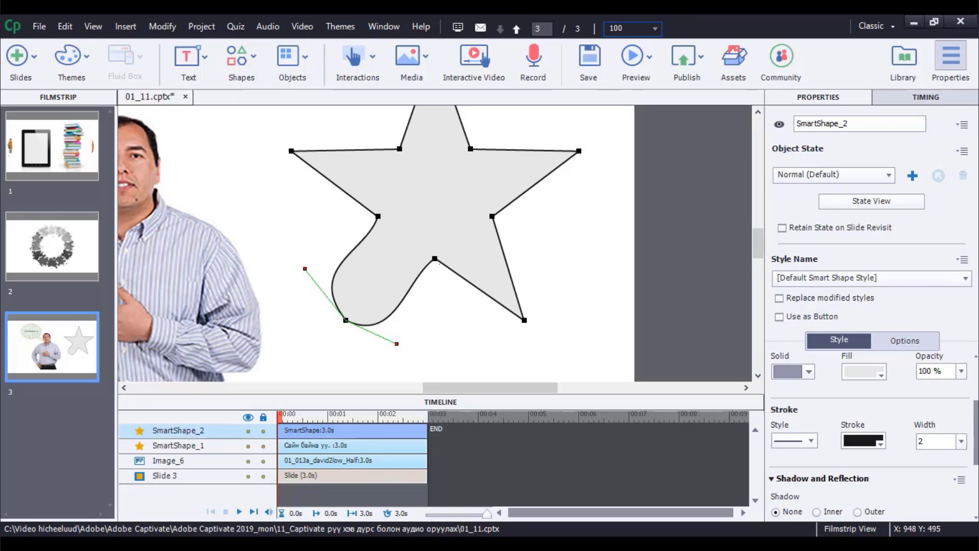
Curve the edges at the star's bottom inner corner and round its lower-right tip into a matching lobe
{"action": "left_click", "coordinate": [434, 258]}
{"action": "left_click_drag", "start_coordinate": [405, 278], "coordinate": [390, 264]}
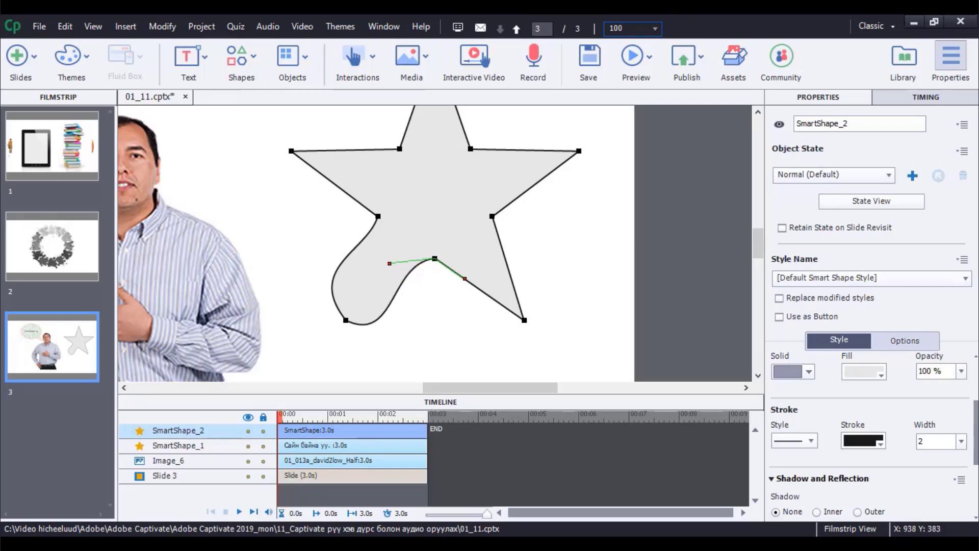
{"action": "left_click_drag", "start_coordinate": [464, 279], "coordinate": [468, 340]}
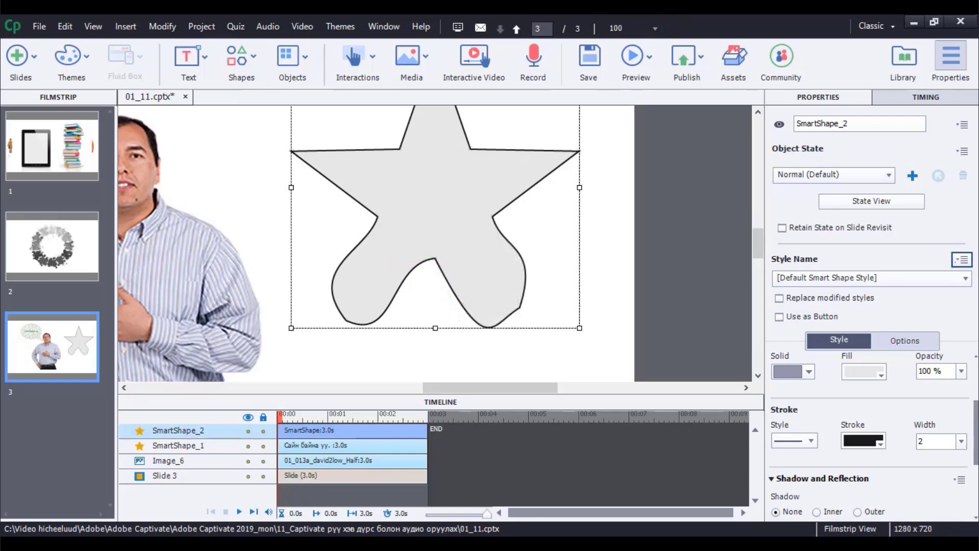
Save the modified star on slide 3 as a reusable custom shape named funny_star
{"action": "left_click", "coordinate": [962, 260]}
{"action": "left_click", "coordinate": [961, 260]}
{"action": "scroll", "coordinate": [870, 436], "scroll_direction": "up", "scroll_amount": 1}
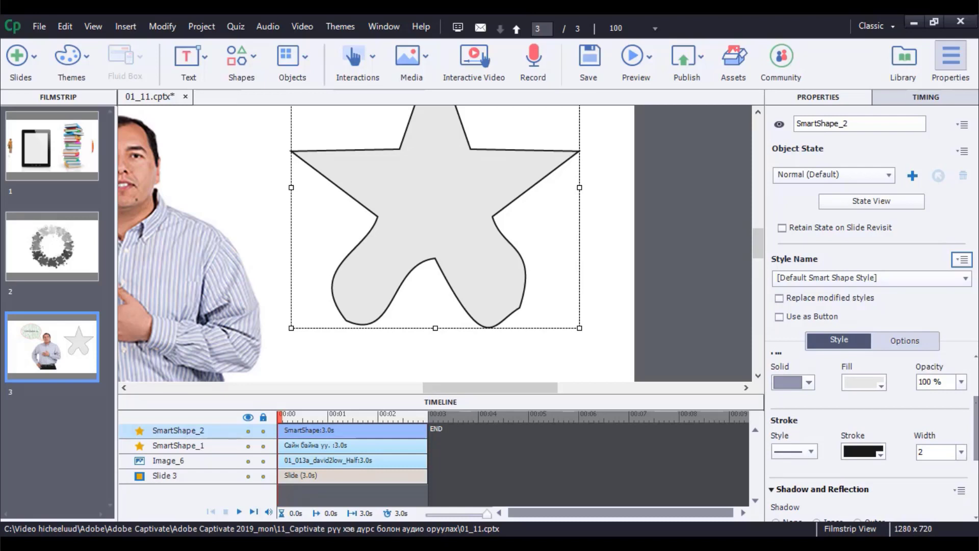
{"action": "scroll", "coordinate": [870, 437], "scroll_direction": "up", "scroll_amount": 6}
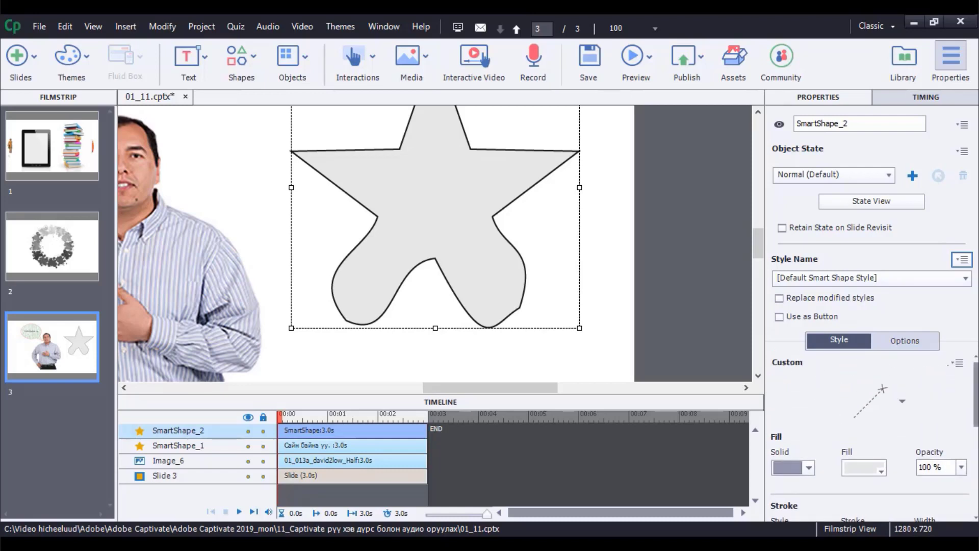
{"action": "left_click", "coordinate": [956, 363]}
{"action": "left_click", "coordinate": [943, 377]}
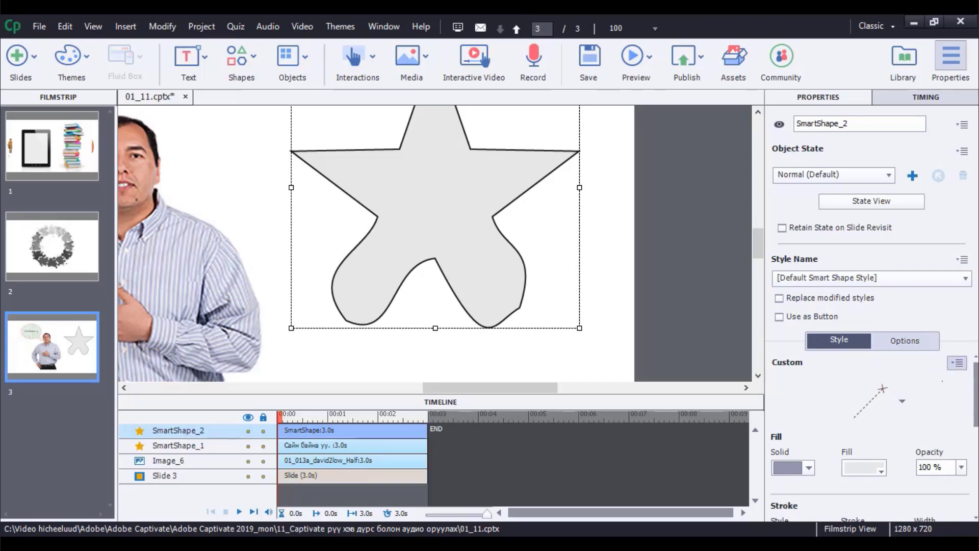
{"action": "left_click_drag", "start_coordinate": [850, 419], "coordinate": [783, 419]}
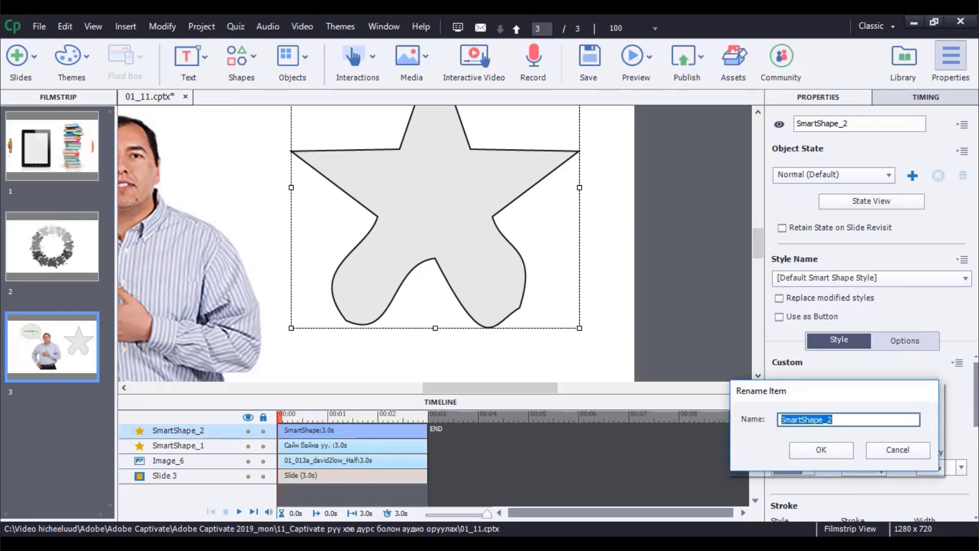
{"action": "type", "text": "funny_star"}
{"action": "key", "text": "Return"}
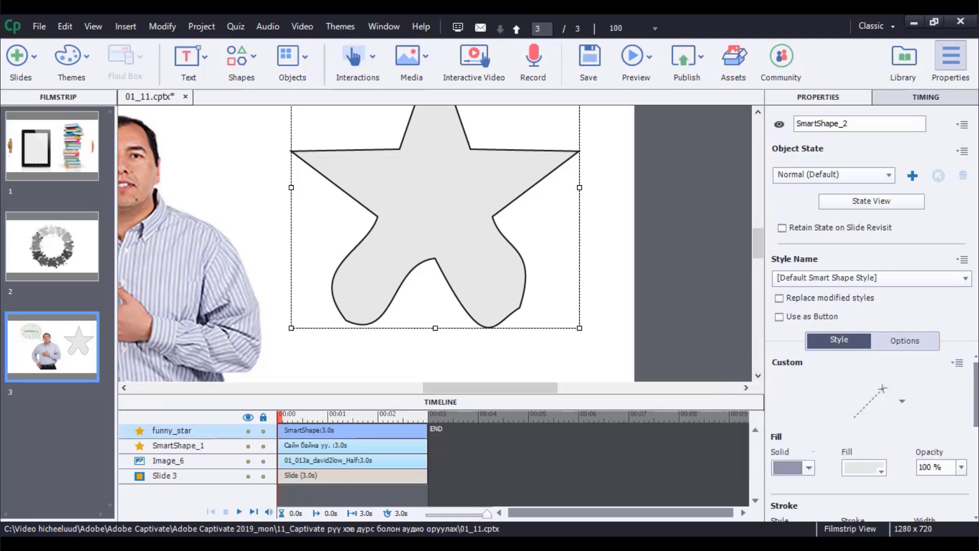
Draw a smaller copy of the saved funny_star custom shape on the blank area beside the man, beneath the speech bubble
{"action": "left_click", "coordinate": [241, 58]}
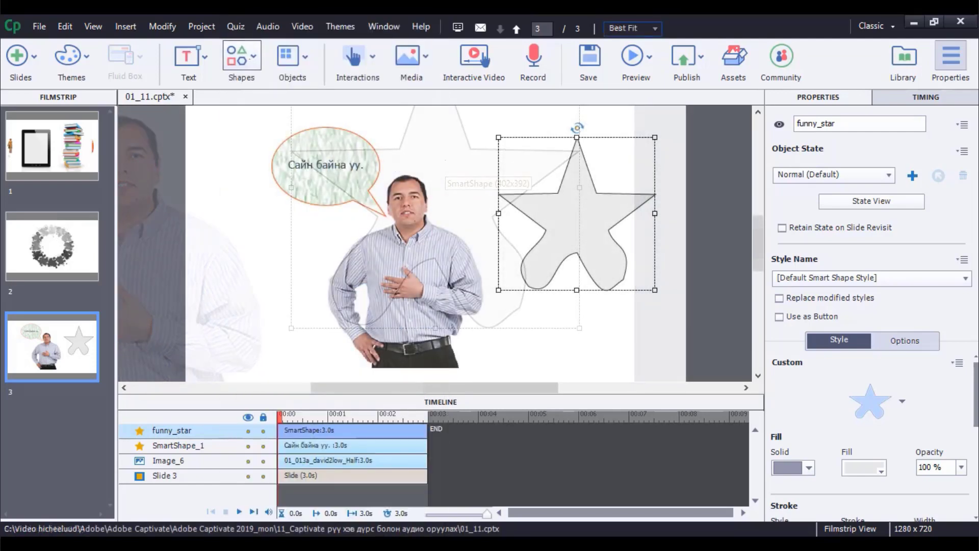
{"action": "left_click", "coordinate": [239, 57]}
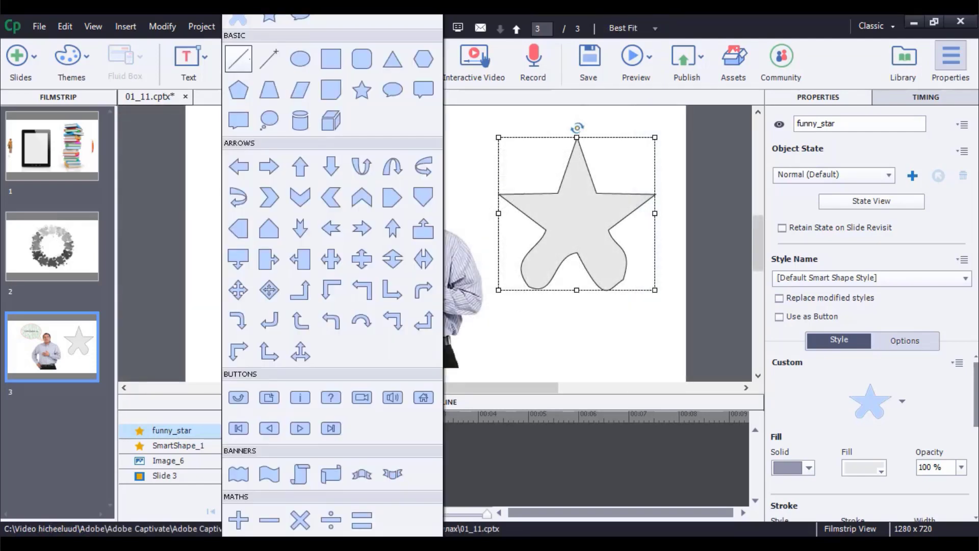
{"action": "left_click", "coordinate": [238, 59]}
{"action": "left_click_drag", "start_coordinate": [232, 245], "coordinate": [307, 322]}
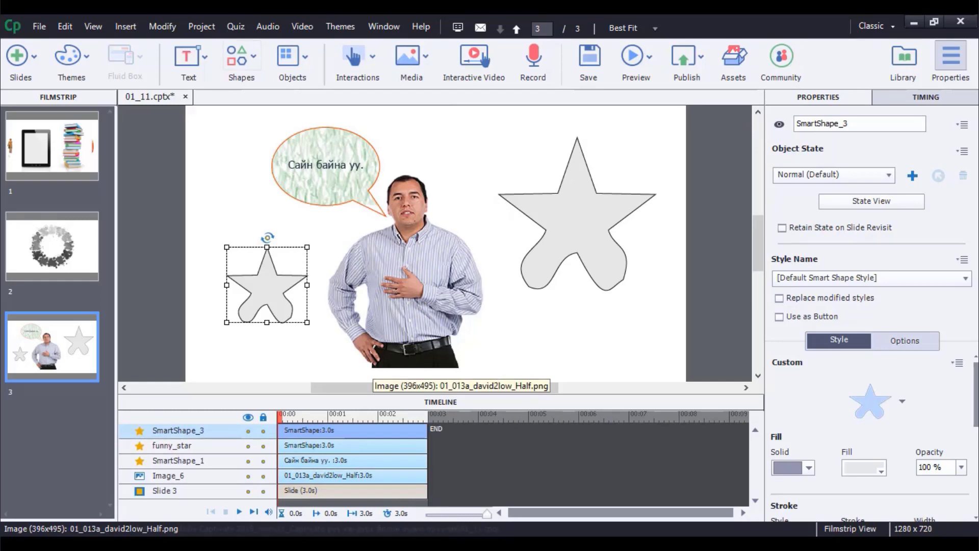
Draw a closed, jagged freeform polygon with straight edges below the large star on slide 3
{"action": "left_click", "coordinate": [254, 57]}
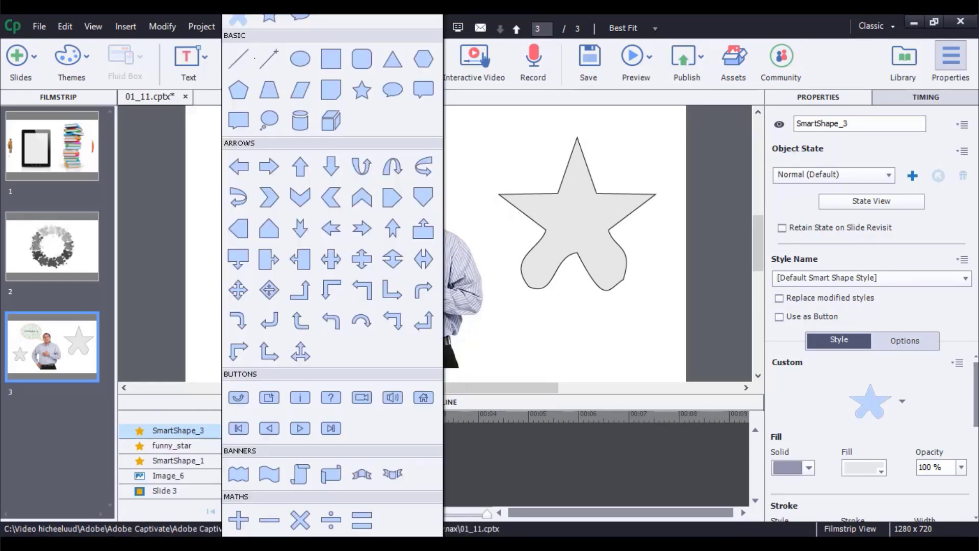
{"action": "left_click", "coordinate": [269, 59]}
{"action": "mouse_move", "coordinate": [574, 309]}
{"action": "left_mouse_down"}
{"action": "mouse_move", "coordinate": [633, 311]}
{"action": "mouse_move", "coordinate": [624, 341]}
{"action": "left_mouse_up"}
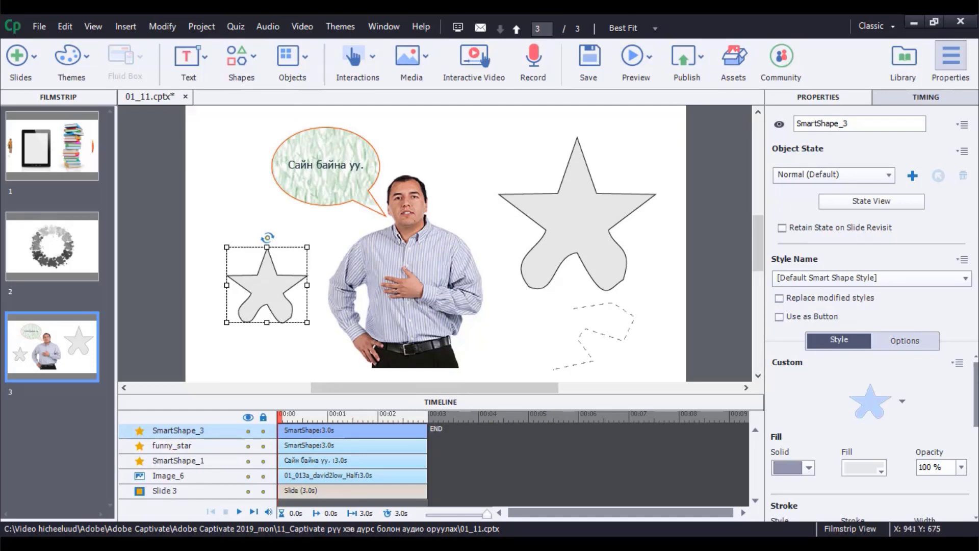
{"action": "mouse_move", "coordinate": [541, 352]}
{"action": "left_mouse_down"}
{"action": "mouse_move", "coordinate": [510, 344]}
{"action": "mouse_move", "coordinate": [499, 319]}
{"action": "mouse_move", "coordinate": [525, 328]}
{"action": "mouse_move", "coordinate": [528, 305]}
{"action": "mouse_move", "coordinate": [549, 302]}
{"action": "mouse_move", "coordinate": [559, 324]}
{"action": "mouse_move", "coordinate": [573, 309]}
{"action": "left_mouse_up"}
{"action": "left_click", "coordinate": [574, 309]}
{"action": "left_click", "coordinate": [957, 363]}
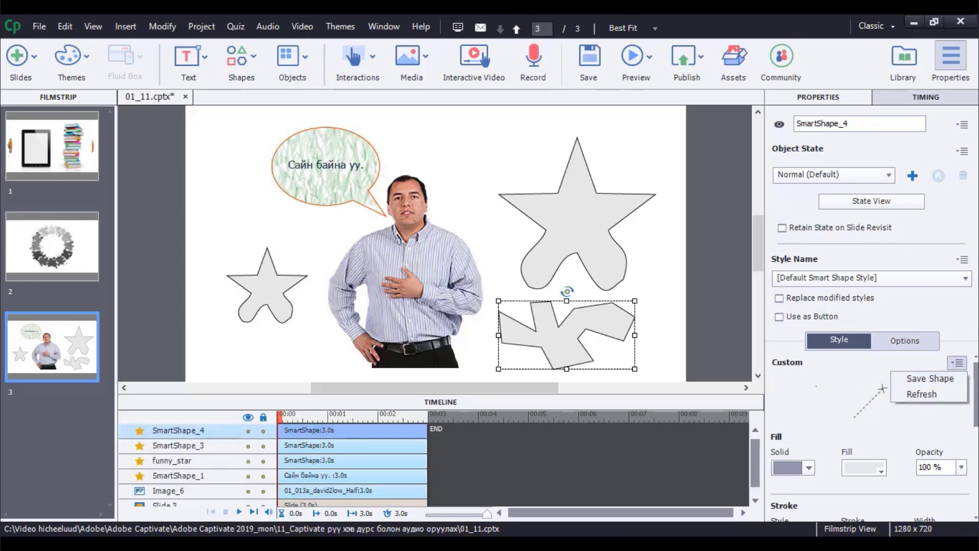
{"action": "left_click", "coordinate": [708, 346]}
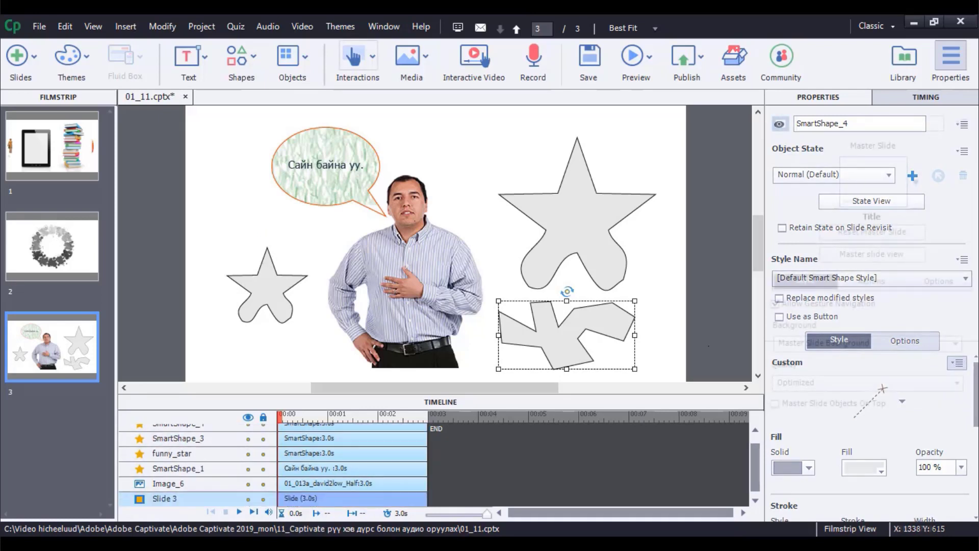
Import BG_Audio.wav from the Chapter 3 Audio folder as the project's background audio
{"action": "left_click", "coordinate": [268, 26]}
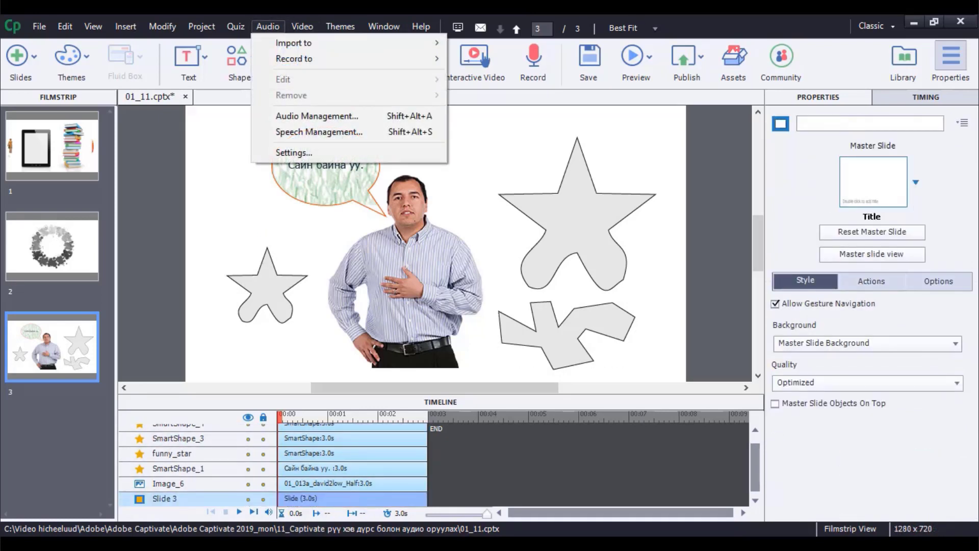
{"action": "mouse_move", "coordinate": [308, 44]}
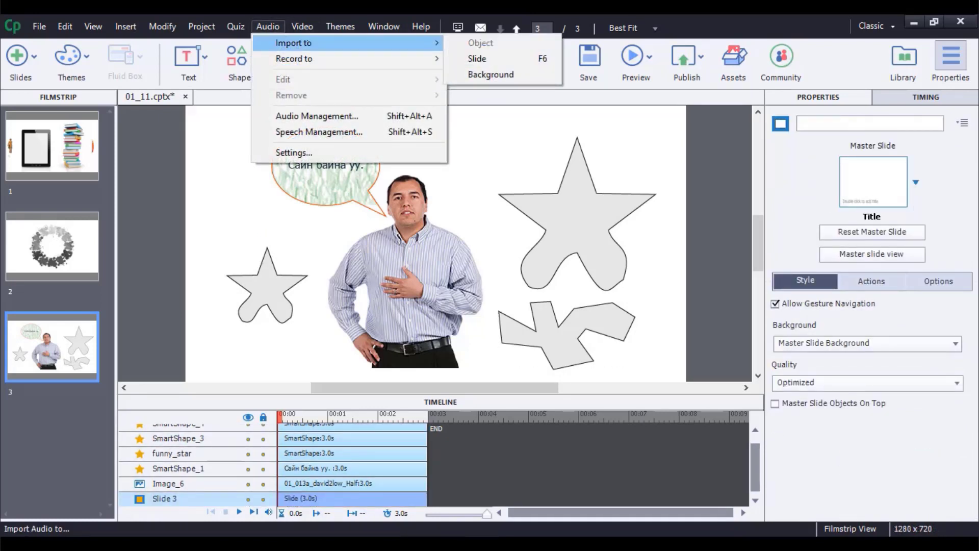
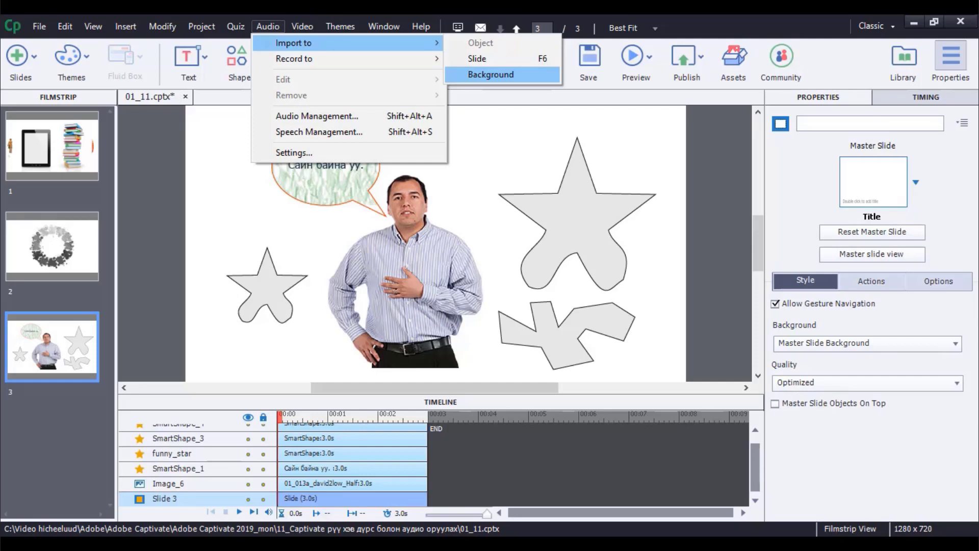
{"action": "left_click", "coordinate": [490, 74]}
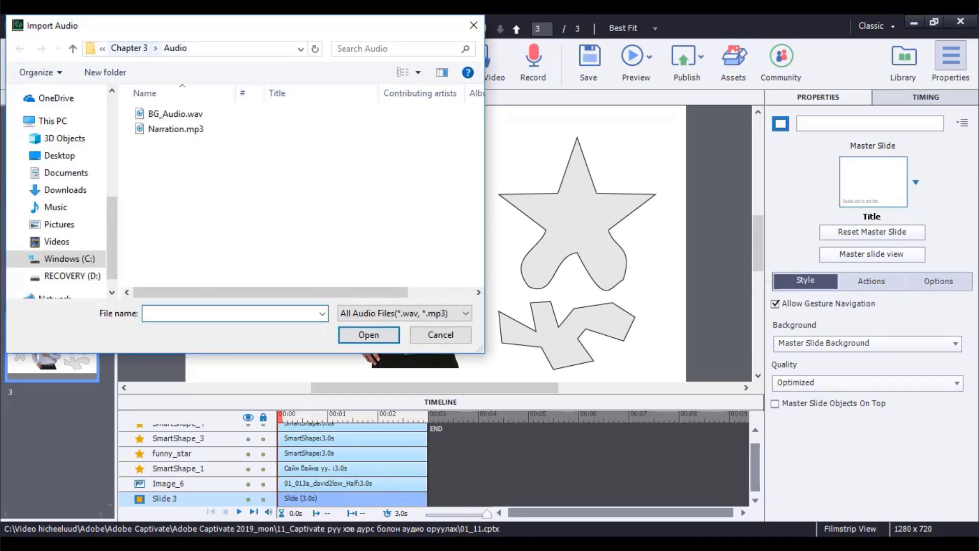
{"action": "left_click", "coordinate": [175, 114]}
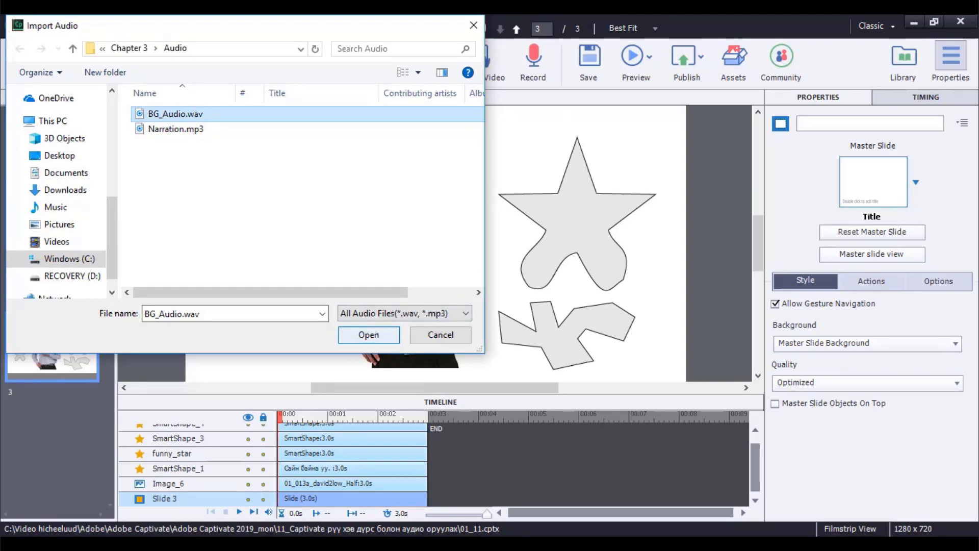
{"action": "left_click", "coordinate": [378, 336]}
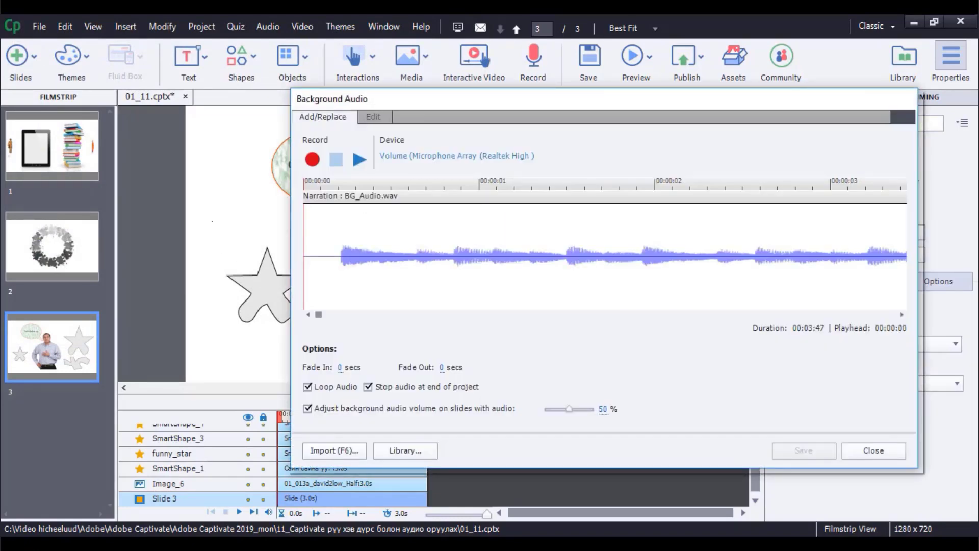
Set the background audio volume on slides with audio to 24% and save the audio settings
{"action": "left_click_drag", "start_coordinate": [519, 106], "coordinate": [446, 87]}
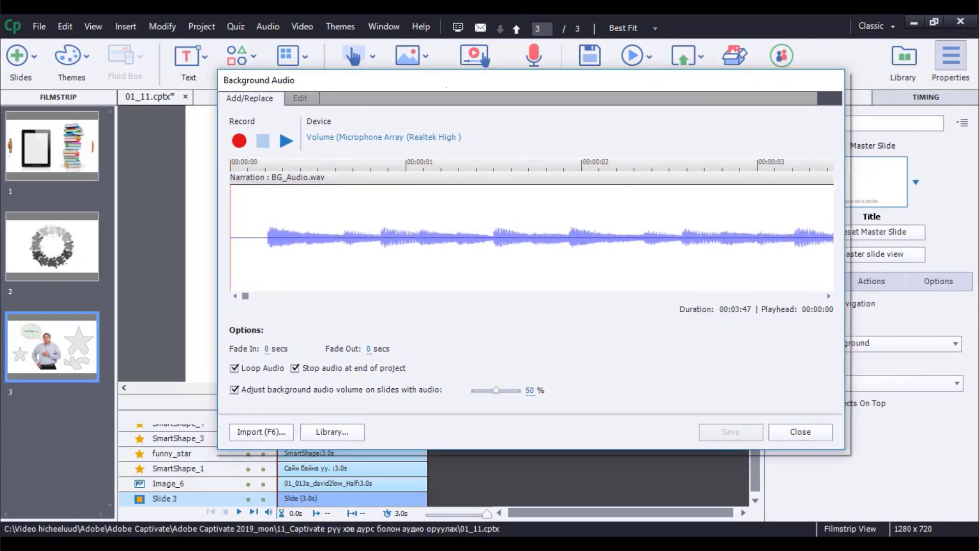
{"action": "left_click_drag", "start_coordinate": [496, 391], "coordinate": [483, 390]}
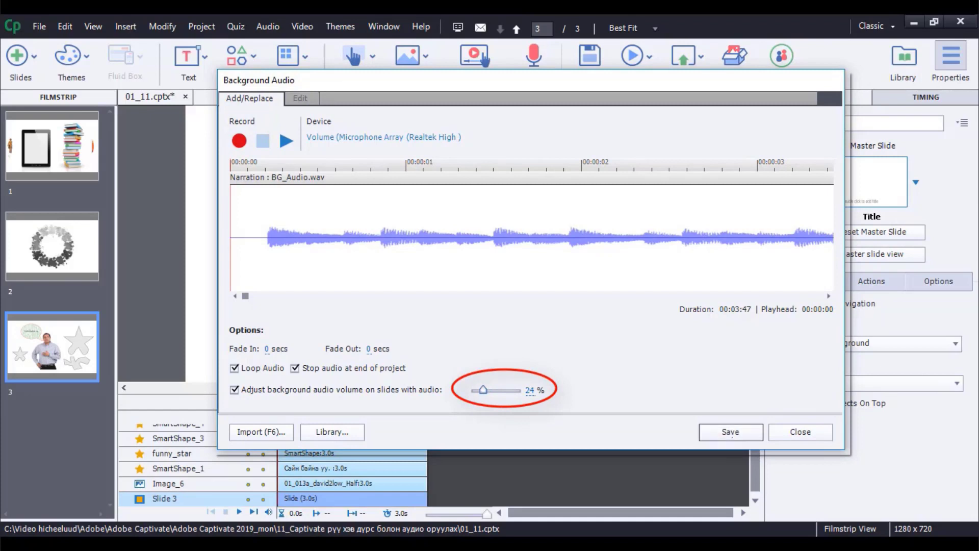
{"action": "left_click", "coordinate": [731, 432]}
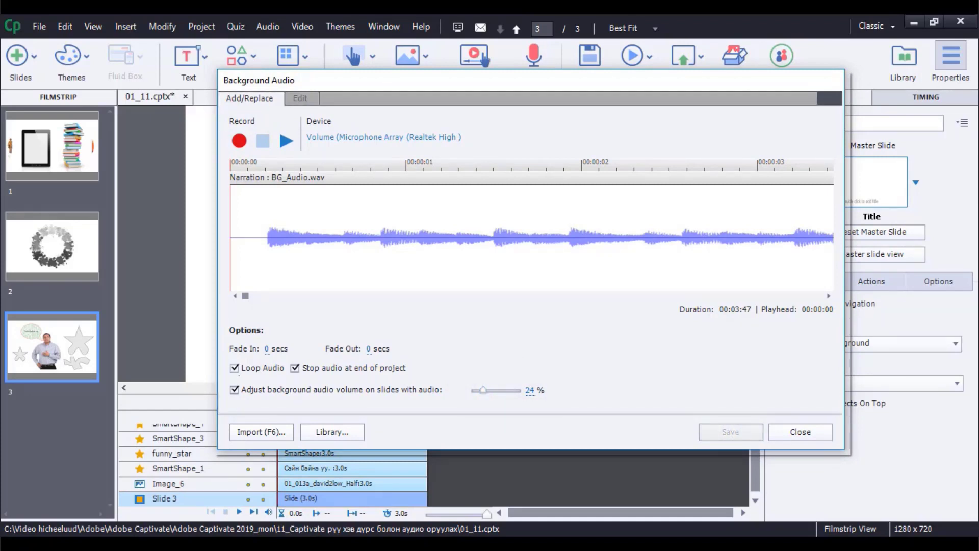
Try switching Loop Audio, Stop audio at end of project and the background volume adjustment off and back on
{"action": "left_click", "coordinate": [235, 368]}
{"action": "left_click", "coordinate": [235, 368]}
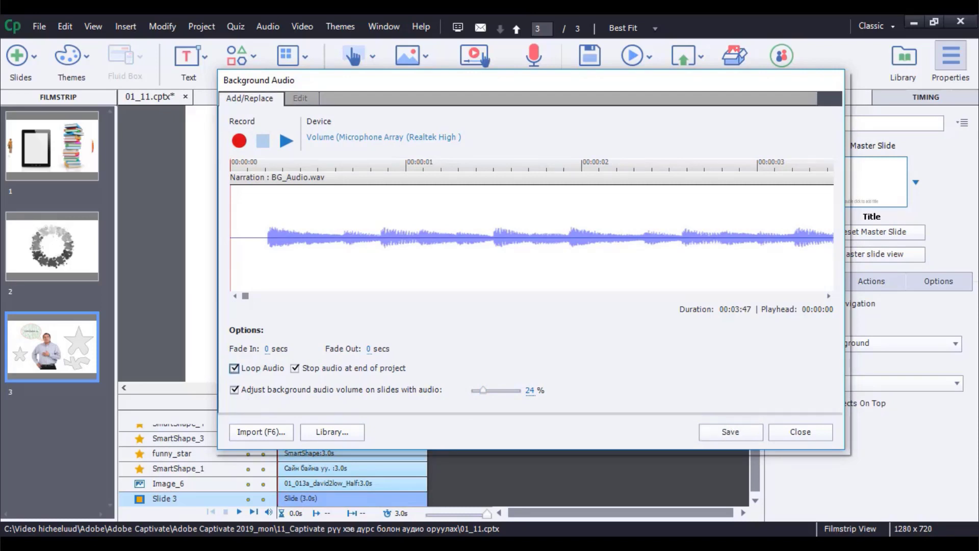
{"action": "left_click", "coordinate": [295, 368]}
{"action": "left_click", "coordinate": [295, 367]}
{"action": "left_click", "coordinate": [234, 389]}
{"action": "left_click", "coordinate": [234, 390]}
{"action": "key", "text": "Tab"}
{"action": "key", "text": "Right"}
{"action": "key", "text": "Left"}
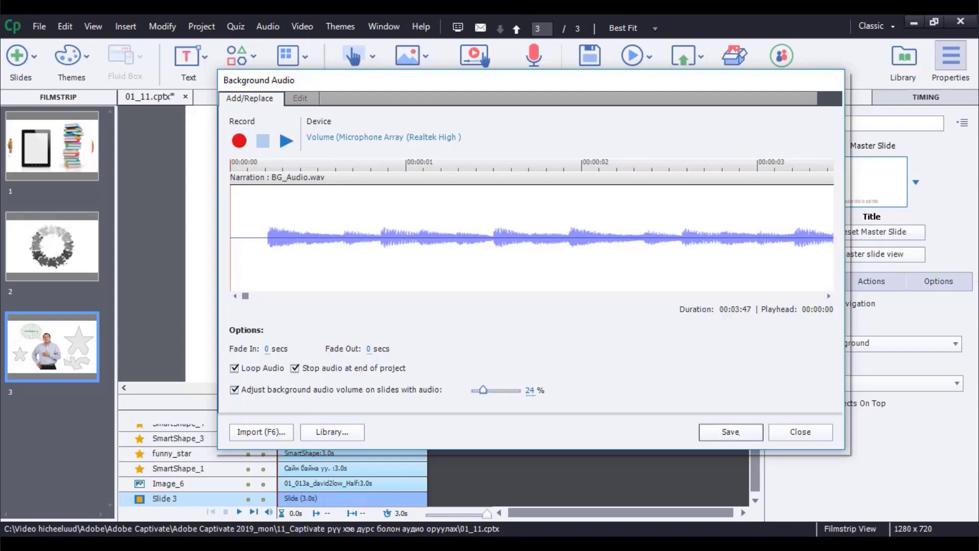
Save the background audio settings and close the Background Audio dialog
{"action": "left_click", "coordinate": [740, 432]}
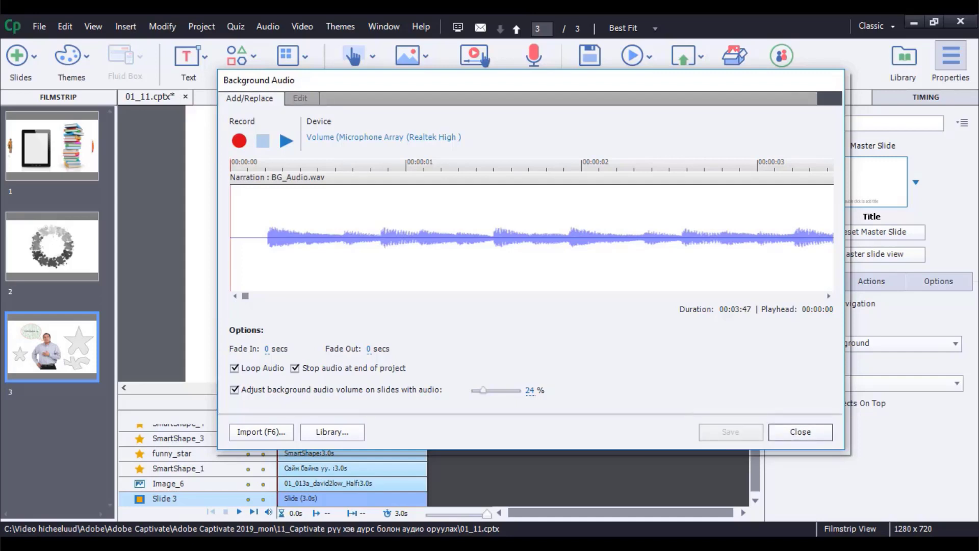
{"action": "left_click", "coordinate": [801, 431]}
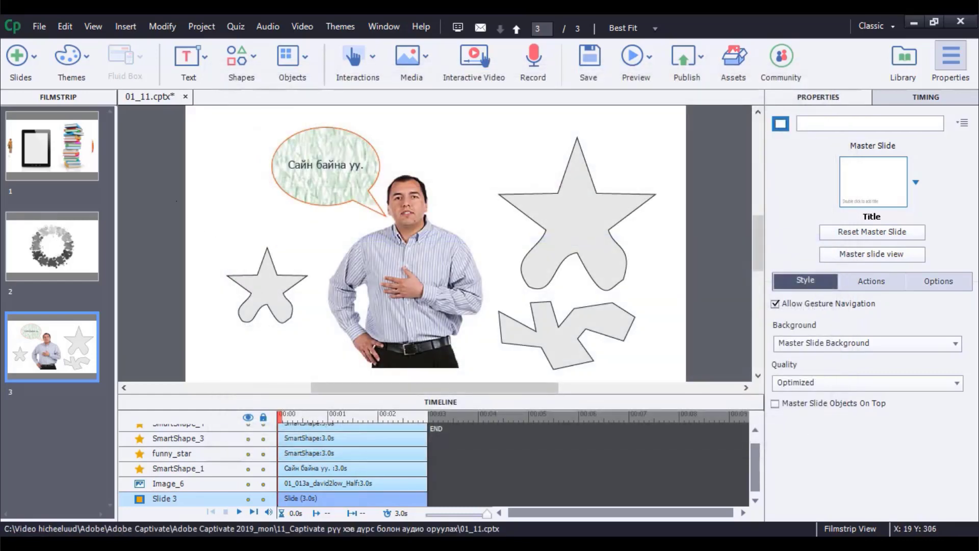
Go to slide 1 and examine the imported BG_Audio file in the project library
{"action": "left_click", "coordinate": [52, 145]}
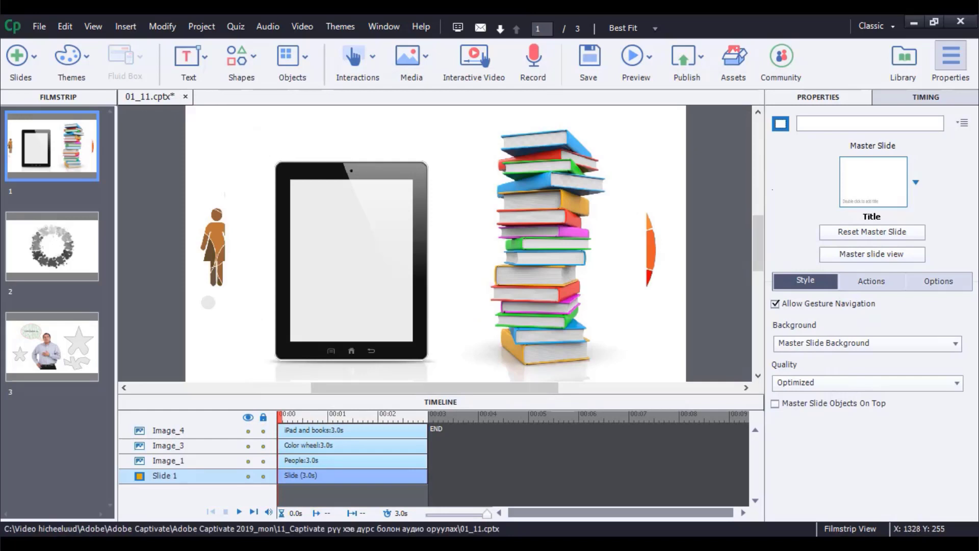
{"action": "left_click", "coordinate": [903, 61]}
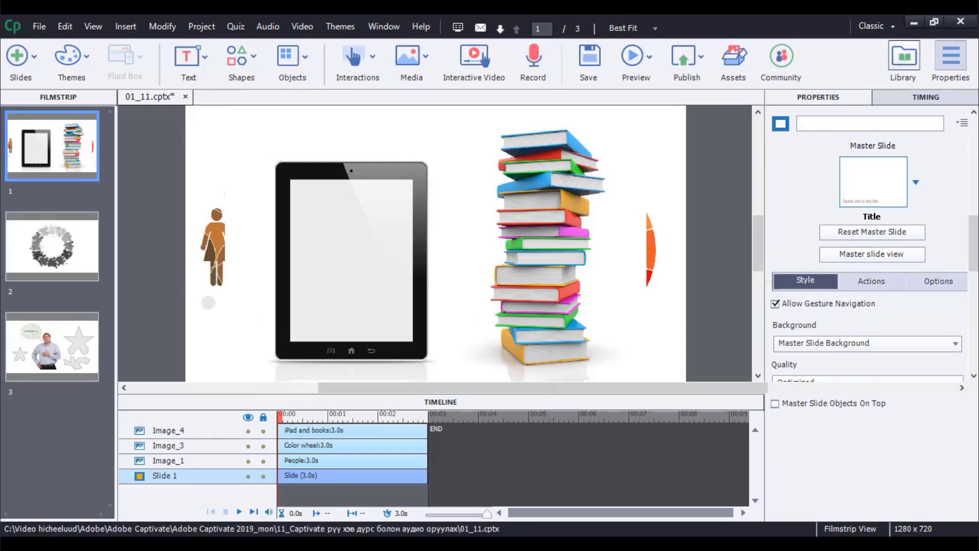
{"action": "left_click", "coordinate": [830, 280]}
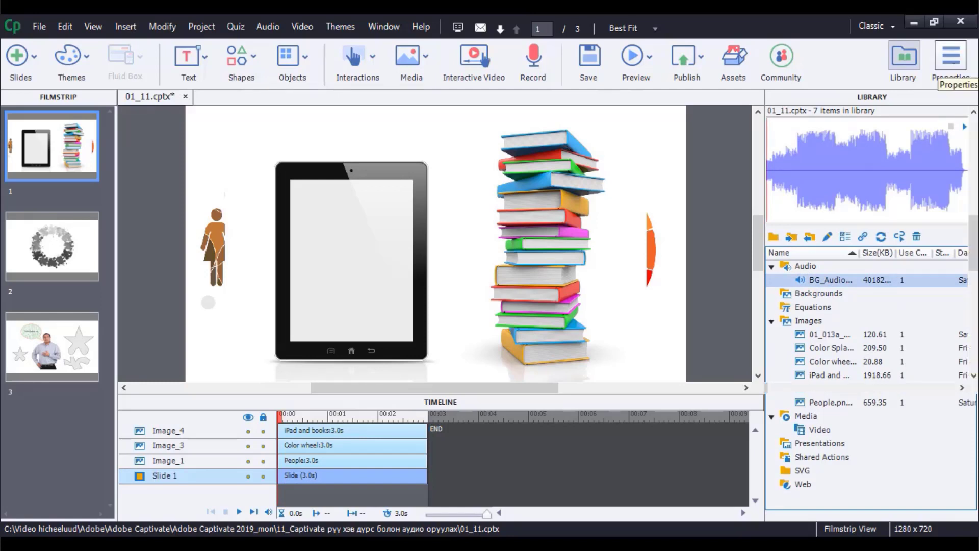
{"action": "left_click", "coordinate": [951, 60]}
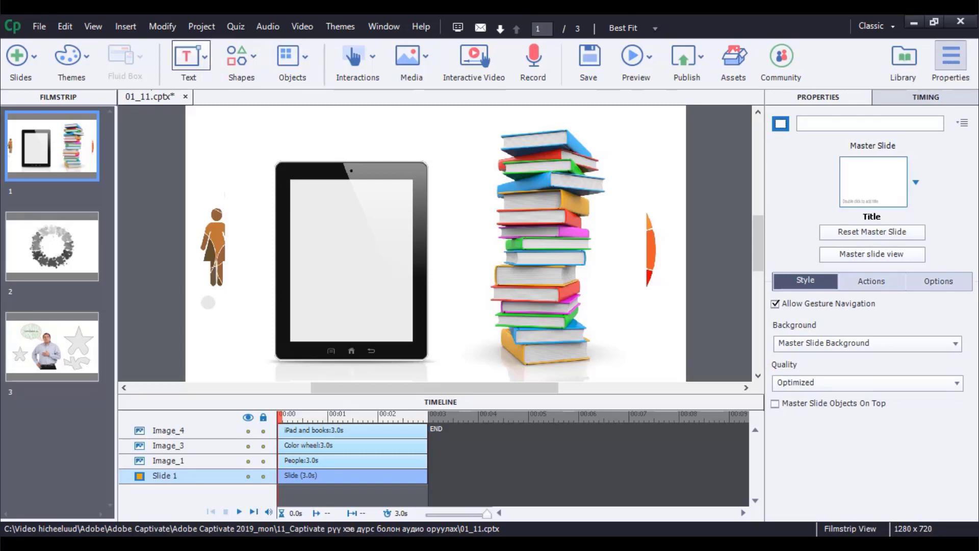
Look through the three slides, then inspect the audio recording options for slide 2 without recording anything
{"action": "left_click", "coordinate": [52, 247]}
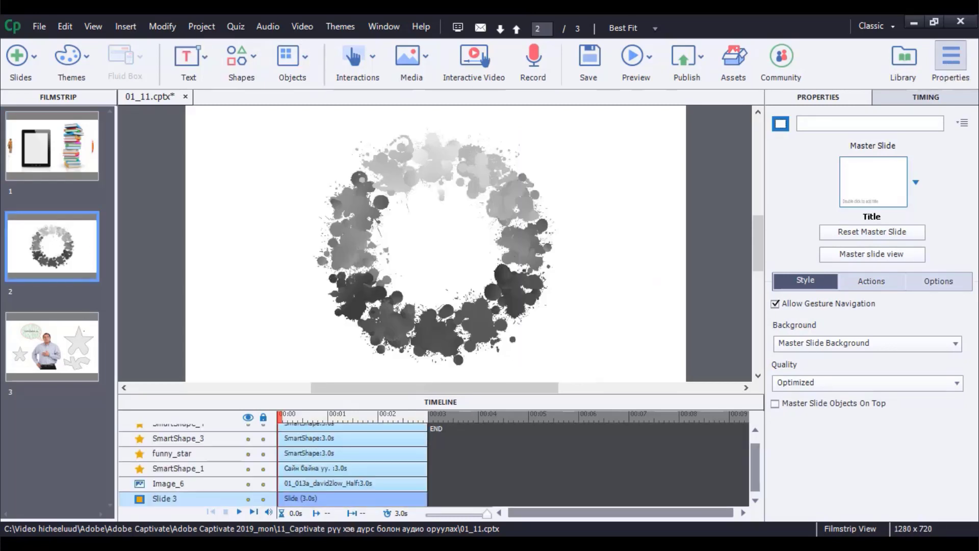
{"action": "left_click", "coordinate": [52, 346]}
{"action": "left_click", "coordinate": [52, 146]}
{"action": "left_click", "coordinate": [52, 246]}
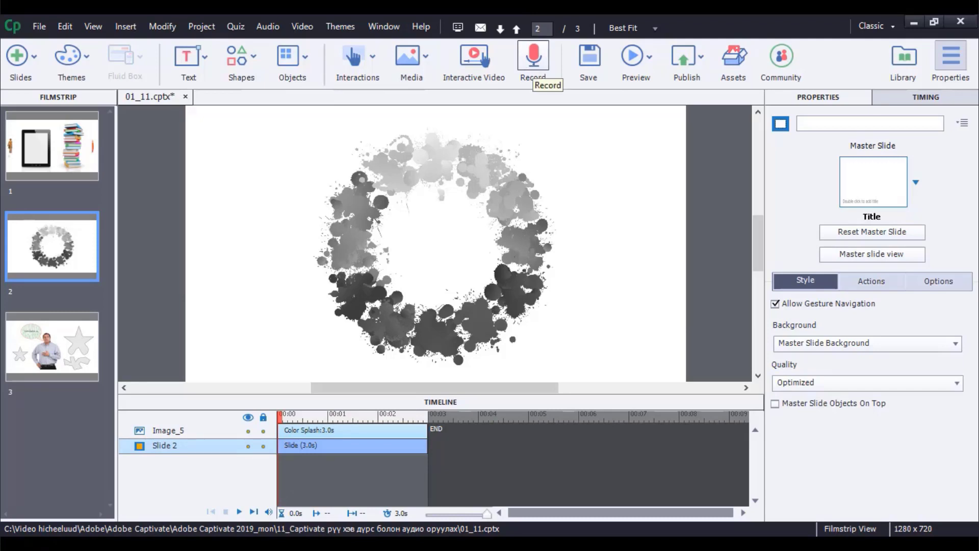
{"action": "left_click", "coordinate": [534, 71]}
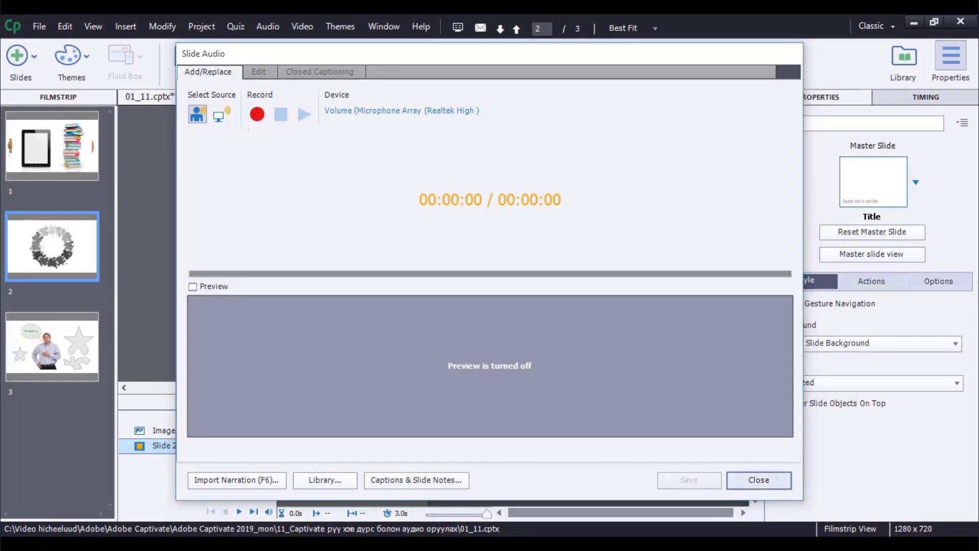
{"action": "left_click", "coordinate": [759, 480]}
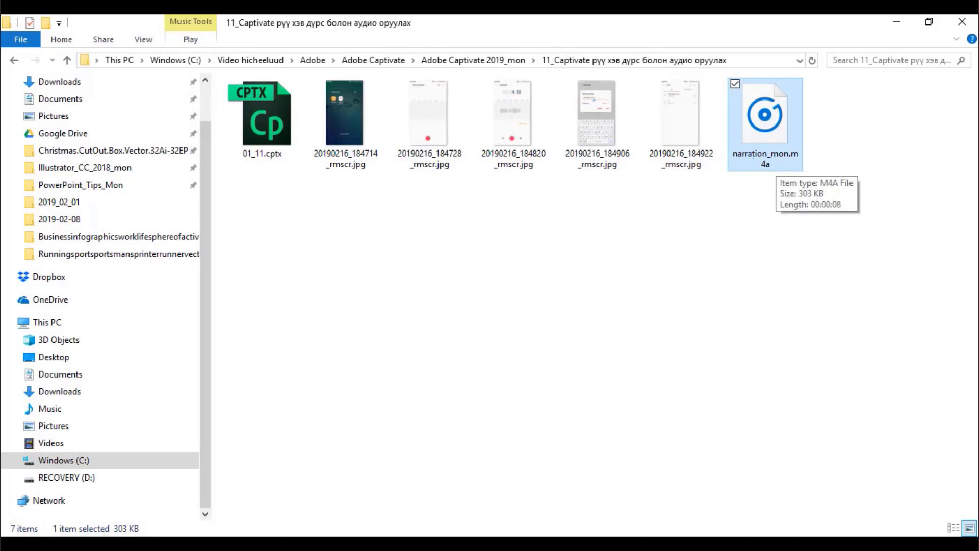
Open the narration_mon.m4a recording in Adobe Audition CC 2019
{"action": "right_click", "coordinate": [763, 146]}
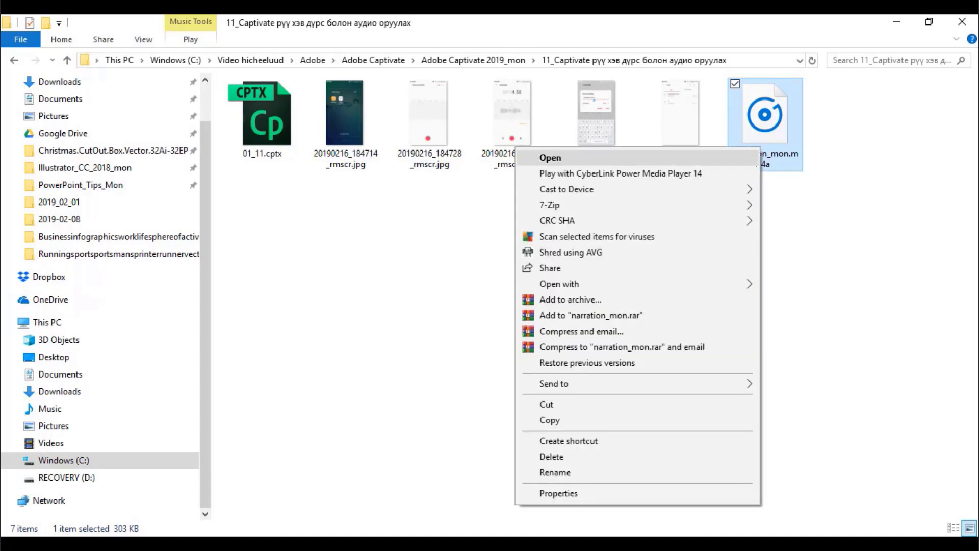
{"action": "mouse_move", "coordinate": [750, 284]}
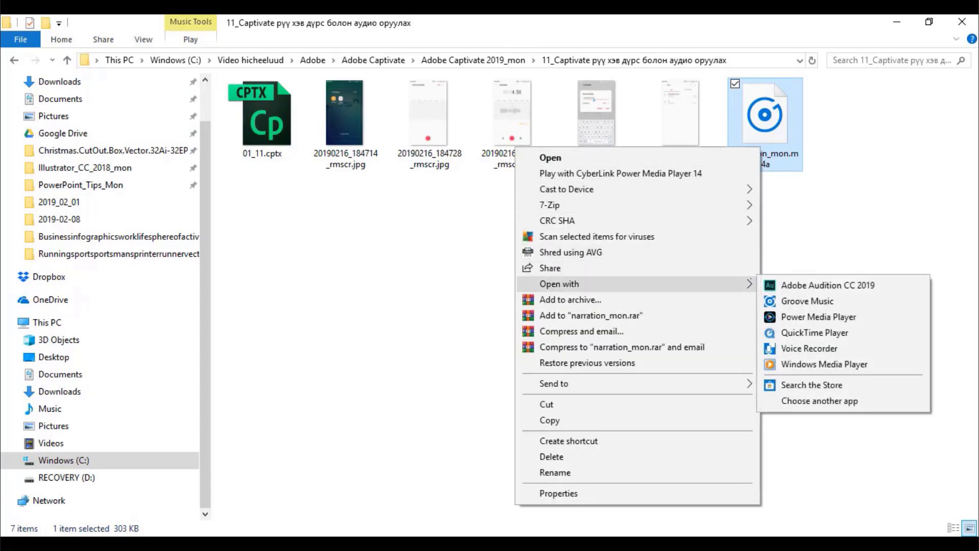
{"action": "left_click", "coordinate": [779, 285]}
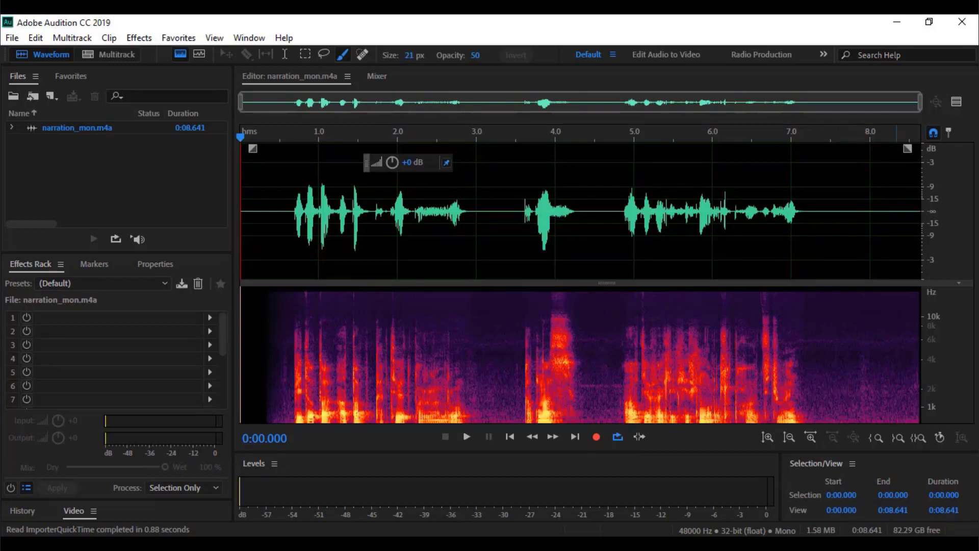
Select the entire narration waveform and capture a noise print from it
{"action": "mouse_move", "coordinate": [920, 212]}
{"action": "left_mouse_down"}
{"action": "mouse_move", "coordinate": [603, 212]}
{"action": "mouse_move", "coordinate": [920, 211]}
{"action": "left_mouse_up"}
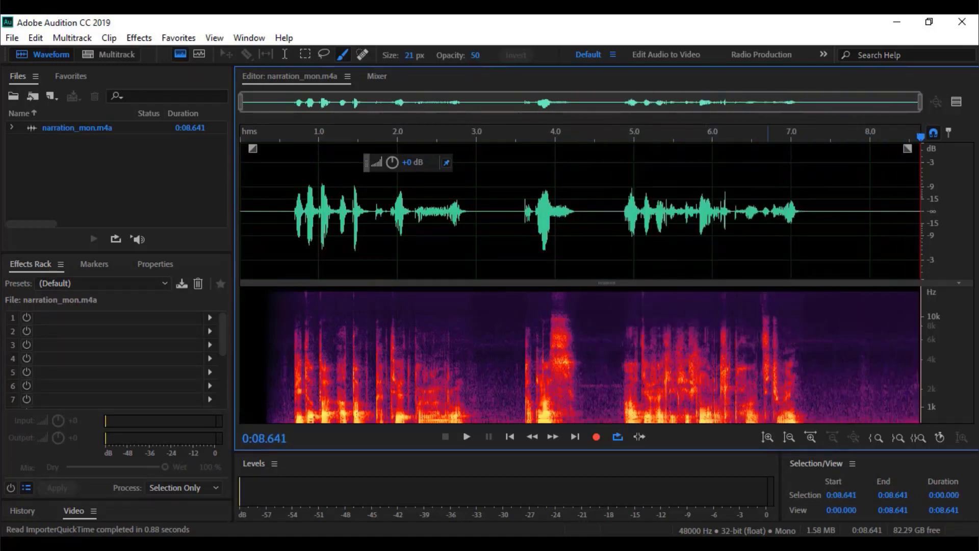
{"action": "left_click_drag", "start_coordinate": [920, 212], "coordinate": [240, 212]}
{"action": "left_click", "coordinate": [139, 38]}
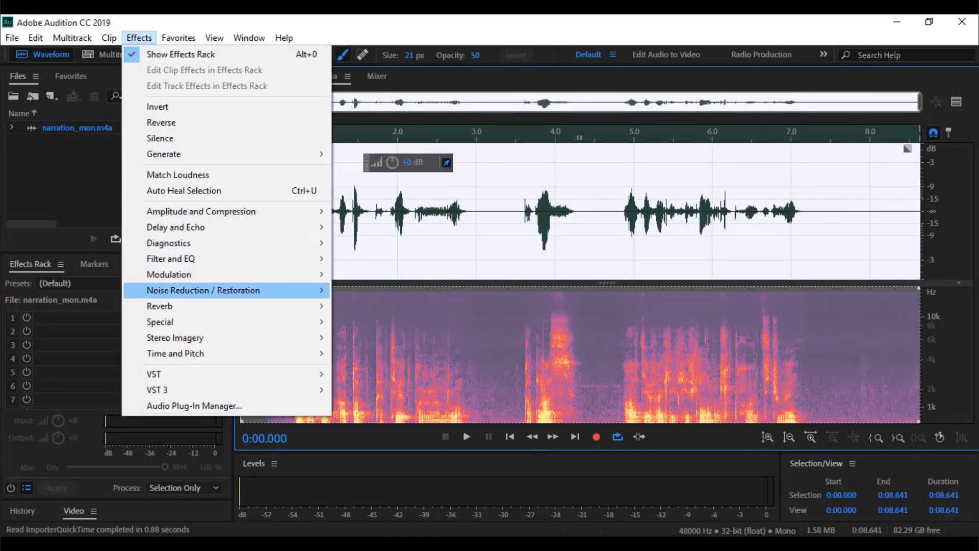
{"action": "mouse_move", "coordinate": [306, 291]}
{"action": "left_click", "coordinate": [378, 288]}
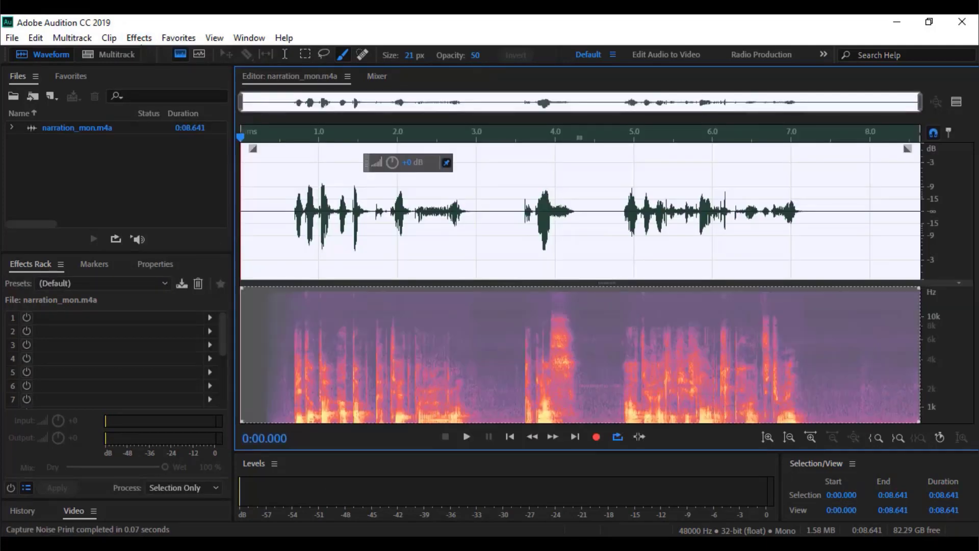
Apply Adaptive Noise Reduction with the default preset to the whole narration and raise its volume by about 5.1 dB
{"action": "left_click", "coordinate": [139, 38]}
{"action": "mouse_move", "coordinate": [306, 290]}
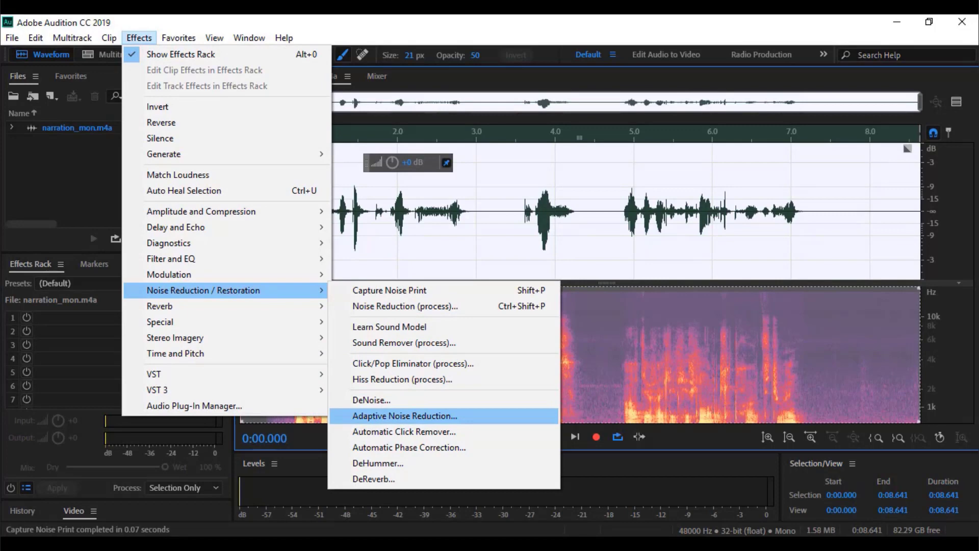
{"action": "left_click", "coordinate": [405, 416]}
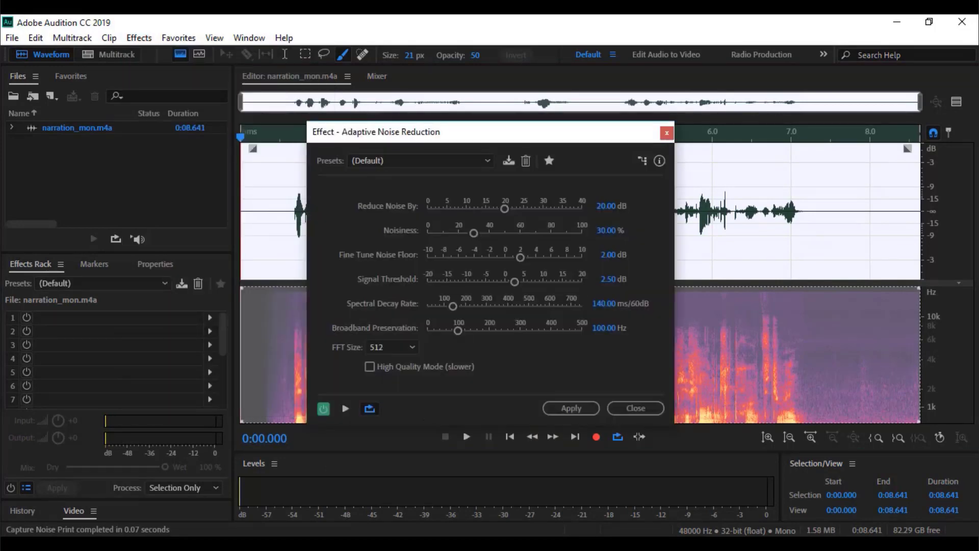
{"action": "left_click", "coordinate": [571, 408]}
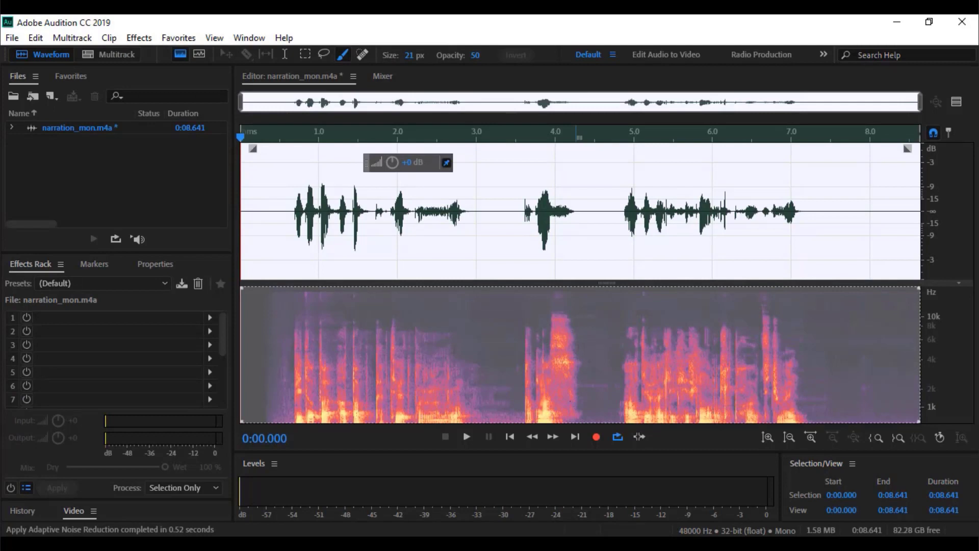
{"action": "left_click_drag", "start_coordinate": [392, 162], "coordinate": [417, 162]}
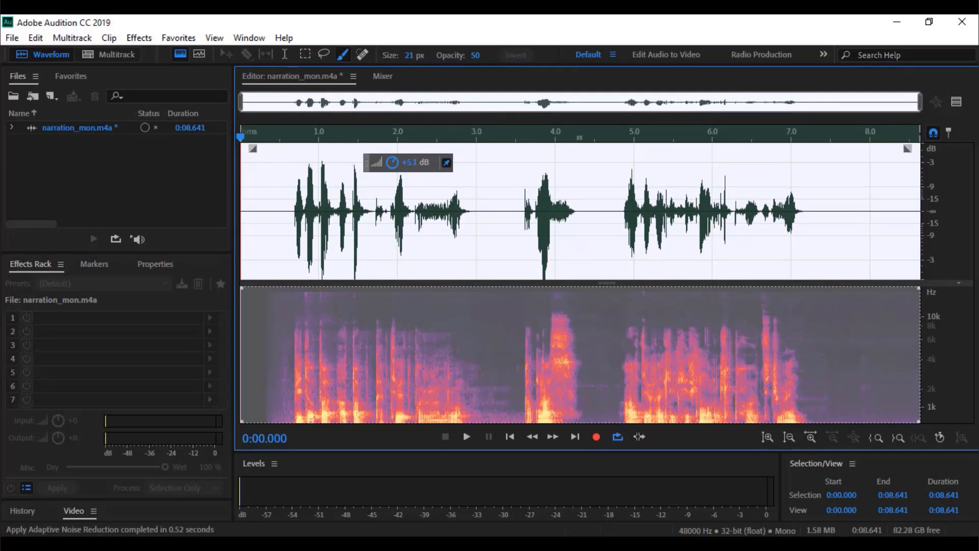
Select the narration from about 0:00.464 to 0:07.795 and save that selection as narration_mon.mp3 in the original recording's folder
{"action": "left_click_drag", "start_coordinate": [853, 211], "coordinate": [276, 212]}
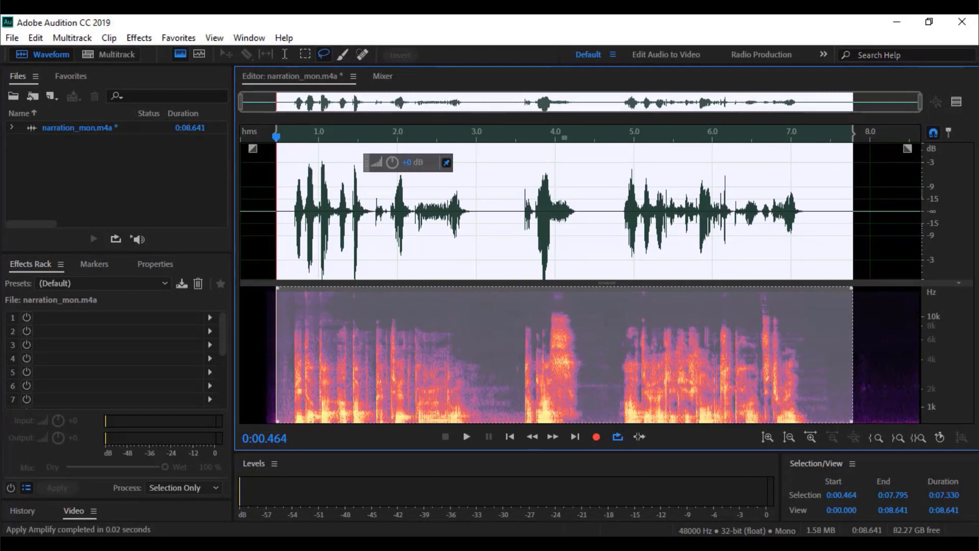
{"action": "left_click", "coordinate": [11, 37]}
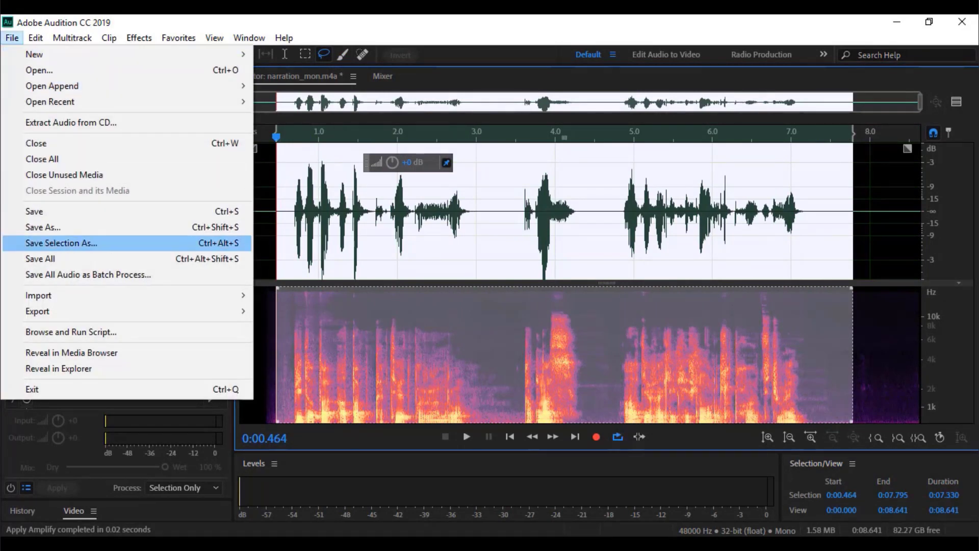
{"action": "key", "text": "Return"}
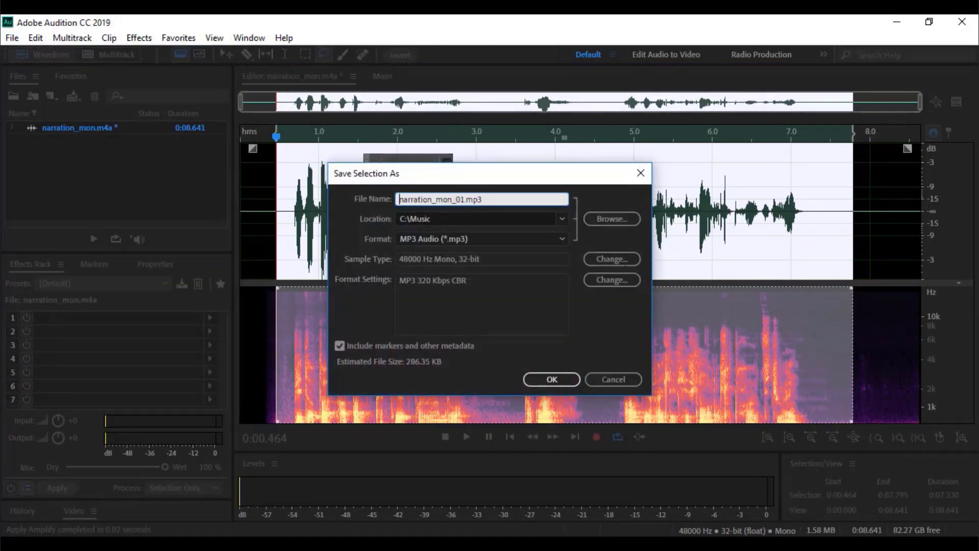
{"action": "left_click", "coordinate": [463, 200]}
{"action": "key", "text": "BackSpace"}
{"action": "key", "text": "BackSpace"}
{"action": "key", "text": "BackSpace"}
{"action": "type", "text": "."}
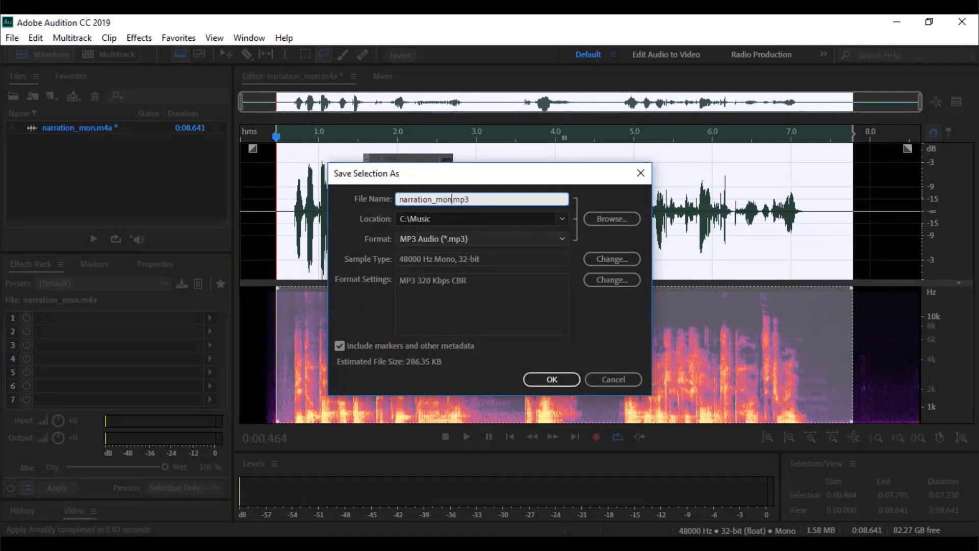
{"action": "key", "text": "Tab"}
{"action": "key", "text": "Return"}
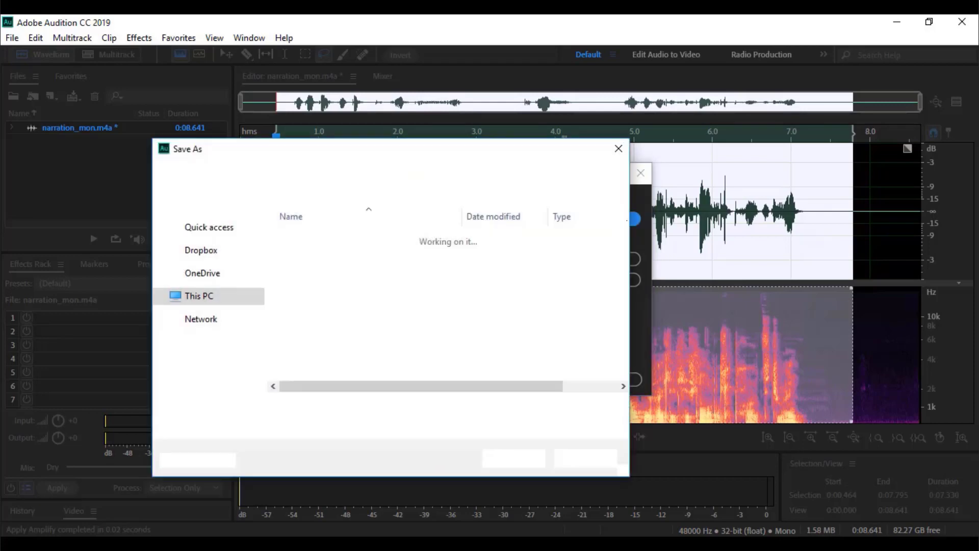
{"action": "key", "text": "Return"}
{"action": "left_click", "coordinate": [551, 379]}
{"action": "key", "text": "Return"}
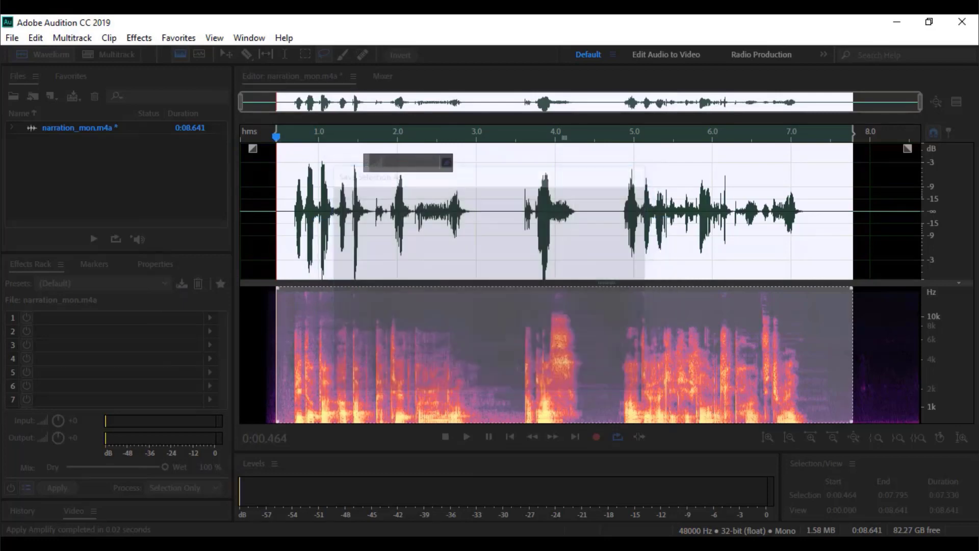
Check for narration_mon.mp3 in the project folder, then switch to Adobe Captivate and choose that file as audio for slide 2
{"action": "key", "text": "alt+Tab"}
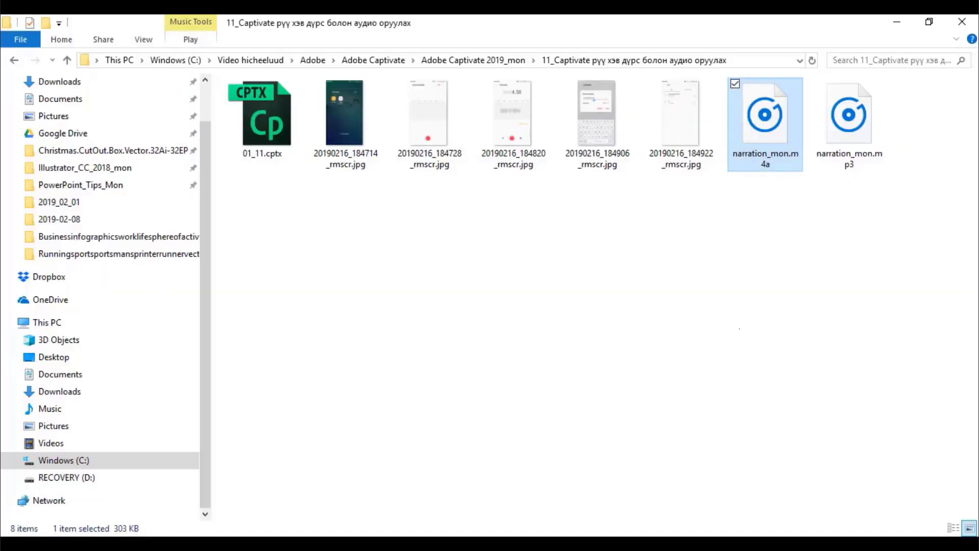
{"action": "left_click", "coordinate": [849, 125]}
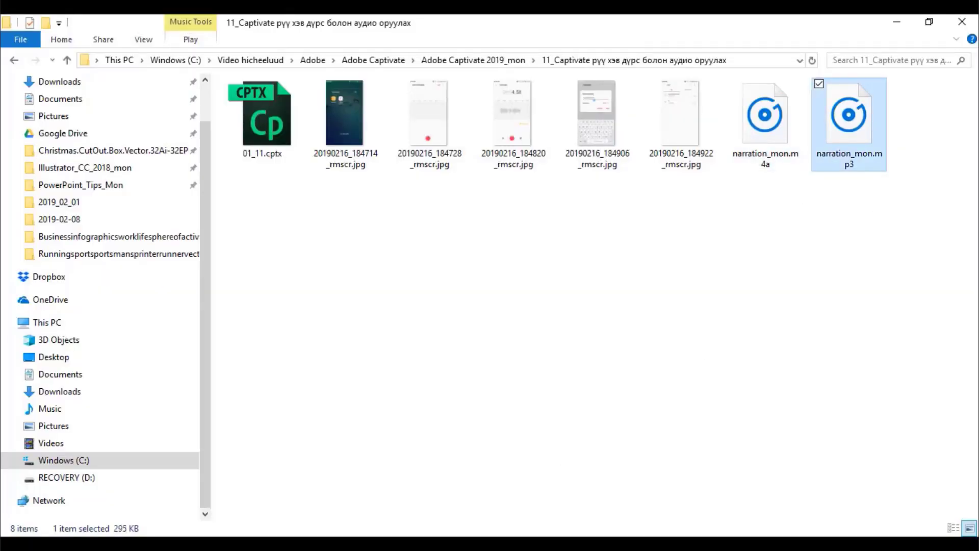
{"action": "key", "text": "alt+Tab"}
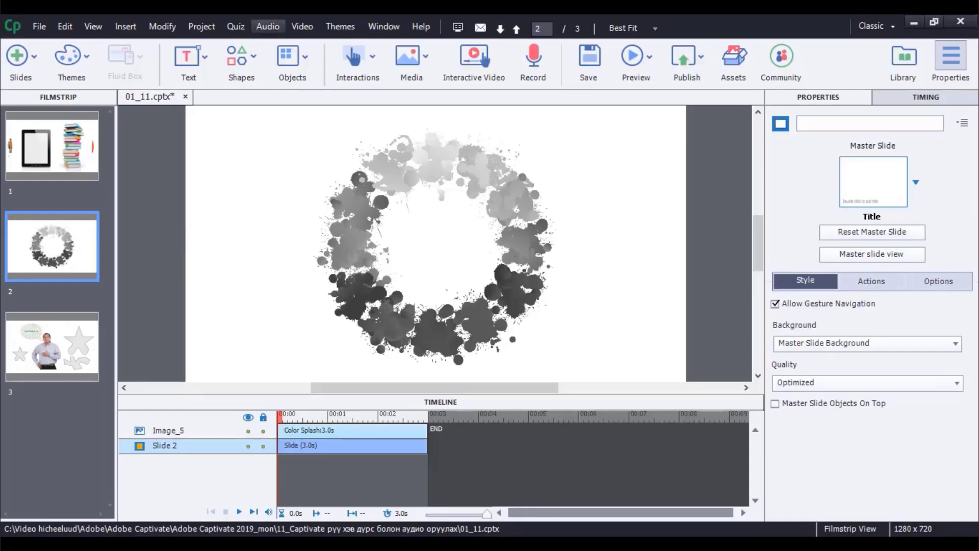
{"action": "left_click", "coordinate": [267, 26]}
{"action": "mouse_move", "coordinate": [309, 43]}
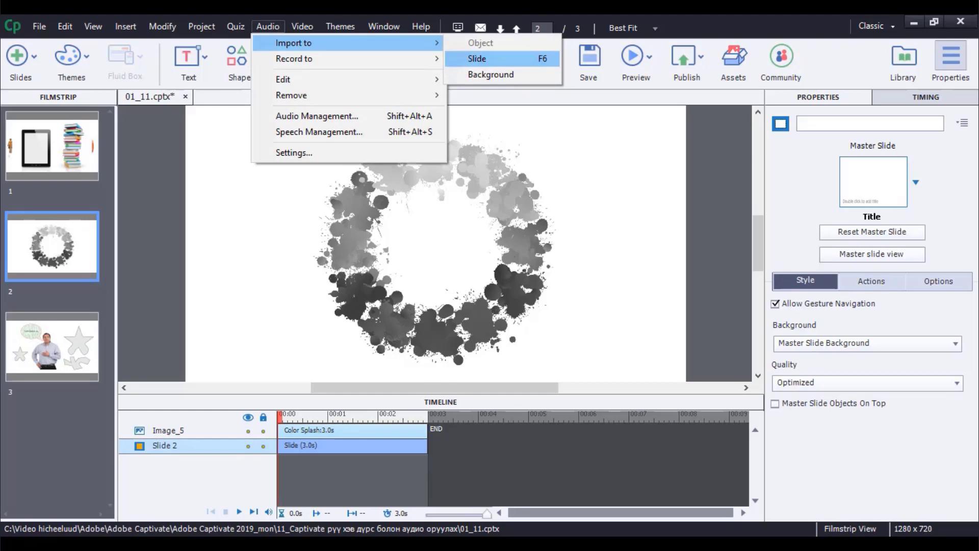
{"action": "left_click", "coordinate": [477, 59]}
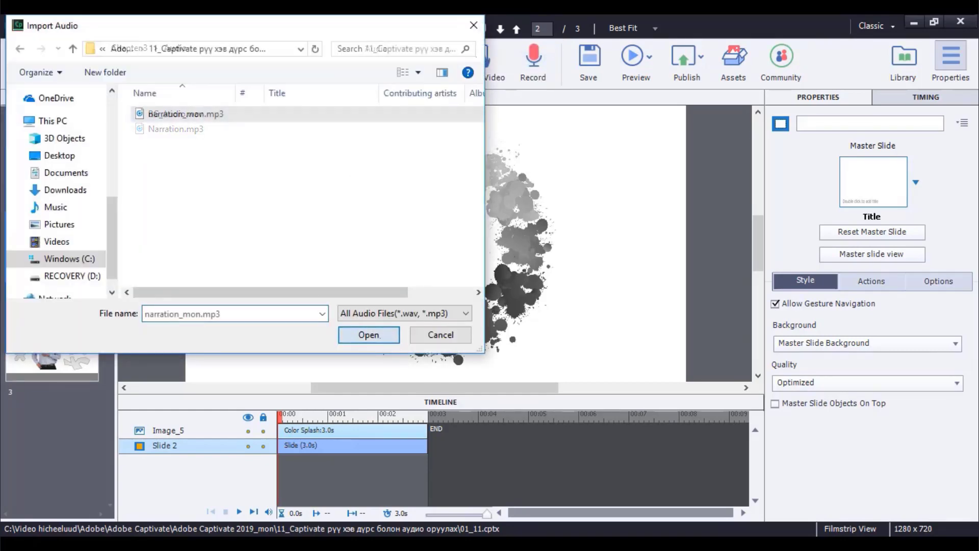
{"action": "key", "text": "Return"}
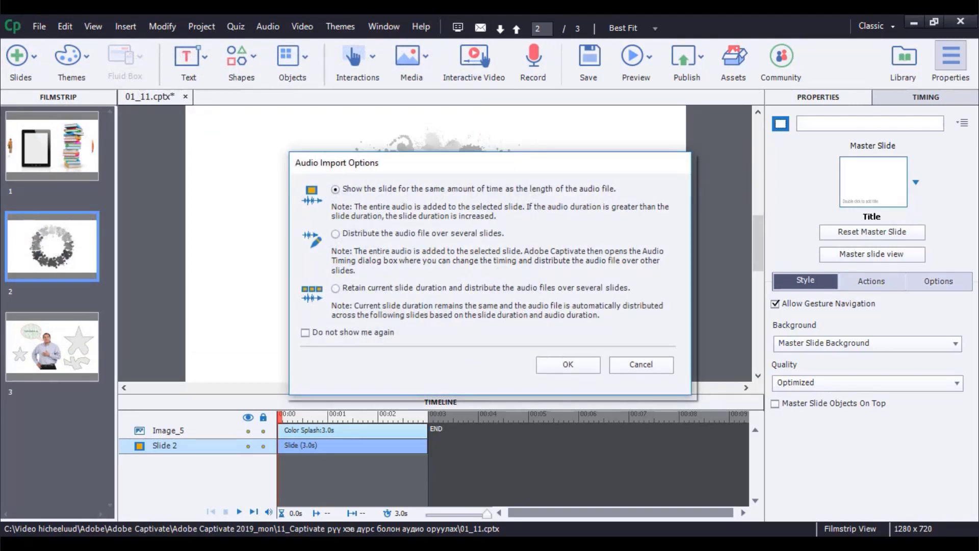
Go through the audio import options and import with the slide shown for the same time as the audio file's length
{"action": "left_click", "coordinate": [335, 234]}
{"action": "left_click", "coordinate": [335, 289]}
{"action": "left_click", "coordinate": [335, 234]}
{"action": "left_click", "coordinate": [335, 190]}
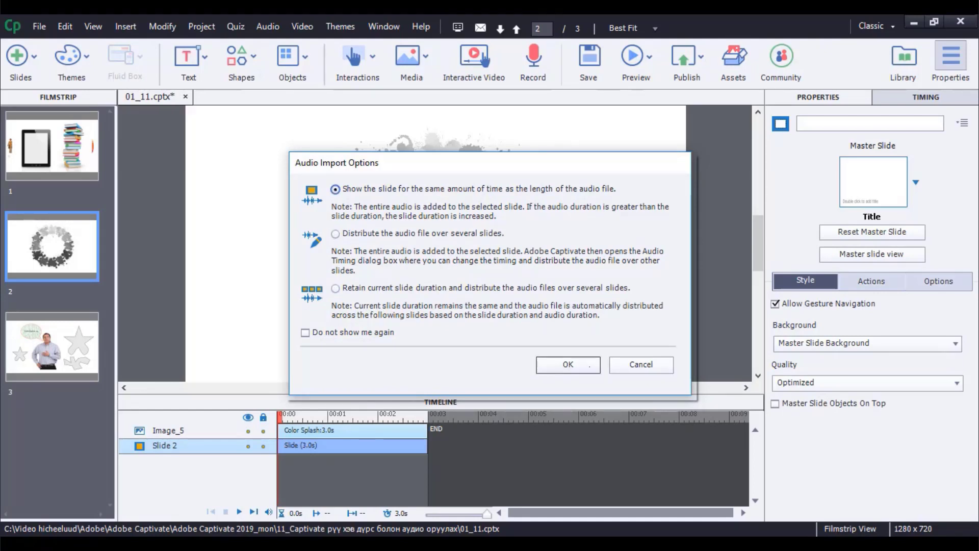
{"action": "left_click", "coordinate": [588, 365]}
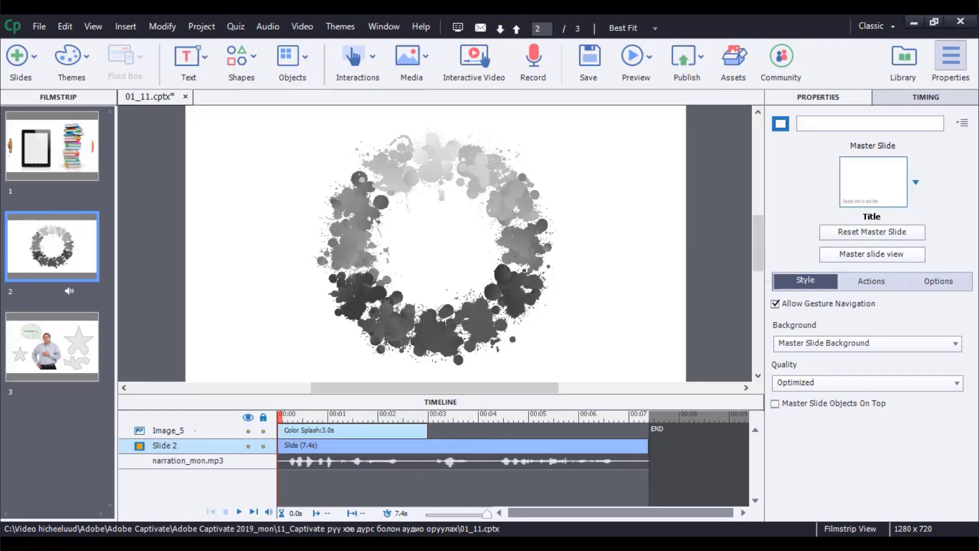
Set the Color Splash image on slide 2 to show for the rest of the slide
{"action": "left_click", "coordinate": [196, 431]}
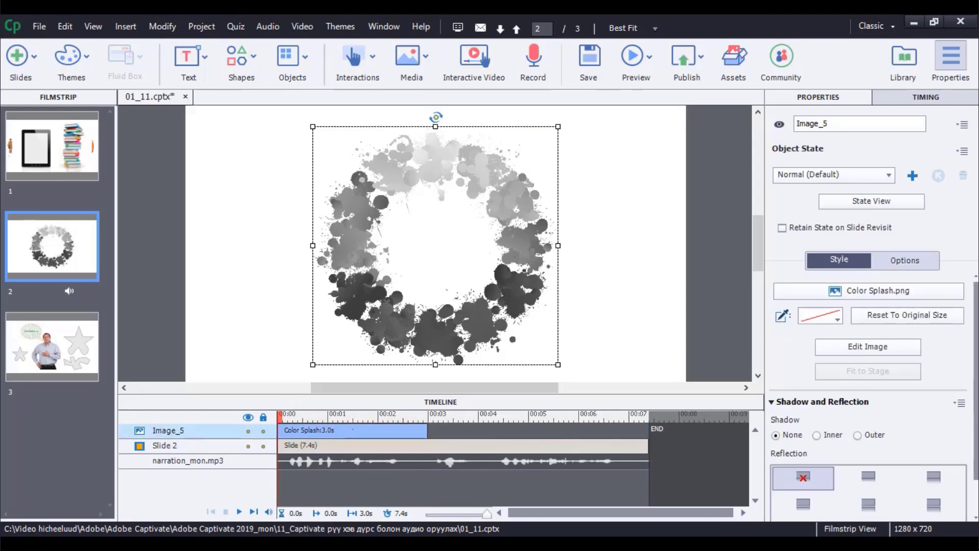
{"action": "right_click", "coordinate": [366, 142]}
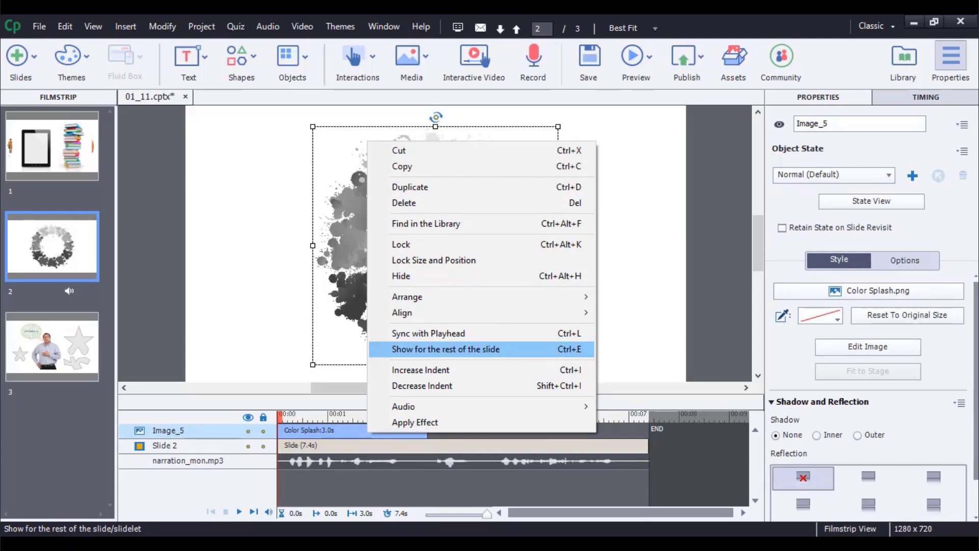
{"action": "left_click", "coordinate": [445, 349]}
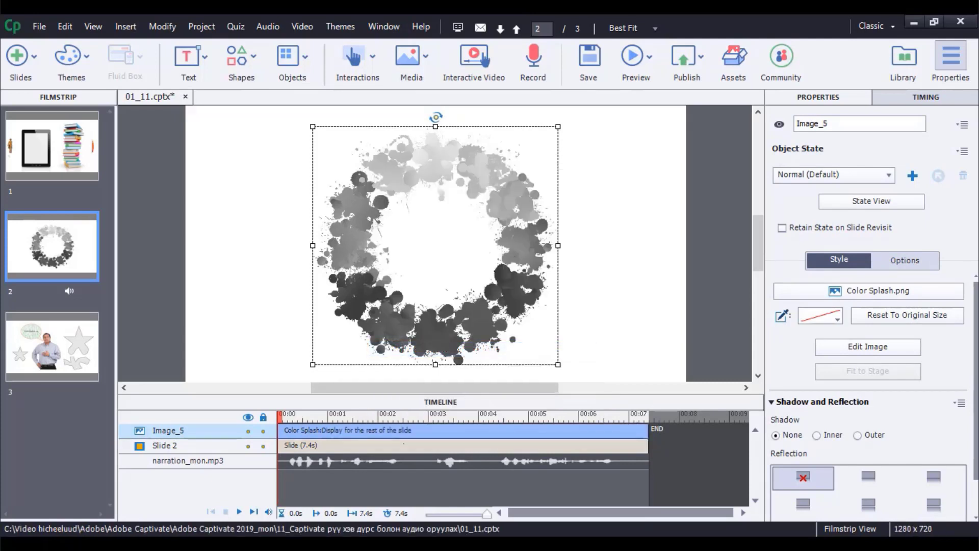
Go to slide 3 and enable Stop Background Audio in its audio options
{"action": "left_click", "coordinate": [52, 347]}
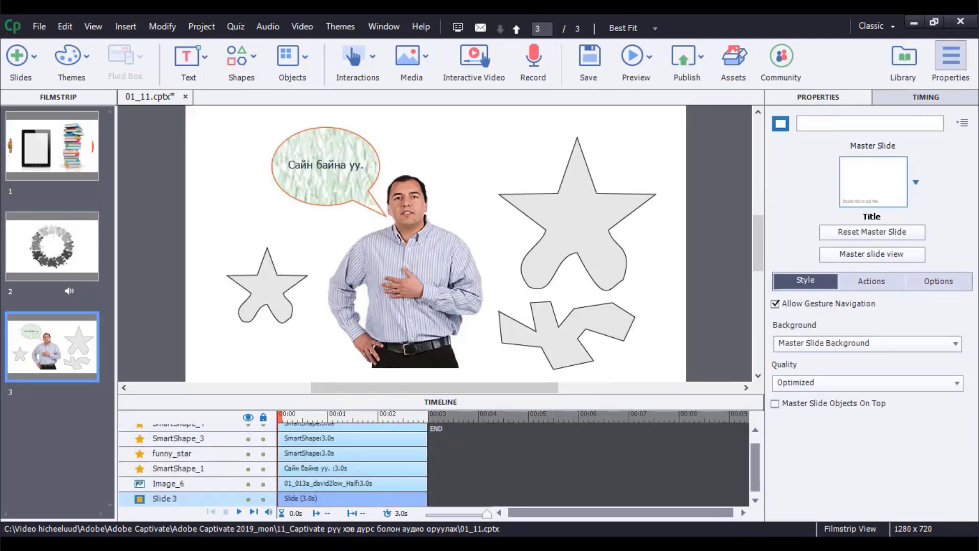
{"action": "left_click", "coordinate": [938, 280]}
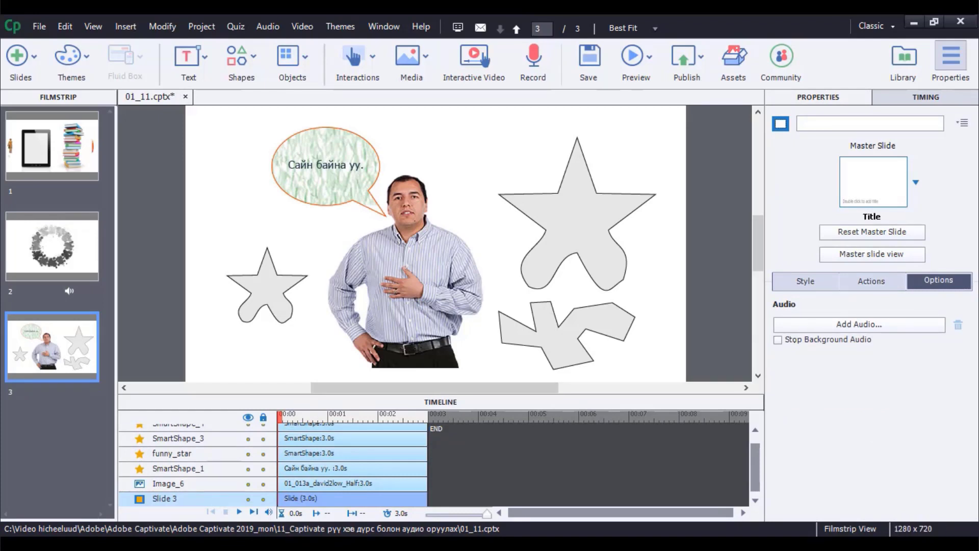
{"action": "key", "text": "alt+s"}
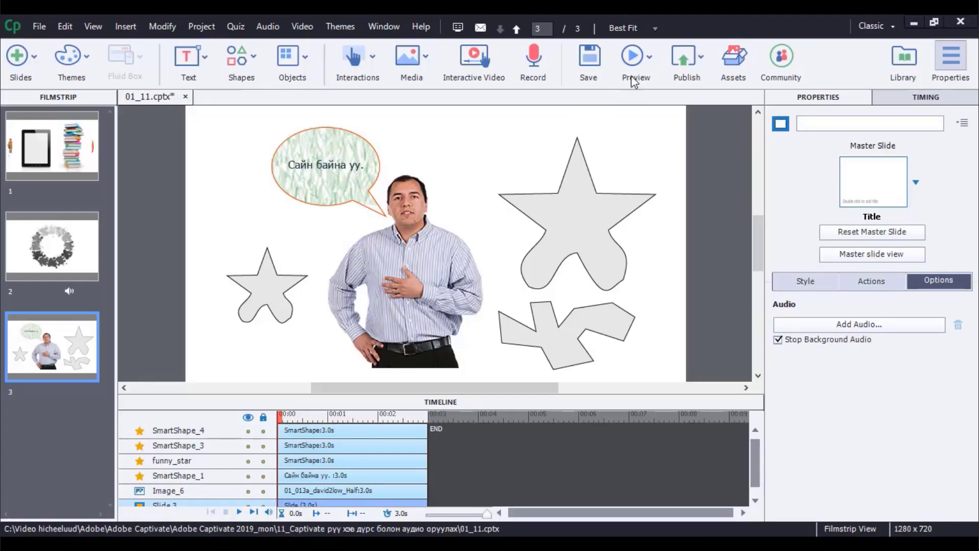
Preview the whole project through slide 3 to check the audio, and close the preview
{"action": "left_click", "coordinate": [646, 64]}
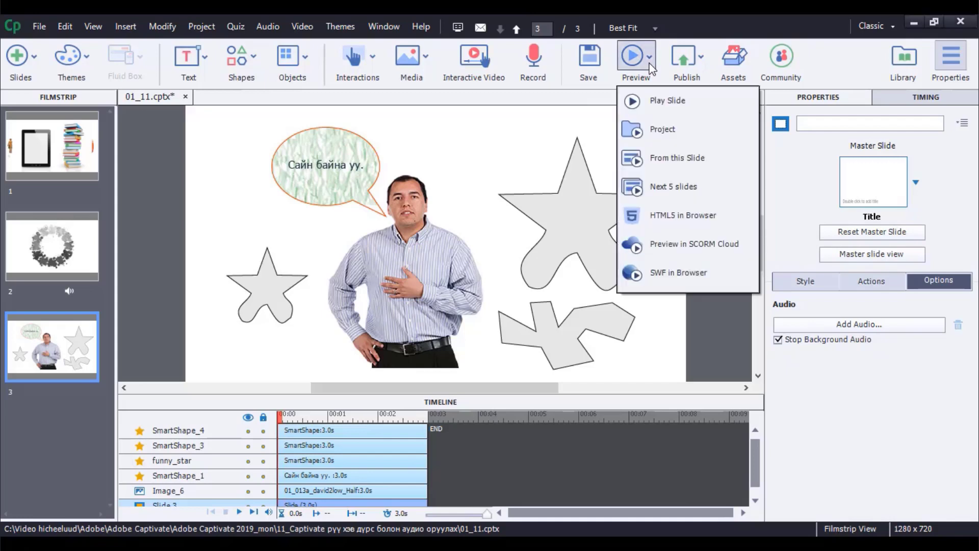
{"action": "left_click", "coordinate": [650, 131]}
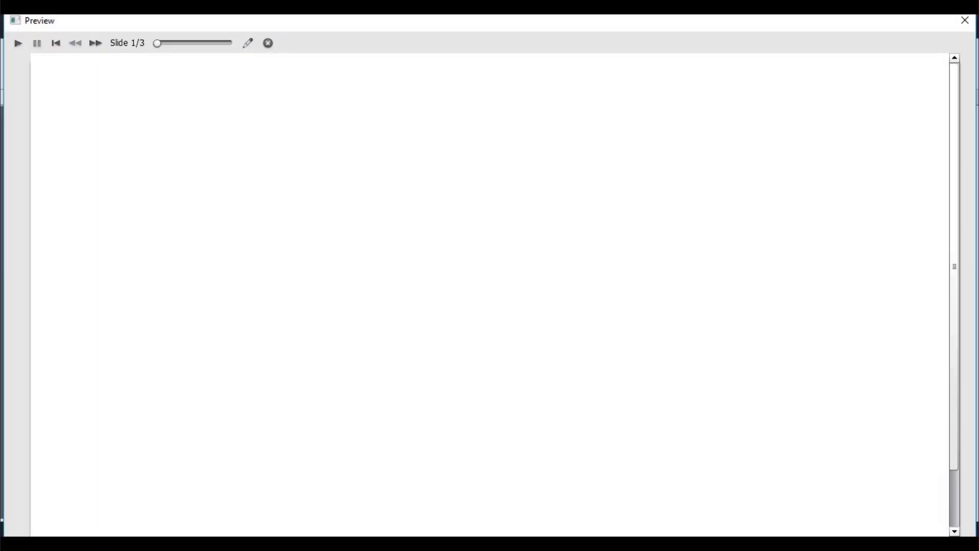
{"action": "left_click", "coordinate": [480, 318]}
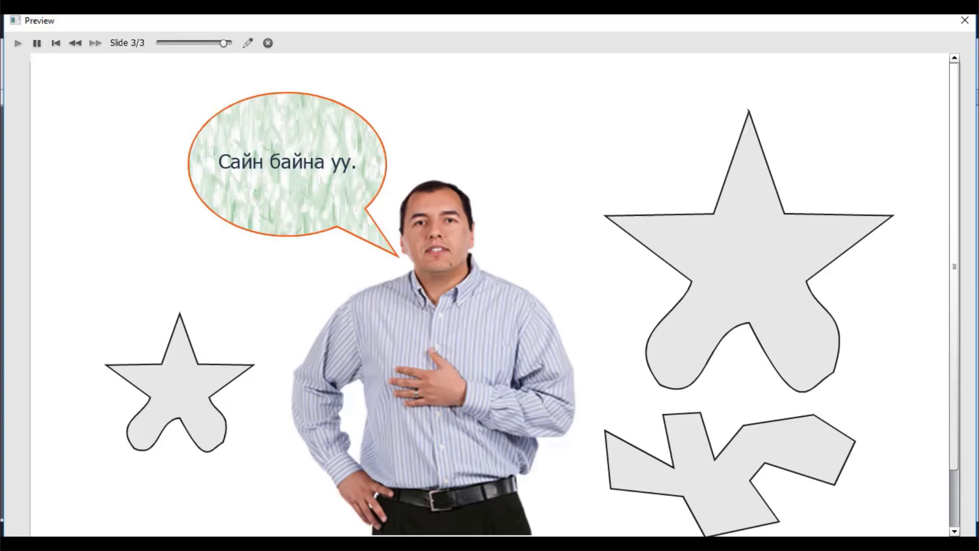
{"action": "left_click", "coordinate": [965, 21]}
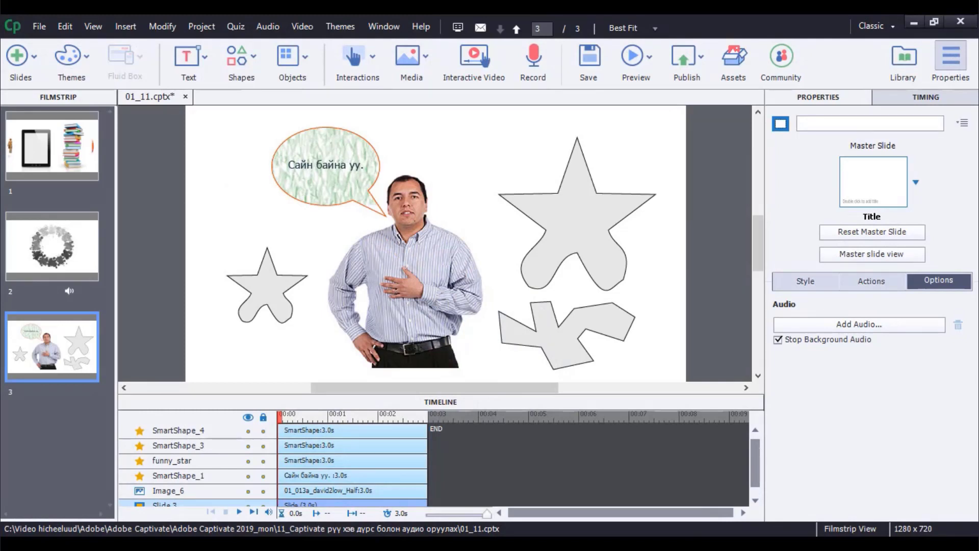
Record object audio for the man's image on slide 3 without calibrating the input, and play the recording back
{"action": "left_click", "coordinate": [433, 304]}
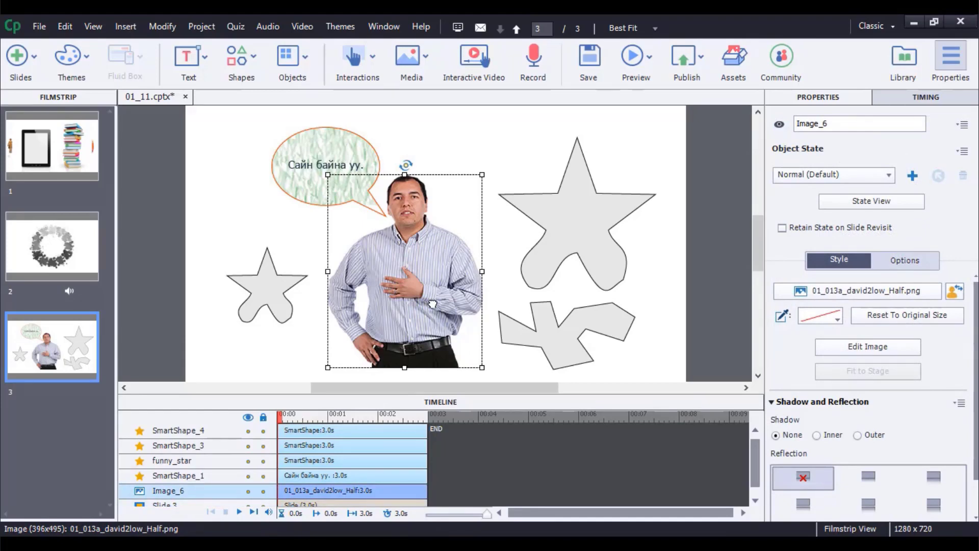
{"action": "left_click", "coordinate": [536, 72]}
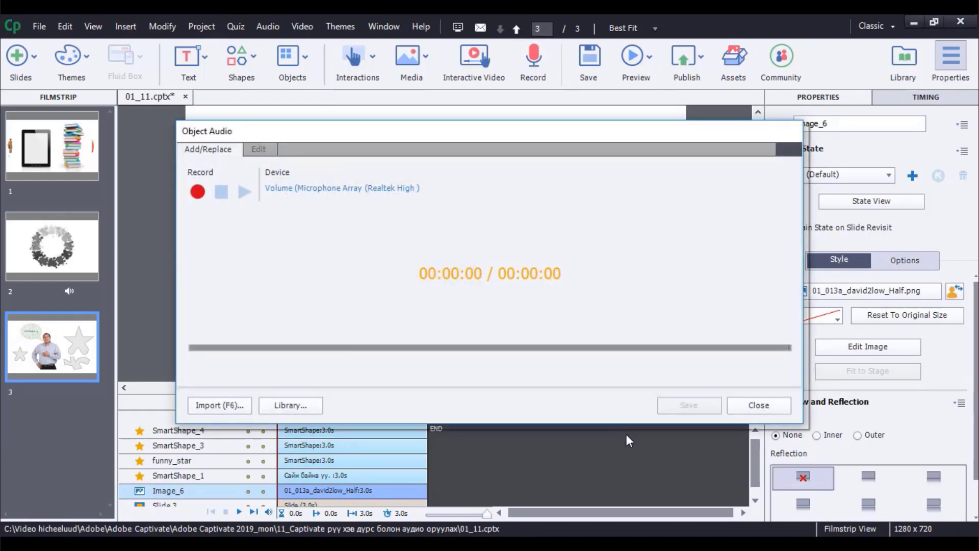
{"action": "left_click", "coordinate": [196, 195]}
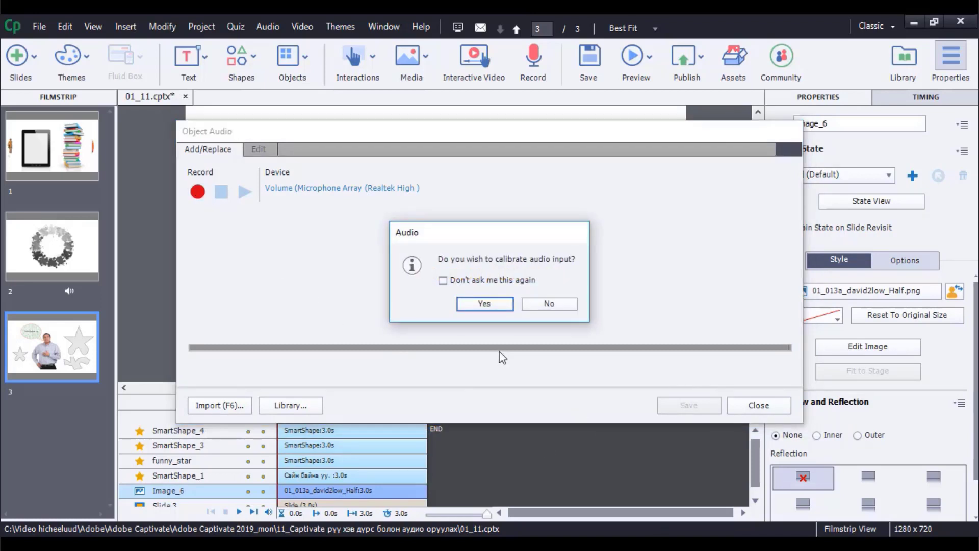
{"action": "left_click", "coordinate": [549, 304]}
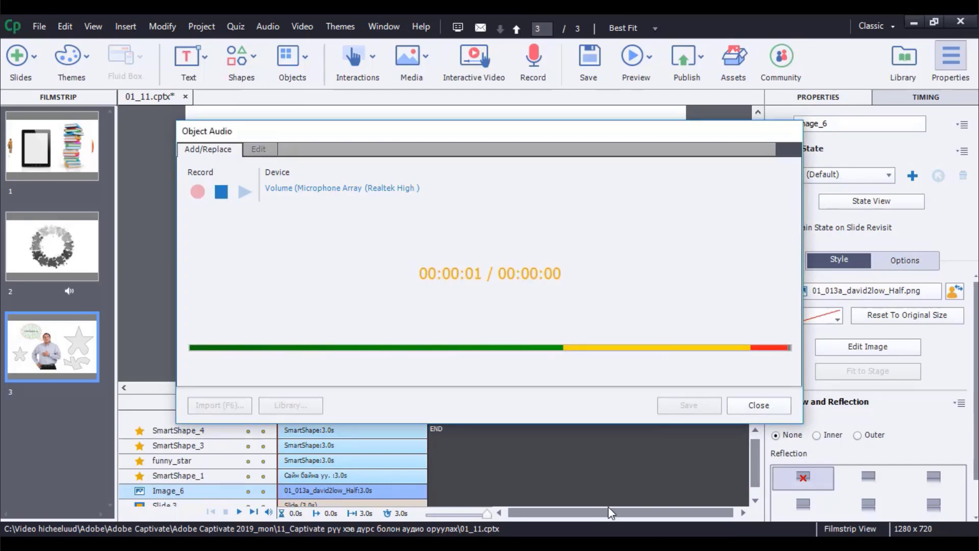
{"action": "left_click", "coordinate": [225, 196]}
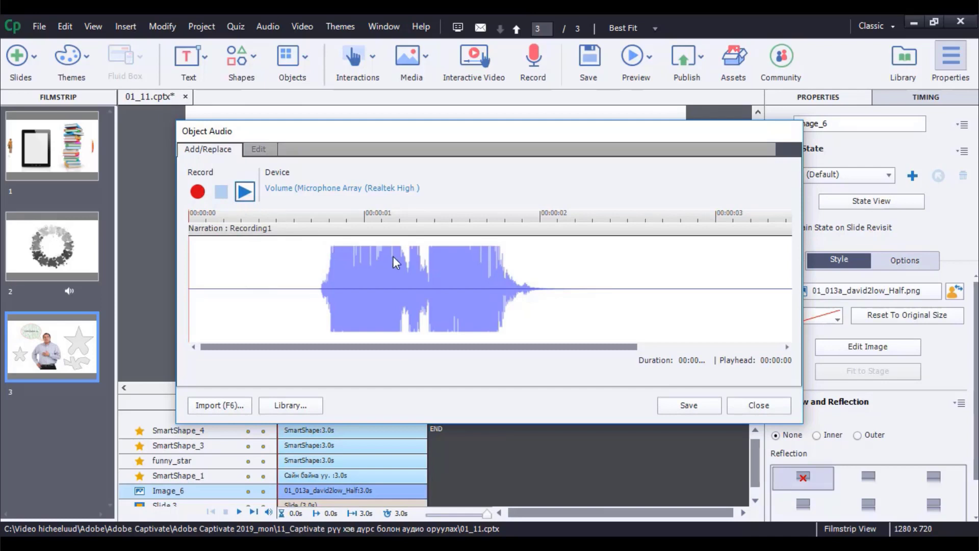
{"action": "left_click", "coordinate": [246, 192]}
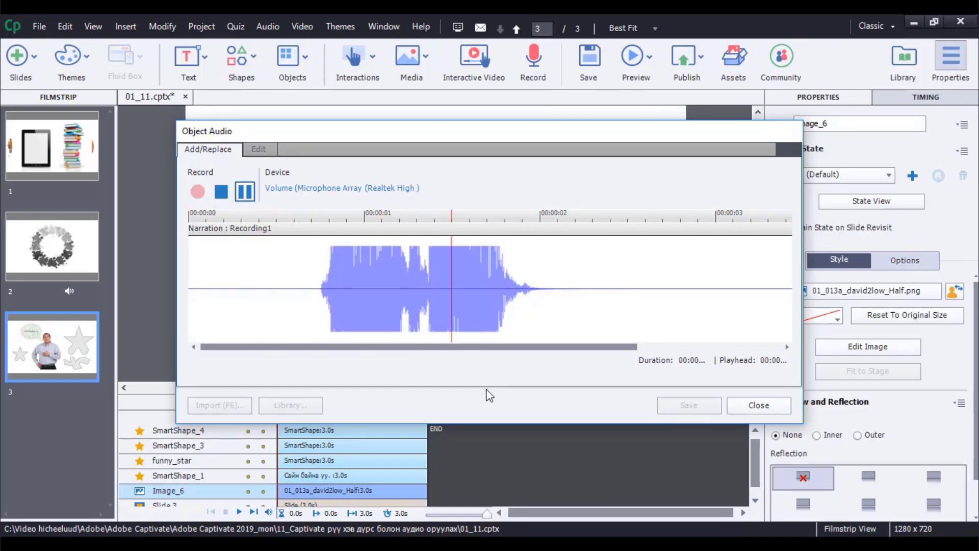
{"action": "left_click", "coordinate": [221, 192]}
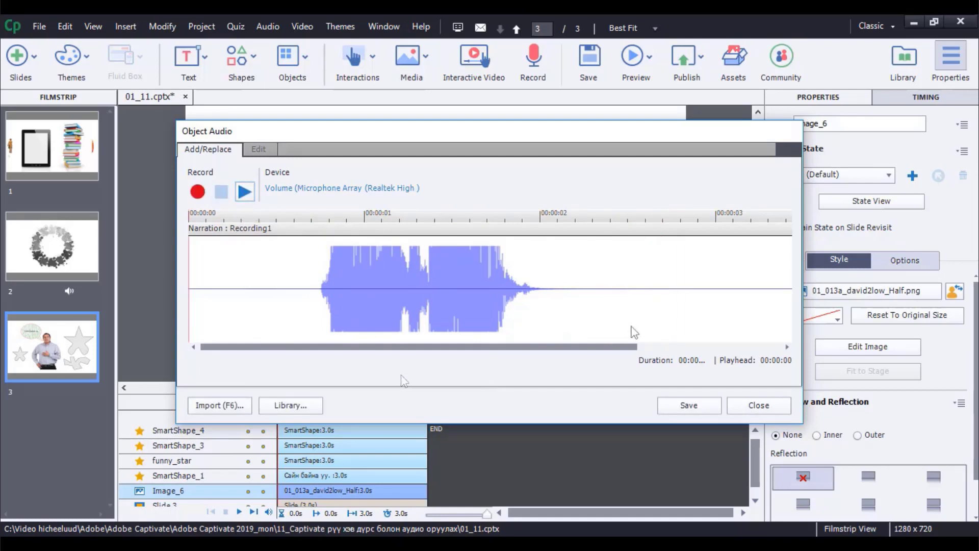
Open the recording for editing and lower its volume with Adjust Volume, leaving audio processing at None
{"action": "left_click", "coordinate": [265, 150]}
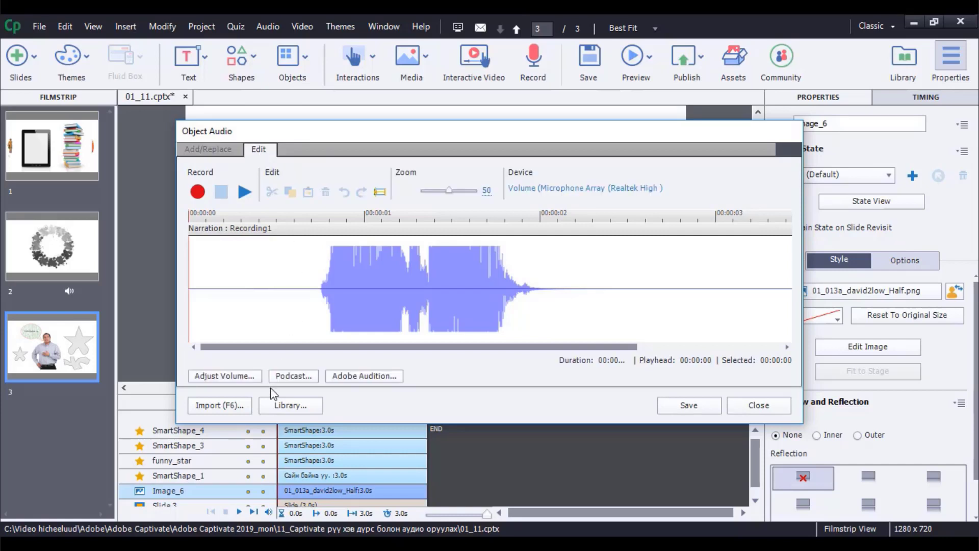
{"action": "left_click", "coordinate": [225, 376]}
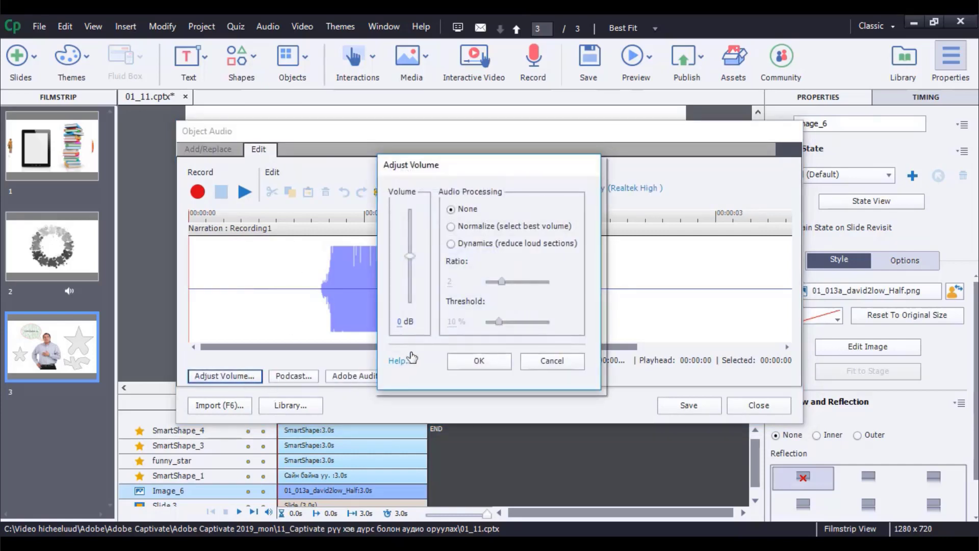
{"action": "left_click_drag", "start_coordinate": [410, 257], "coordinate": [410, 289]}
{"action": "left_click", "coordinate": [479, 359]}
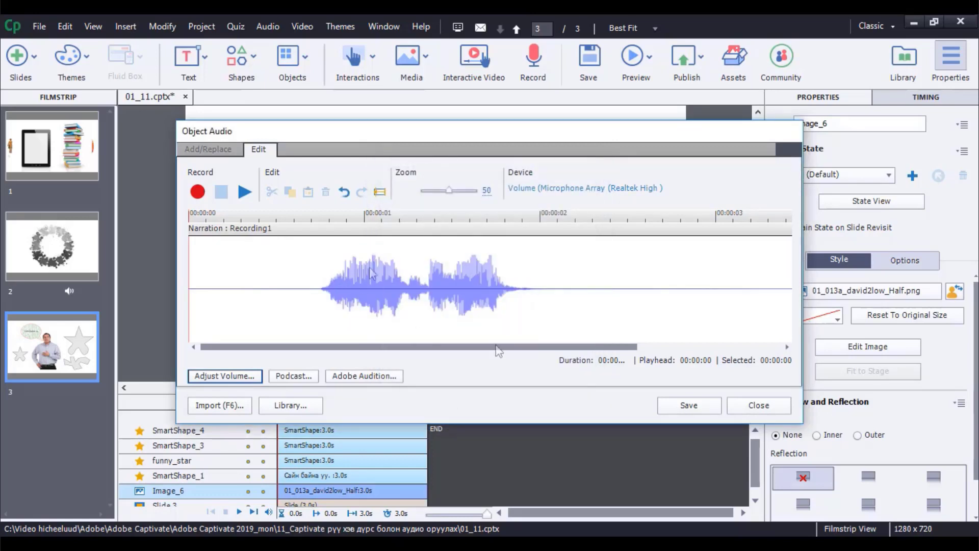
Trim the silent stretches before and after the speech from the recording
{"action": "left_click_drag", "start_coordinate": [554, 294], "coordinate": [714, 298]}
{"action": "left_click_drag", "start_coordinate": [773, 299], "coordinate": [788, 300]}
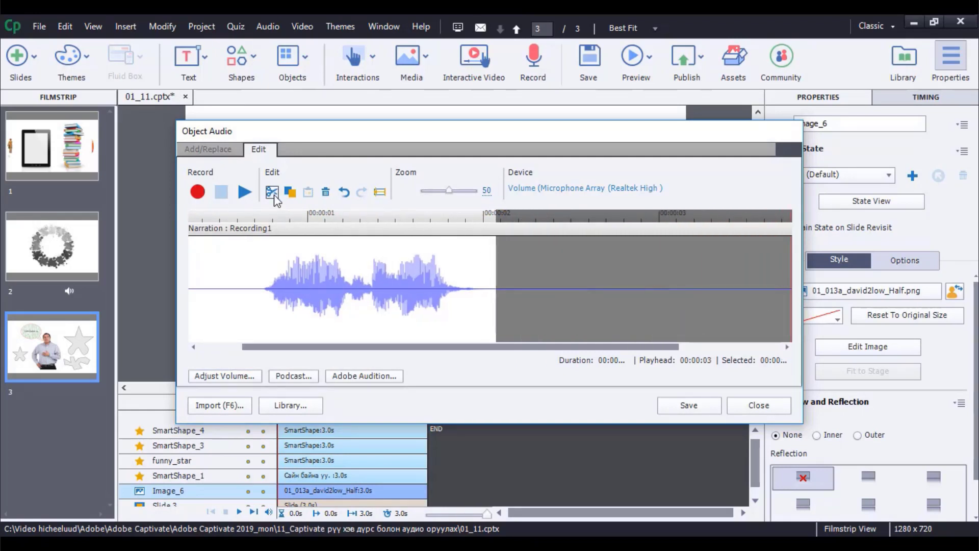
{"action": "left_click", "coordinate": [326, 191]}
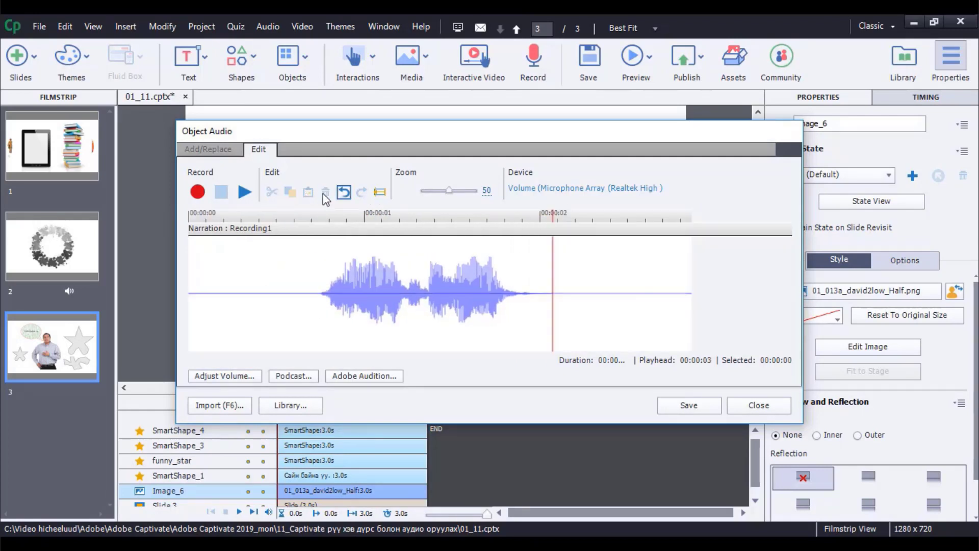
{"action": "left_click_drag", "start_coordinate": [306, 293], "coordinate": [188, 293]}
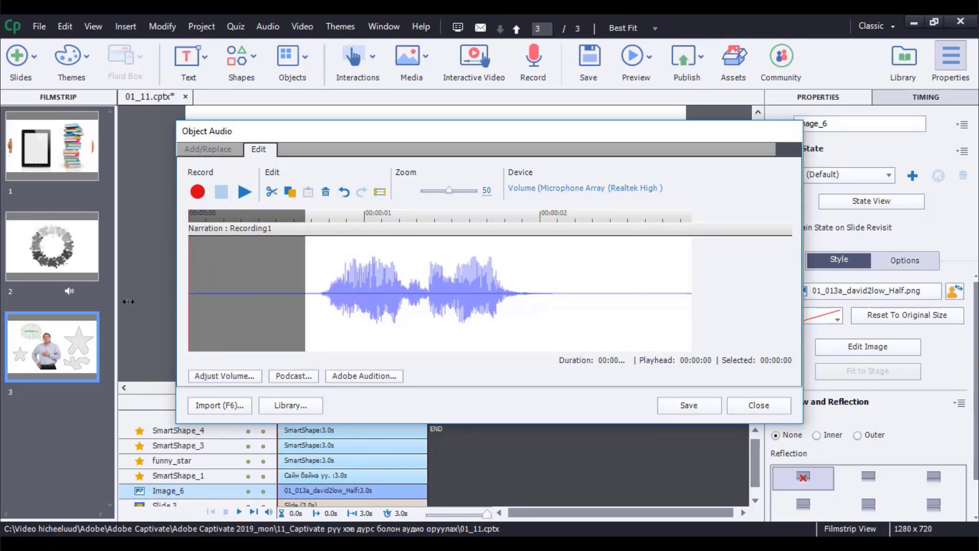
{"action": "left_click", "coordinate": [326, 193]}
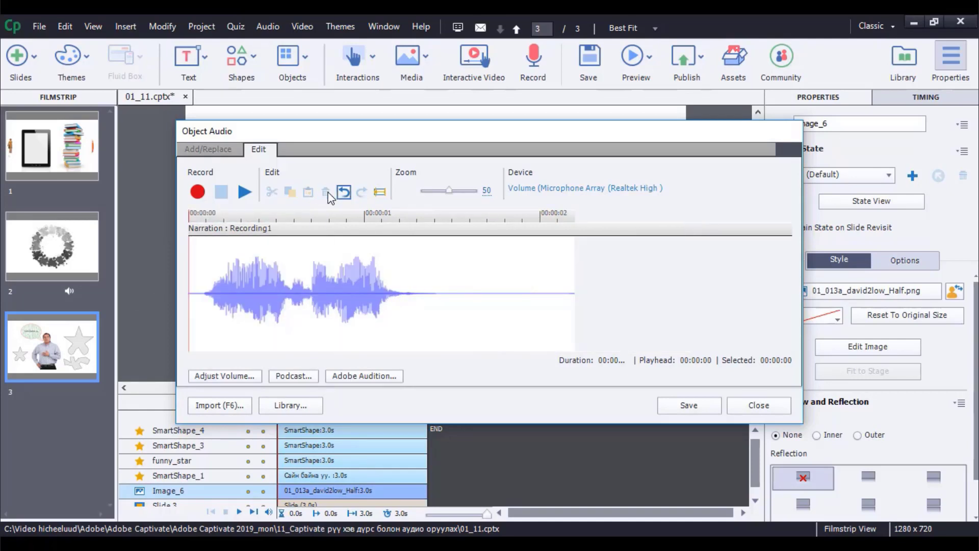
{"action": "left_click_drag", "start_coordinate": [462, 303], "coordinate": [590, 316]}
{"action": "left_click", "coordinate": [272, 193]}
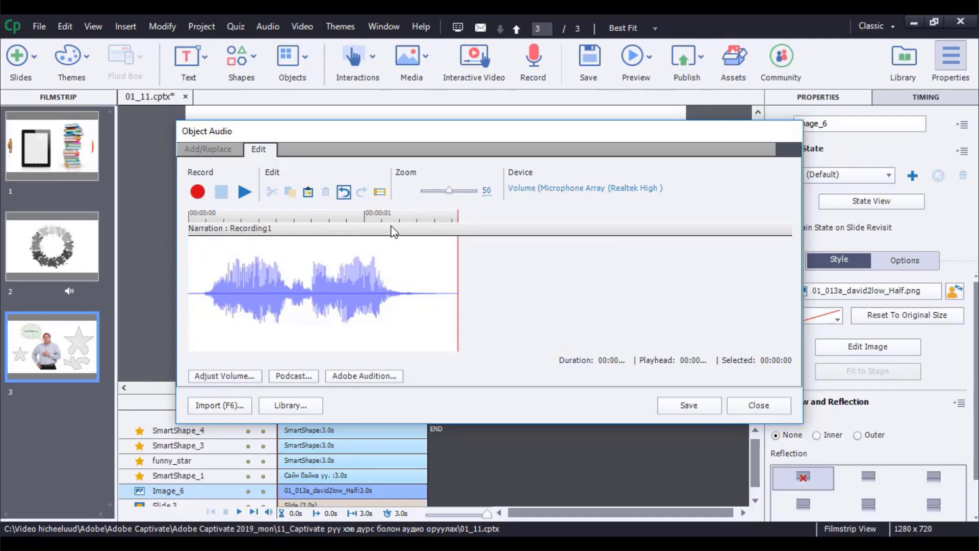
Insert 1 second of silence at the playhead position, at the recording's end, and save the object audio
{"action": "left_click", "coordinate": [380, 193]}
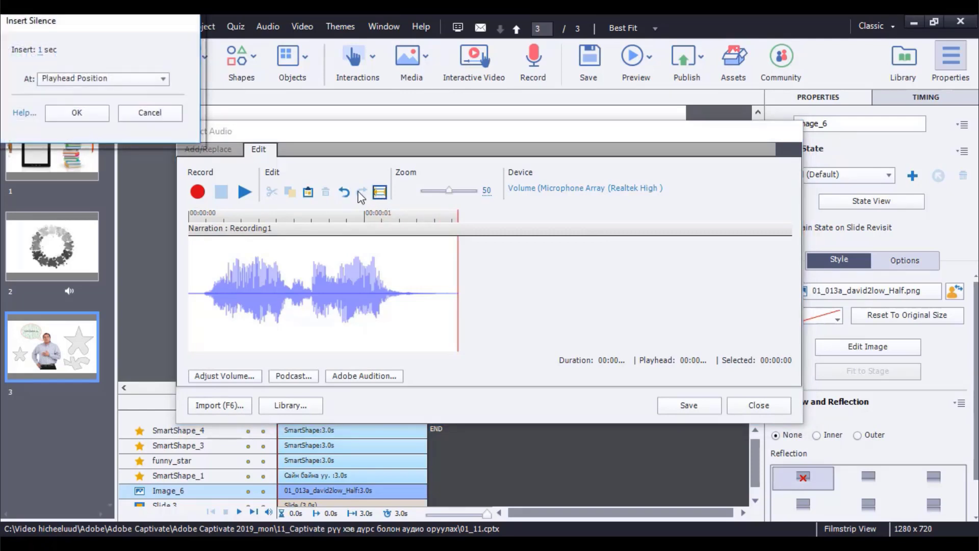
{"action": "left_click", "coordinate": [77, 115]}
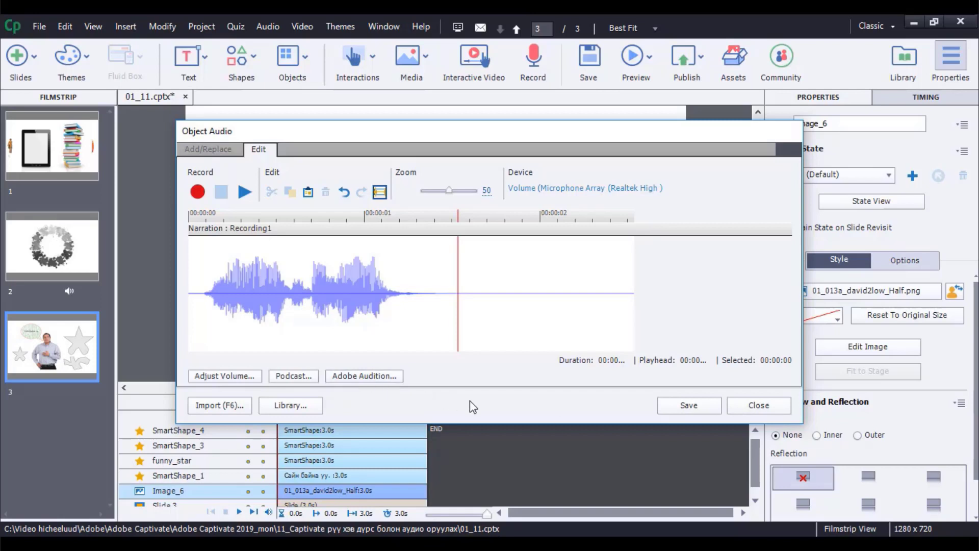
{"action": "left_click", "coordinate": [702, 409]}
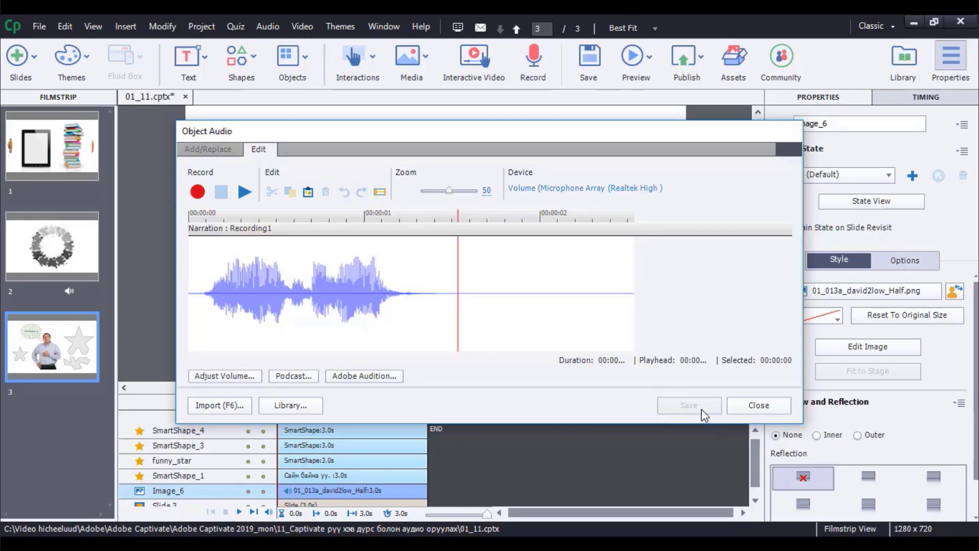
{"action": "left_click", "coordinate": [756, 407]}
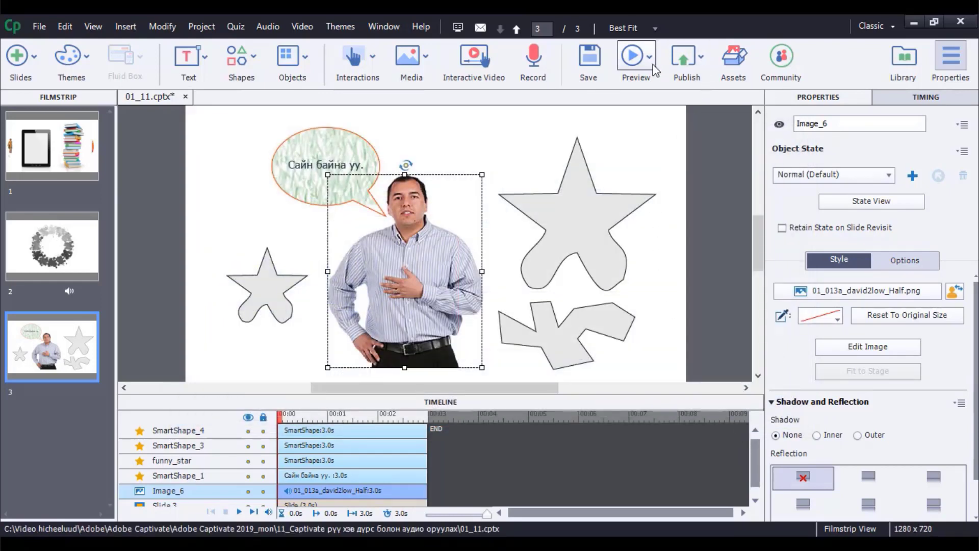
Preview the project from slide 3 to check the man image's audio
{"action": "left_click", "coordinate": [635, 59]}
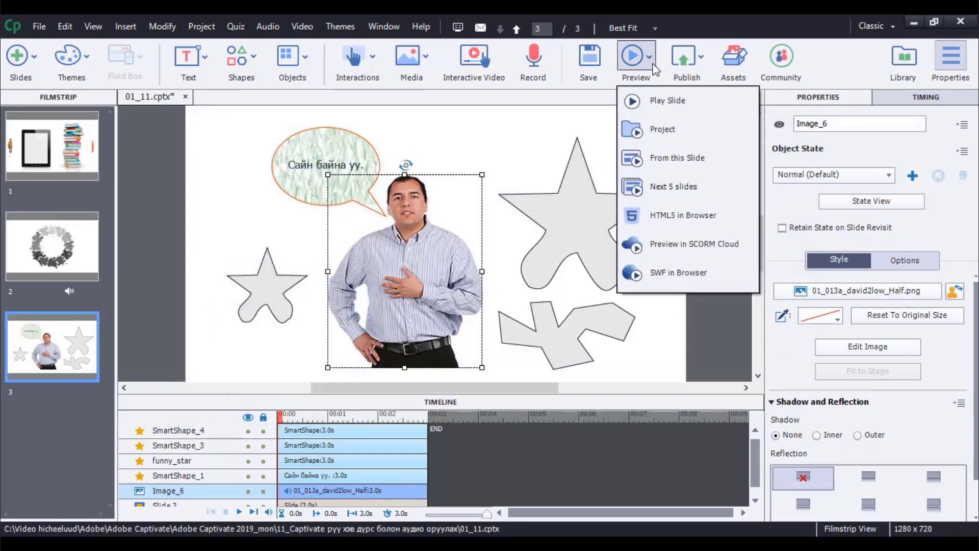
{"action": "left_click", "coordinate": [684, 159]}
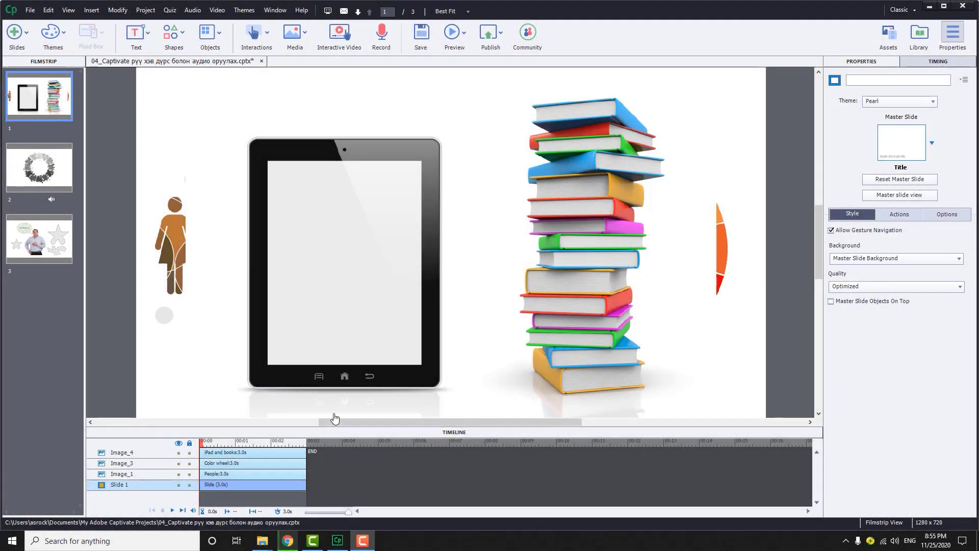
Go through slides 2 and 3, and open Speech Management to compare its slide notes and text-to-speech views
{"action": "left_click", "coordinate": [64, 176]}
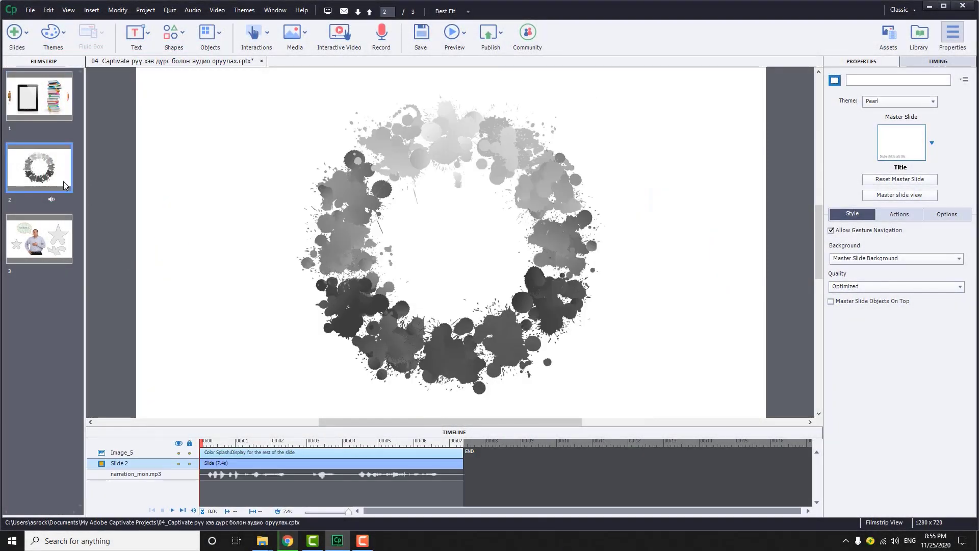
{"action": "left_click", "coordinate": [65, 239]}
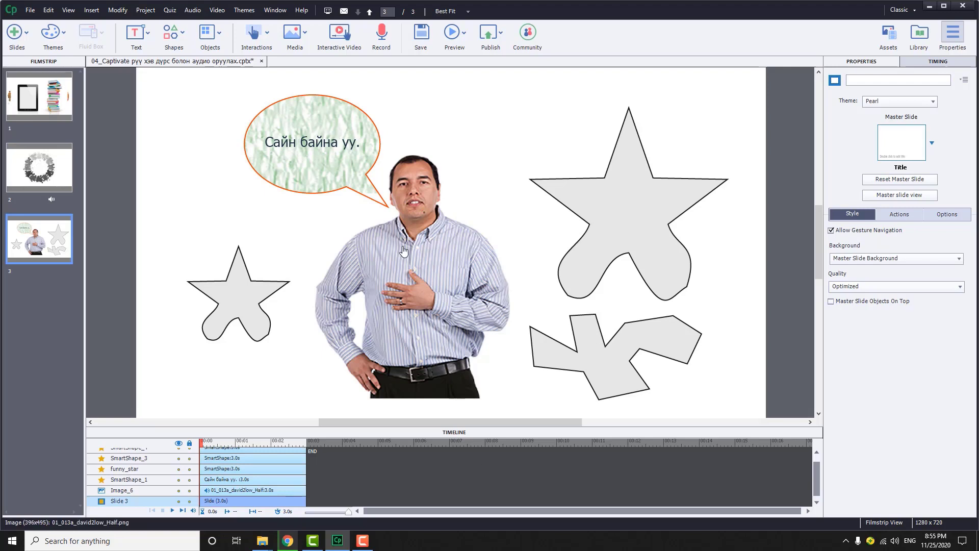
{"action": "left_click", "coordinate": [195, 11]}
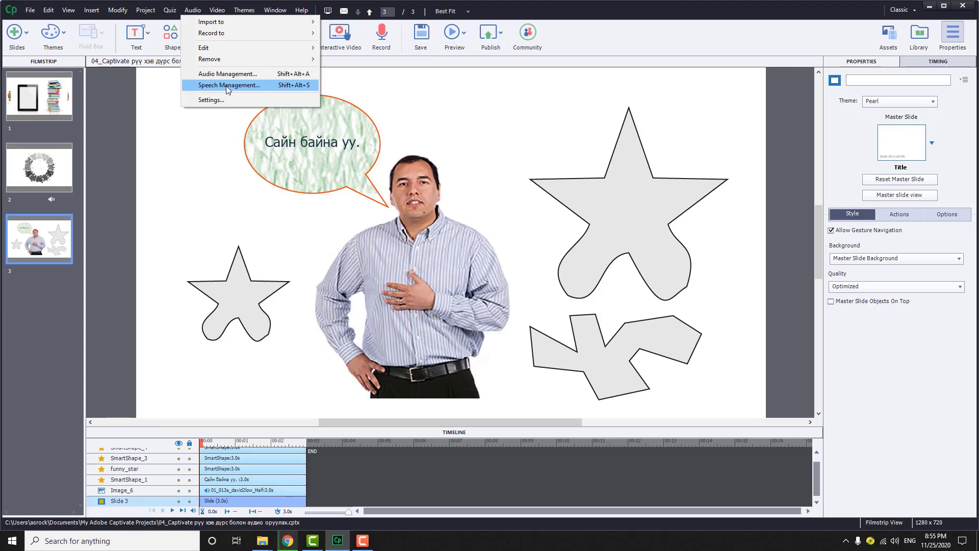
{"action": "left_click", "coordinate": [265, 89]}
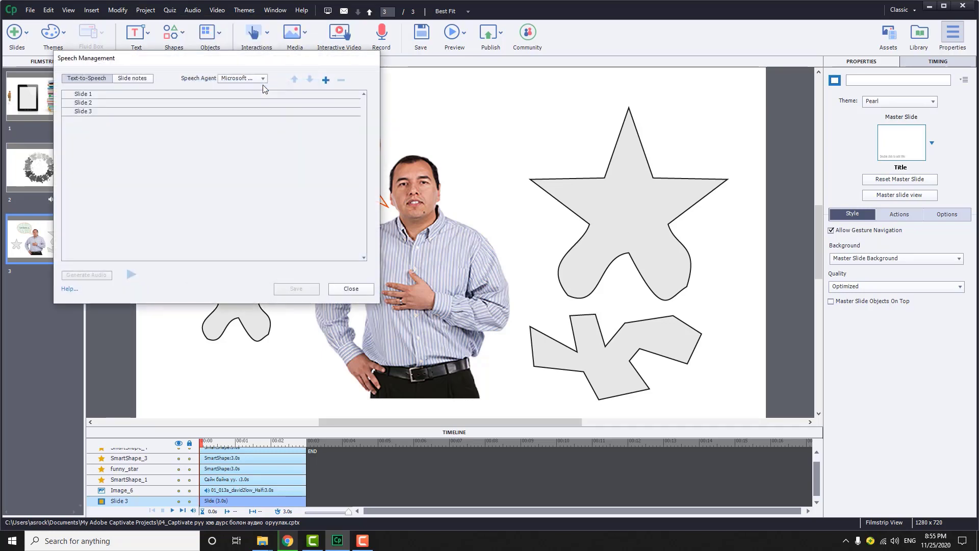
{"action": "left_click", "coordinate": [131, 79]}
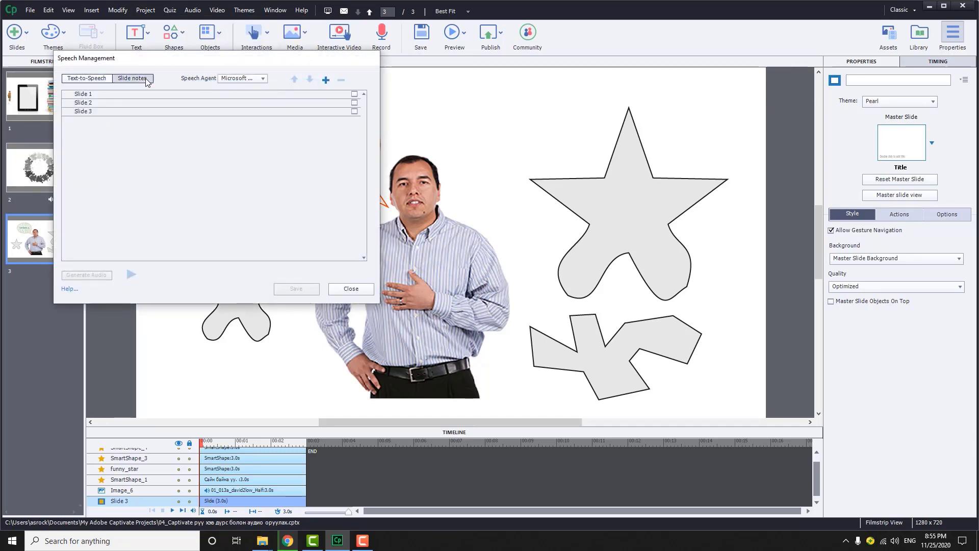
{"action": "left_click", "coordinate": [95, 81]}
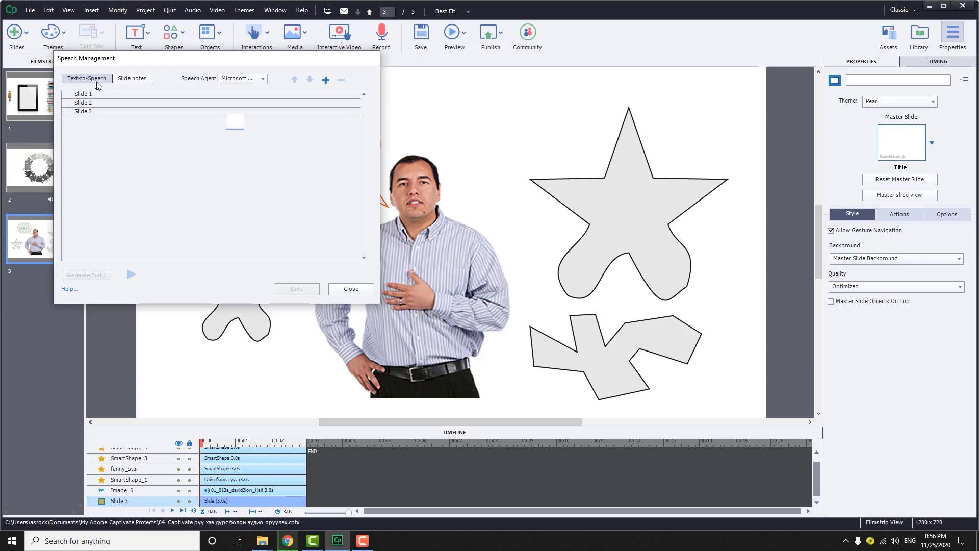
Add the slide 1 speech text "Hello and welcome to the Introduction to Color Course." with the Bridget voice, and generate its audio
{"action": "left_click", "coordinate": [325, 80]}
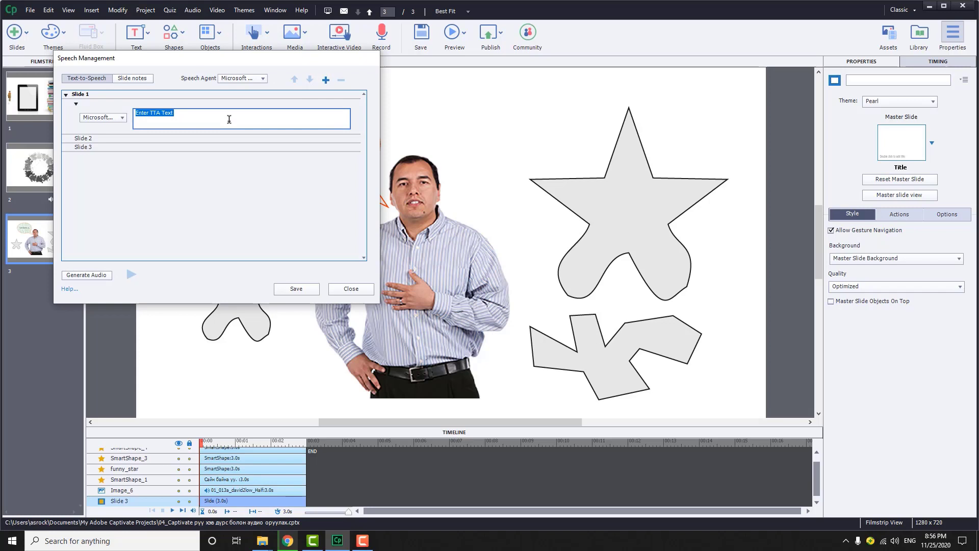
{"action": "type", "text": "Hello and welcome to the Introduction to Color Course."}
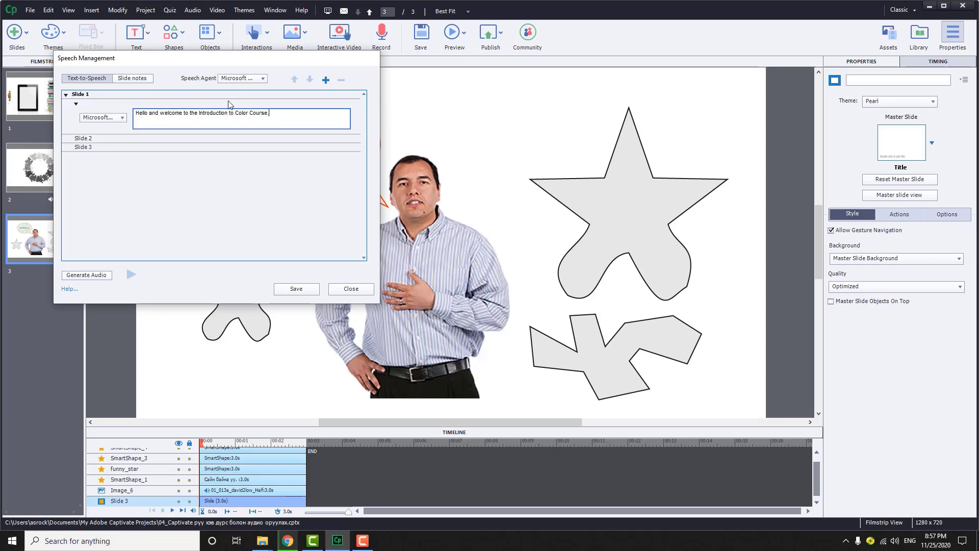
{"action": "left_click", "coordinate": [123, 118]}
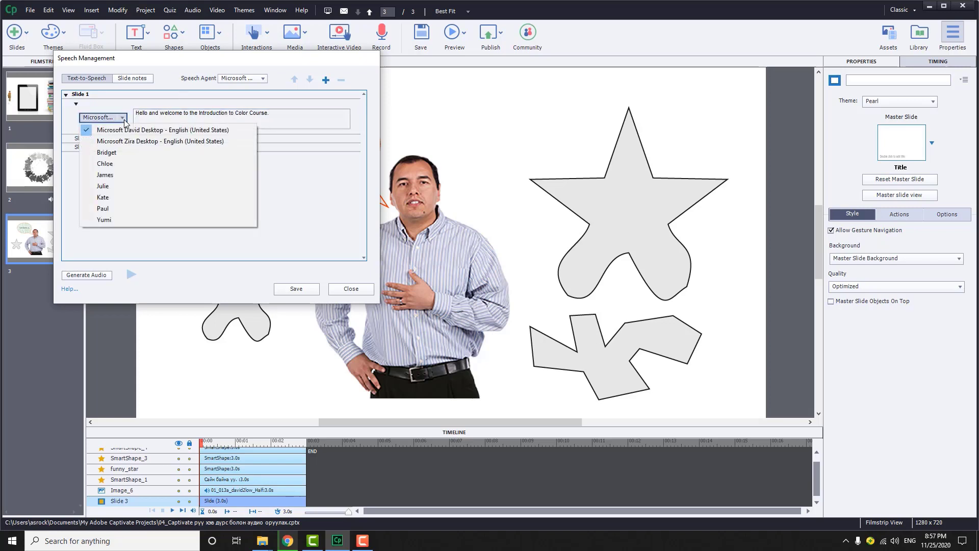
{"action": "left_click", "coordinate": [128, 152]}
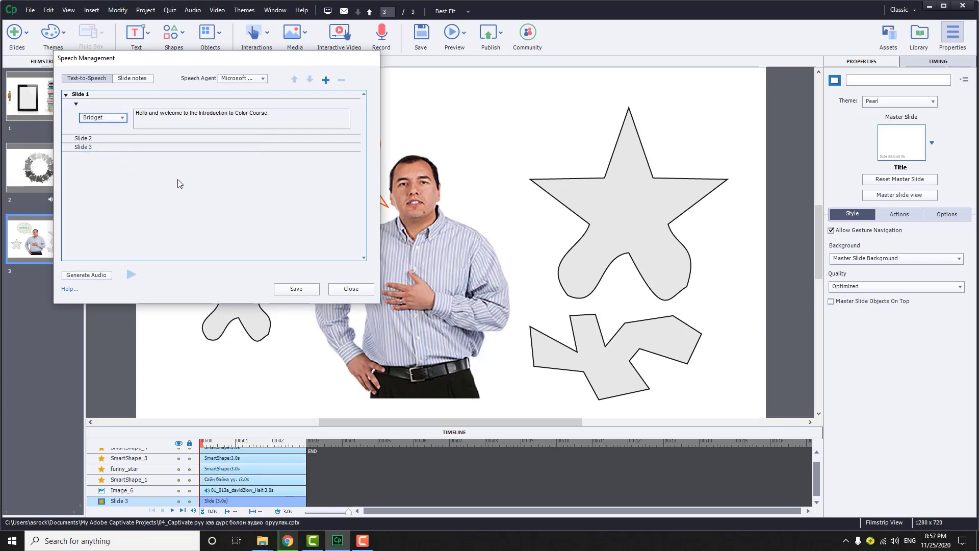
{"action": "left_click", "coordinate": [104, 275]}
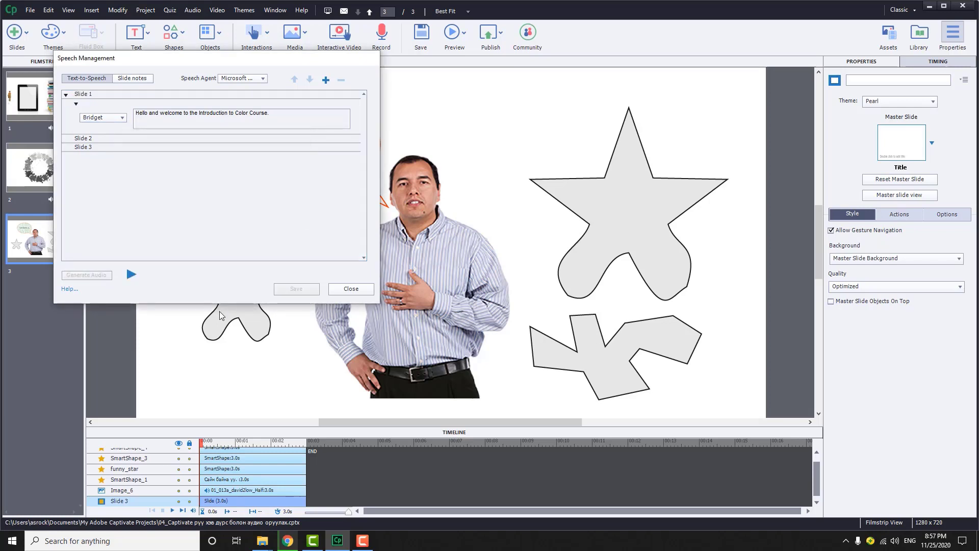
{"action": "left_click", "coordinate": [351, 289]}
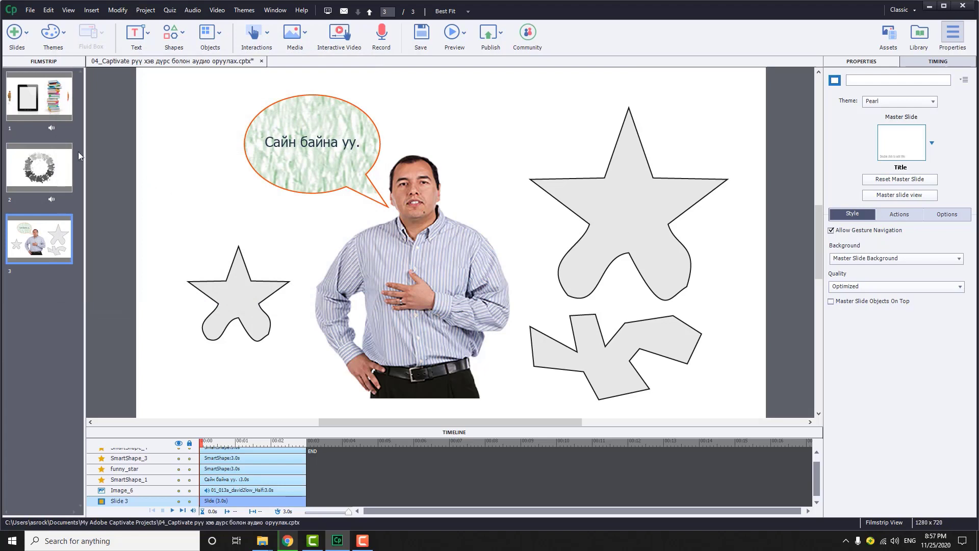
Play the text-to-speech audio attached to slide 1
{"action": "left_click", "coordinate": [53, 109]}
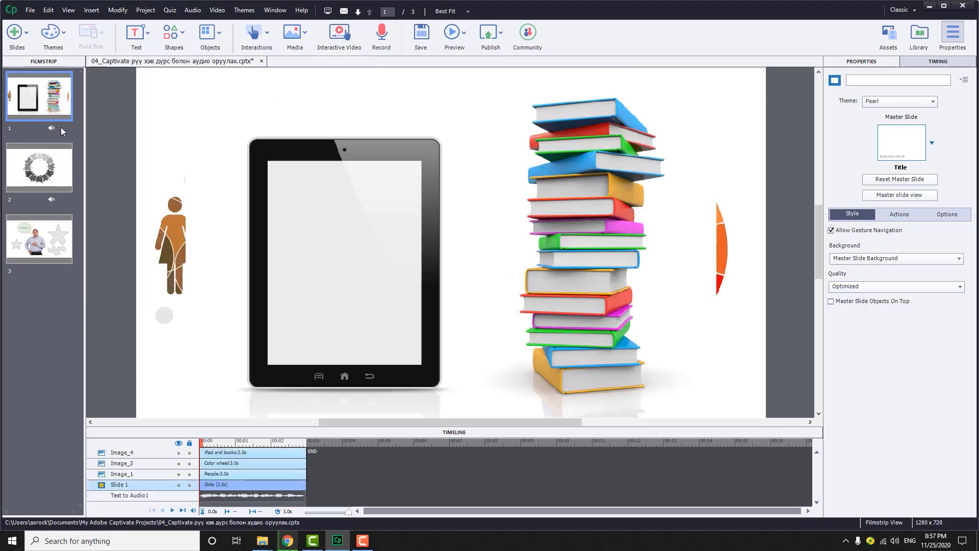
{"action": "right_click", "coordinate": [53, 130]}
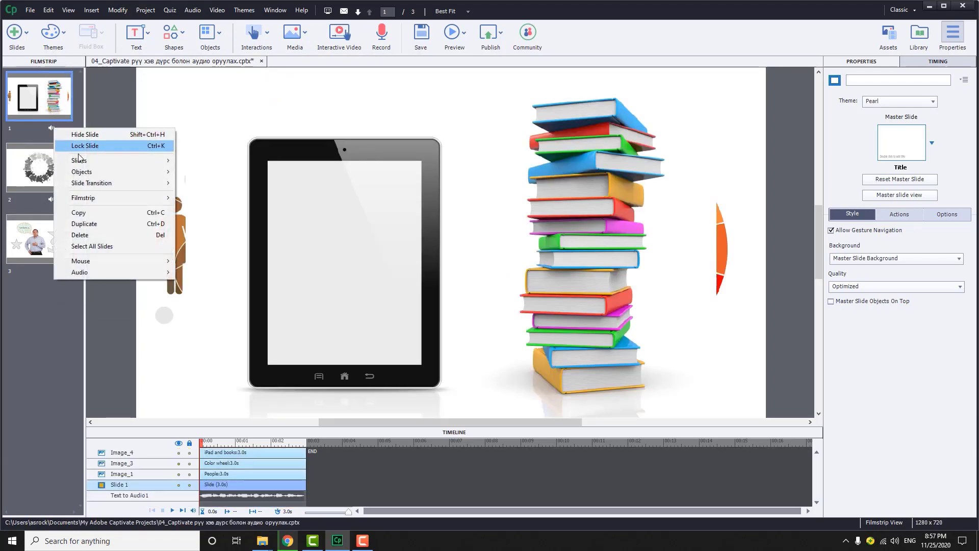
{"action": "right_click", "coordinate": [52, 128]}
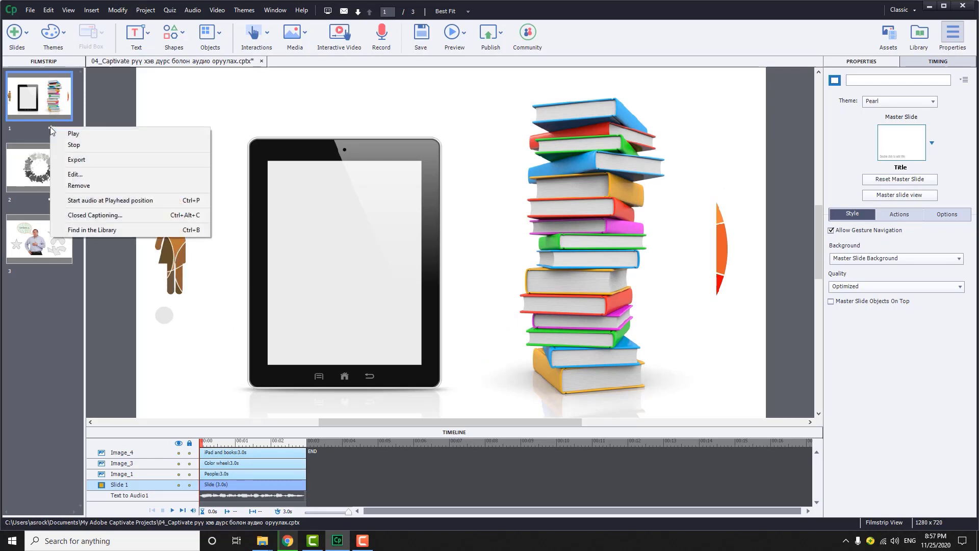
{"action": "left_click", "coordinate": [49, 110]}
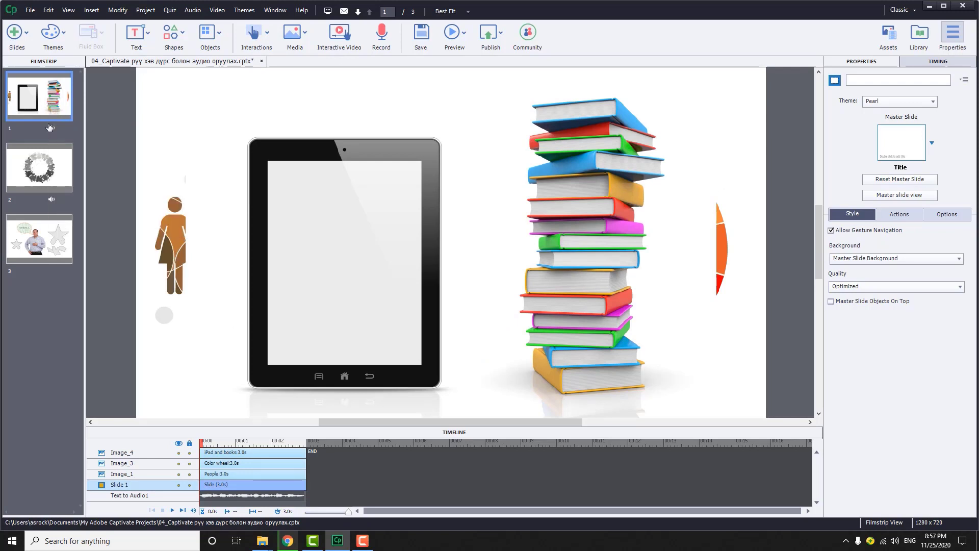
{"action": "right_click", "coordinate": [51, 130]}
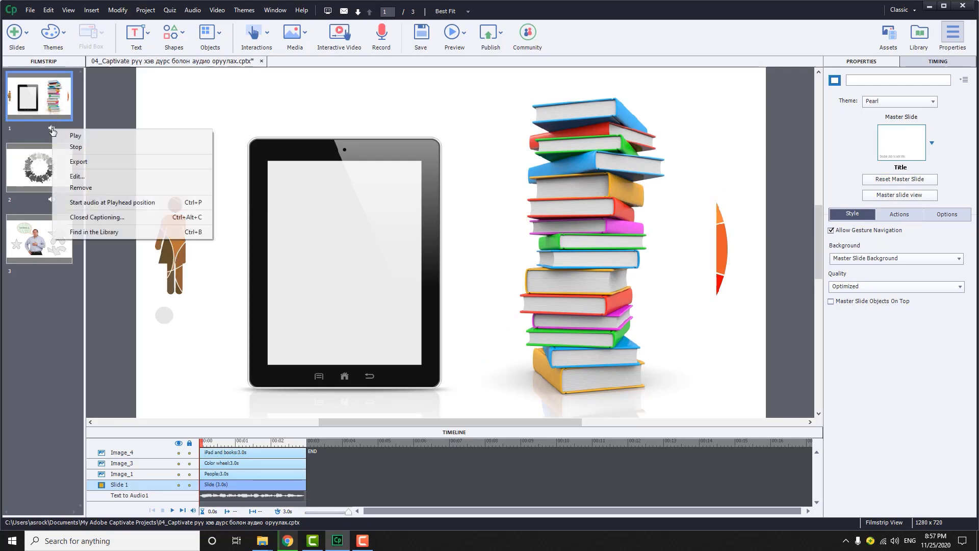
{"action": "left_click", "coordinate": [81, 136]}
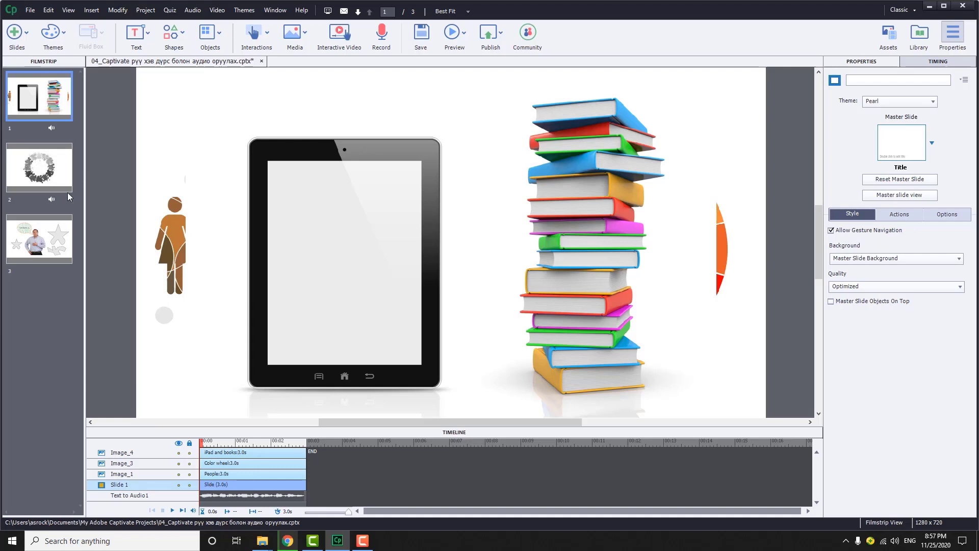
Show the slide notes for slide 3 and add the note "Hello and welcome to the Introduction to Color course."
{"action": "left_click", "coordinate": [61, 241]}
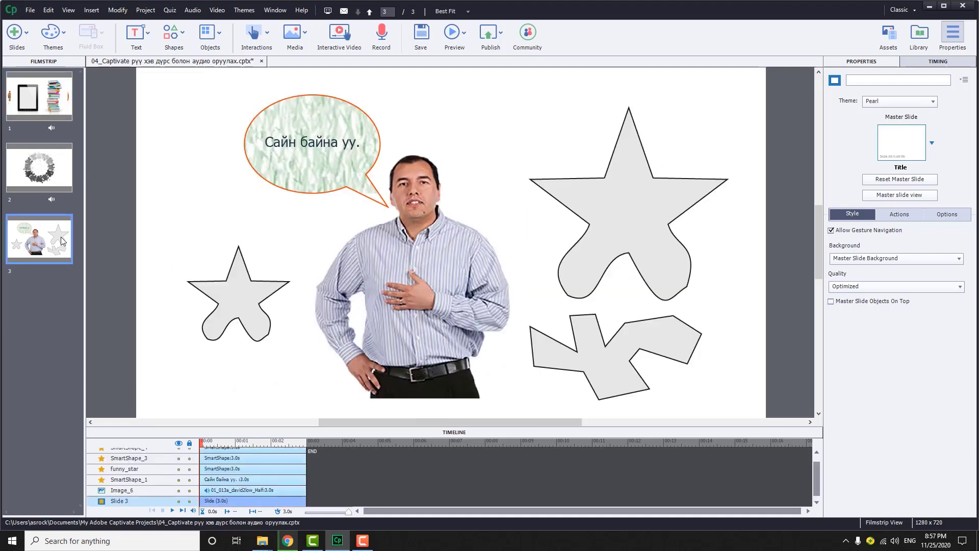
{"action": "left_click", "coordinate": [276, 10]}
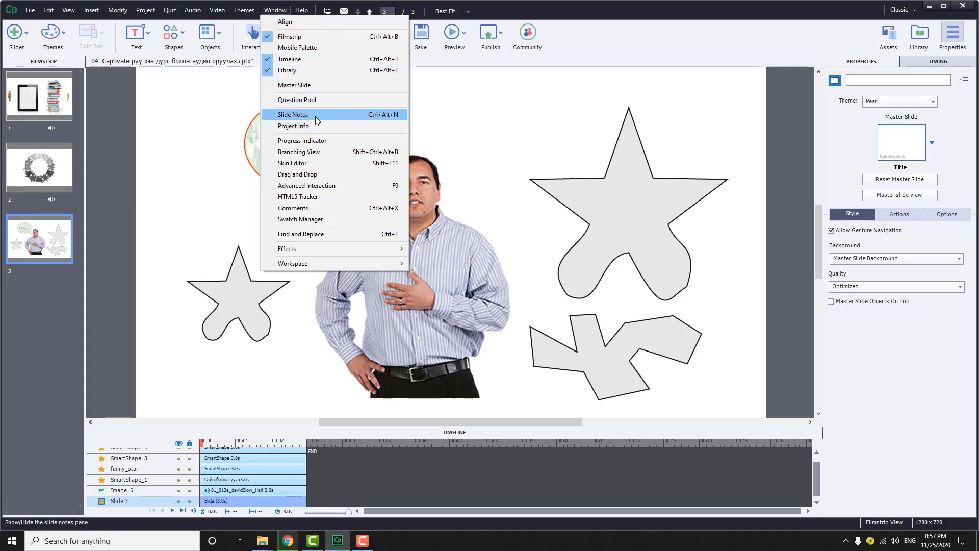
{"action": "left_click", "coordinate": [347, 116]}
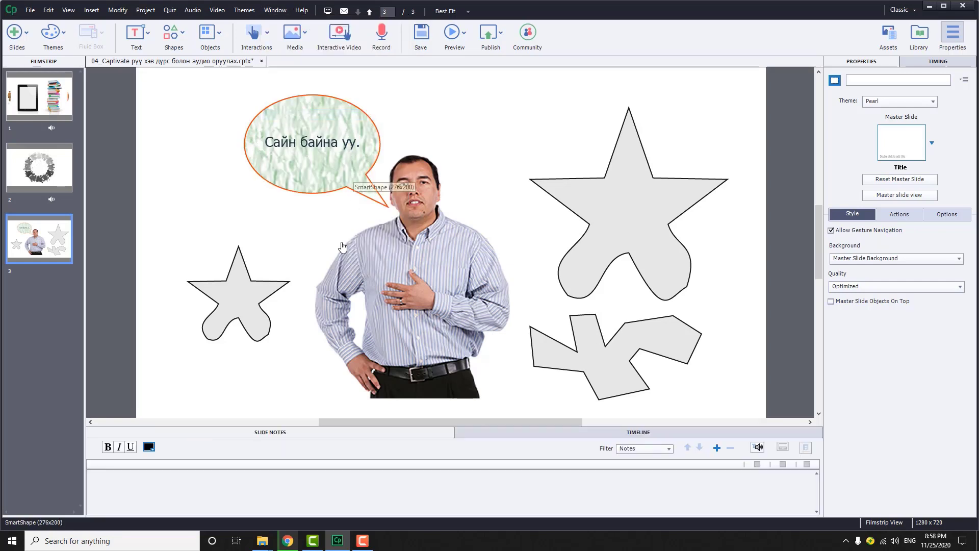
{"action": "left_click", "coordinate": [716, 448]}
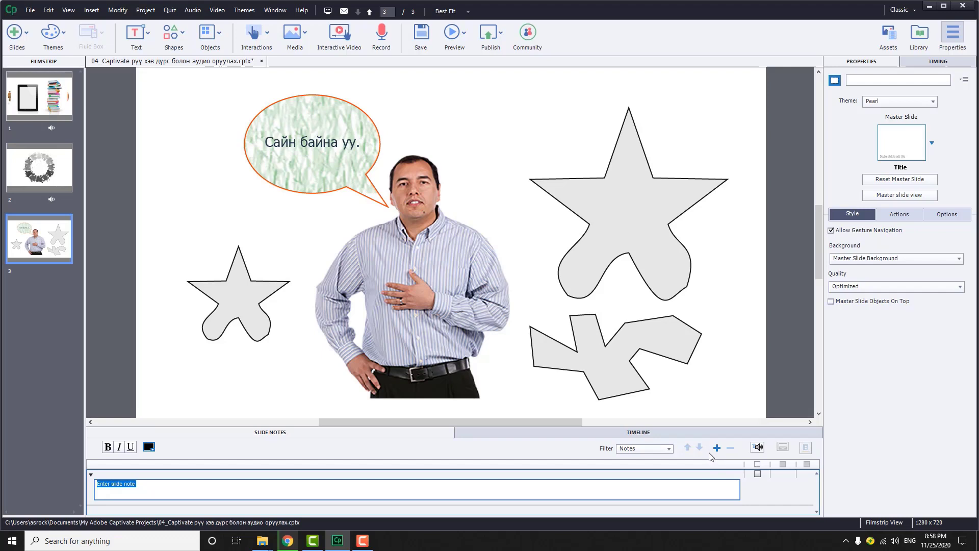
{"action": "type", "text": "Hello and welcome to the Introduction to Color course."}
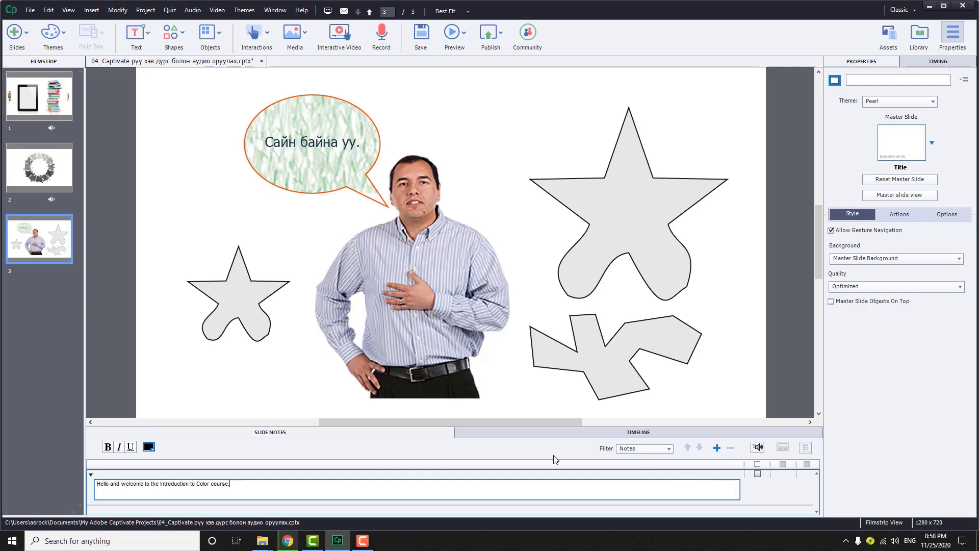
Convert slide 3's note to speech with the James voice, generate its audio, and close Speech Management
{"action": "left_click", "coordinate": [758, 448]}
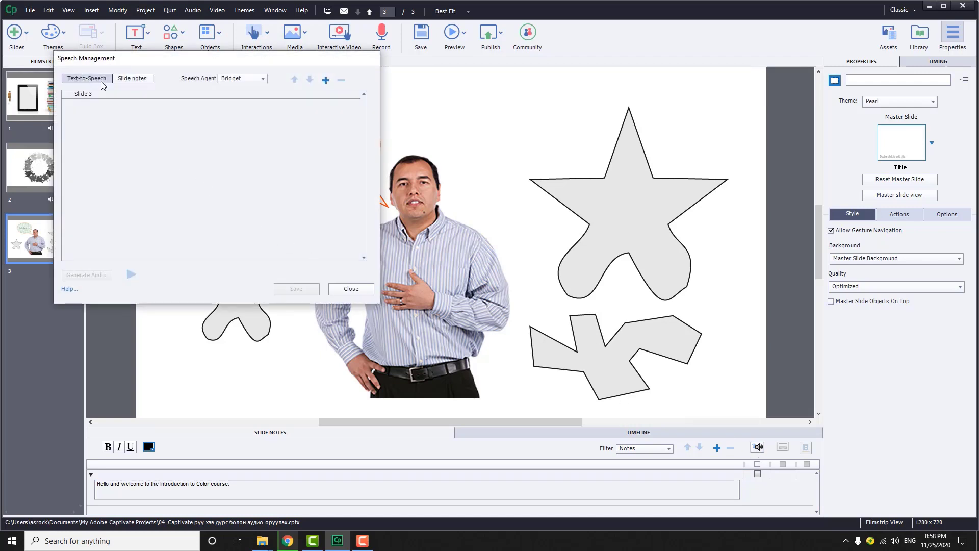
{"action": "left_click", "coordinate": [130, 81]}
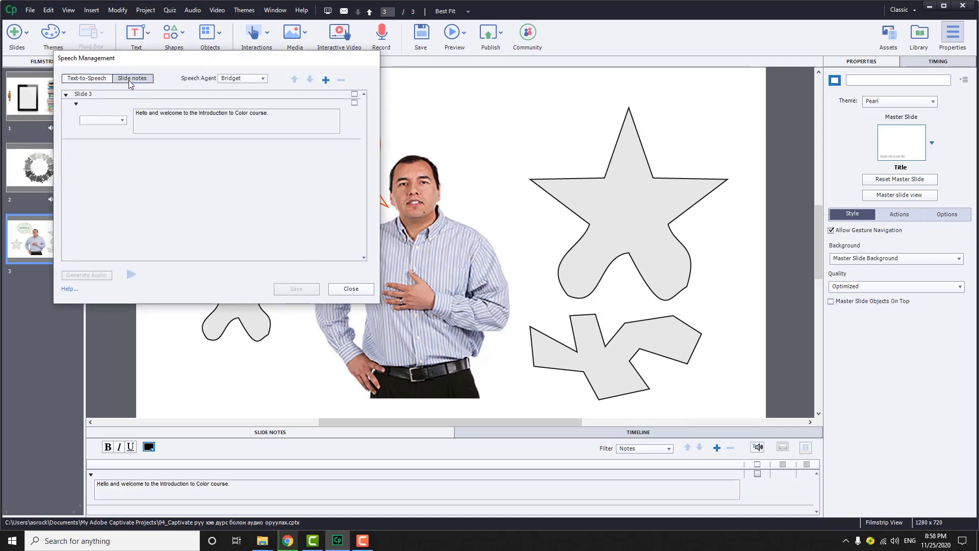
{"action": "left_click", "coordinate": [122, 121]}
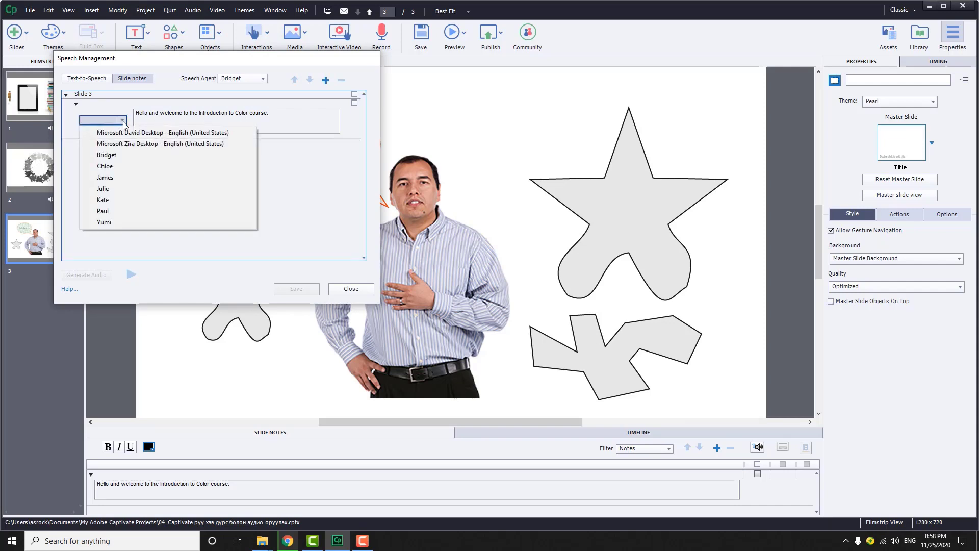
{"action": "left_click", "coordinate": [125, 177]}
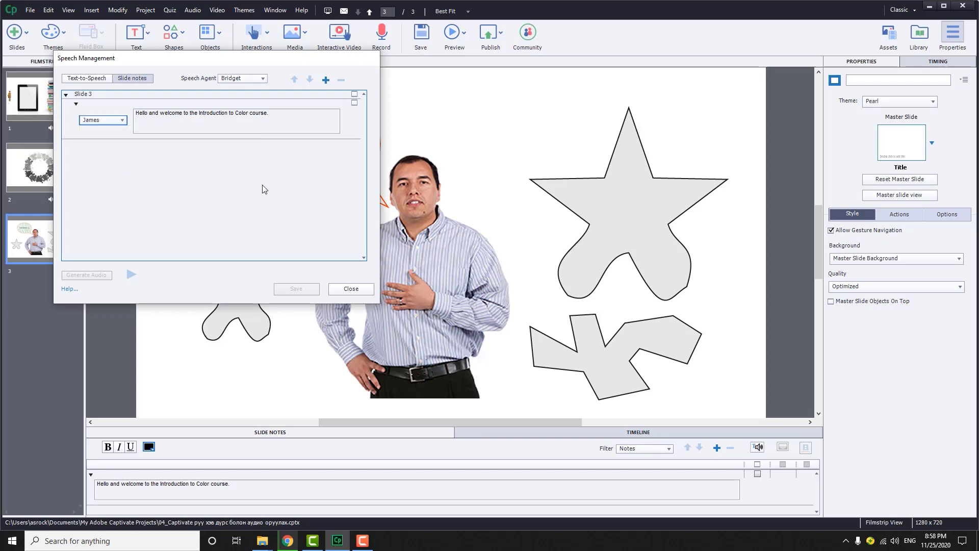
{"action": "left_click", "coordinate": [354, 104]}
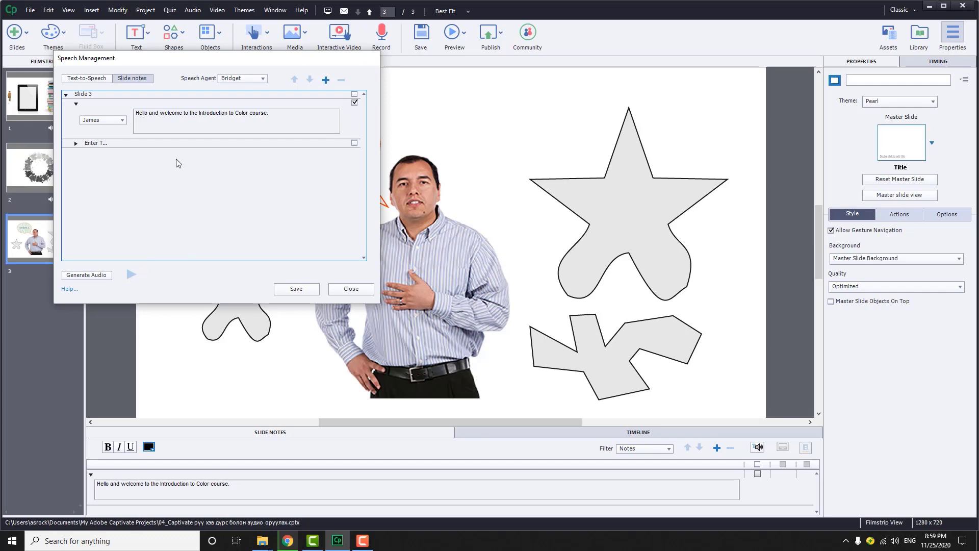
{"action": "left_click", "coordinate": [95, 278]}
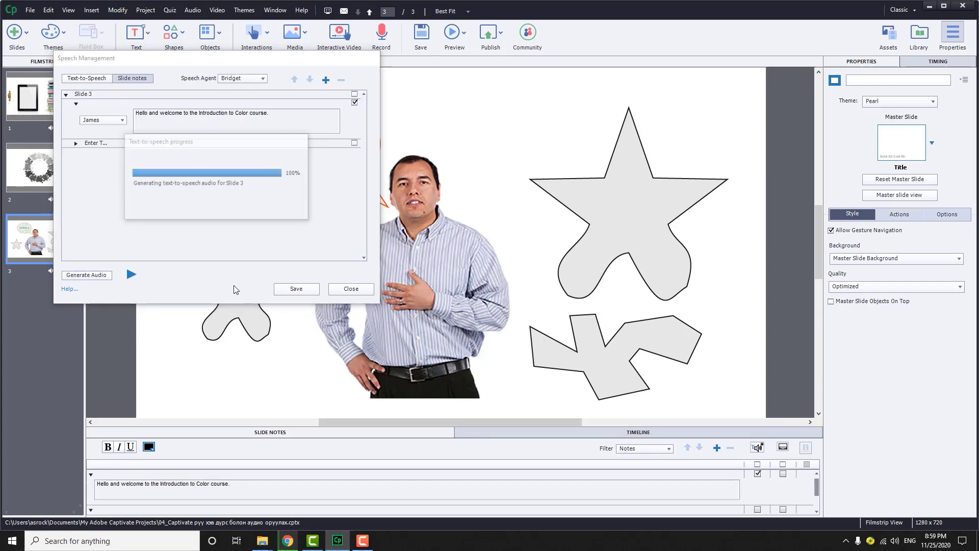
{"action": "left_click", "coordinate": [351, 289]}
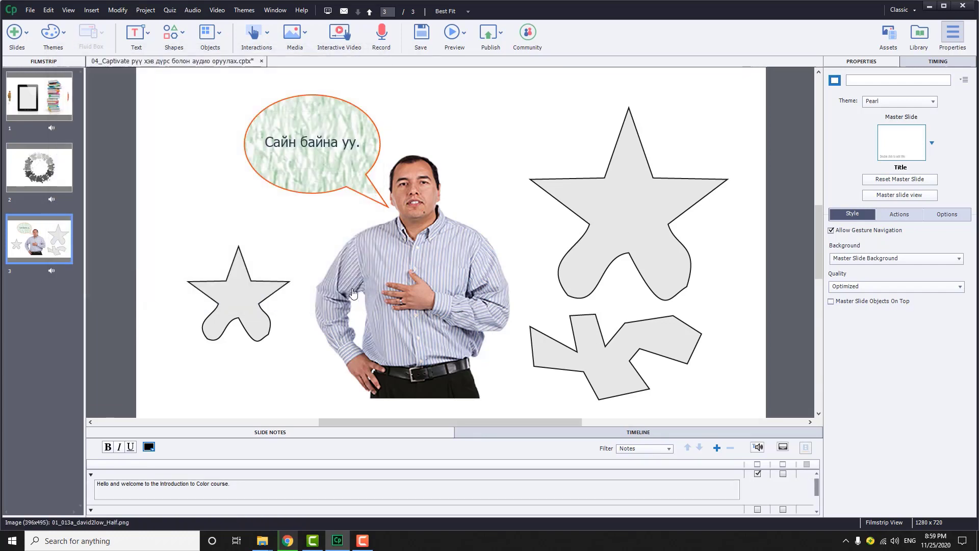
Play the audio generated for slide 3, and hide the slide notes
{"action": "left_click", "coordinate": [52, 276]}
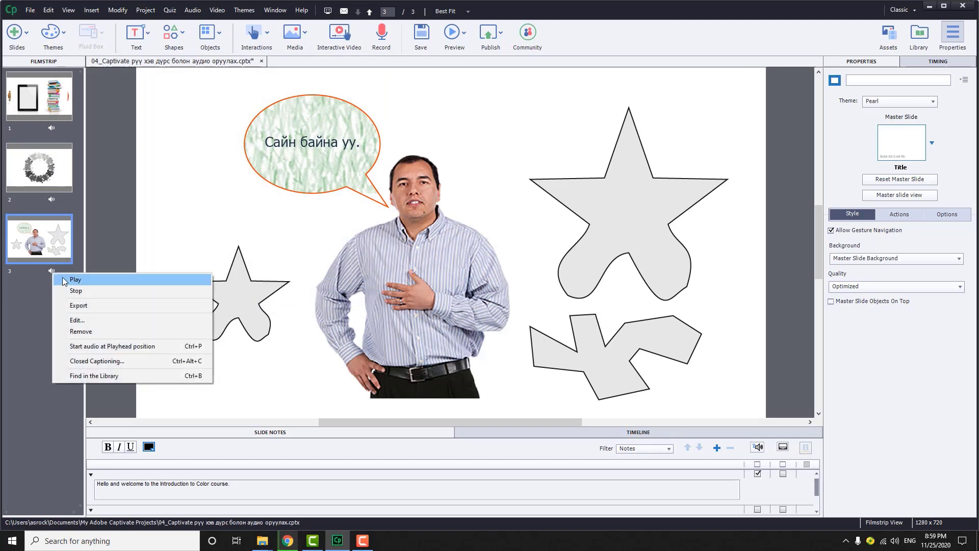
{"action": "left_click", "coordinate": [83, 279]}
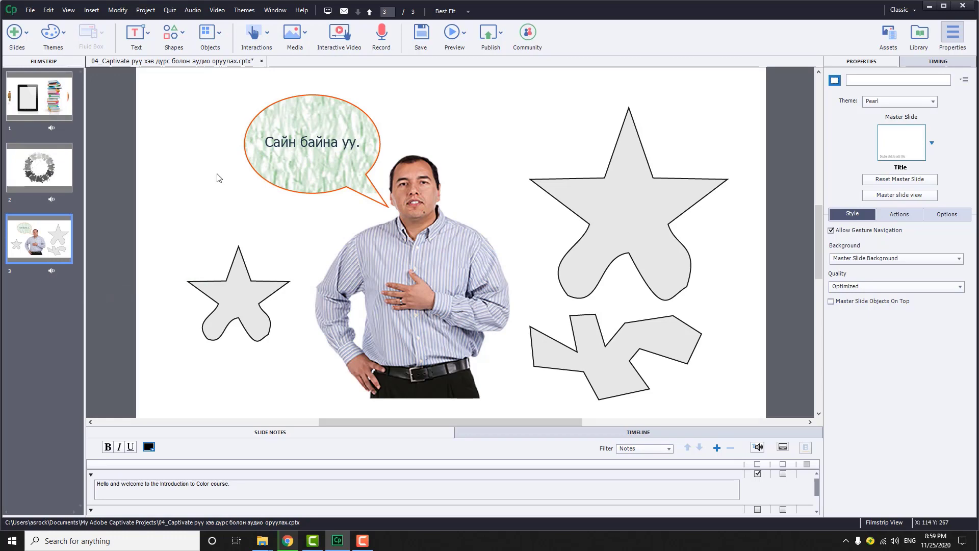
{"action": "left_click", "coordinate": [280, 11]}
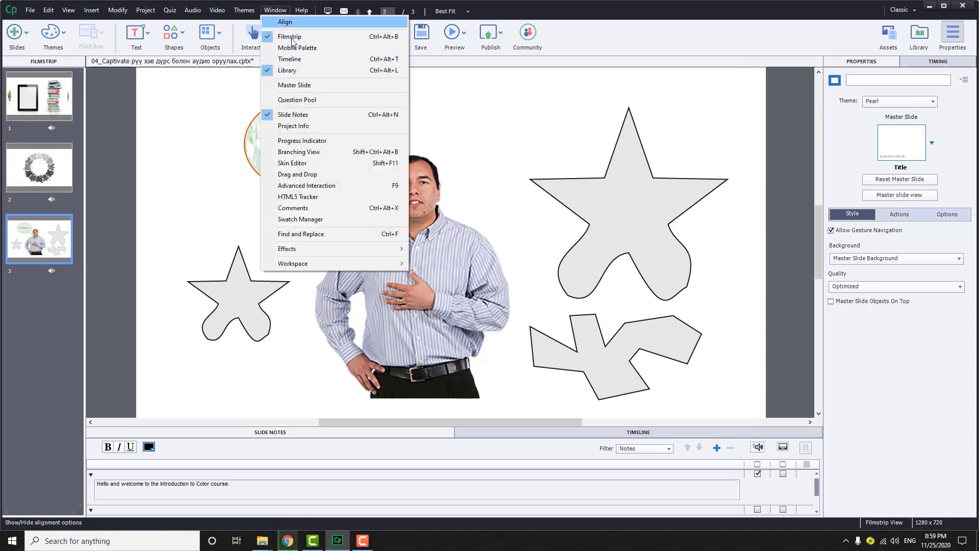
{"action": "left_click", "coordinate": [297, 115]}
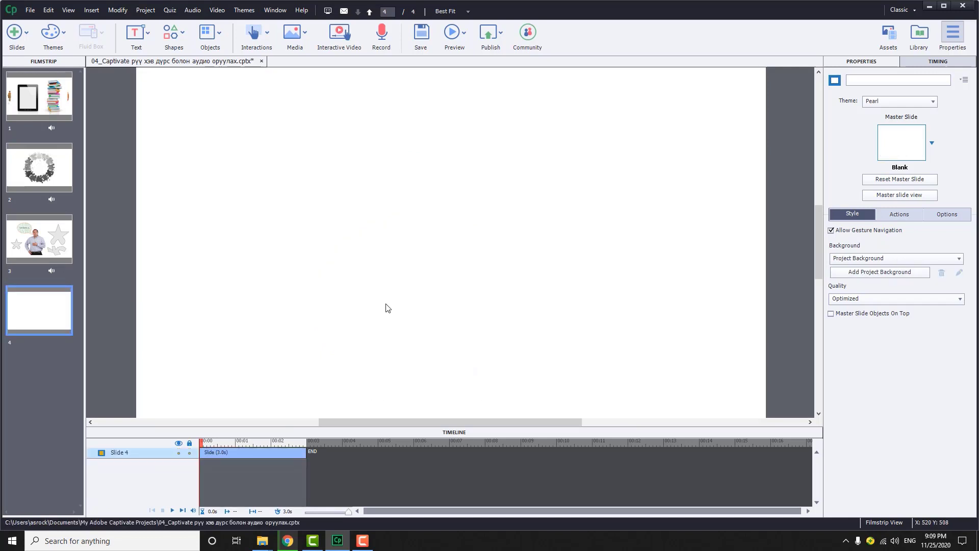
Insert Video.mp4 from the Chapter 3 Video folder on the computer into blank slide 4 as an event video
{"action": "left_click", "coordinate": [217, 10]}
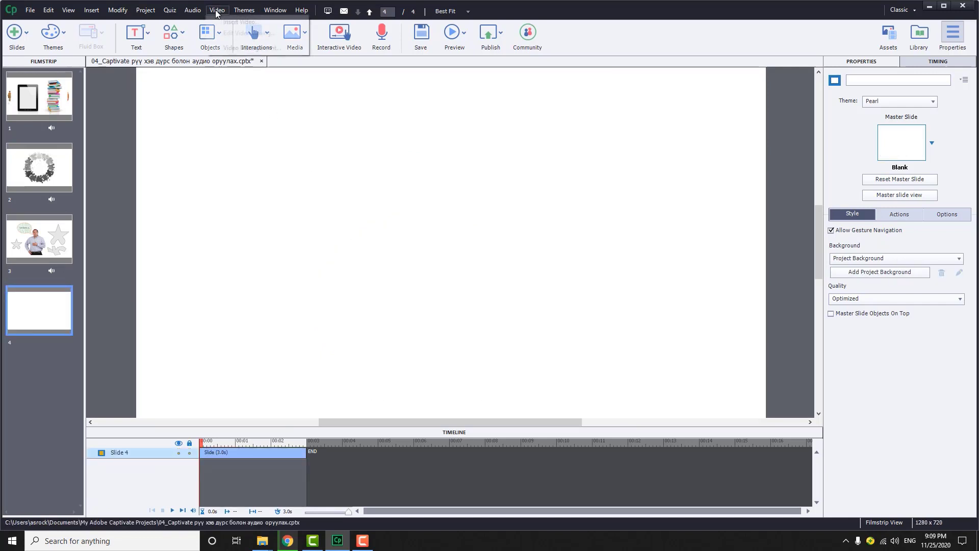
{"action": "left_click", "coordinate": [264, 22]}
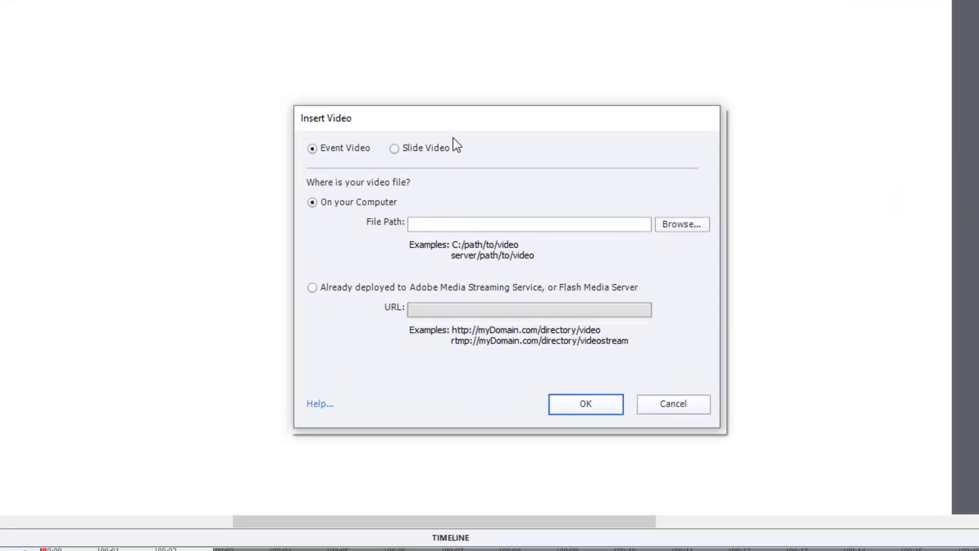
{"action": "left_click", "coordinate": [345, 66]}
{"action": "left_click", "coordinate": [256, 66]}
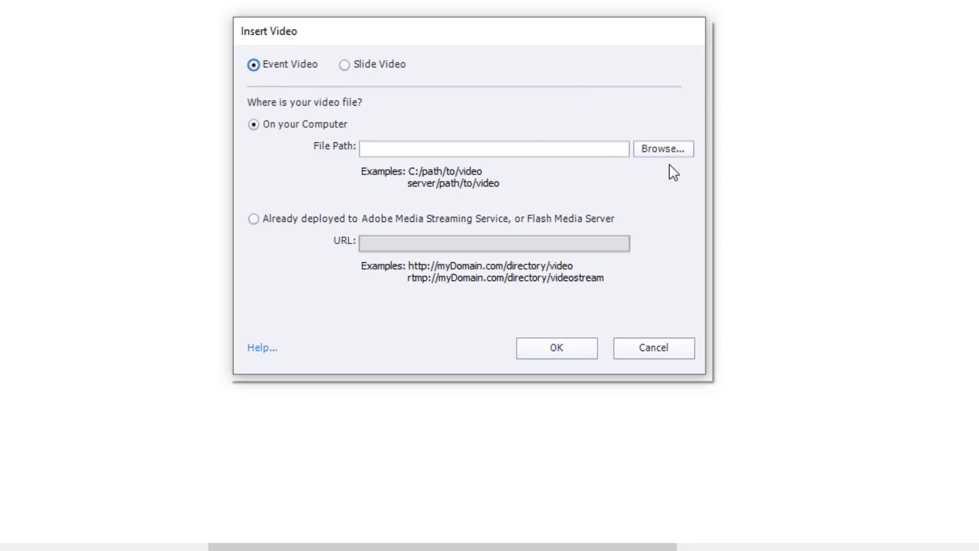
{"action": "left_click", "coordinate": [663, 149]}
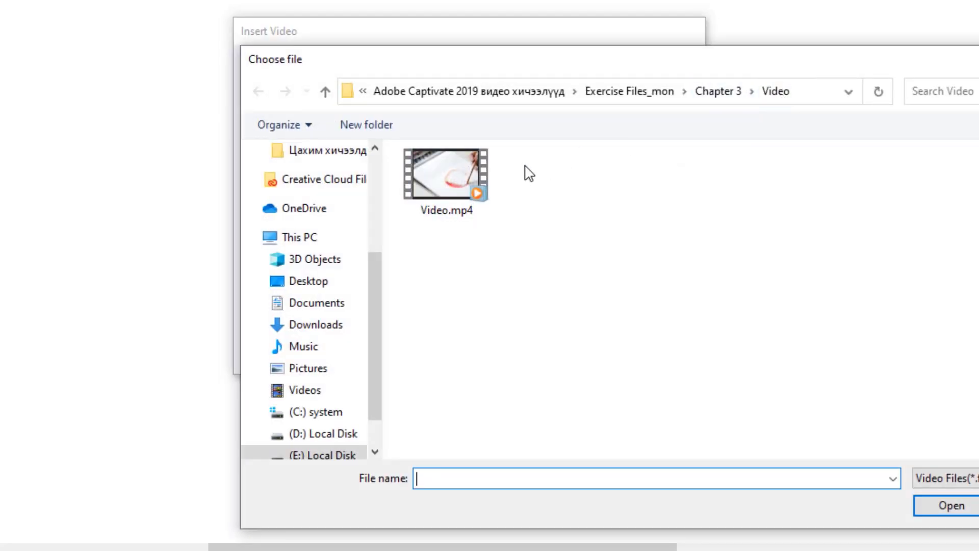
{"action": "left_click", "coordinate": [446, 179]}
{"action": "left_click", "coordinate": [952, 506]}
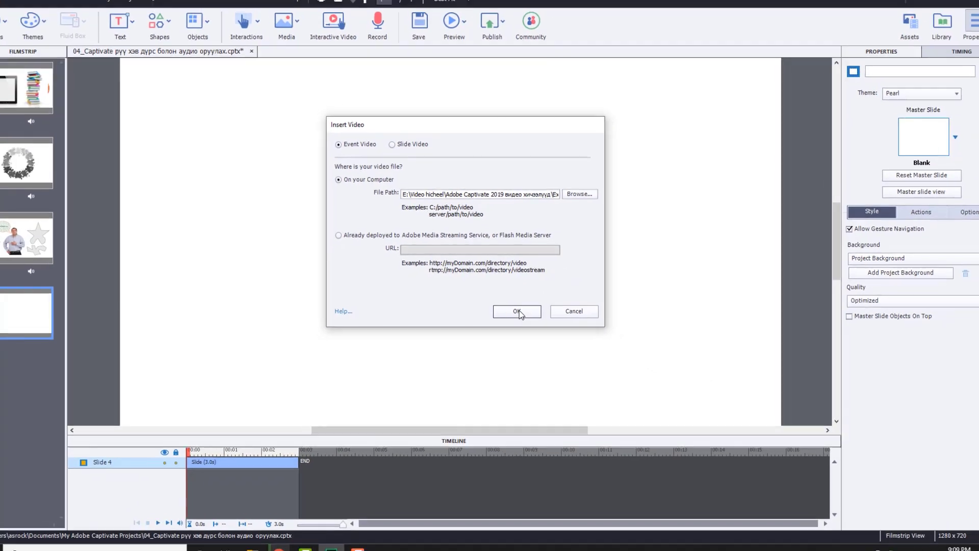
{"action": "left_click", "coordinate": [550, 341]}
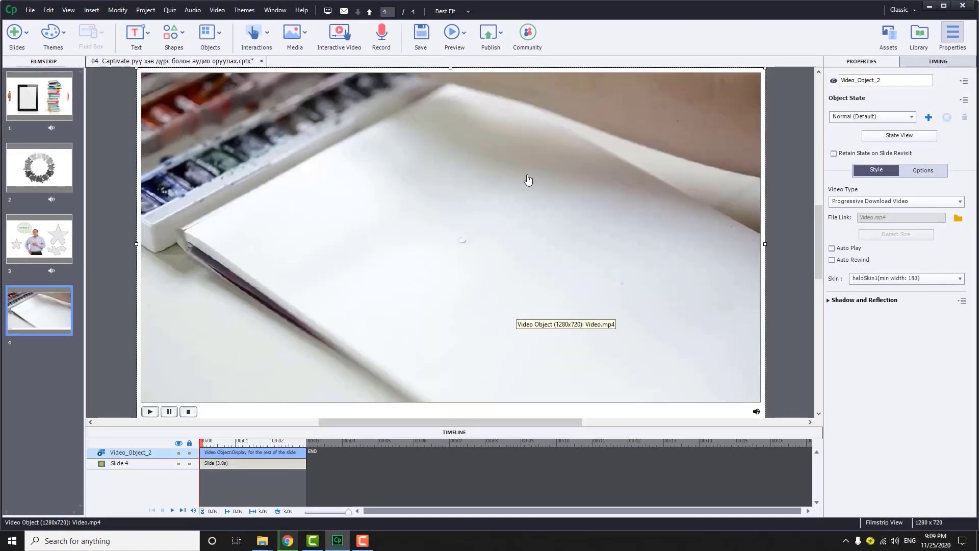
Shrink the video on slide 4 so a margin surrounds it, centre it on the slide, and restore the Best Fit magnification
{"action": "left_click", "coordinate": [467, 12]}
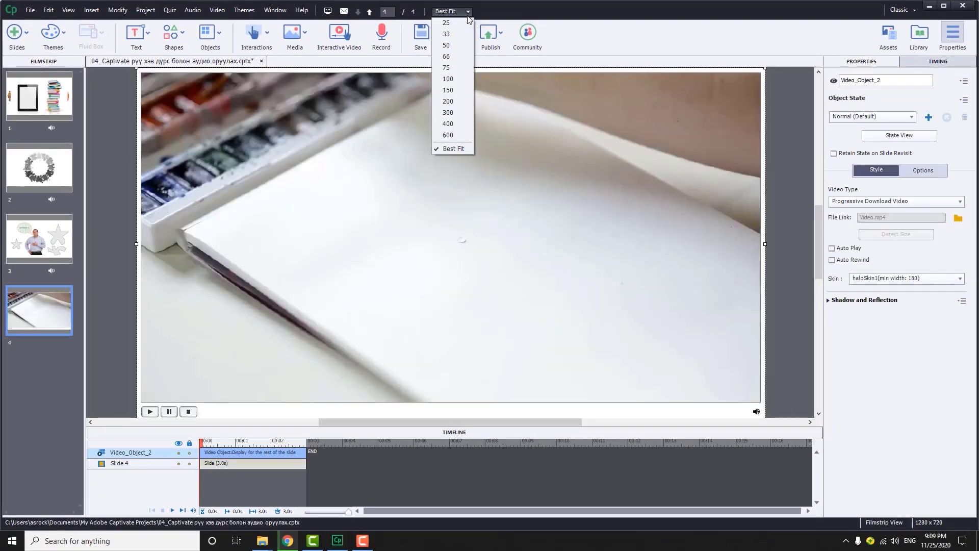
{"action": "left_click", "coordinate": [458, 45]}
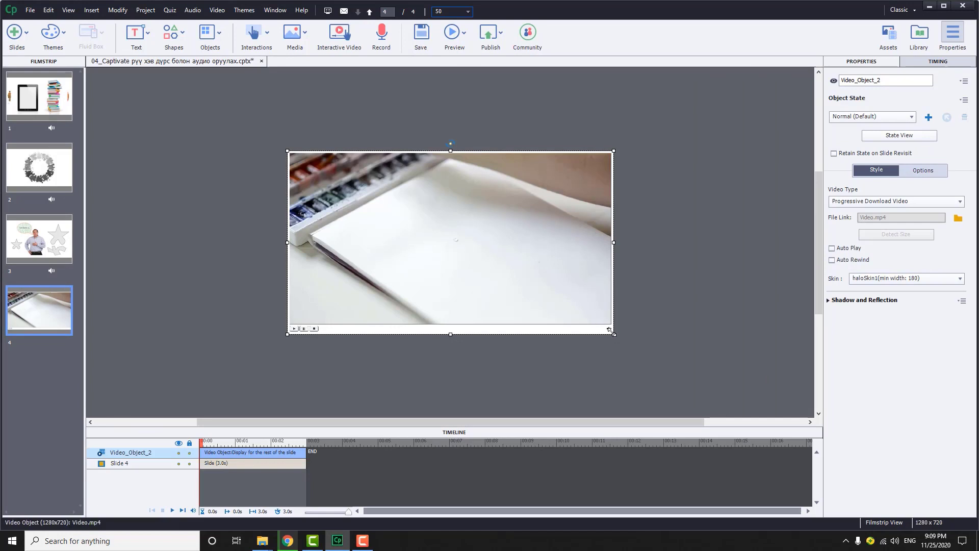
{"action": "left_click_drag", "start_coordinate": [613, 335], "coordinate": [594, 315]}
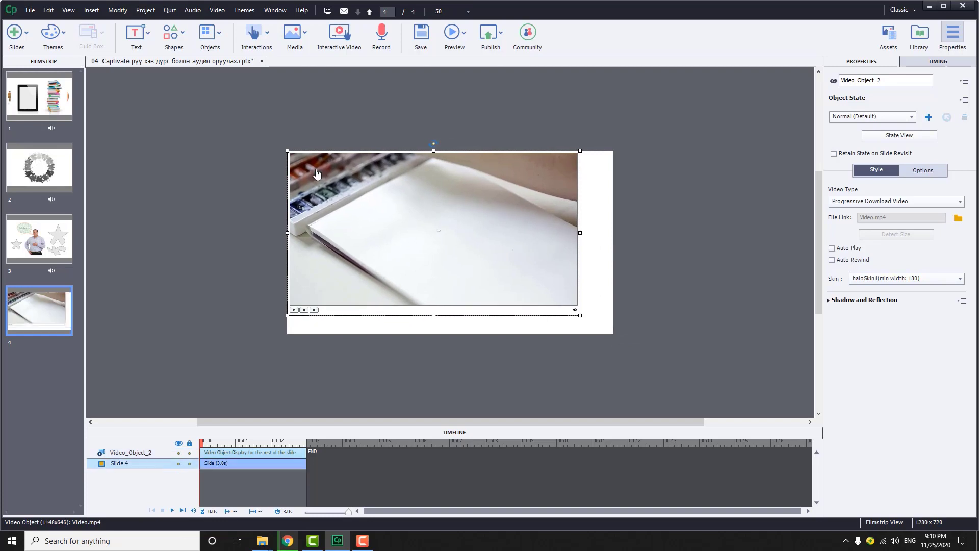
{"action": "left_click", "coordinate": [293, 156]}
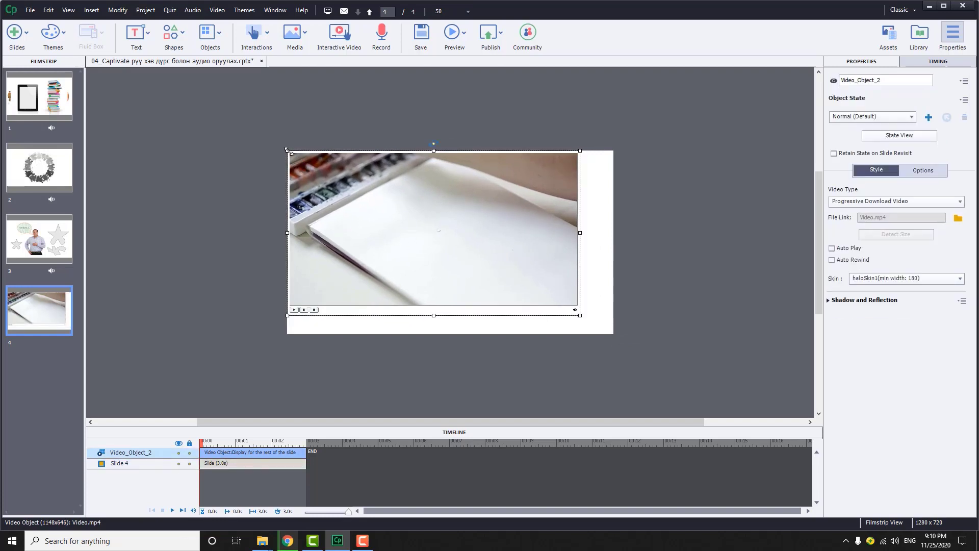
{"action": "left_click_drag", "start_coordinate": [291, 157], "coordinate": [305, 163]}
{"action": "left_click_drag", "start_coordinate": [389, 199], "coordinate": [402, 206]}
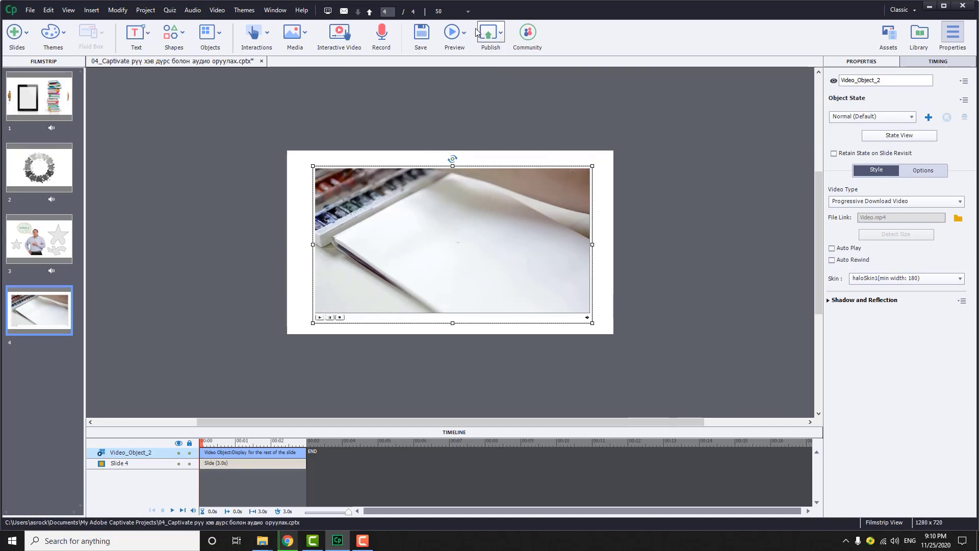
{"action": "left_click", "coordinate": [467, 11]}
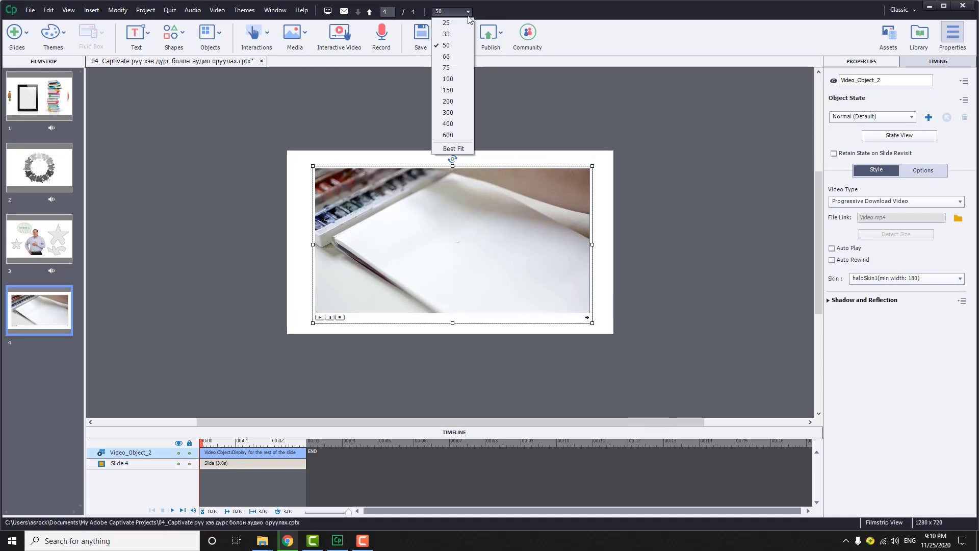
{"action": "left_click", "coordinate": [453, 148]}
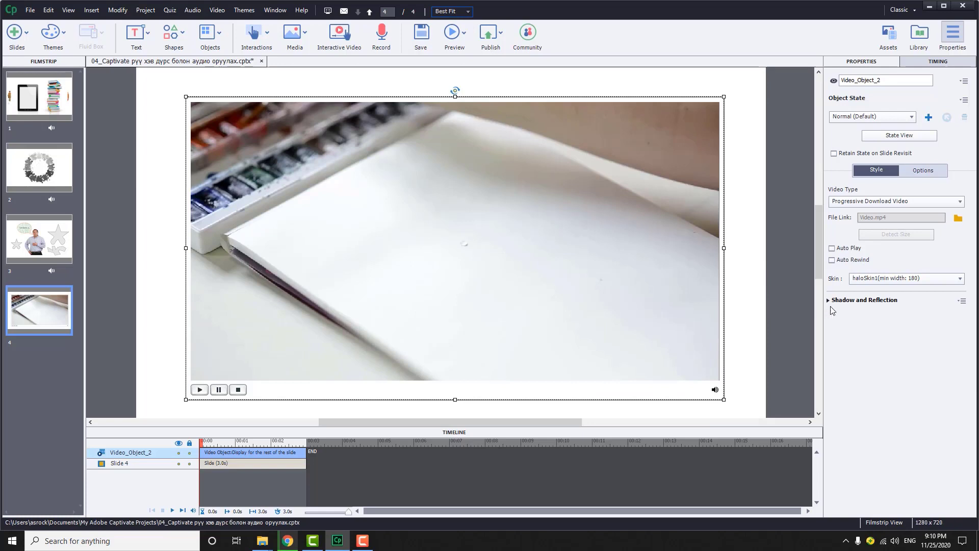
Try the coronaSkin3 and clearSkin3 playback skins on the slide 4 video
{"action": "left_click", "coordinate": [961, 279]}
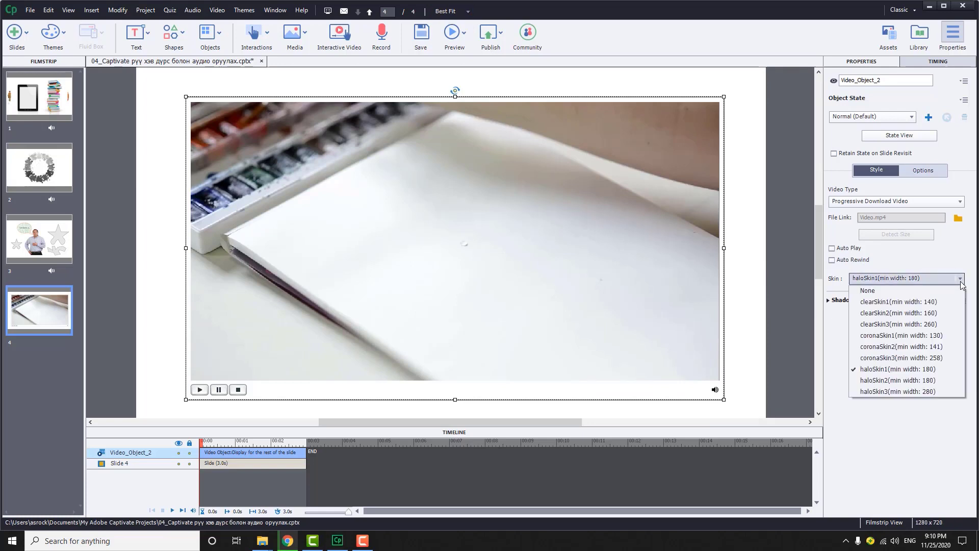
{"action": "left_click", "coordinate": [960, 280]}
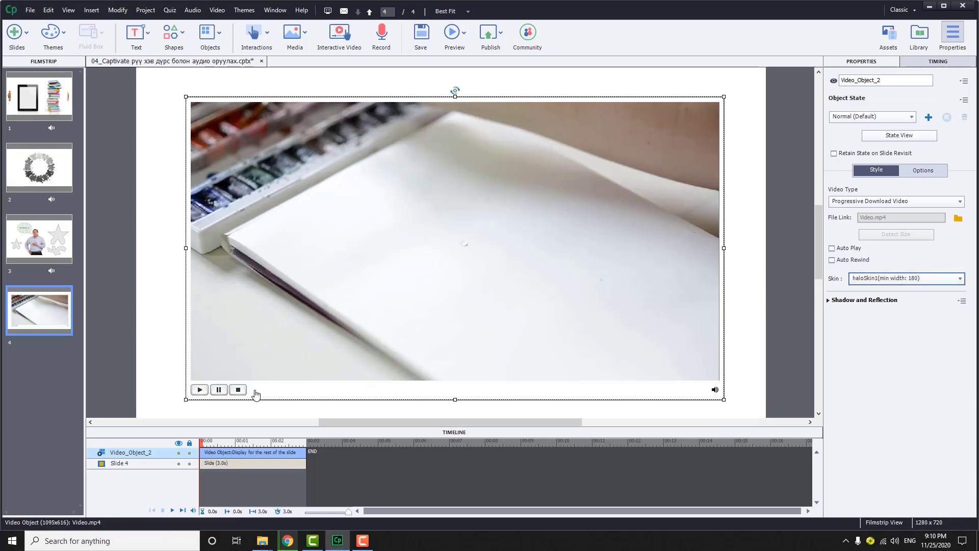
{"action": "left_click", "coordinate": [225, 391]}
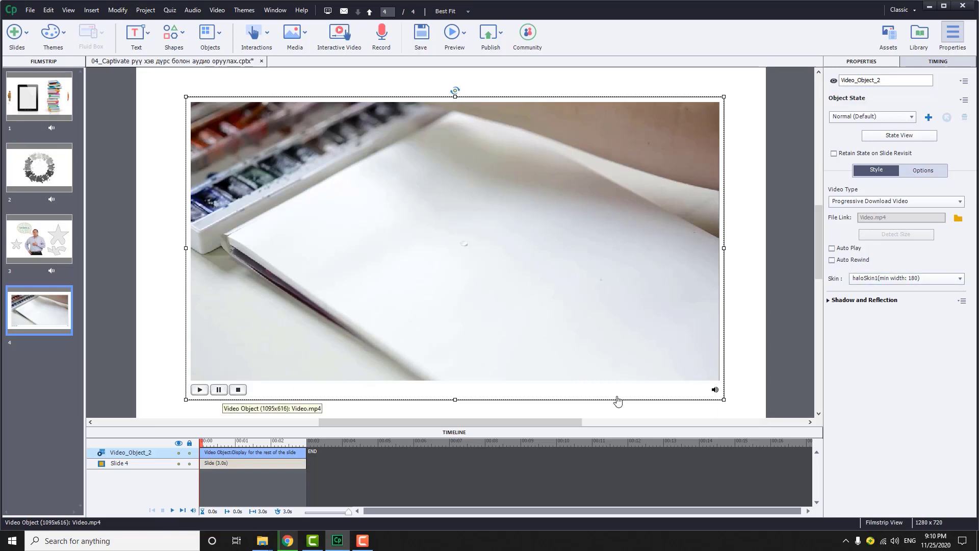
{"action": "left_click", "coordinate": [959, 280]}
{"action": "left_click", "coordinate": [920, 362]}
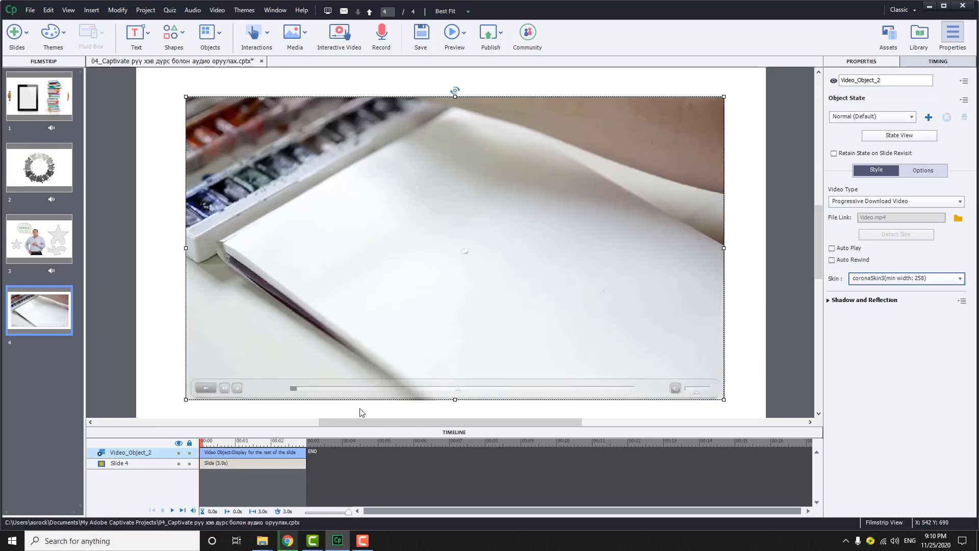
{"action": "left_click", "coordinate": [937, 279]}
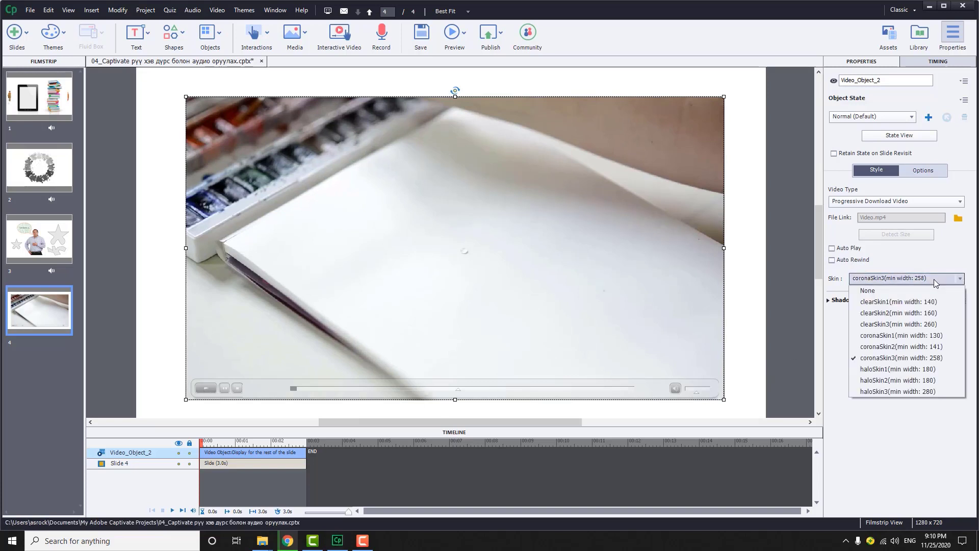
{"action": "left_click", "coordinate": [916, 324]}
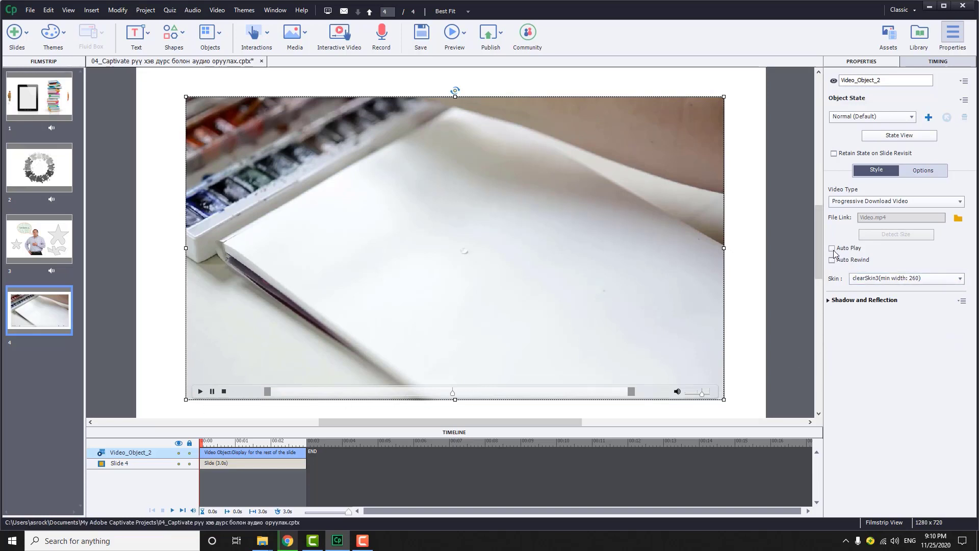
Try the slide 4 video with no skin and with clearSkin1, and set its skin back to haloSkin1
{"action": "left_click", "coordinate": [875, 279]}
{"action": "left_click", "coordinate": [876, 291]}
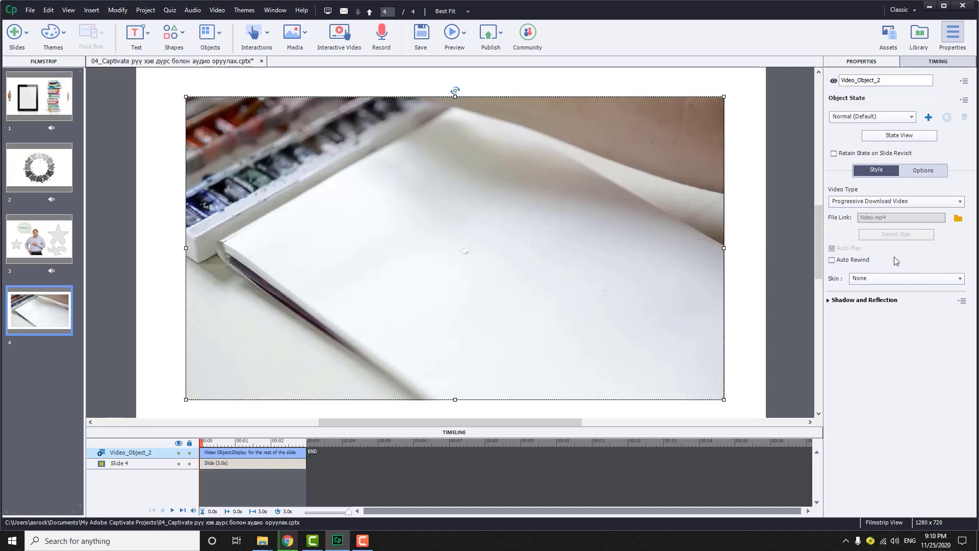
{"action": "left_click", "coordinate": [873, 279]}
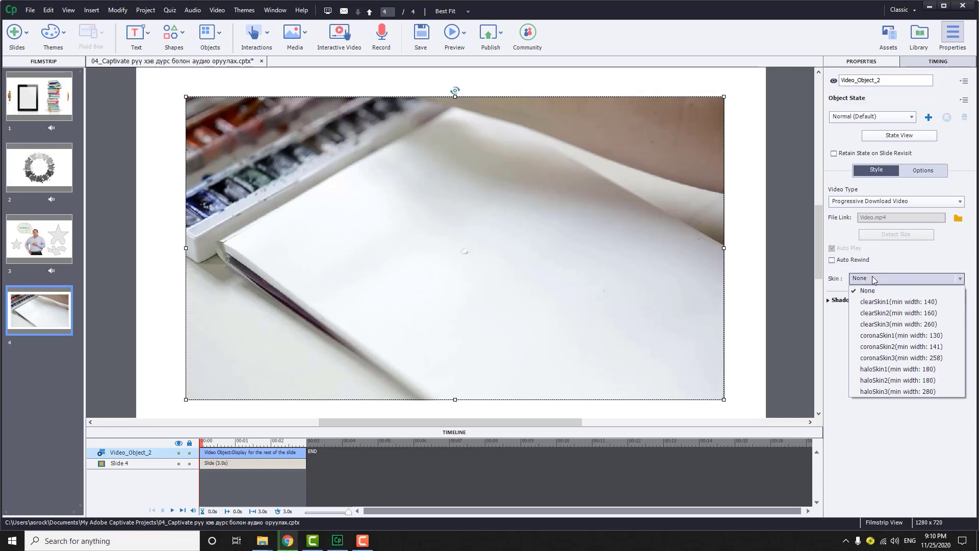
{"action": "left_click", "coordinate": [877, 301]}
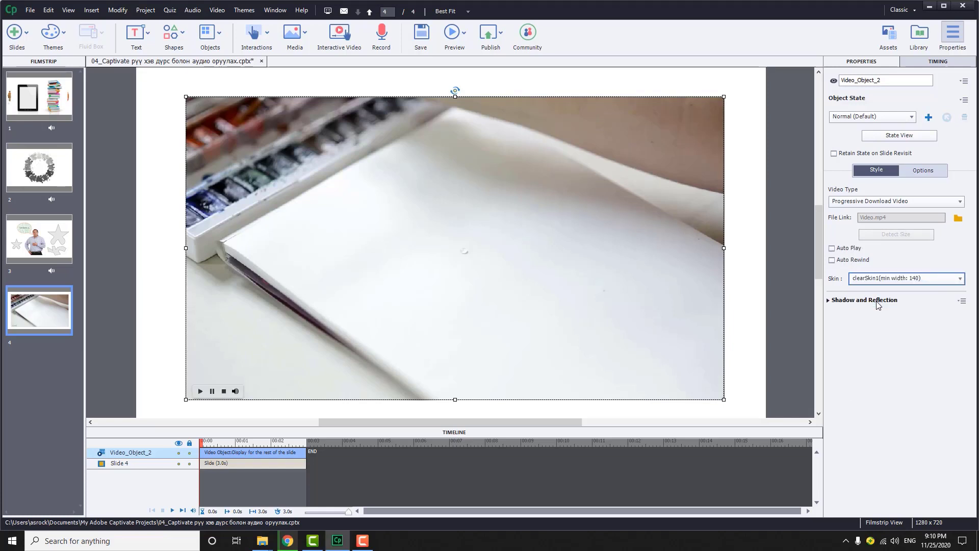
{"action": "left_click", "coordinate": [887, 279]}
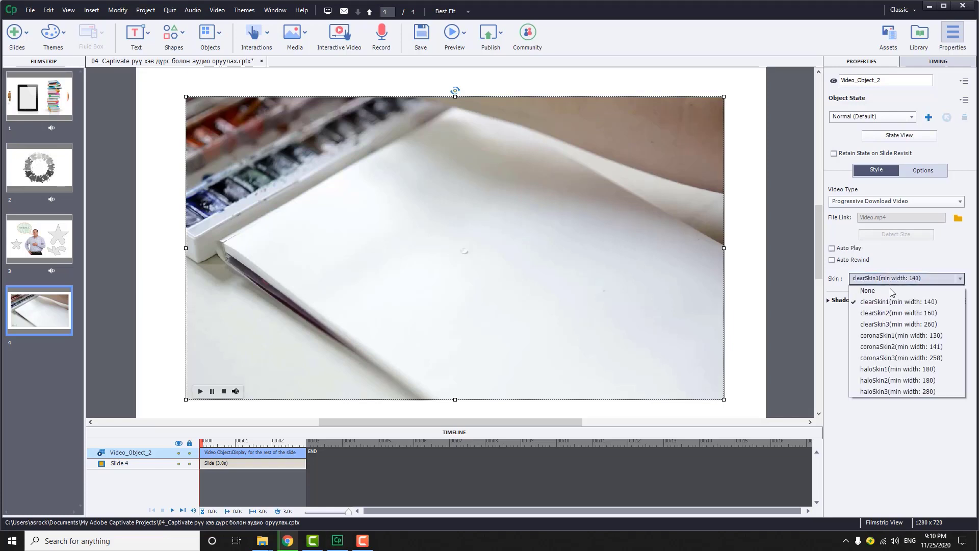
{"action": "left_click", "coordinate": [888, 369]}
Add a slide from the Content 04 master slide after slide 4, followed by one from Content 02
{"action": "right_click", "coordinate": [44, 326]}
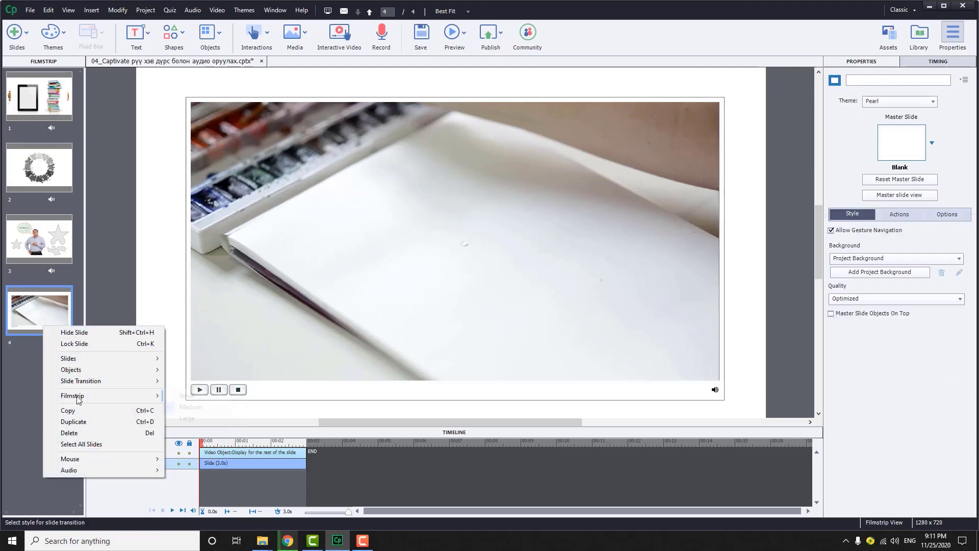
{"action": "mouse_move", "coordinate": [83, 379]}
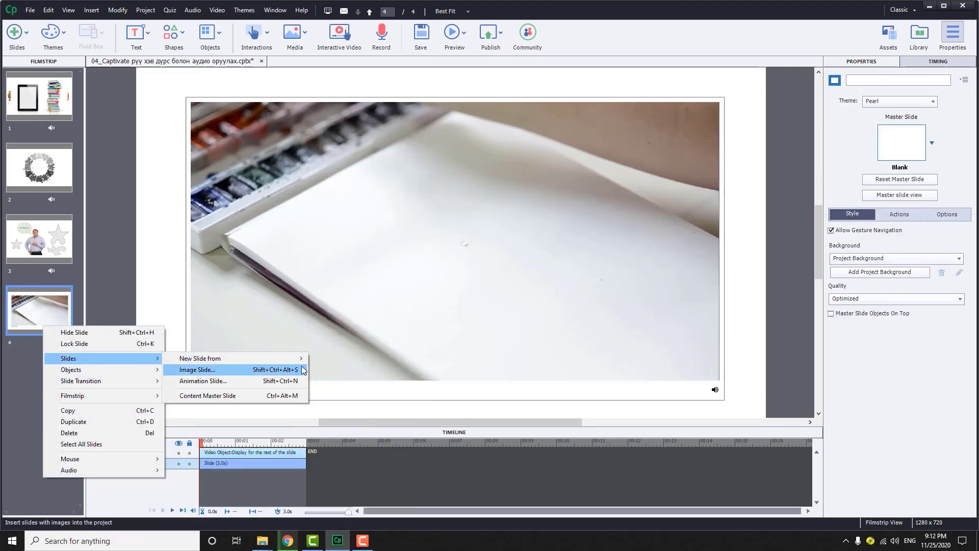
{"action": "mouse_move", "coordinate": [305, 360]}
{"action": "left_click", "coordinate": [332, 367]}
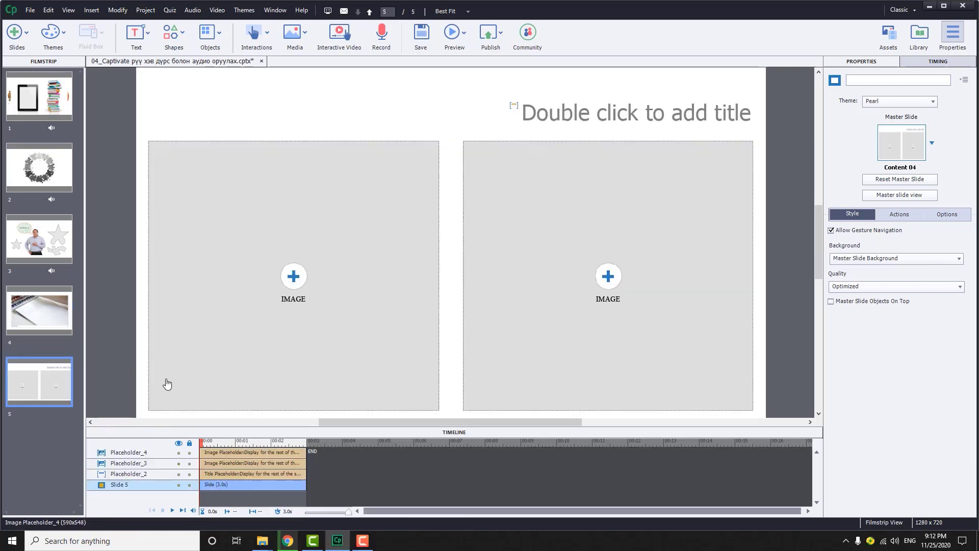
{"action": "right_click", "coordinate": [56, 393]}
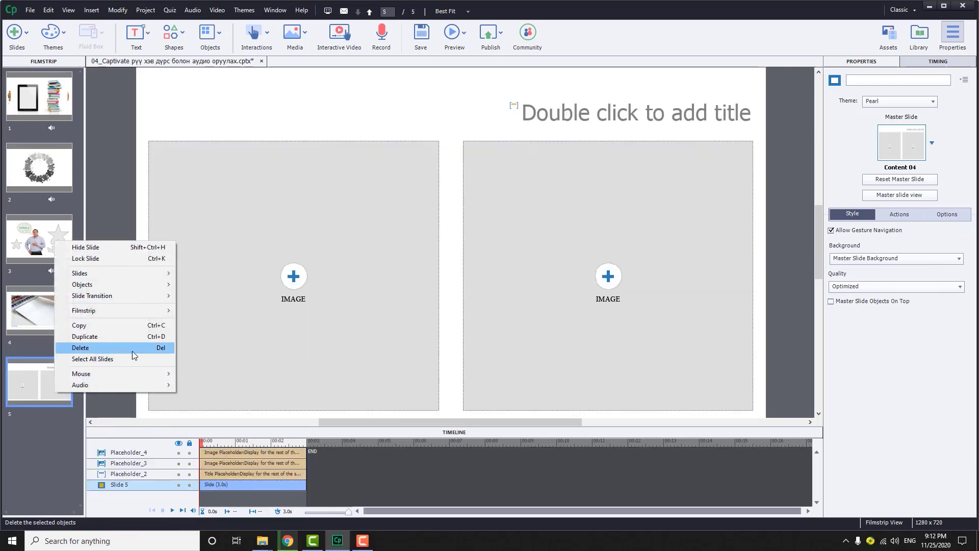
{"action": "mouse_move", "coordinate": [80, 274]}
{"action": "mouse_move", "coordinate": [192, 276]}
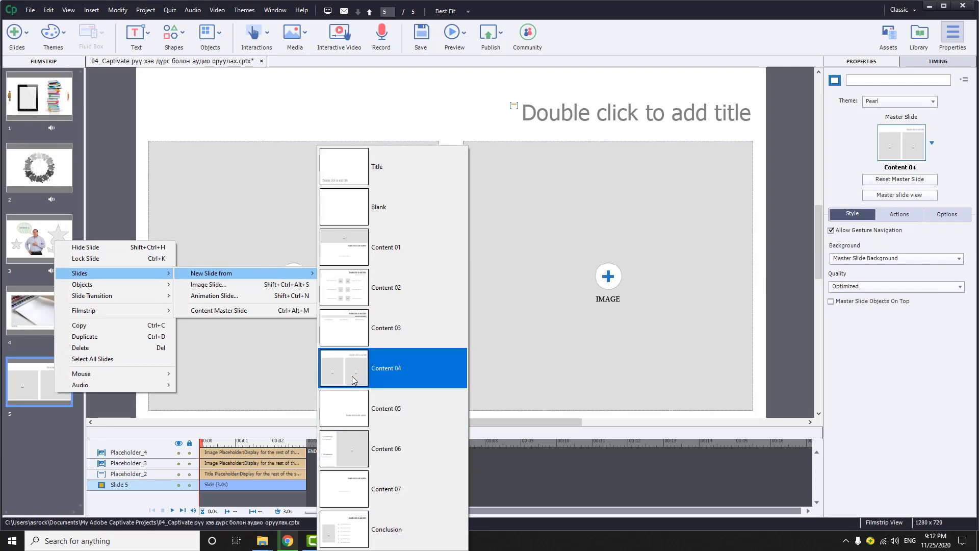
{"action": "left_click", "coordinate": [348, 286]}
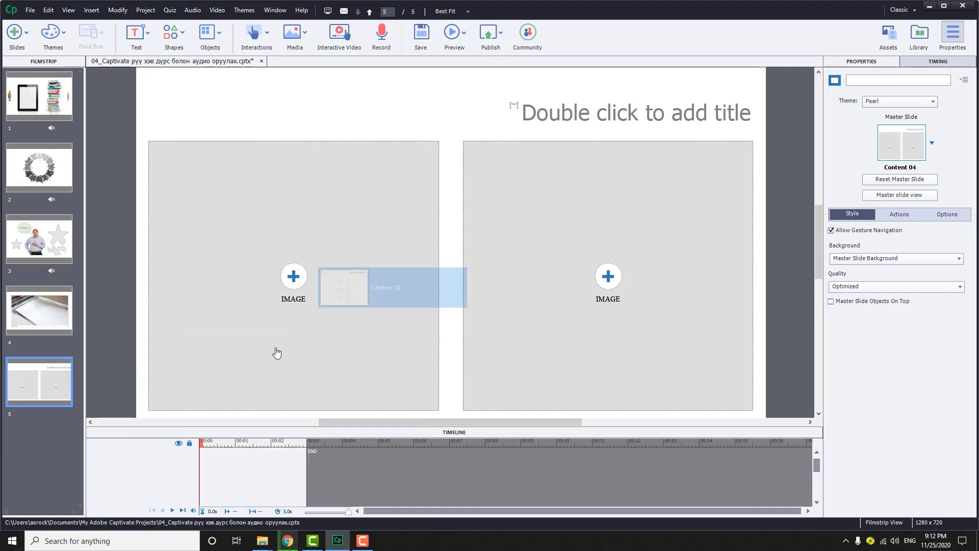
Start inserting a slide video on slide 5, choosing Video.mp4 from the Chapter 3 Video folder on the computer
{"action": "left_click", "coordinate": [217, 11]}
{"action": "left_click", "coordinate": [231, 26]}
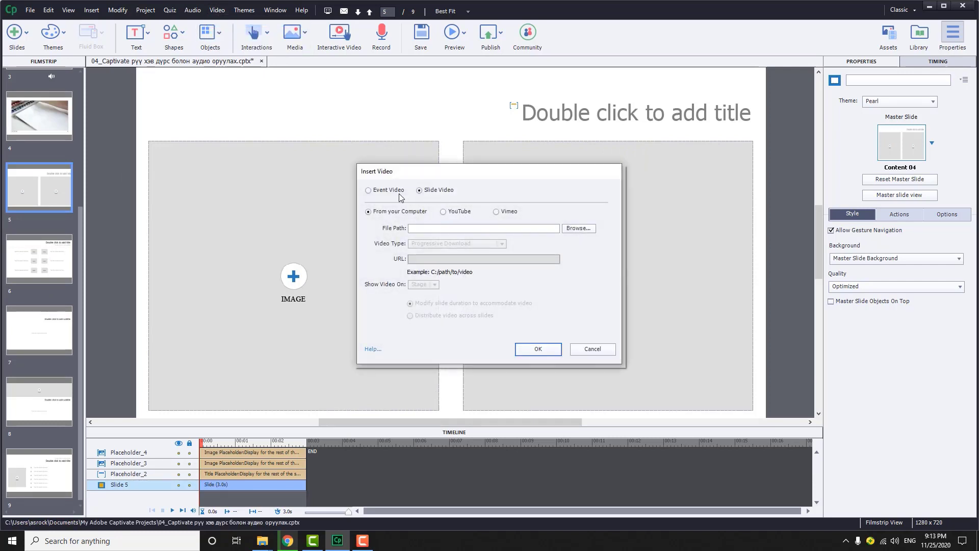
{"action": "left_click", "coordinate": [372, 192]}
{"action": "left_click", "coordinate": [421, 191]}
{"action": "left_click", "coordinate": [578, 228]}
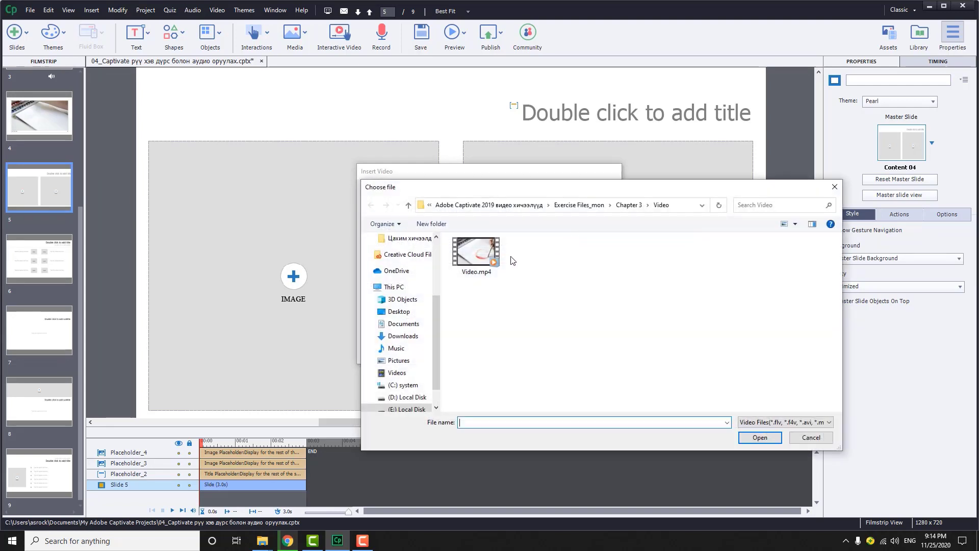
{"action": "left_click", "coordinate": [477, 252]}
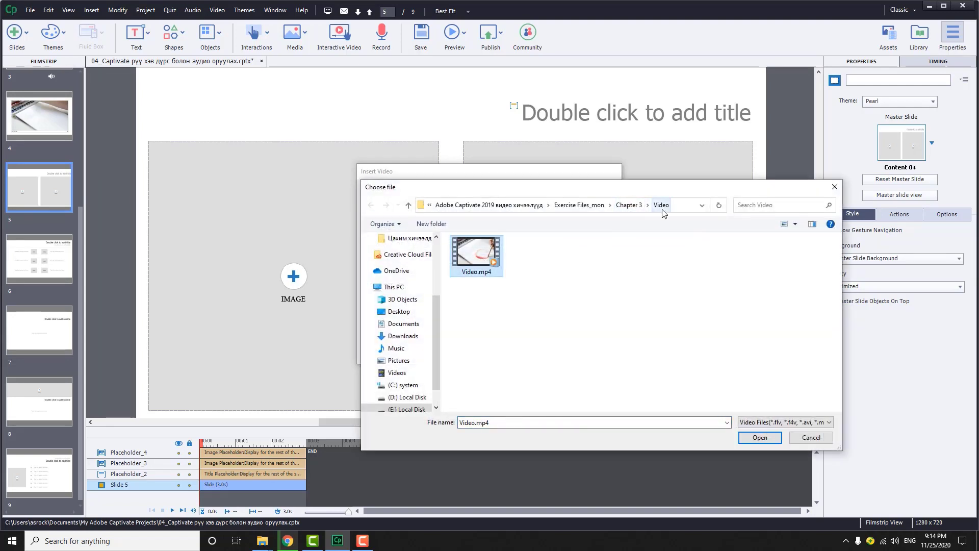
{"action": "left_click", "coordinate": [759, 437]}
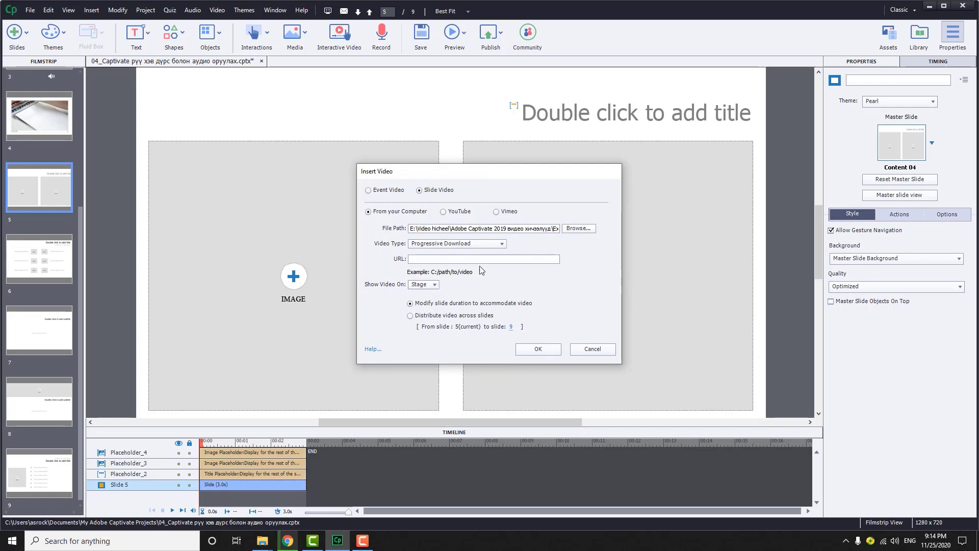
Keep Progressive Download and Stage display, distribute the video across slides 5 to 9, and insert it
{"action": "left_click", "coordinate": [507, 247]}
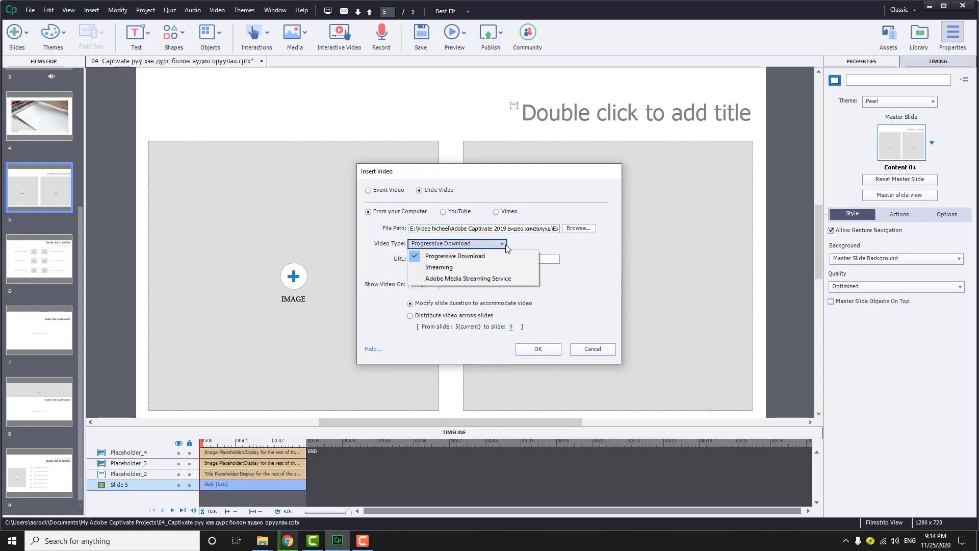
{"action": "left_click", "coordinate": [503, 247]}
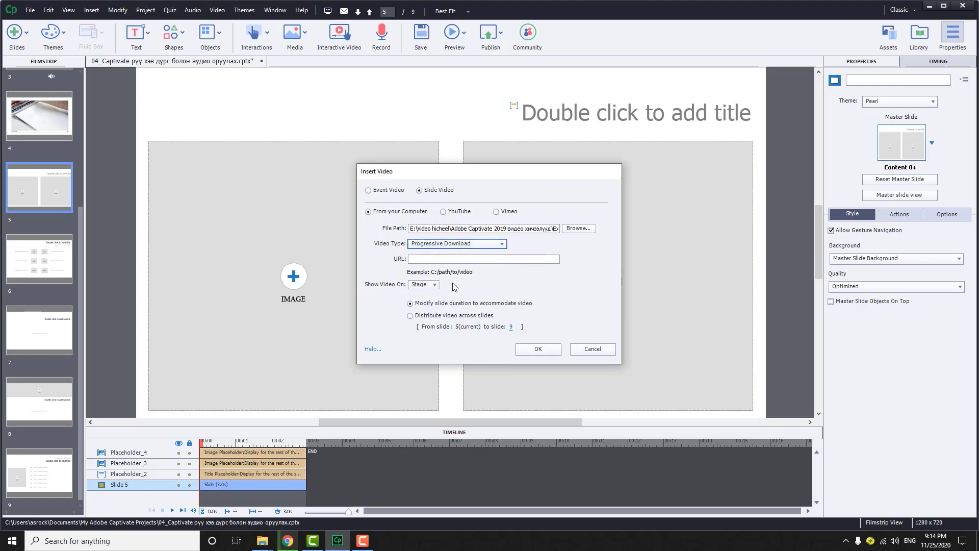
{"action": "left_click", "coordinate": [435, 286]}
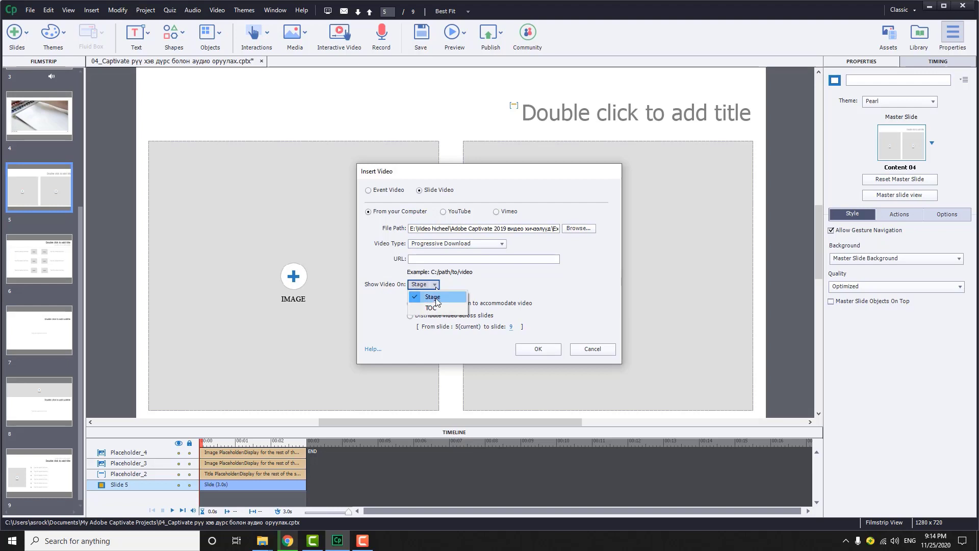
{"action": "left_click", "coordinate": [432, 296]}
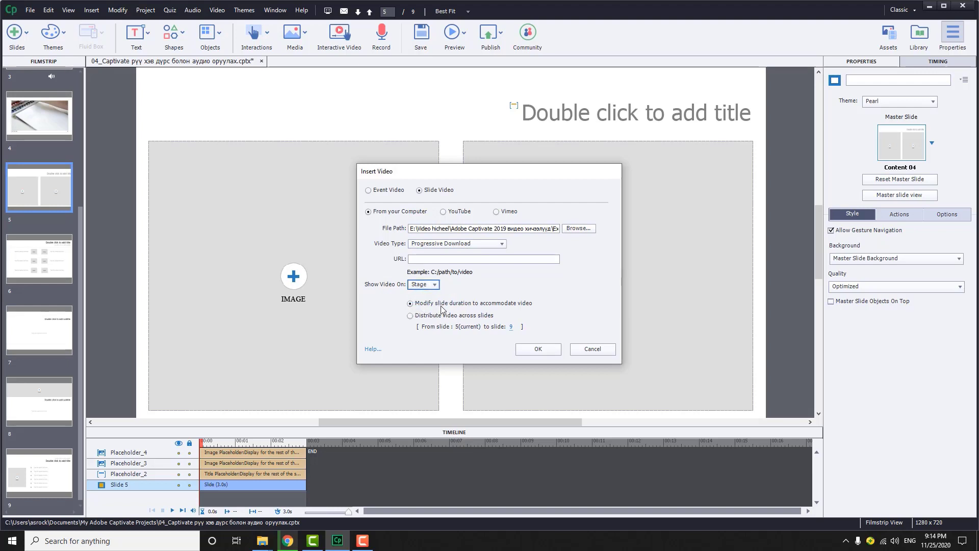
{"action": "left_click", "coordinate": [411, 315]}
{"action": "left_click", "coordinate": [512, 328]}
{"action": "left_click", "coordinate": [538, 350]}
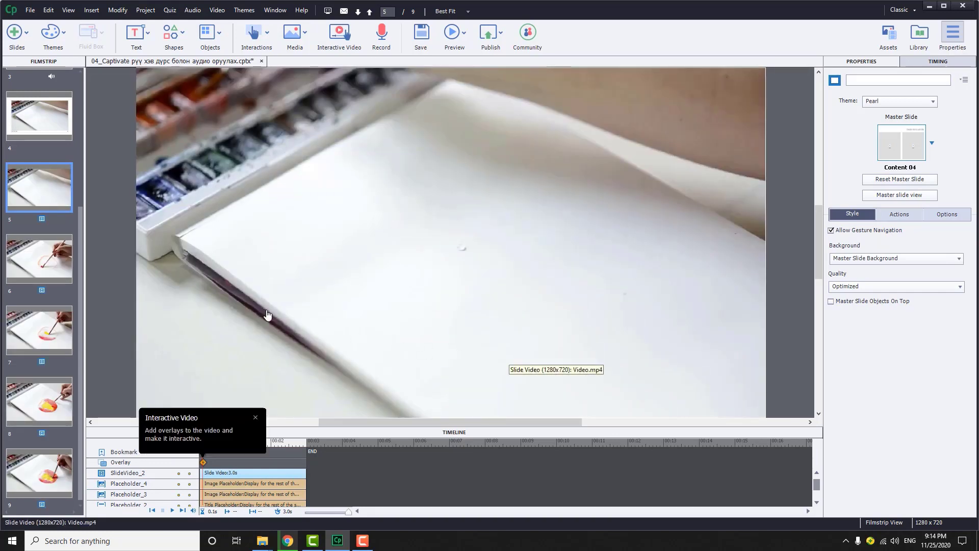
Look through slides 6 to 9 to review how the slide video is distributed
{"action": "left_click", "coordinate": [54, 261]}
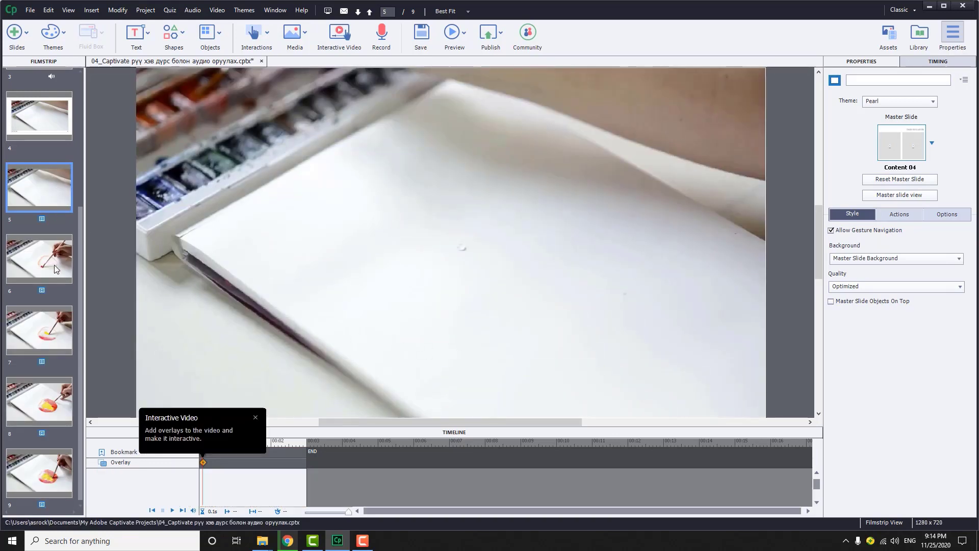
{"action": "left_click", "coordinate": [51, 326]}
{"action": "left_click", "coordinate": [62, 400]}
{"action": "left_click", "coordinate": [53, 465]}
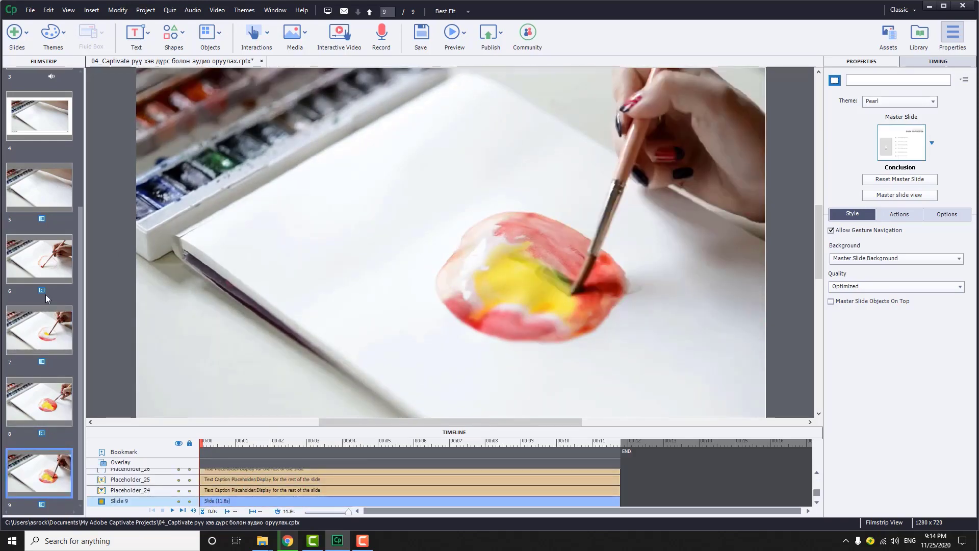
Shrink slide 5's video to about 637 × 358 px near the slide's centre, and open the choices for applying its Transform settings to other items
{"action": "left_click", "coordinate": [51, 196]}
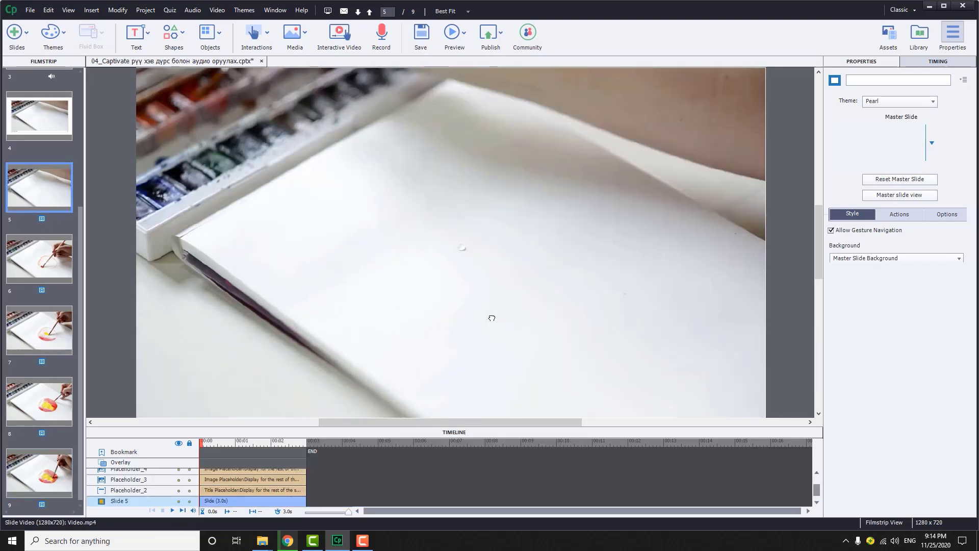
{"action": "left_click", "coordinate": [492, 323]}
{"action": "left_click", "coordinate": [465, 11]}
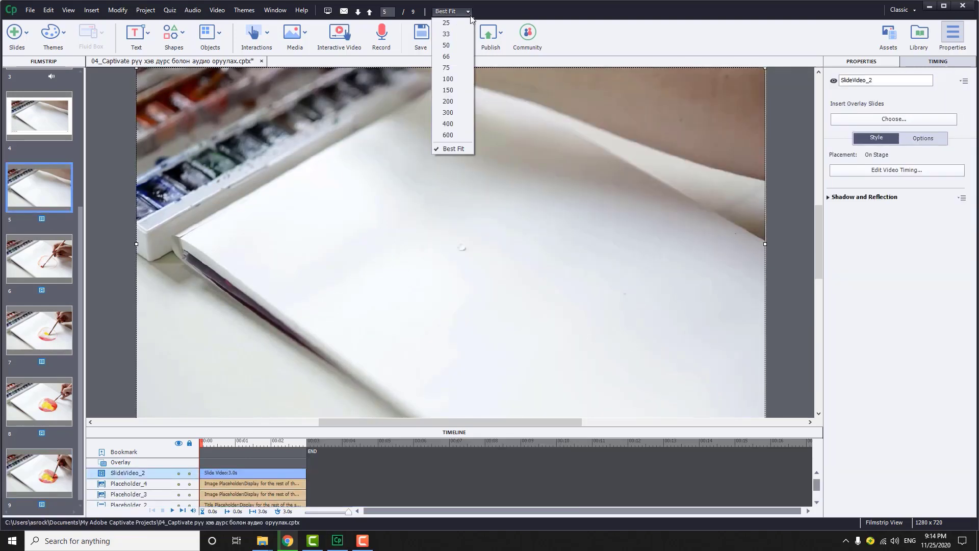
{"action": "left_click", "coordinate": [459, 56]}
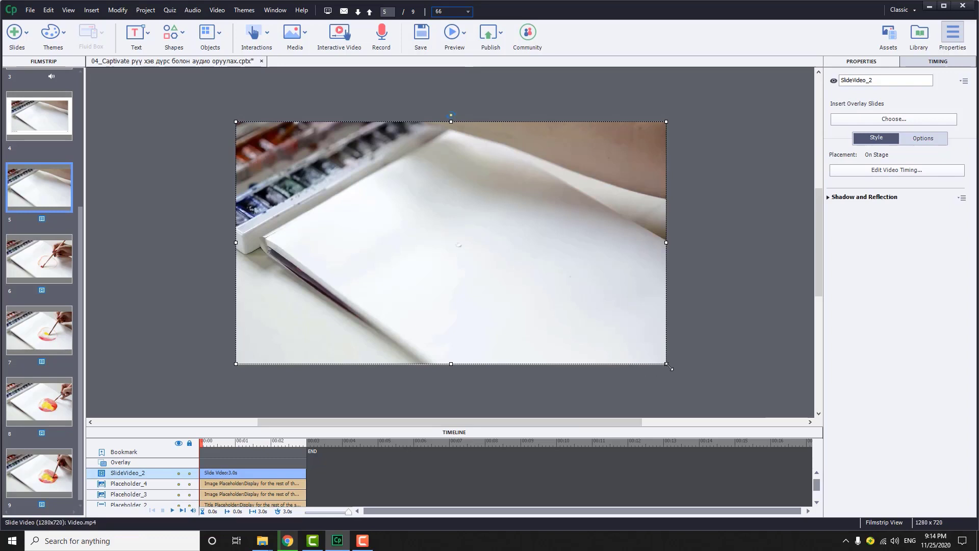
{"action": "left_click_drag", "start_coordinate": [667, 363], "coordinate": [534, 273]}
{"action": "left_click_drag", "start_coordinate": [235, 122], "coordinate": [275, 150]}
{"action": "left_click_drag", "start_coordinate": [385, 209], "coordinate": [439, 246]}
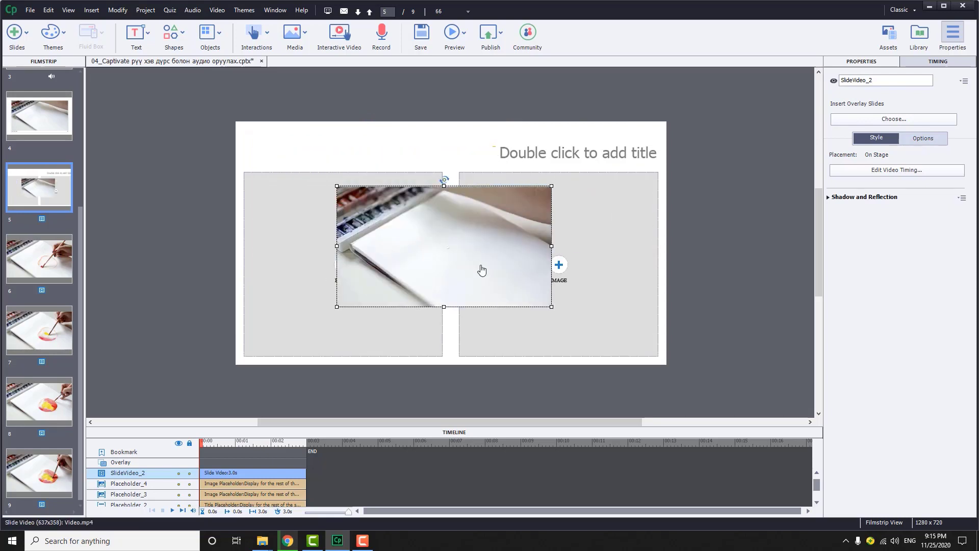
{"action": "left_click", "coordinate": [922, 142]}
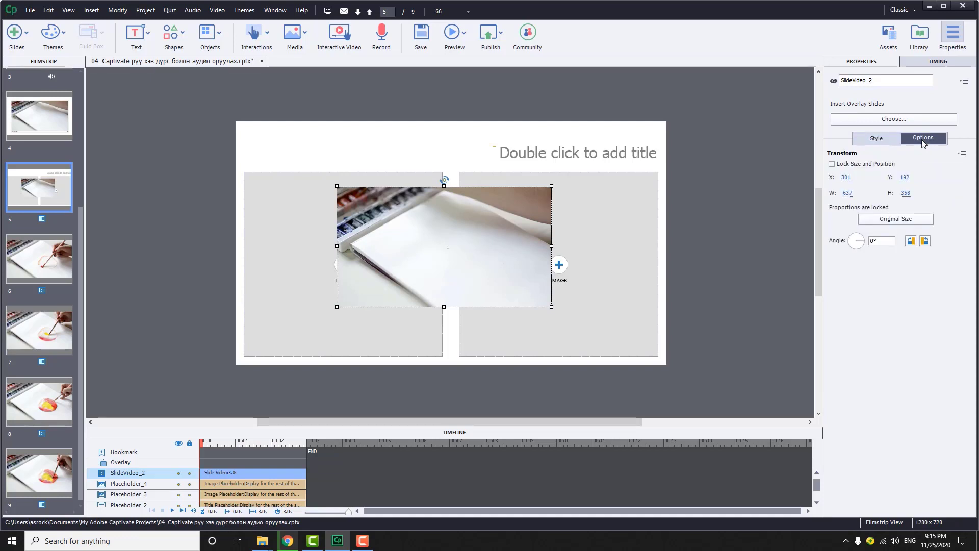
{"action": "left_click", "coordinate": [962, 153]}
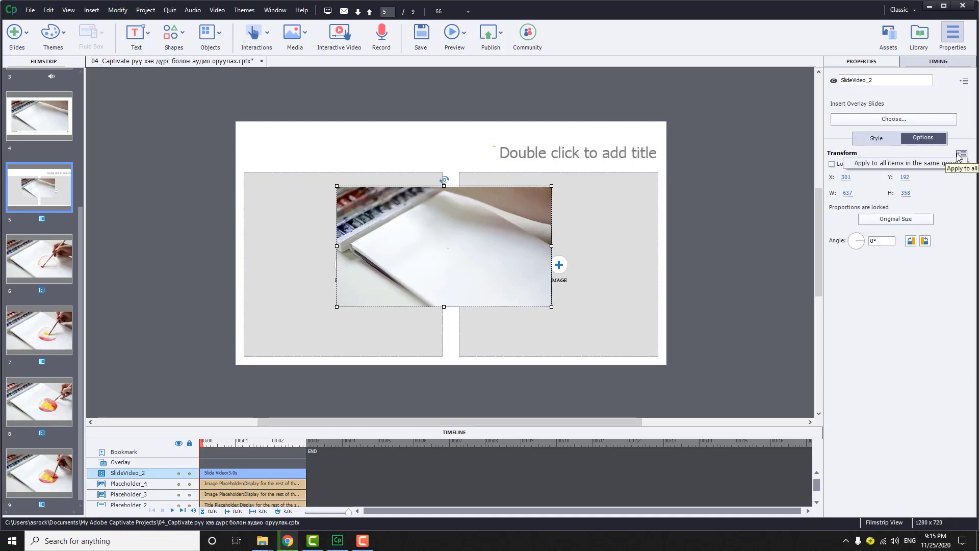
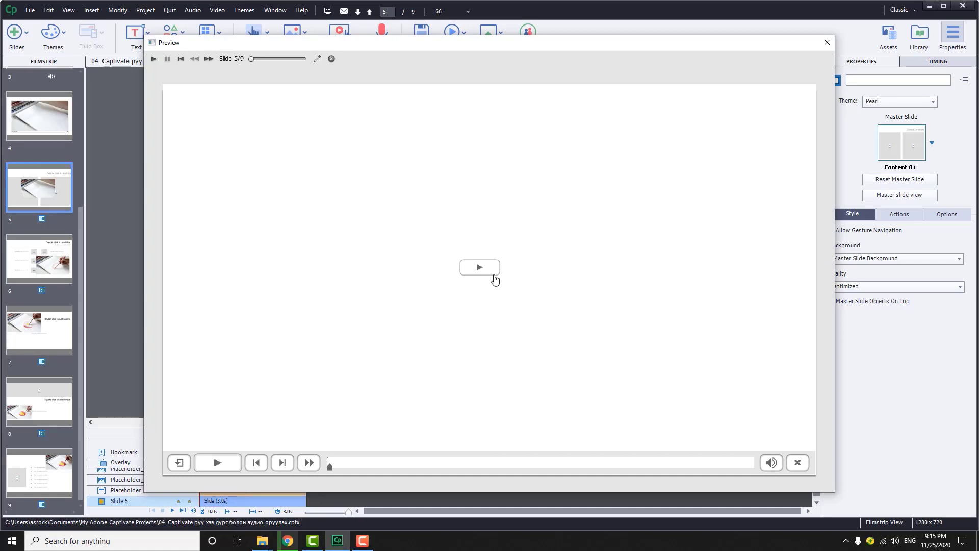
Play the project preview starting from slide 5
{"action": "left_click", "coordinate": [494, 276]}
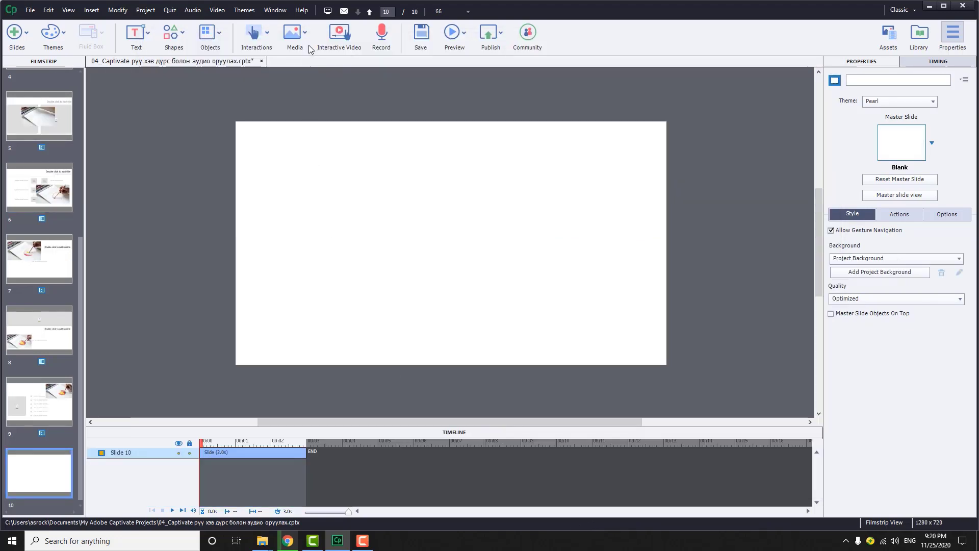
Insert the animation file Color Splash.swf from the Chapter 3 Animations folder onto slide 10
{"action": "left_click", "coordinate": [307, 35]}
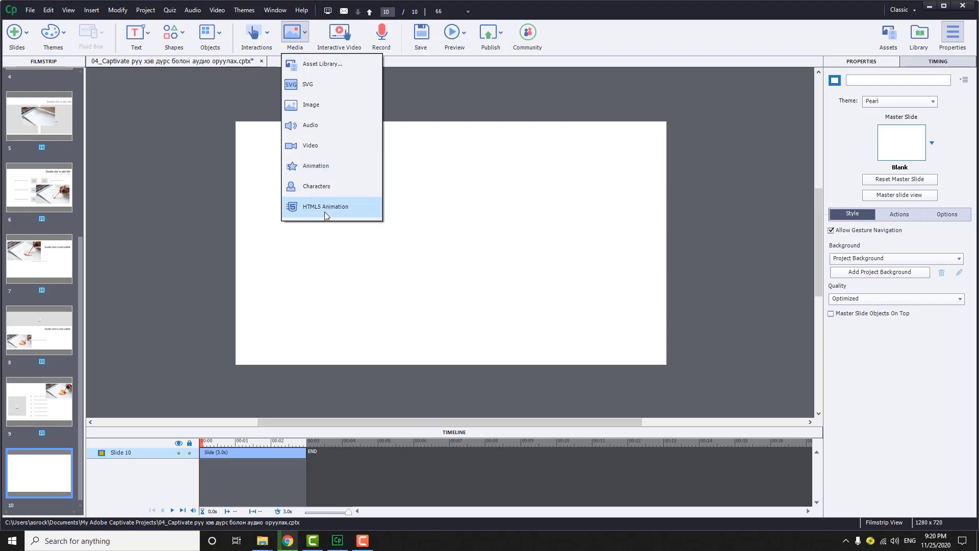
{"action": "left_click", "coordinate": [341, 170]}
{"action": "left_click", "coordinate": [142, 81]}
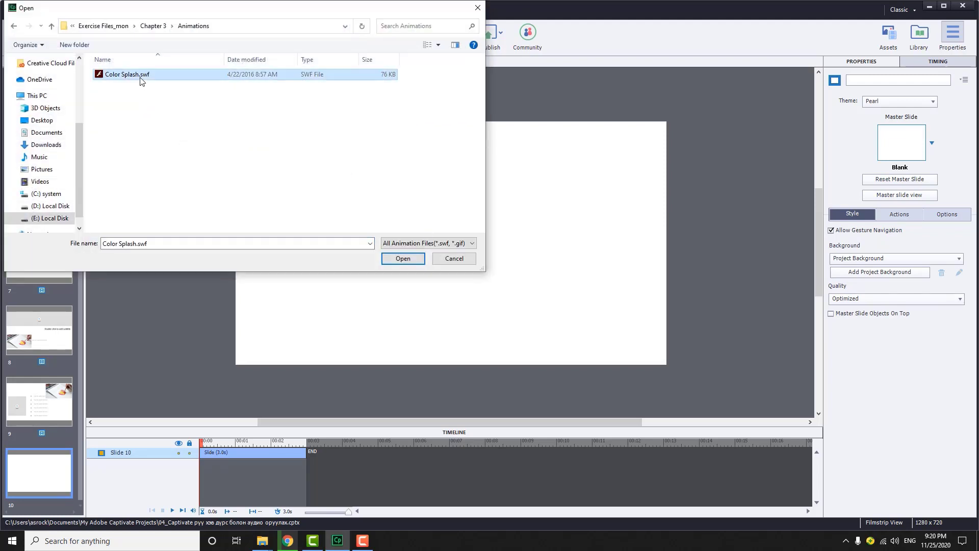
{"action": "left_click", "coordinate": [402, 258]}
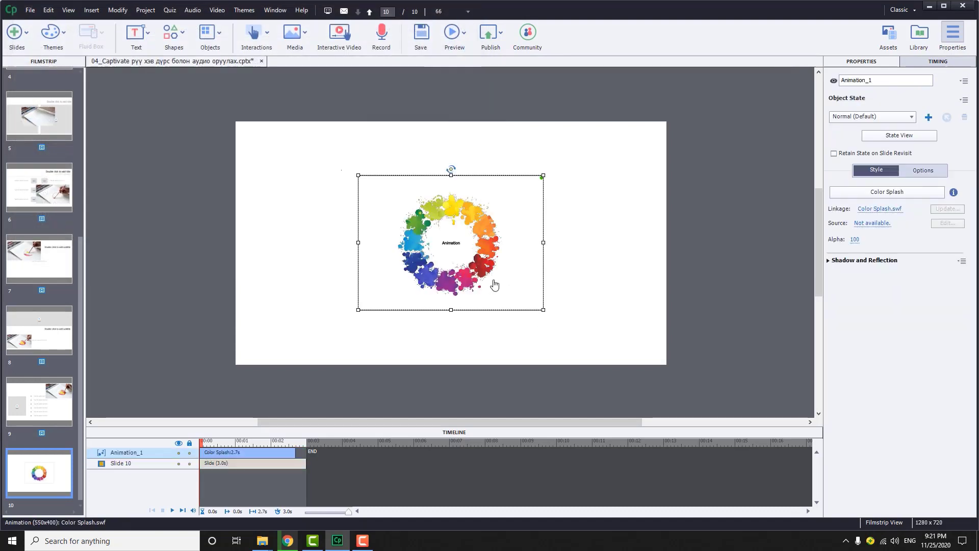
Shrink the Color Splash.swf animation slightly and place it in the upper-left corner of slide 10
{"action": "left_click_drag", "start_coordinate": [475, 269], "coordinate": [395, 235]}
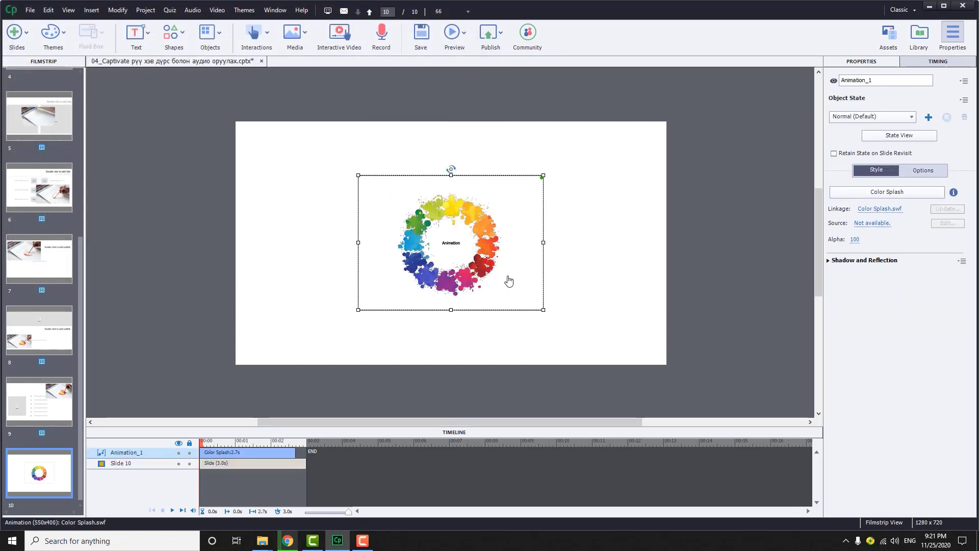
{"action": "left_click_drag", "start_coordinate": [543, 310], "coordinate": [519, 295]}
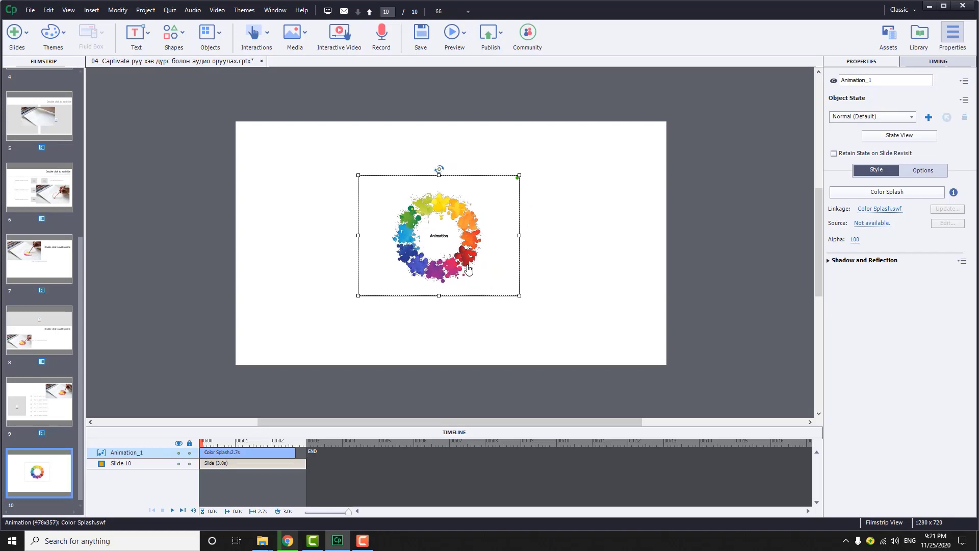
{"action": "left_click_drag", "start_coordinate": [455, 256], "coordinate": [342, 208]}
{"action": "left_click_drag", "start_coordinate": [398, 244], "coordinate": [411, 255]}
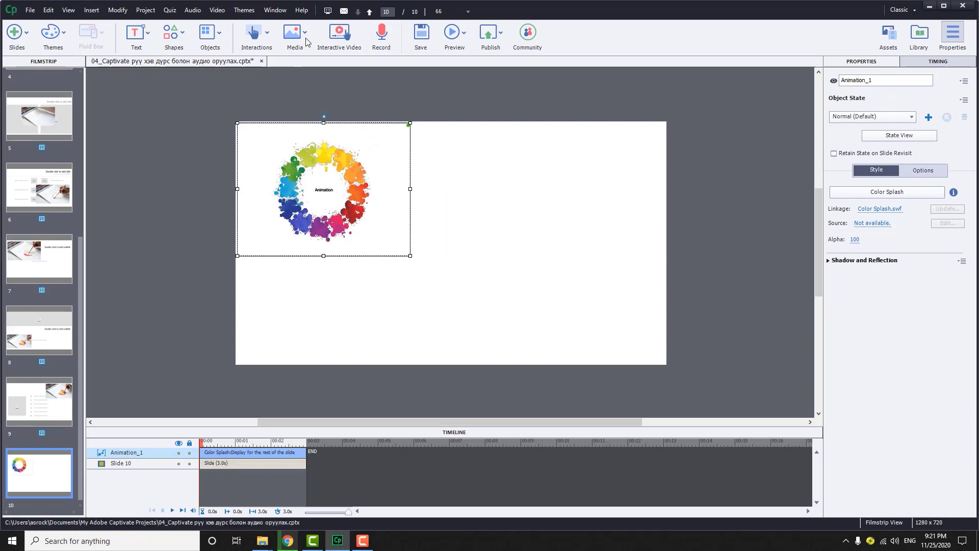
Insert the HTML5 animation Color Splash.oam onto slide 10
{"action": "left_click", "coordinate": [305, 33]}
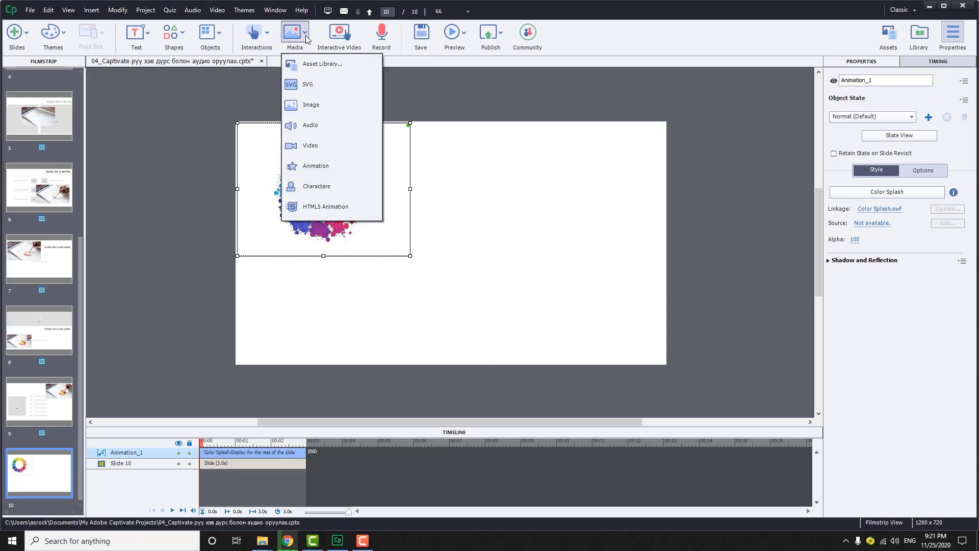
{"action": "left_click", "coordinate": [317, 207]}
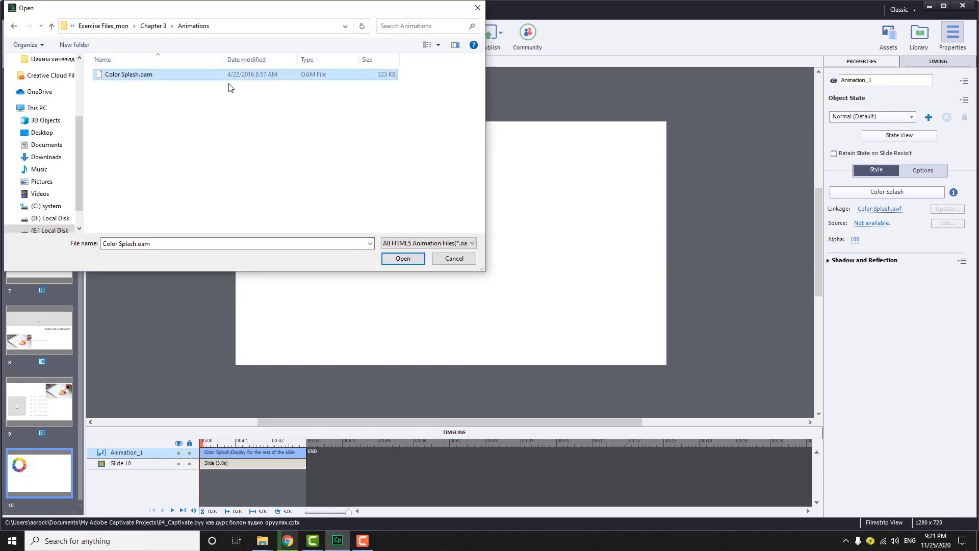
{"action": "left_click", "coordinate": [400, 256]}
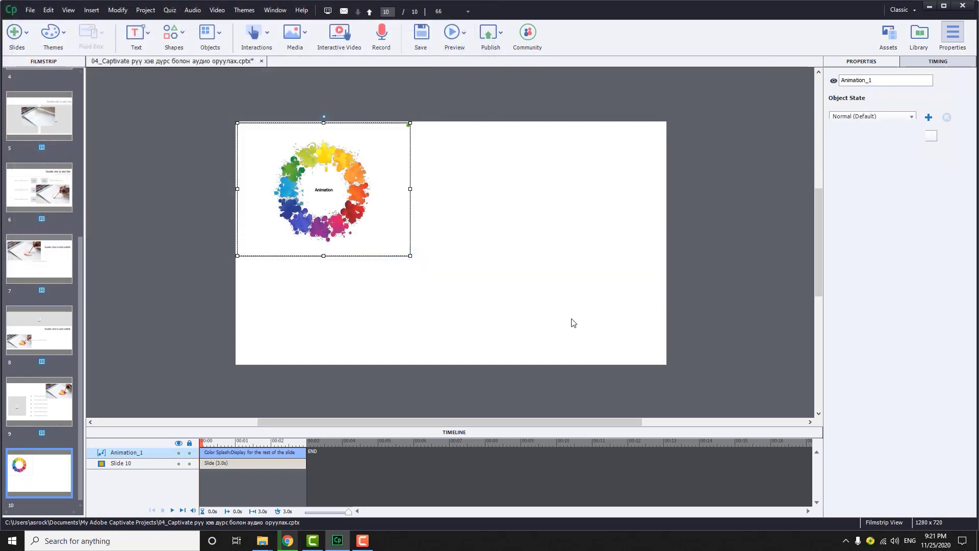
Arrange the two animations diagonally on slide 10, with the HTML5 one at the lower right, and enlarge both slightly
{"action": "mouse_move", "coordinate": [489, 270]}
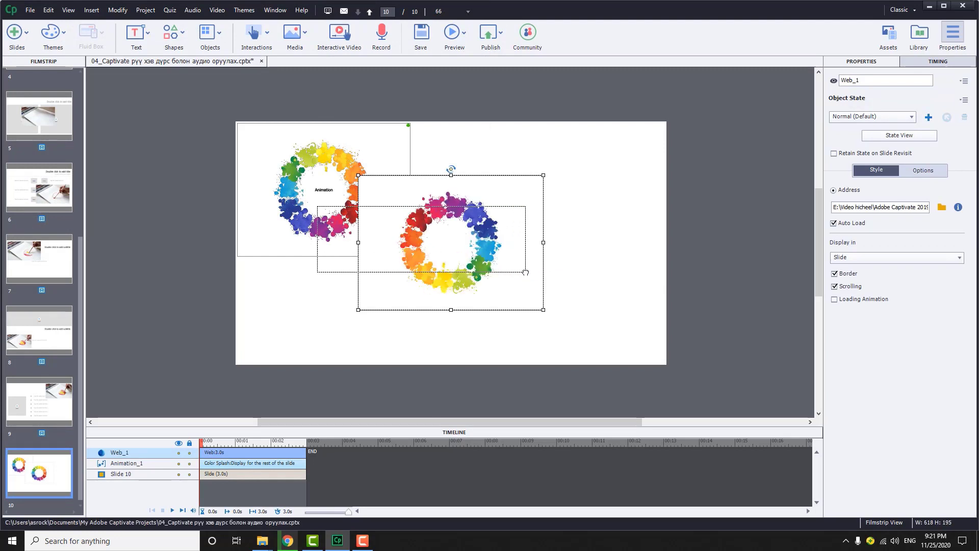
{"action": "key", "text": "ctrl+a"}
{"action": "left_click_drag", "start_coordinate": [563, 308], "coordinate": [540, 293]}
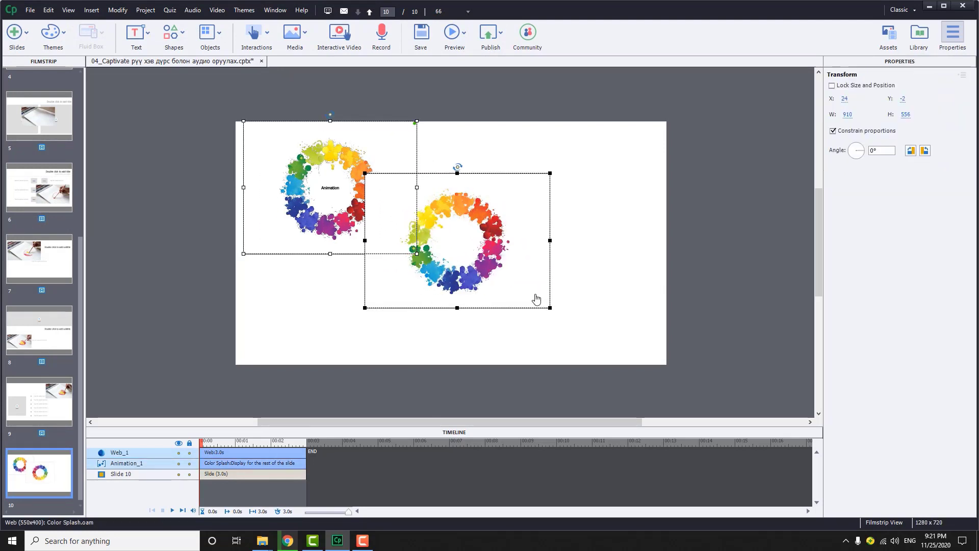
{"action": "left_click", "coordinate": [693, 279]}
{"action": "left_click", "coordinate": [536, 289]}
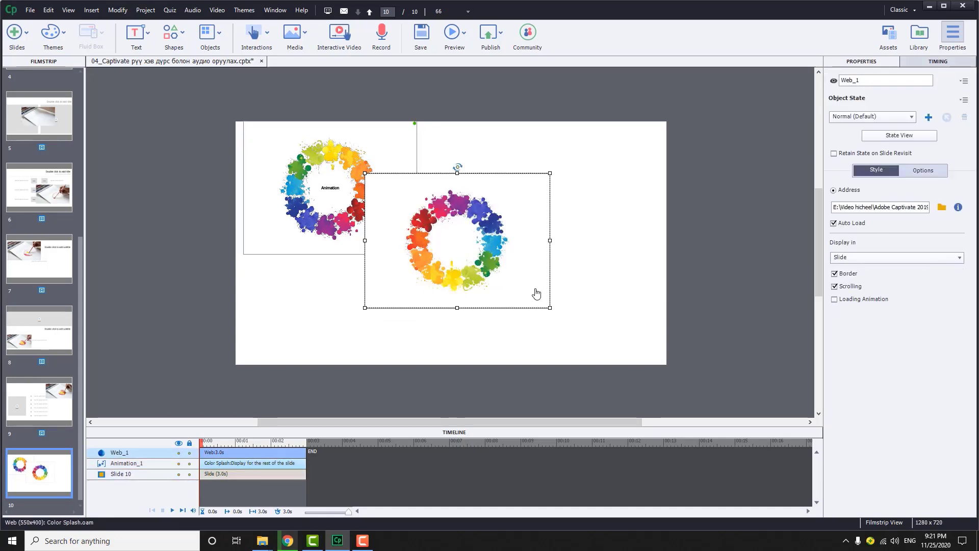
{"action": "left_click_drag", "start_coordinate": [536, 291], "coordinate": [633, 335]}
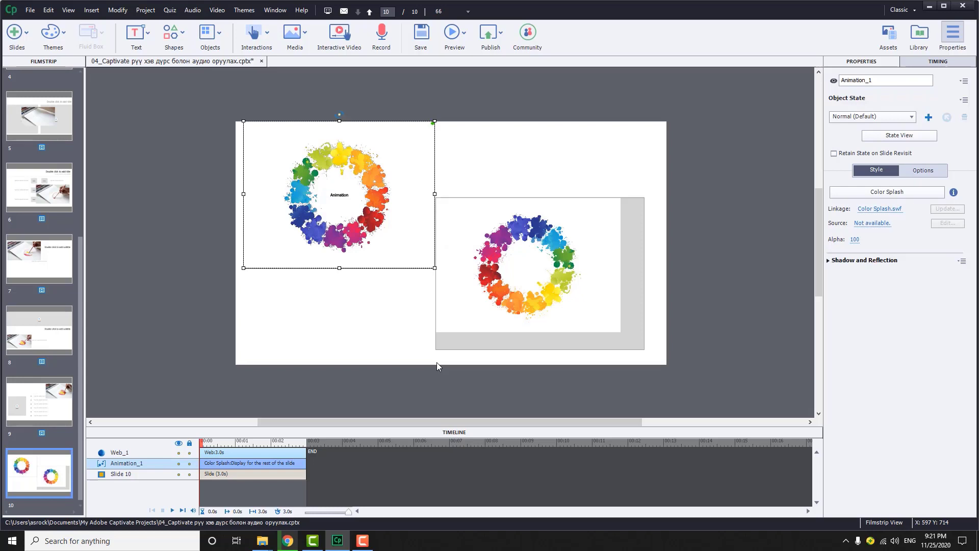
Hide slides 1 to 9 in the project
{"action": "left_click", "coordinate": [63, 411]}
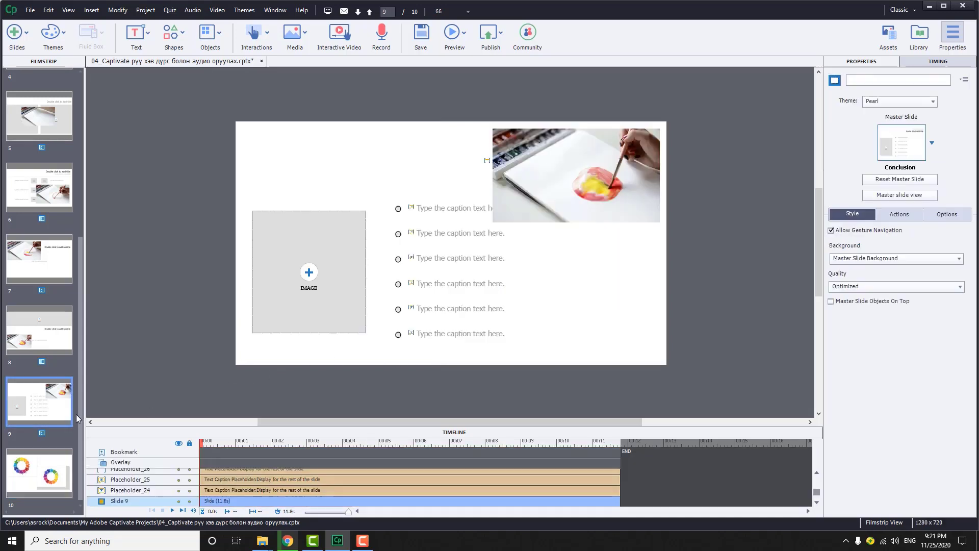
{"action": "left_click_drag", "start_coordinate": [78, 408], "coordinate": [97, 209]}
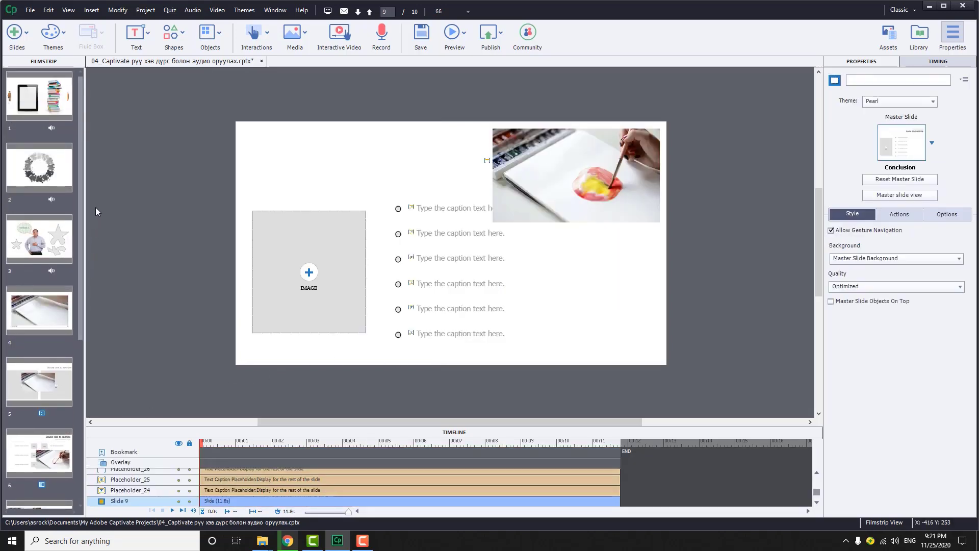
{"action": "left_click", "coordinate": [54, 112], "text": "shift"}
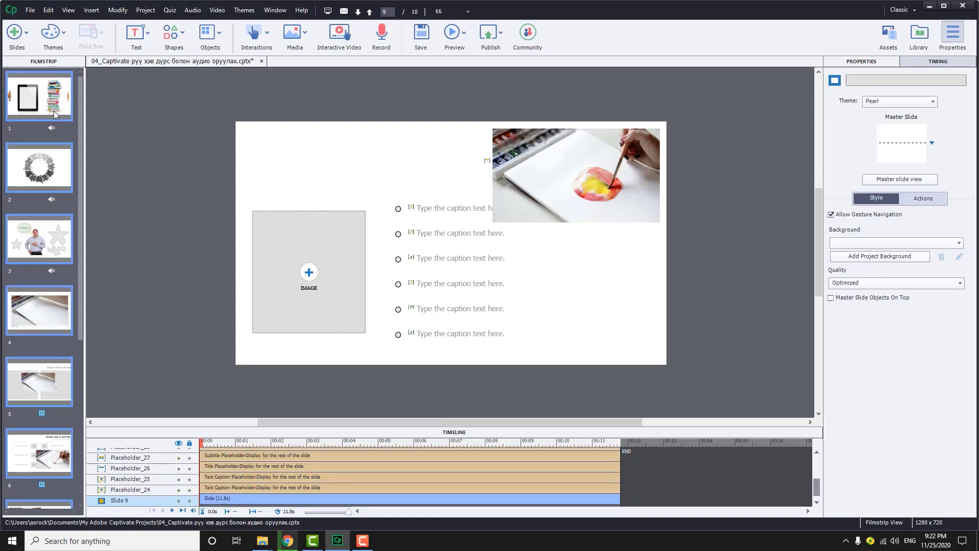
{"action": "right_click", "coordinate": [54, 111]}
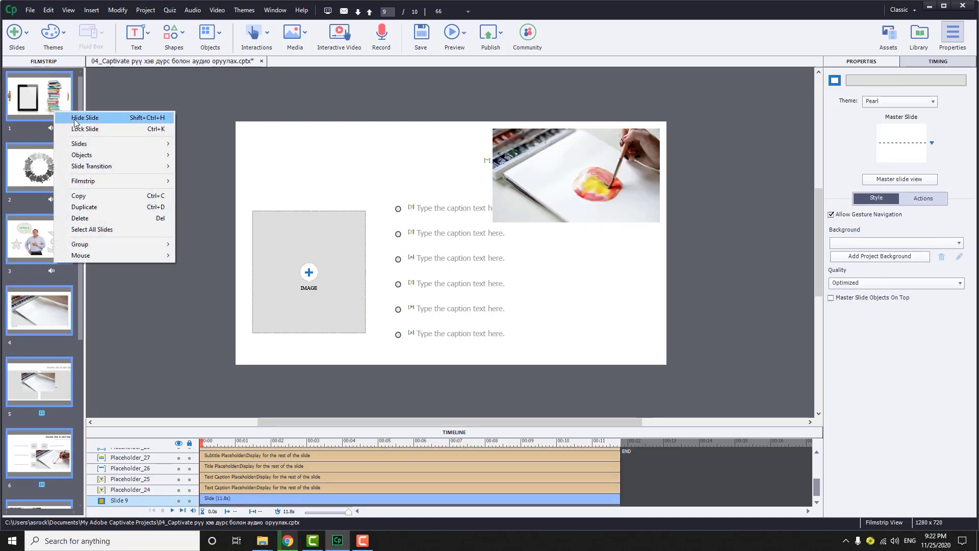
{"action": "left_click", "coordinate": [78, 118]}
Preview slide 10 as HTML5 in the browser, continuing despite unsupported items, play both animations, and return to Adobe Captivate
{"action": "left_click_drag", "start_coordinate": [80, 131], "coordinate": [96, 360]}
{"action": "left_click", "coordinate": [50, 475]}
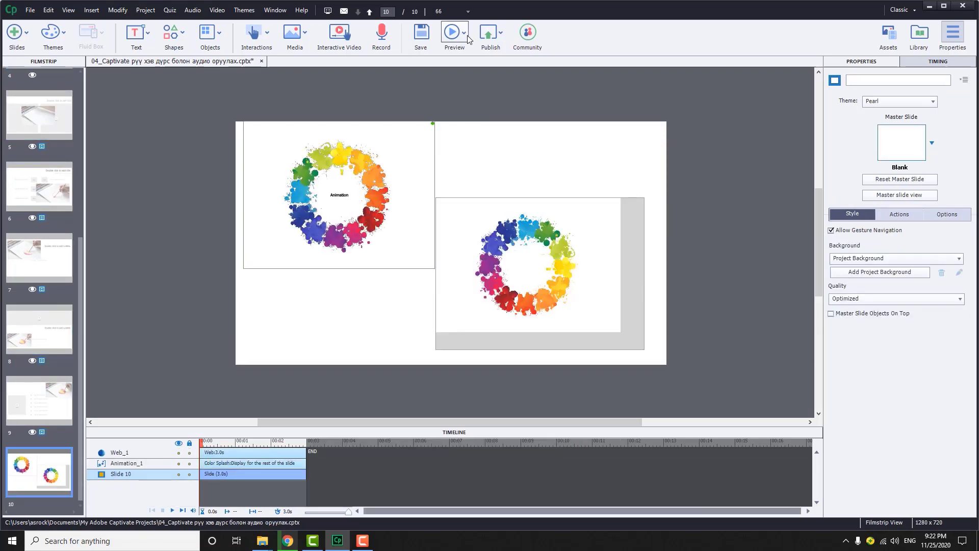
{"action": "left_click", "coordinate": [469, 40]}
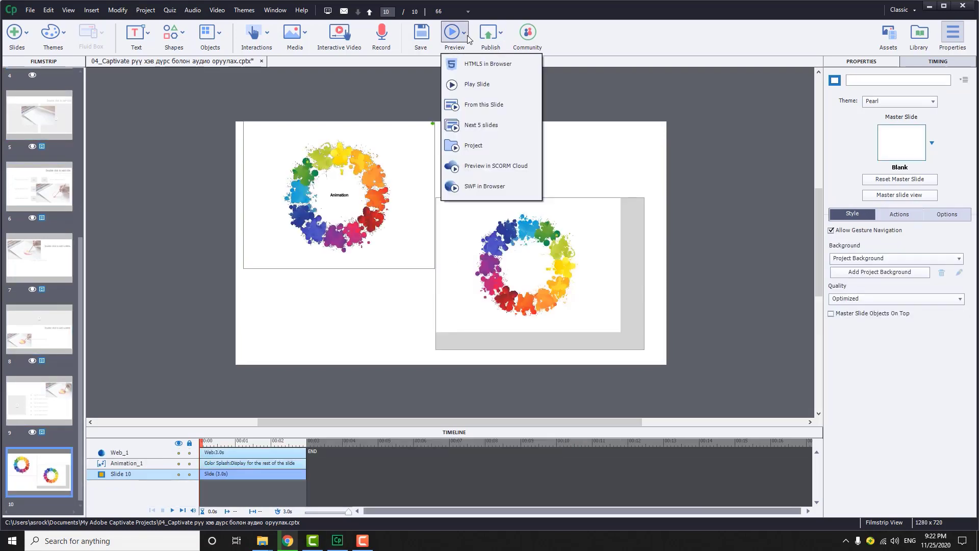
{"action": "left_click", "coordinate": [476, 64]}
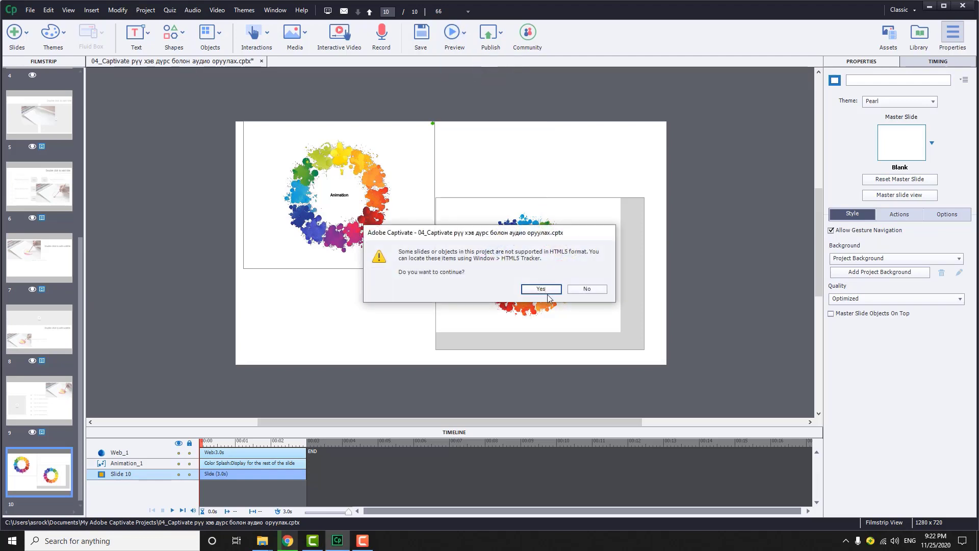
{"action": "left_click", "coordinate": [541, 288]}
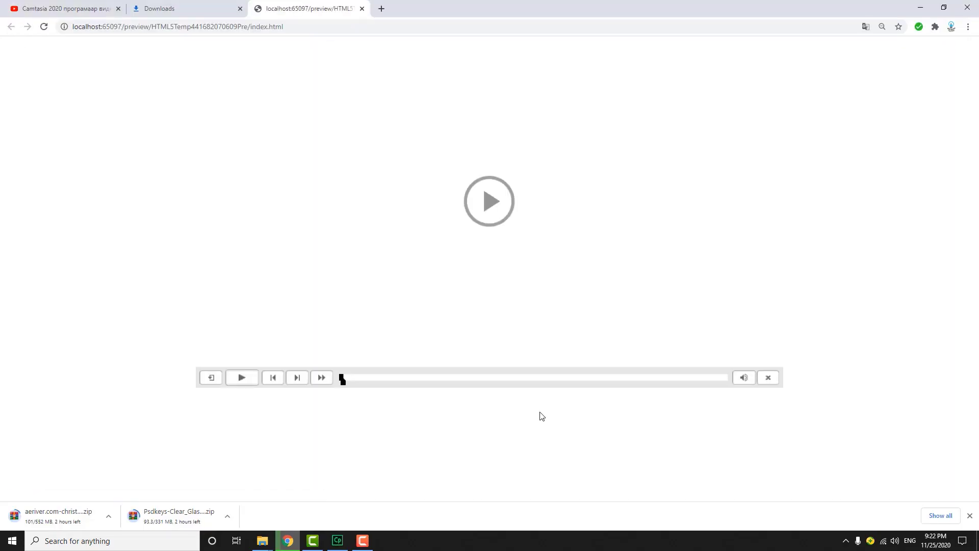
{"action": "left_click", "coordinate": [494, 207]}
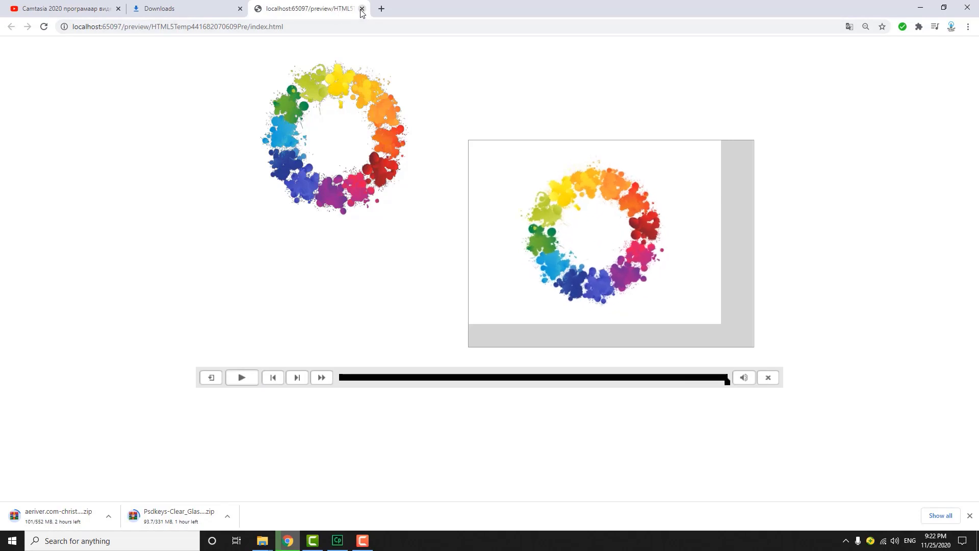
{"action": "left_click", "coordinate": [338, 540]}
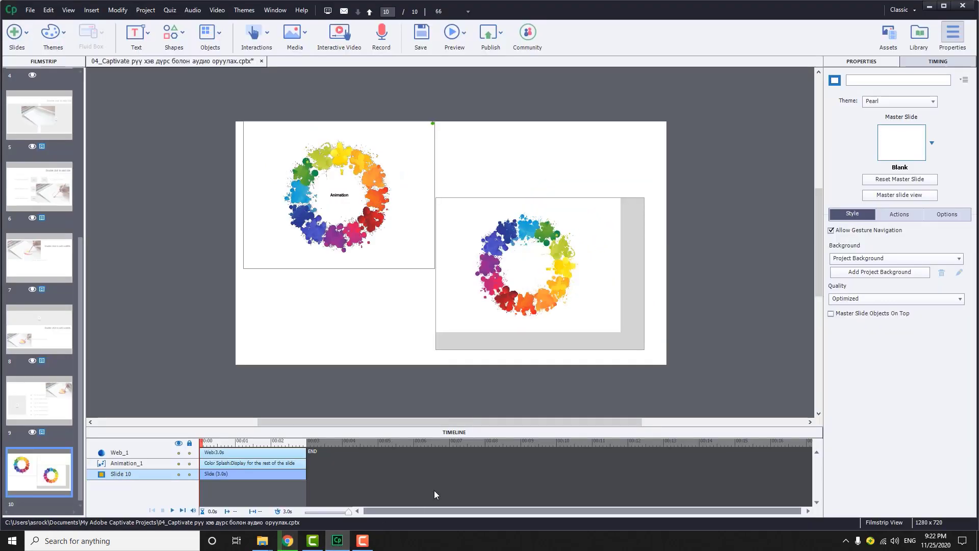
Preview the project in Captivate's own preview window, play slide 10's animations, and close the preview
{"action": "left_click", "coordinate": [464, 32]}
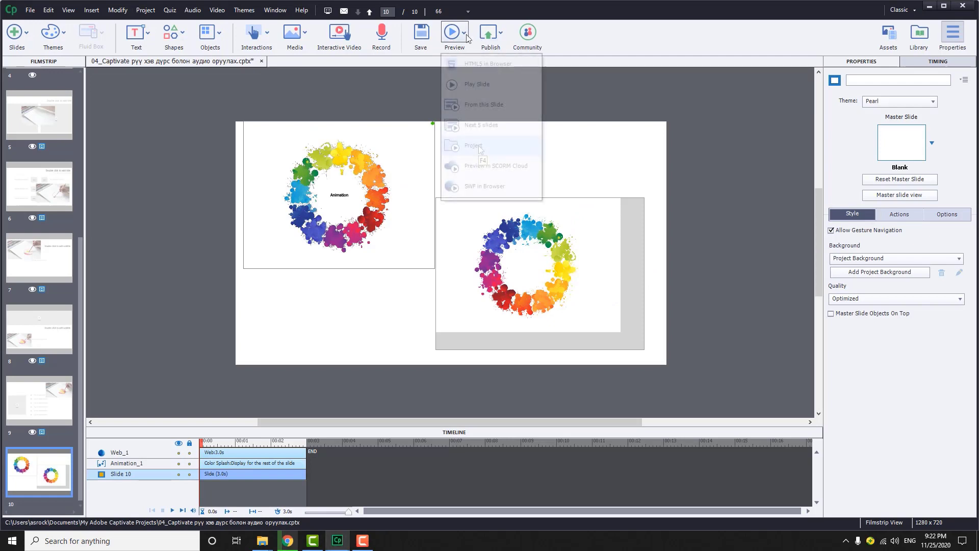
{"action": "left_click", "coordinate": [474, 146]}
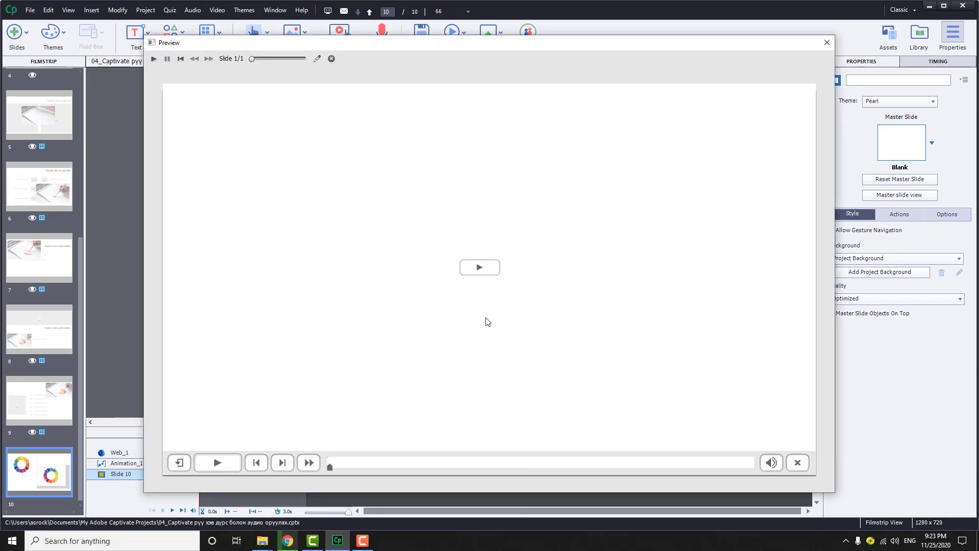
{"action": "left_click", "coordinate": [488, 274]}
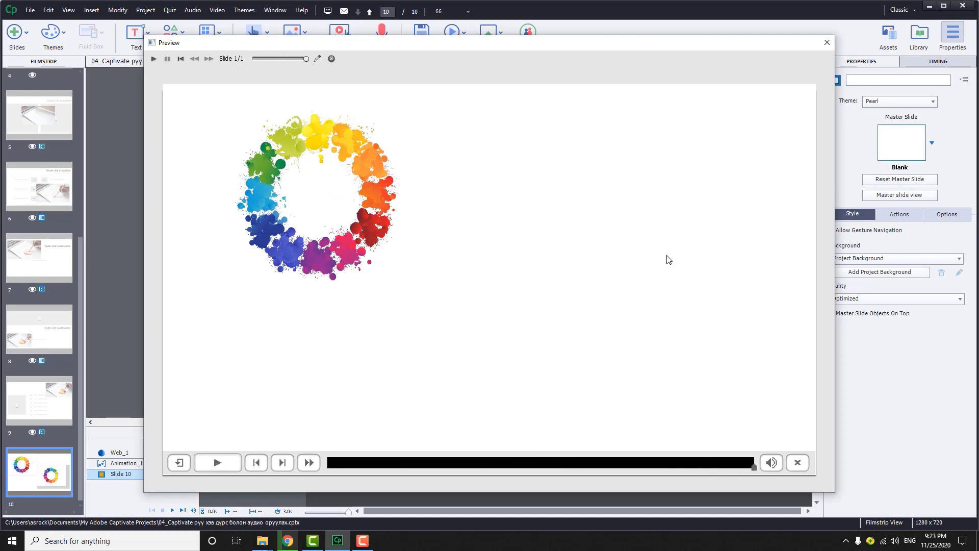
{"action": "left_click", "coordinate": [826, 43]}
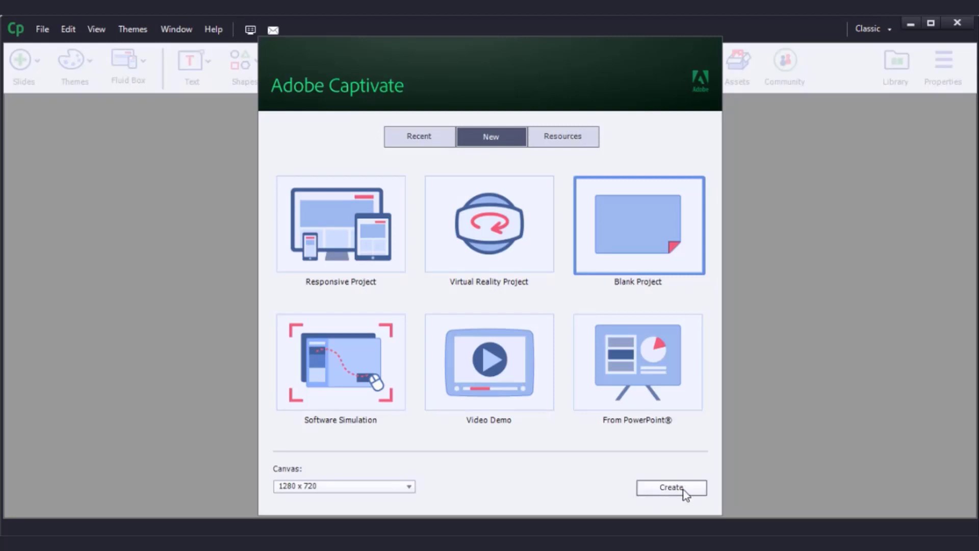
Create a blank 1280 x 720 project, with the timeline and slide properties displayed and the slide zoomed to Best Fit
{"action": "left_click", "coordinate": [686, 491]}
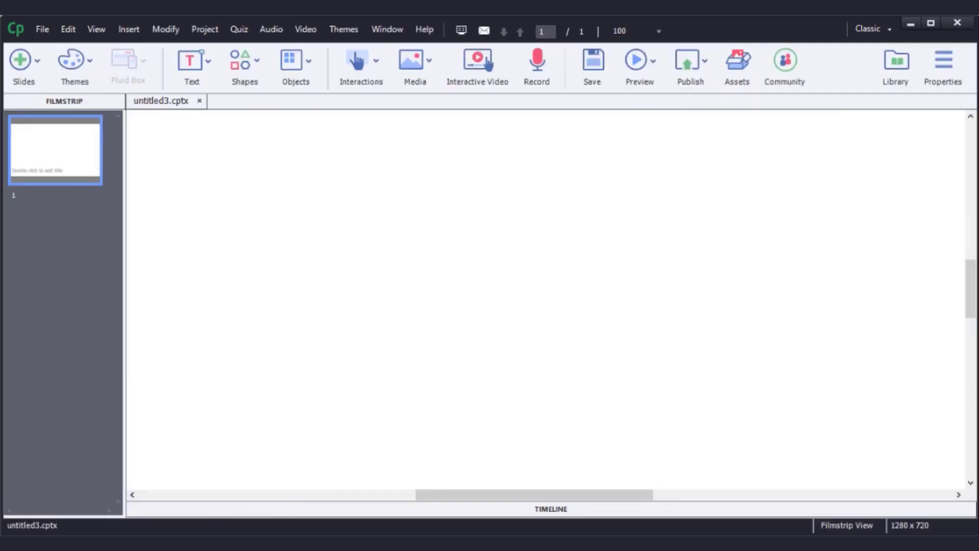
{"action": "left_click", "coordinate": [597, 510]}
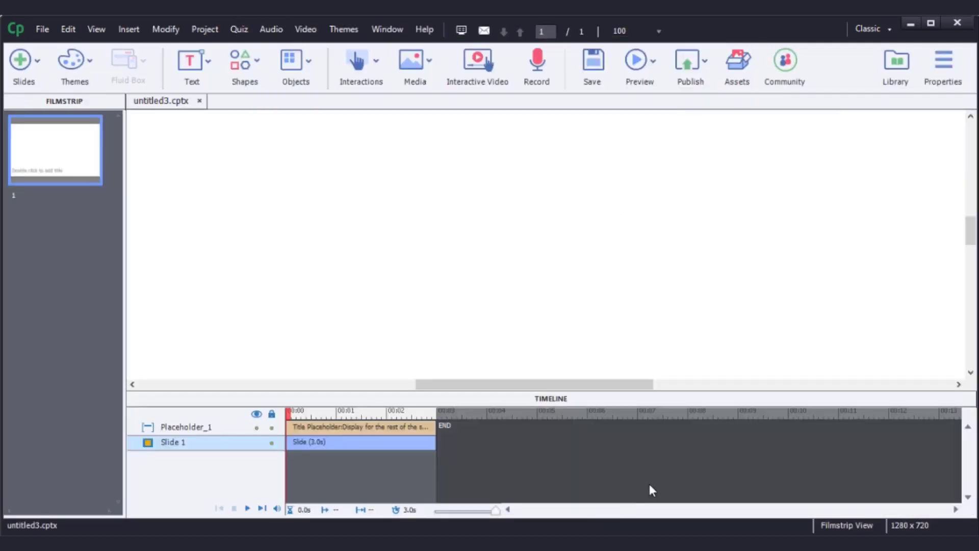
{"action": "left_click", "coordinate": [950, 79]}
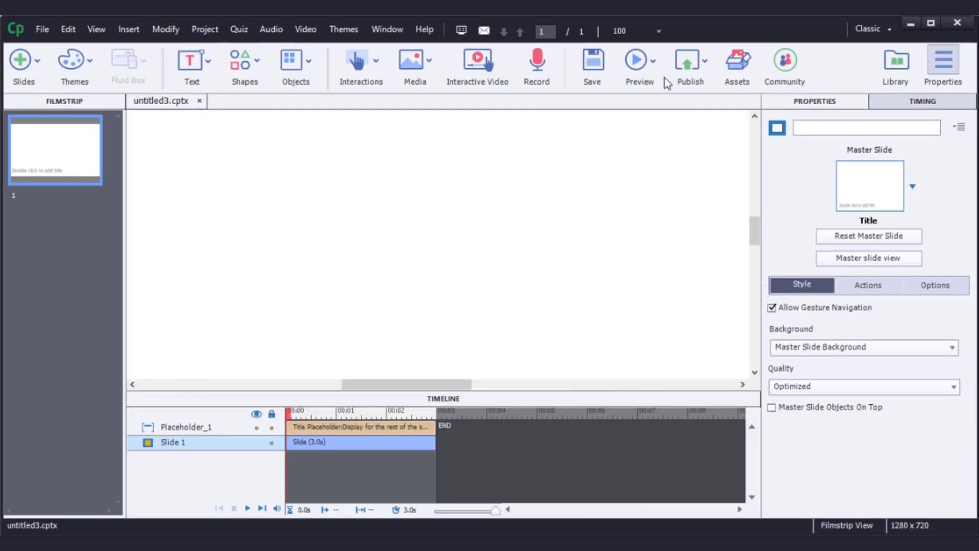
{"action": "left_click", "coordinate": [658, 32]}
{"action": "left_click", "coordinate": [638, 223]}
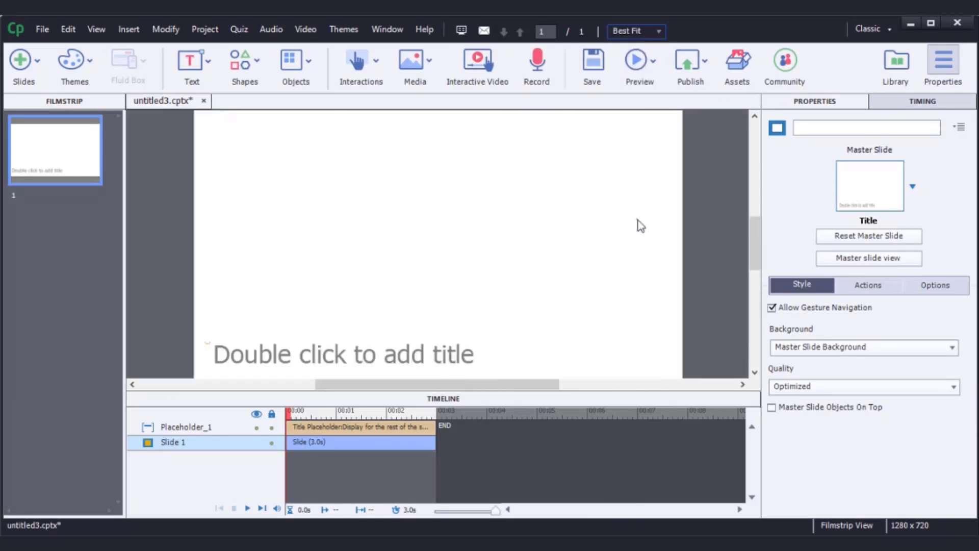
Apply the theme with the black diamond over colourful geometric shapes, accepting the loss of object style overrides
{"action": "left_click", "coordinate": [90, 65]}
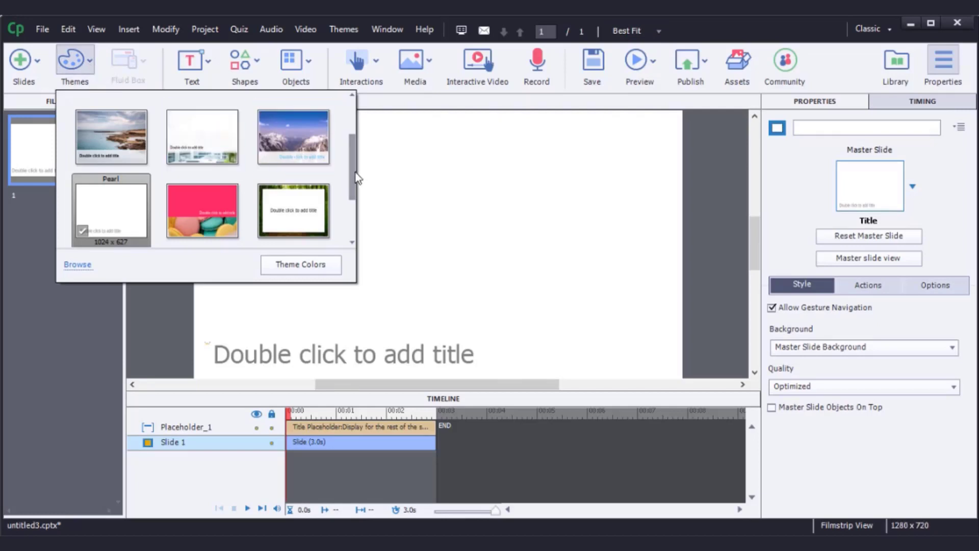
{"action": "left_click_drag", "start_coordinate": [353, 176], "coordinate": [355, 137]}
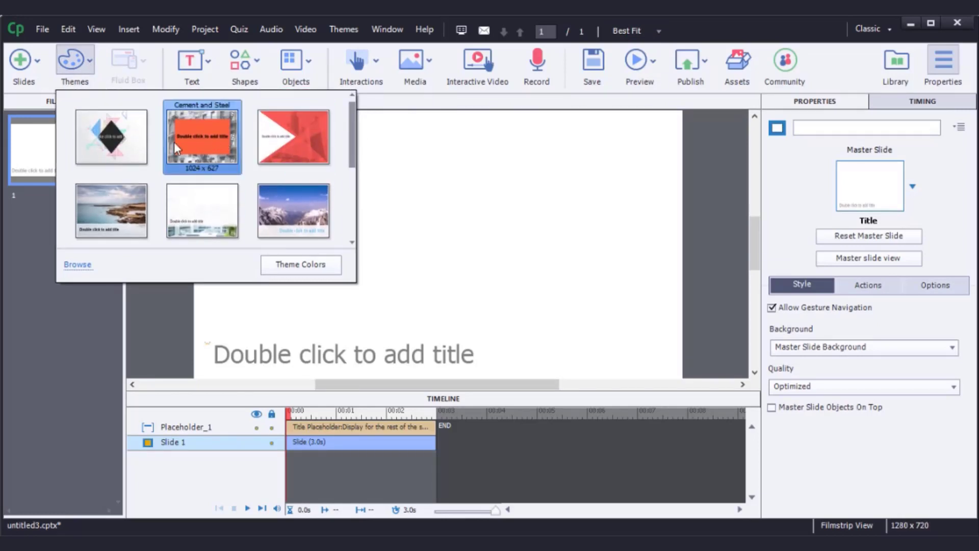
{"action": "left_click", "coordinate": [127, 144]}
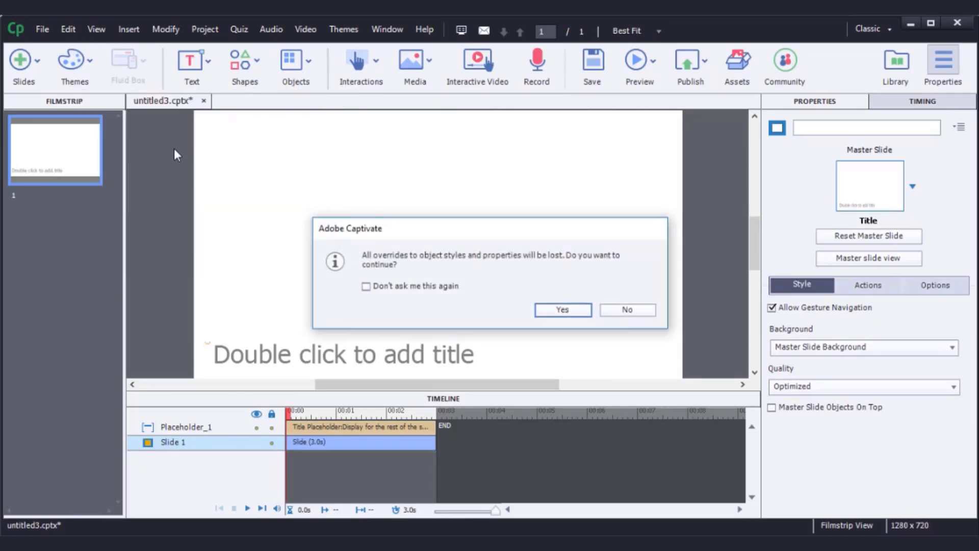
{"action": "left_click", "coordinate": [584, 310]}
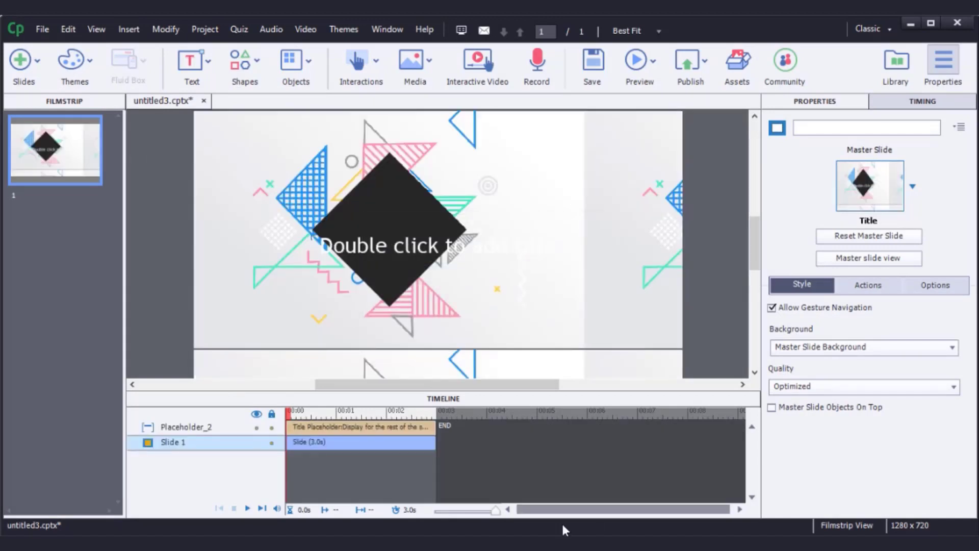
Add a blank slide after slide 1 and insert the Process Circle learning interaction on it
{"action": "left_click", "coordinate": [40, 71]}
{"action": "left_click", "coordinate": [45, 131]}
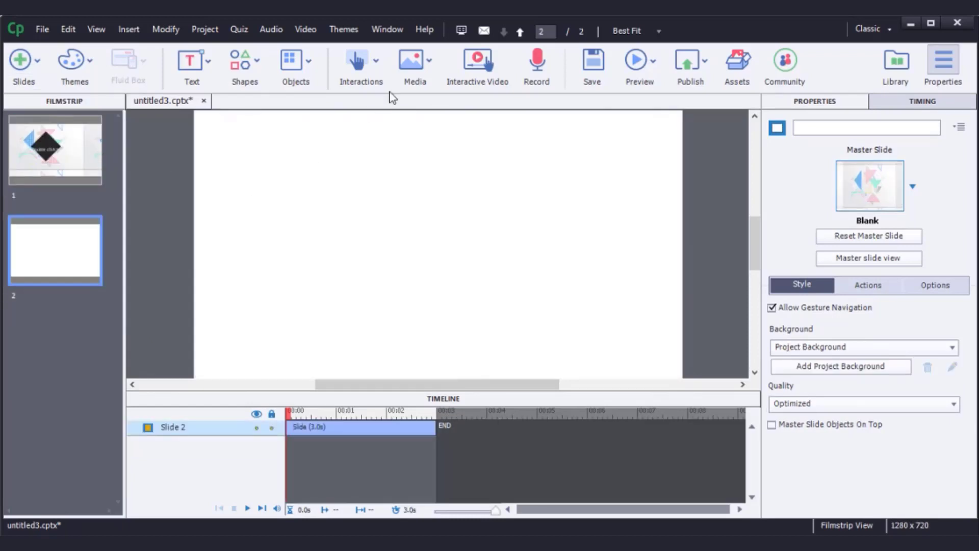
{"action": "left_click", "coordinate": [377, 66]}
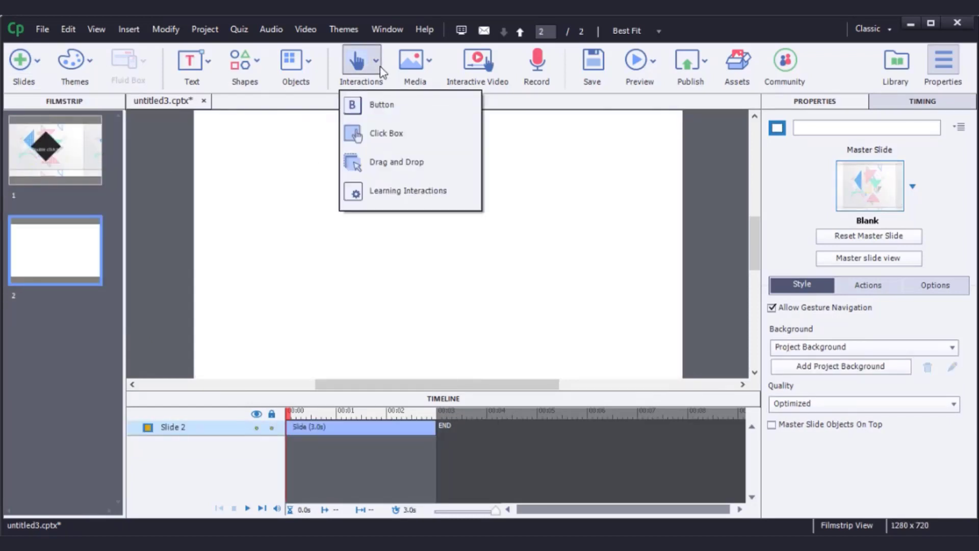
{"action": "left_click", "coordinate": [377, 191]}
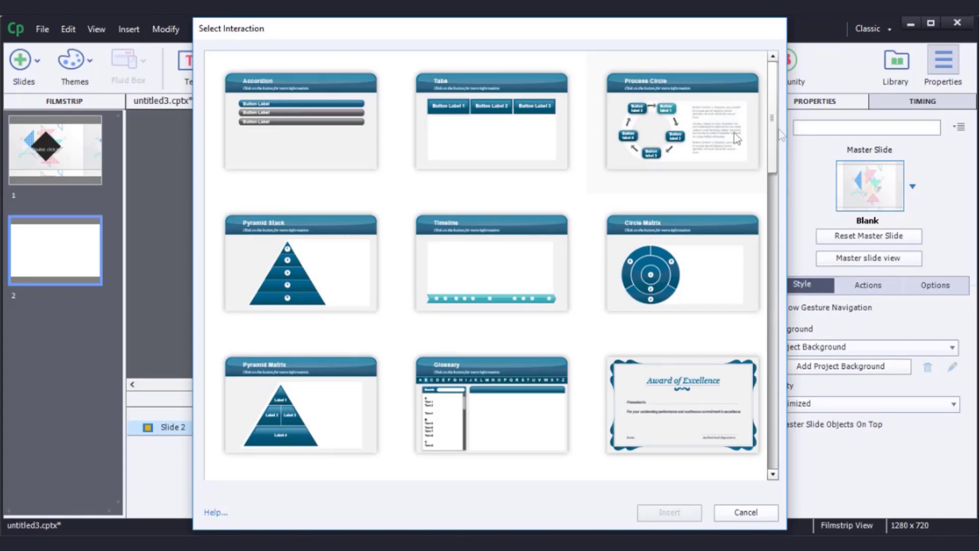
{"action": "left_click", "coordinate": [737, 137]}
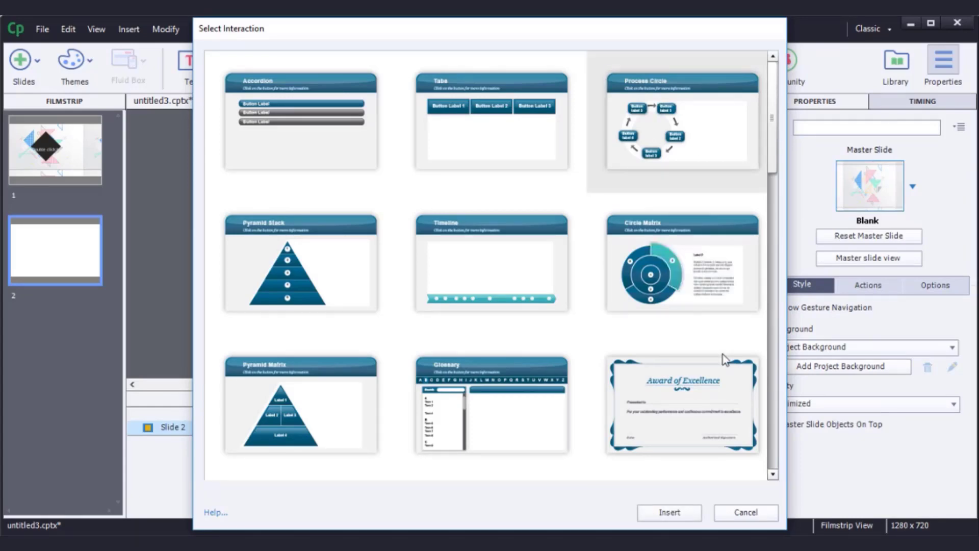
{"action": "left_click", "coordinate": [679, 514]}
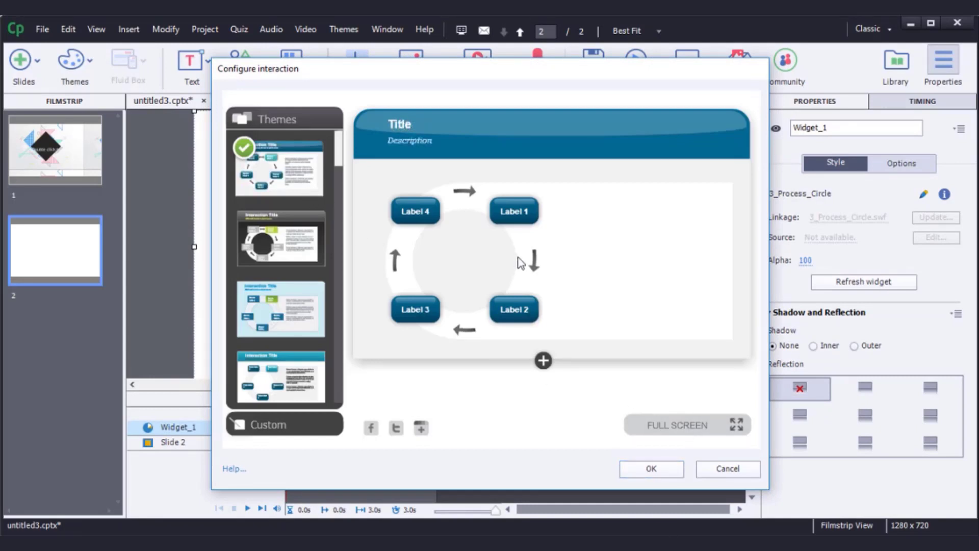
Add one more button to the process circle and enter "Хичээлийн агуулга" as its content text
{"action": "left_click", "coordinate": [544, 361]}
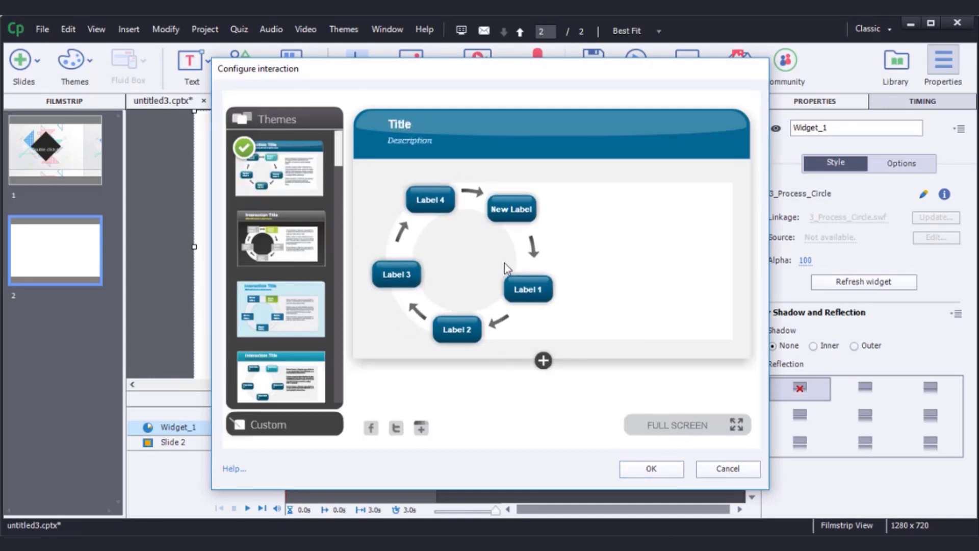
{"action": "left_click", "coordinate": [508, 217]}
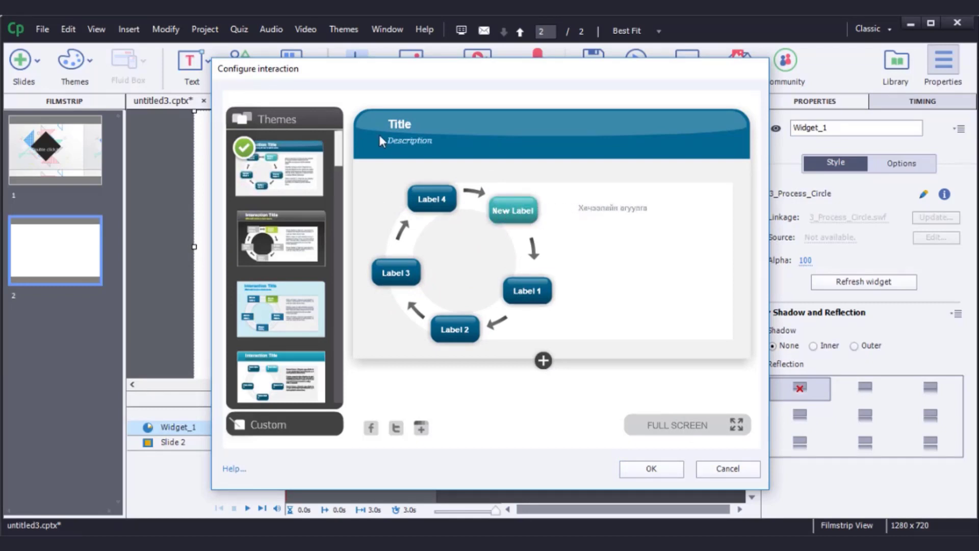
Set the interaction's title to "Гарчиг" and its description to "Тайлбар"
{"action": "left_click", "coordinate": [393, 125]}
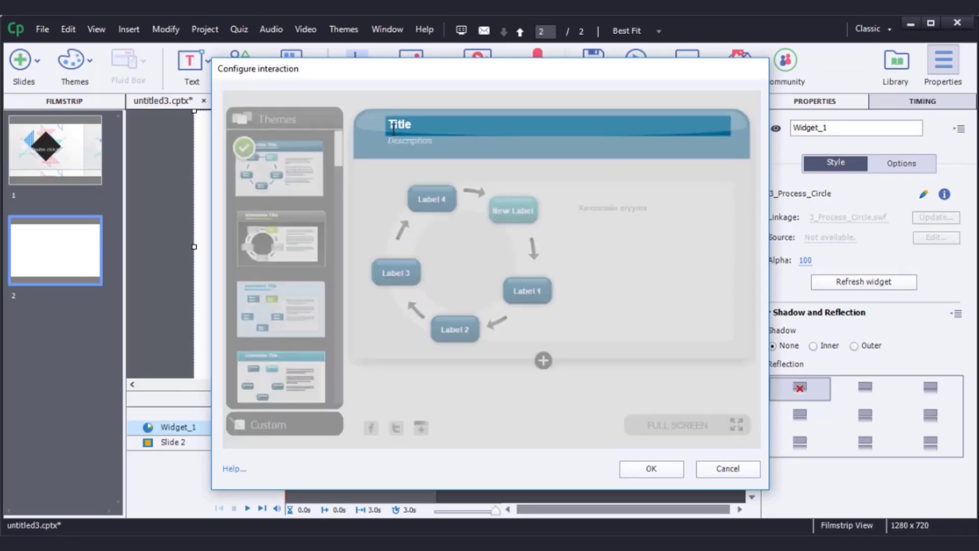
{"action": "left_click_drag", "start_coordinate": [414, 126], "coordinate": [374, 129]}
{"action": "type", "text": "Гарчиг"}
{"action": "left_click", "coordinate": [395, 139]}
{"action": "double_click", "coordinate": [395, 144]}
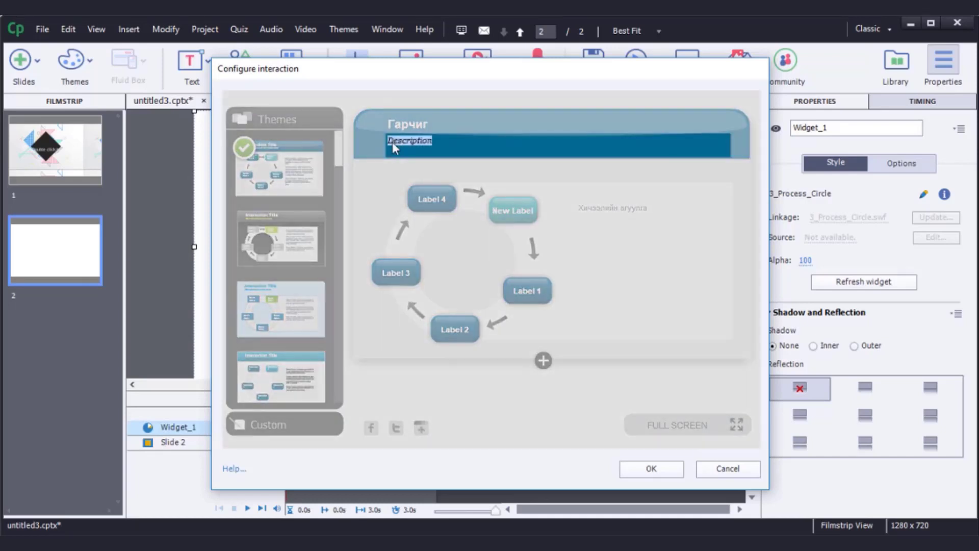
{"action": "type", "text": "Тайлбар"}
Rename the added process circle button "Агуулга" and accept the interaction's configuration
{"action": "left_click", "coordinate": [509, 221]}
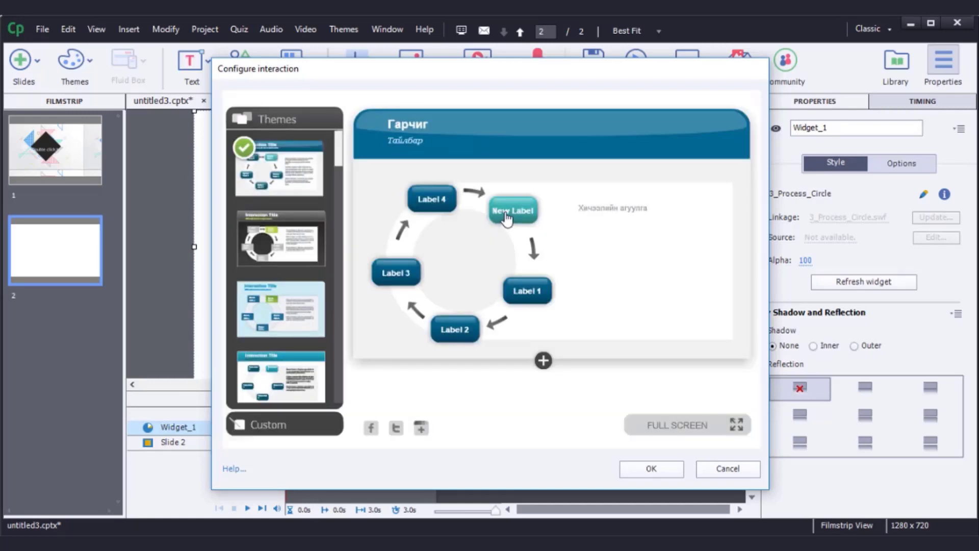
{"action": "left_click", "coordinate": [526, 219]}
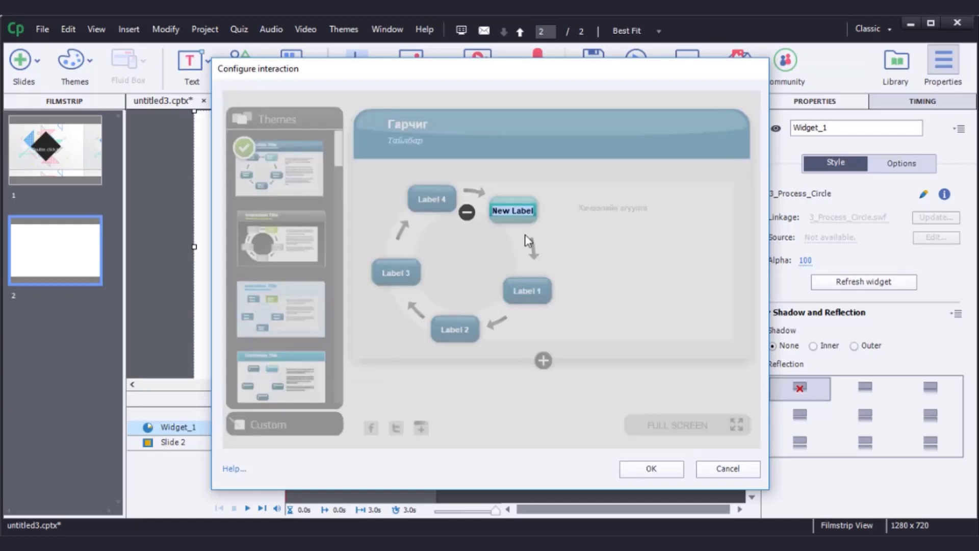
{"action": "type", "text": "A"}
{"action": "left_click", "coordinate": [586, 243]}
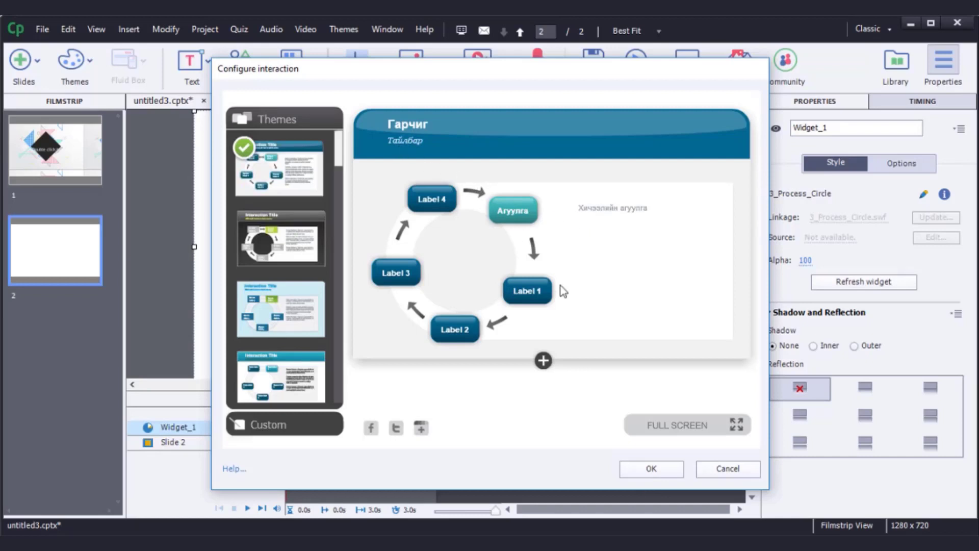
{"action": "left_click", "coordinate": [669, 471]}
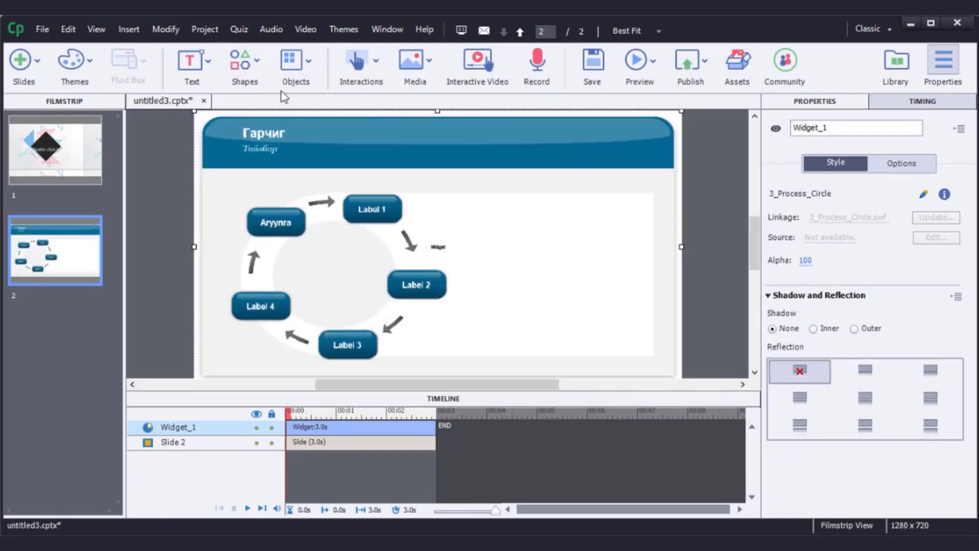
Insert a click box on slide 2 and turn off its success, failure, and hint captions
{"action": "left_click", "coordinate": [380, 63]}
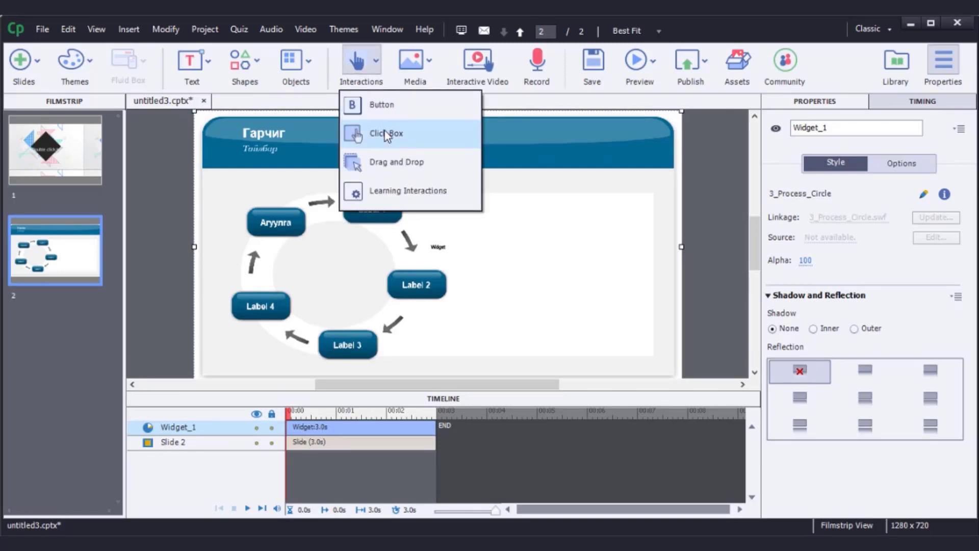
{"action": "left_click", "coordinate": [384, 133]}
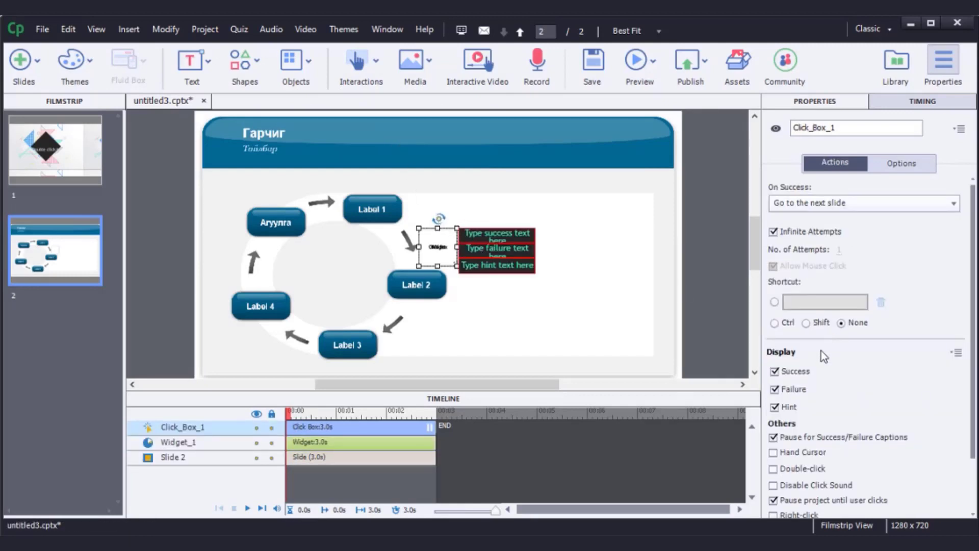
{"action": "left_click", "coordinate": [774, 371]}
{"action": "left_click", "coordinate": [774, 390]}
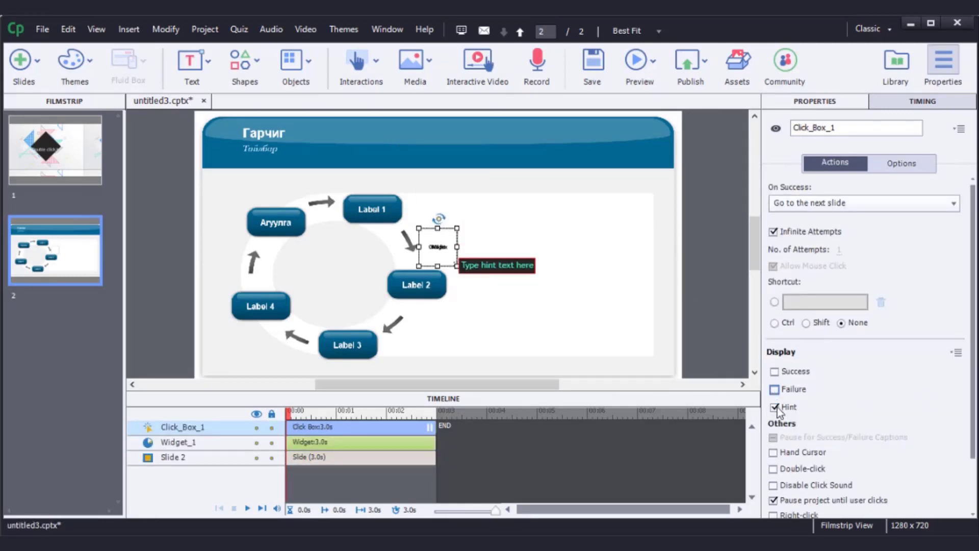
{"action": "left_click", "coordinate": [775, 407]}
Move the click box to the upper right of the white content area and time it to appear after 1.7 s for 1.1 s
{"action": "left_click_drag", "start_coordinate": [447, 254], "coordinate": [629, 225]}
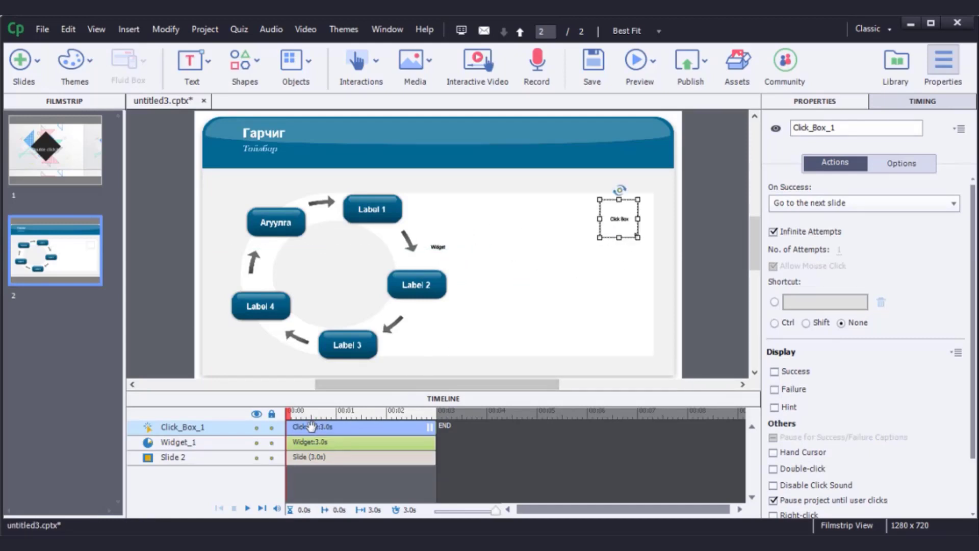
{"action": "left_click_drag", "start_coordinate": [289, 427], "coordinate": [397, 427]}
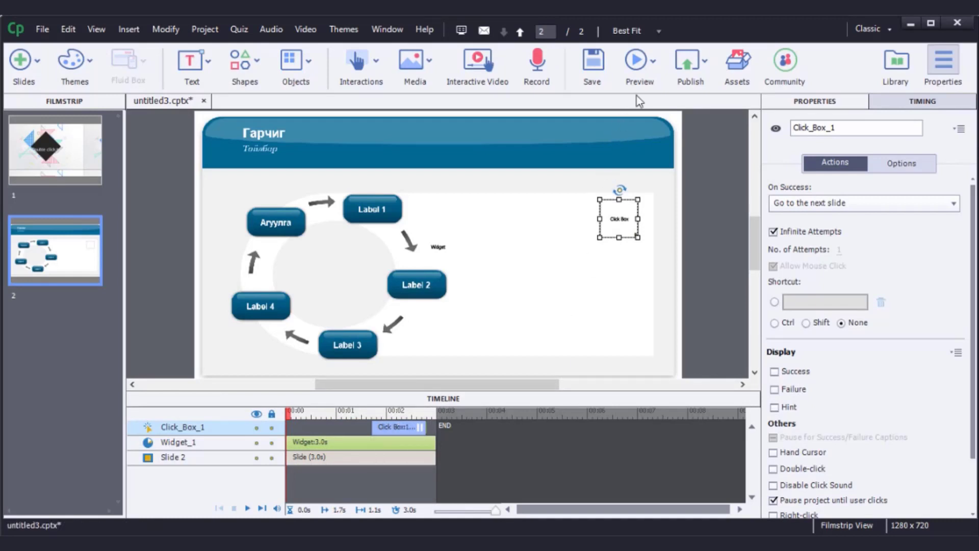
Preview slide 2, play it, show the content of the "Агуулга" button, and close the preview
{"action": "left_click", "coordinate": [651, 62]}
{"action": "left_click", "coordinate": [669, 166]}
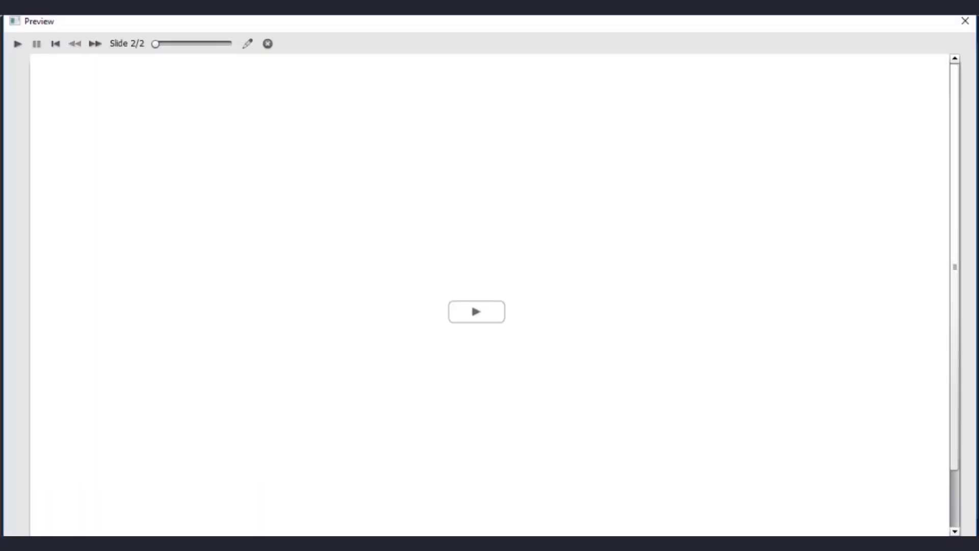
{"action": "left_click", "coordinate": [477, 316]}
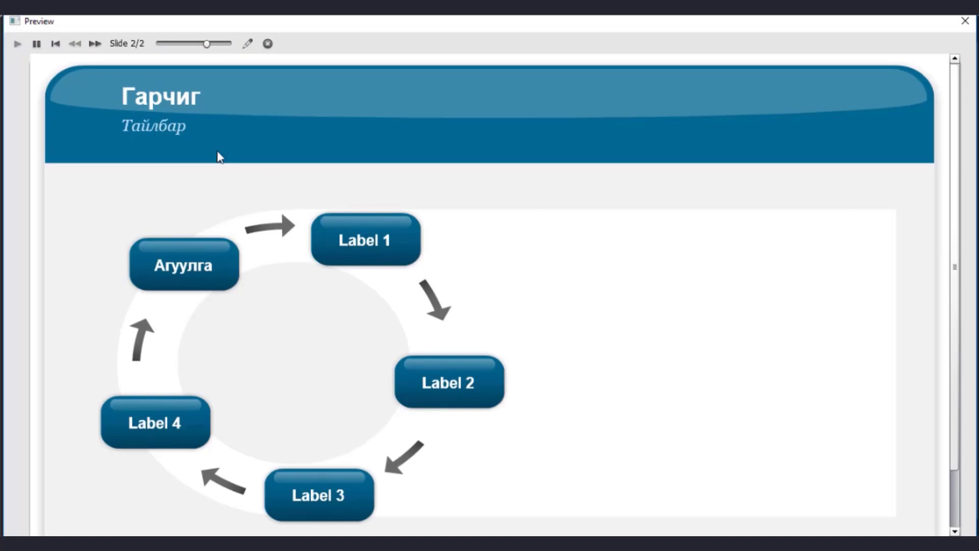
{"action": "left_click", "coordinate": [184, 265]}
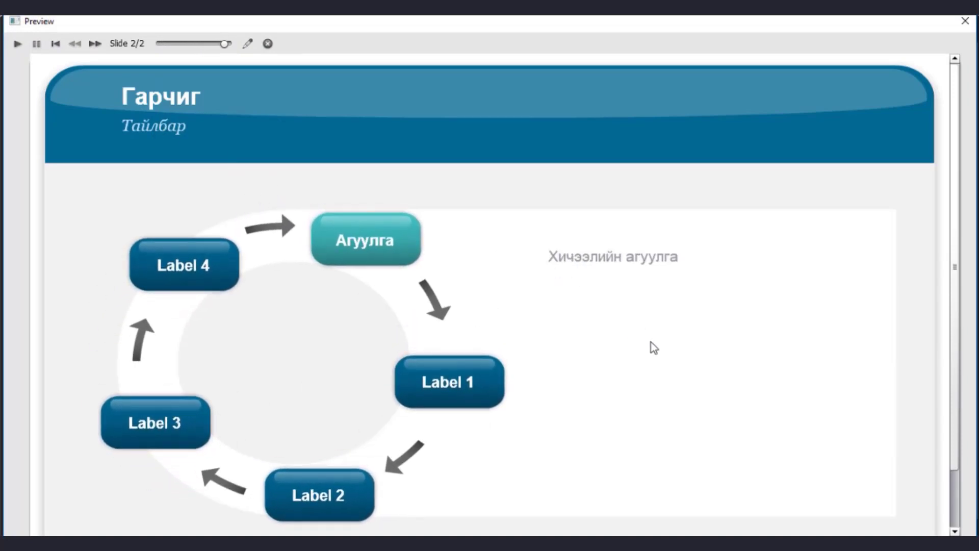
{"action": "left_click", "coordinate": [965, 21]}
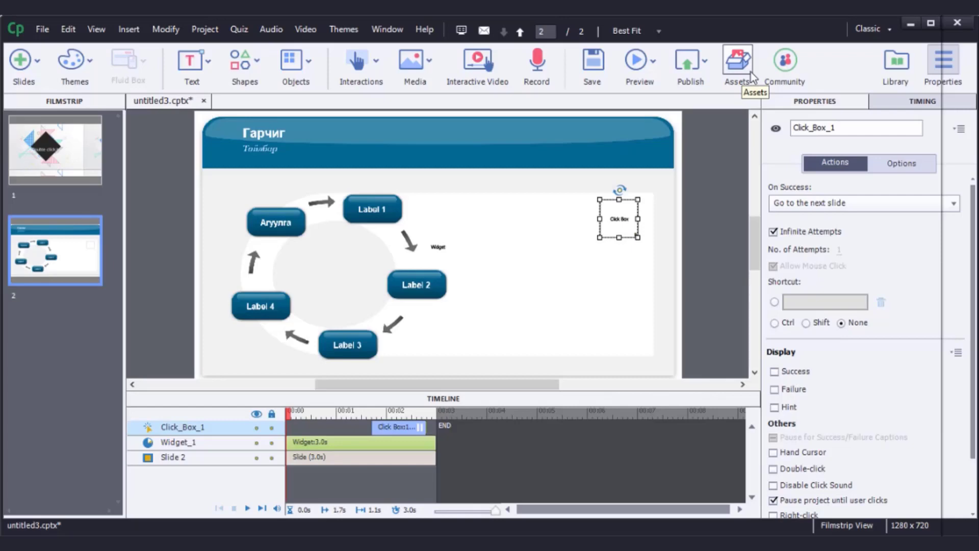
Open the assets library and browse the characters in the Assets and Business categories
{"action": "left_click", "coordinate": [750, 72]}
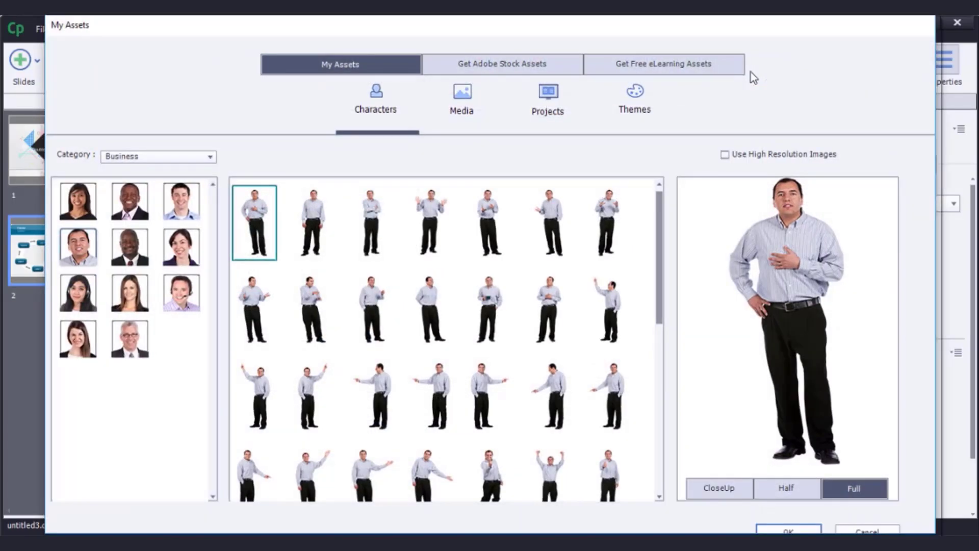
{"action": "left_click", "coordinate": [210, 158]}
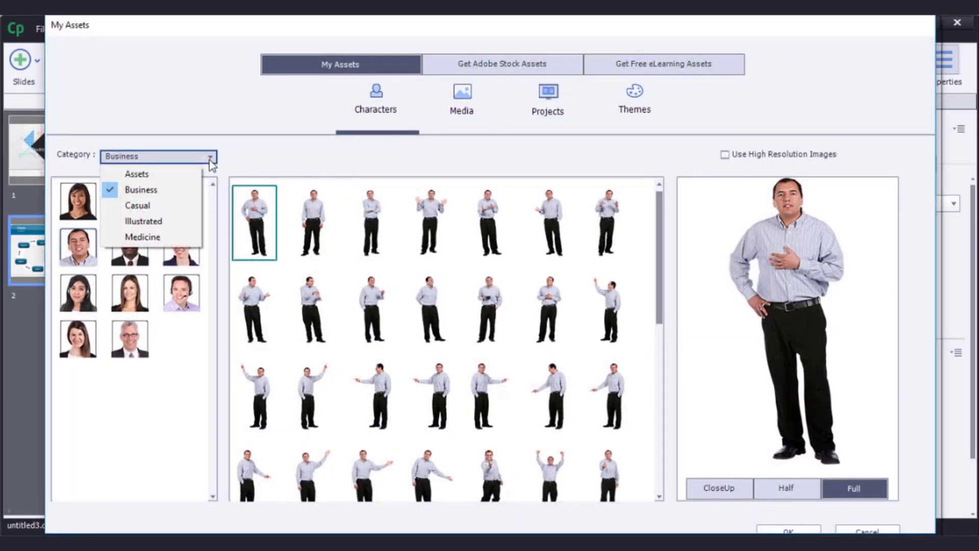
{"action": "left_click", "coordinate": [211, 159]}
{"action": "left_click", "coordinate": [210, 160]}
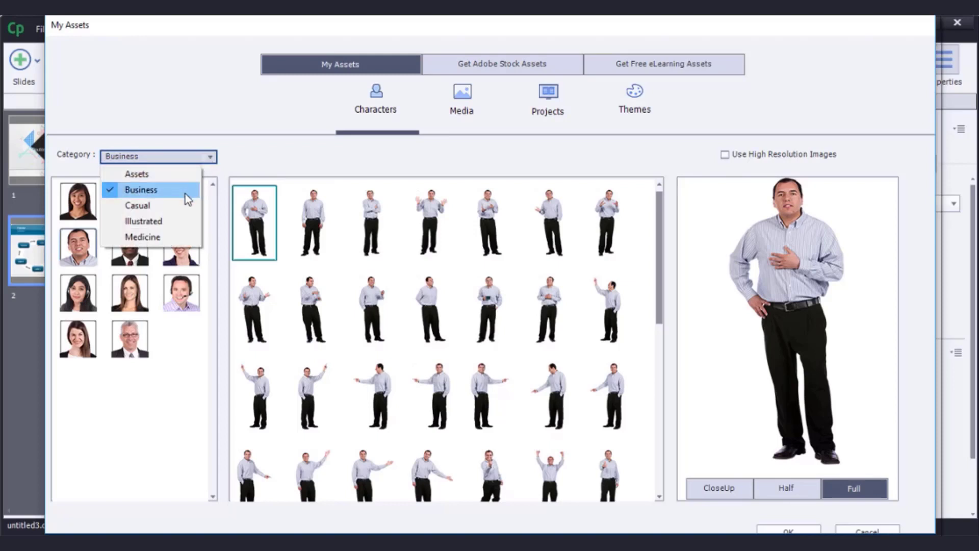
{"action": "left_click", "coordinate": [186, 175]}
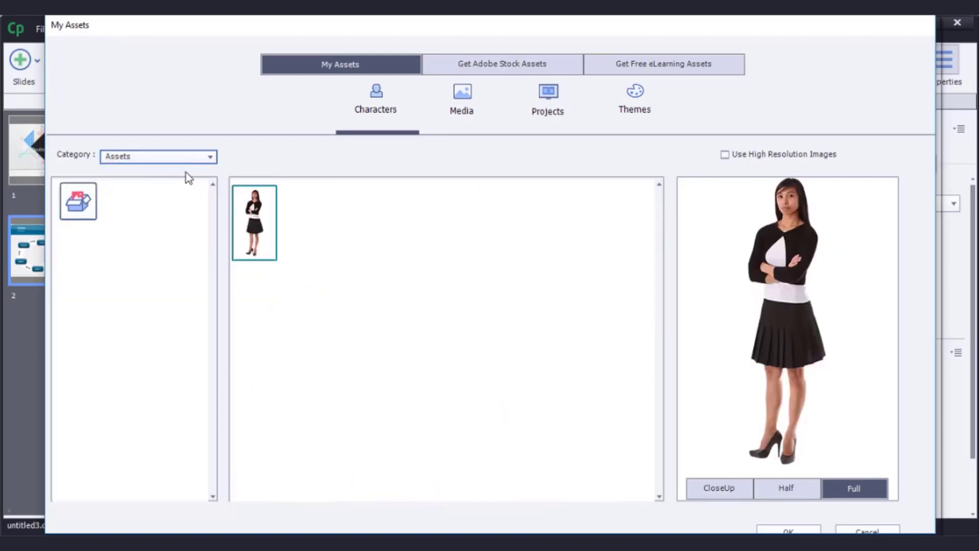
{"action": "left_click", "coordinate": [209, 158]}
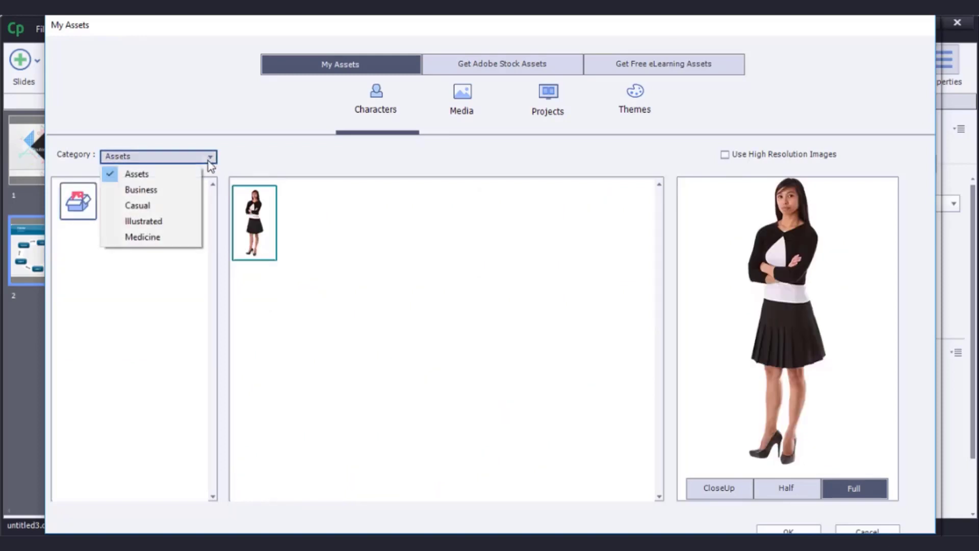
{"action": "left_click", "coordinate": [179, 193]}
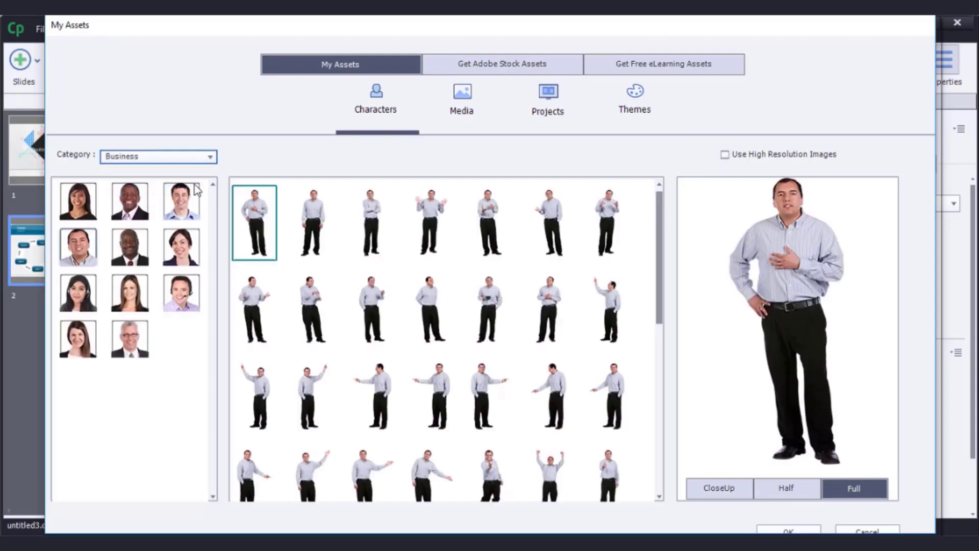
Examine the media, sample projects, and themes available among the own assets
{"action": "left_click", "coordinate": [469, 107]}
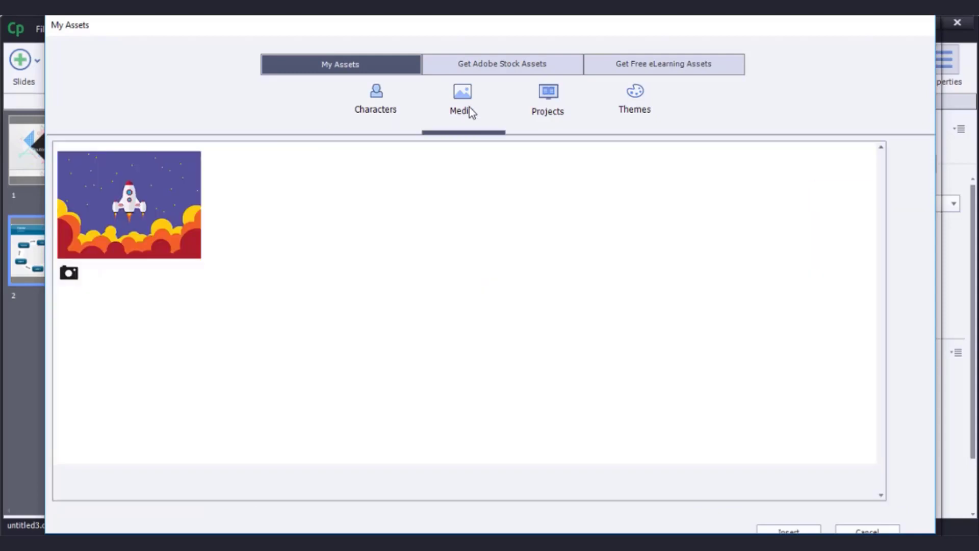
{"action": "left_click", "coordinate": [555, 104]}
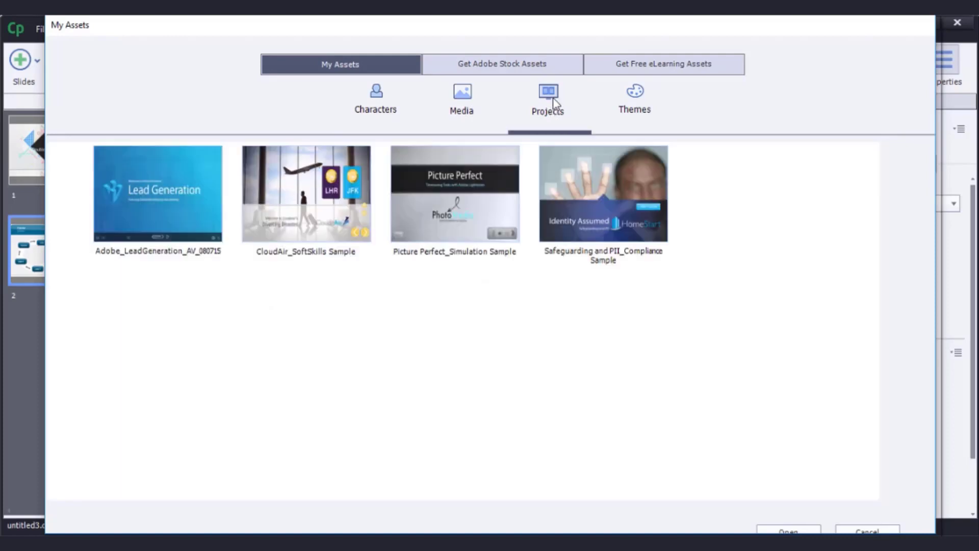
{"action": "left_click", "coordinate": [637, 102]}
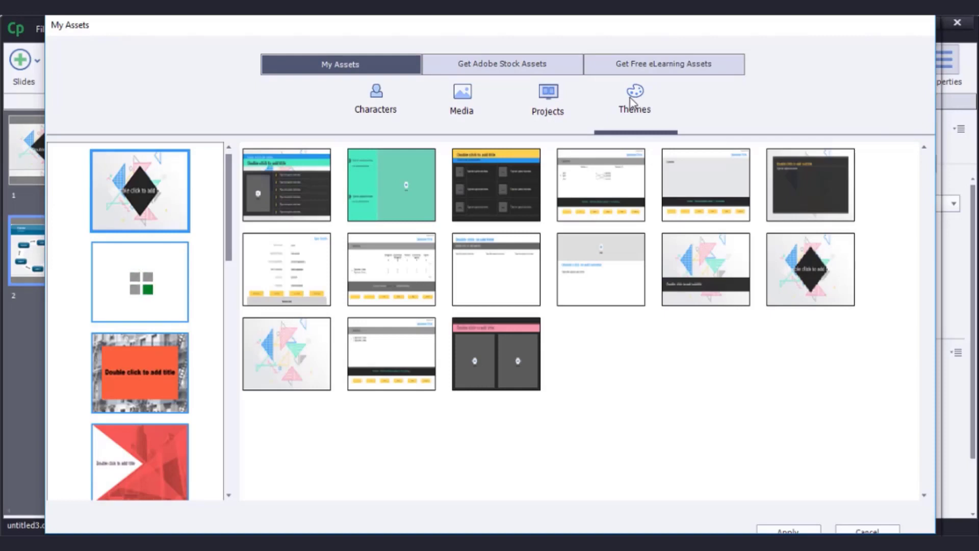
Browse the interaction templates in the library of free eLearning assets
{"action": "left_click", "coordinate": [642, 74]}
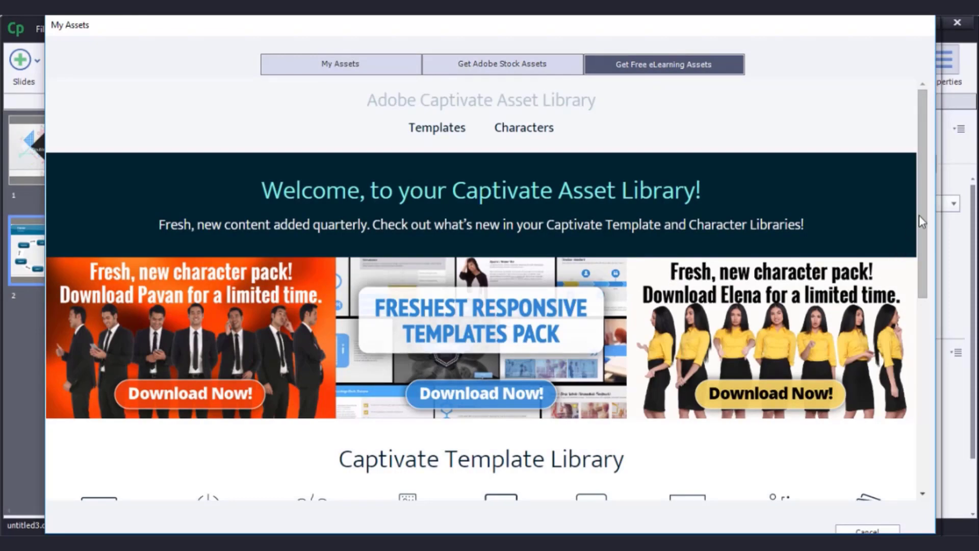
{"action": "left_click_drag", "start_coordinate": [921, 217], "coordinate": [924, 277]}
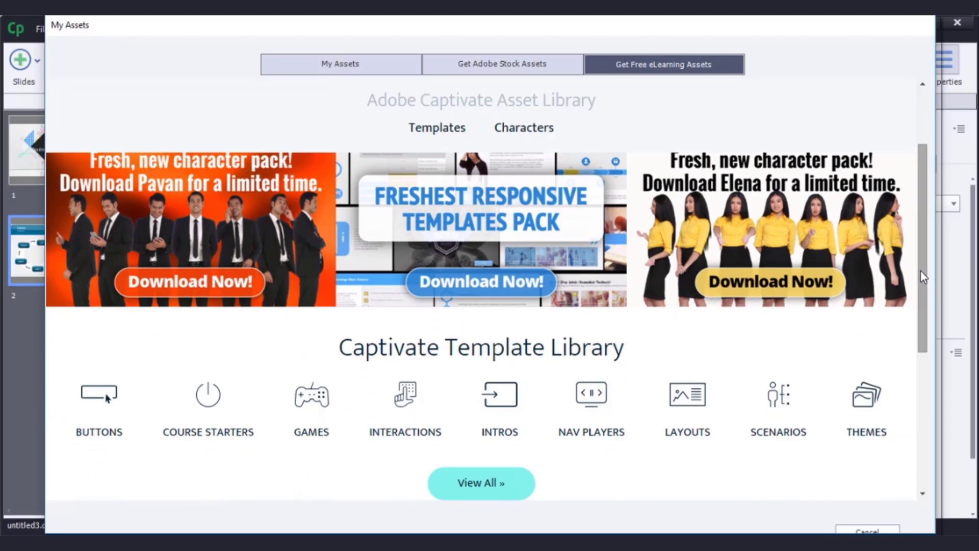
{"action": "left_click", "coordinate": [435, 407]}
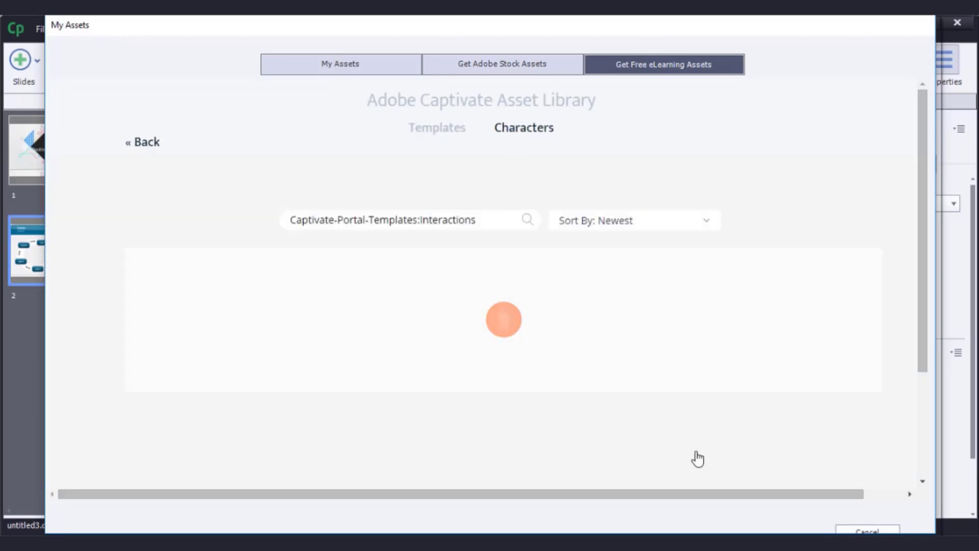
{"action": "scroll", "coordinate": [905, 306], "scroll_direction": "down", "scroll_amount": 1}
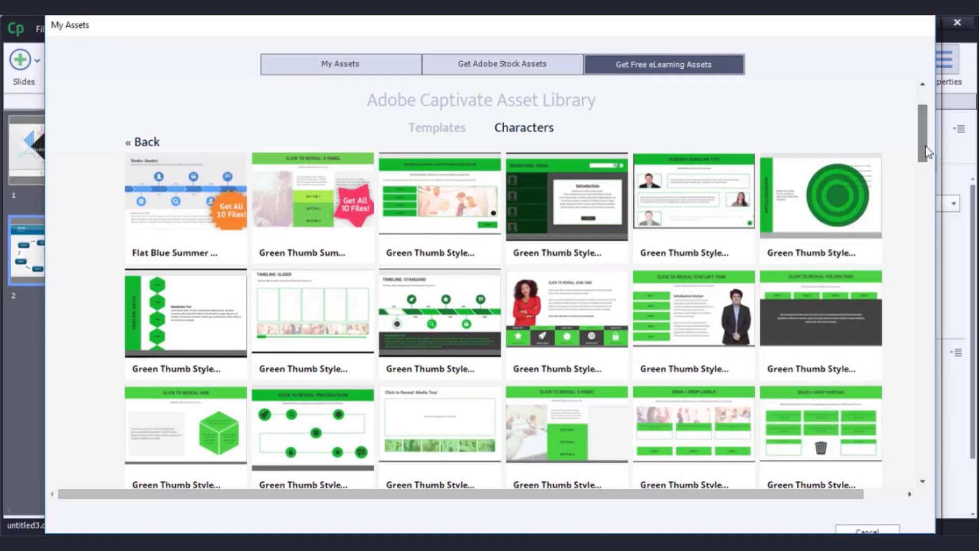
Open the Flat Blue Summer Collection 2018 interaction templates and download the Quiz template
{"action": "left_click_drag", "start_coordinate": [927, 151], "coordinate": [926, 129]}
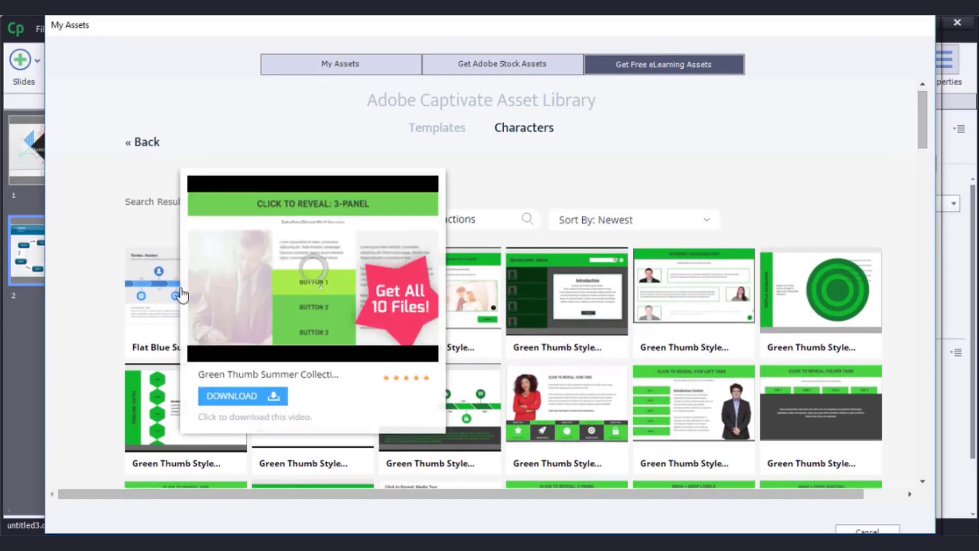
{"action": "mouse_move", "coordinate": [157, 295]}
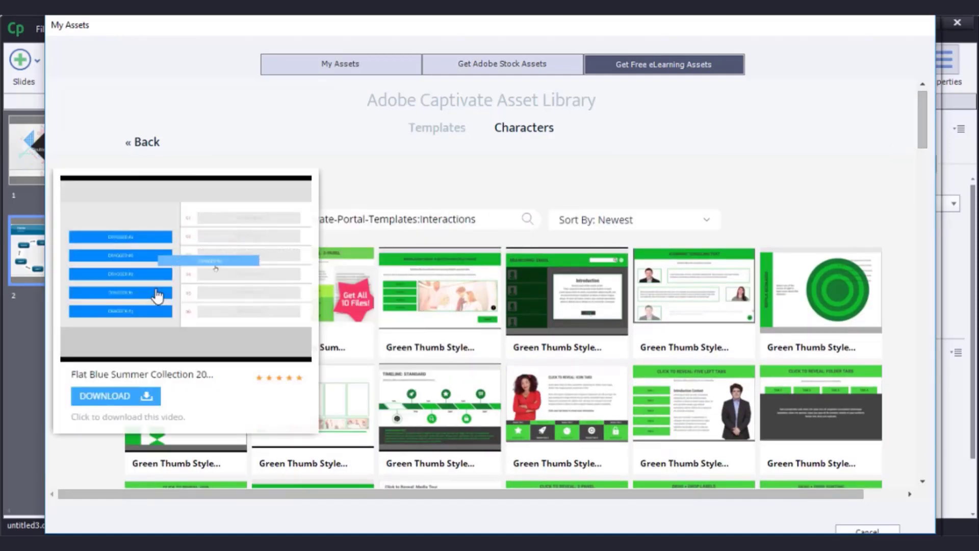
{"action": "left_click", "coordinate": [158, 294]}
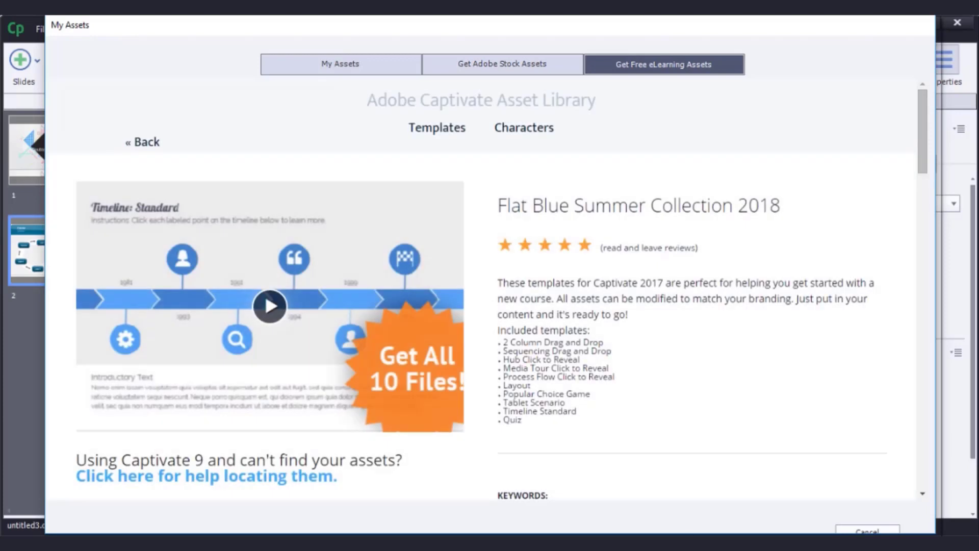
{"action": "left_click_drag", "start_coordinate": [919, 150], "coordinate": [919, 227]}
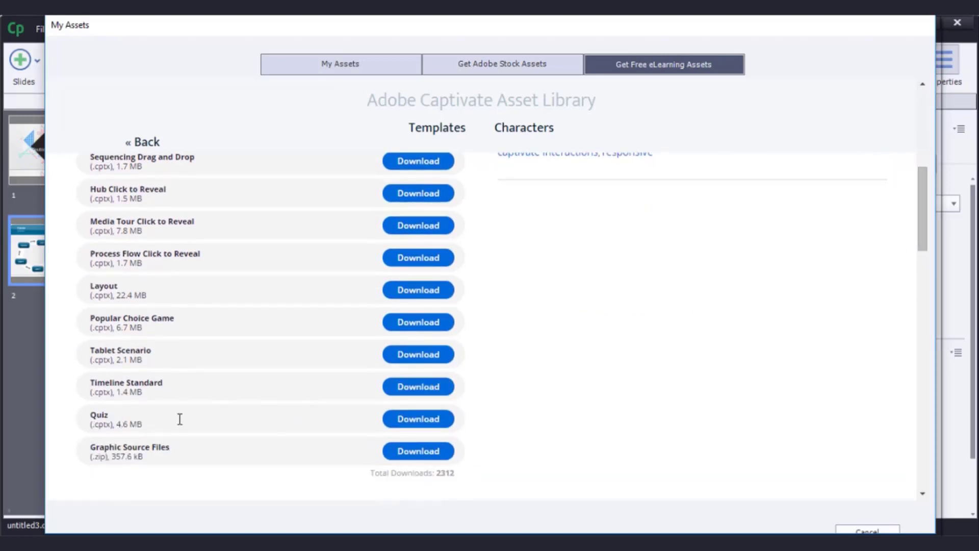
{"action": "left_click", "coordinate": [397, 420]}
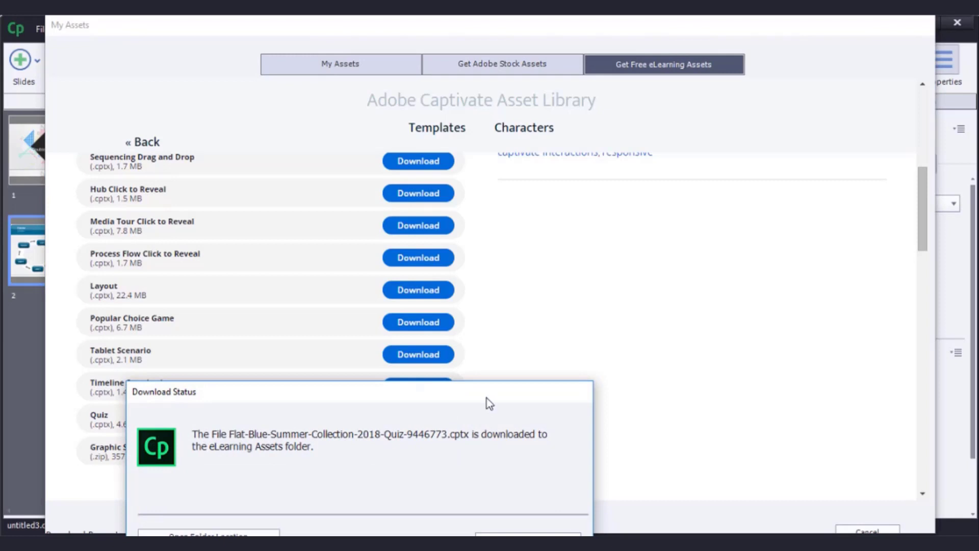
Go to the download's folder location and open Flat-Blue-Summer-Collection-2018-Quiz-9446773.cptx
{"action": "left_click_drag", "start_coordinate": [486, 398], "coordinate": [510, 295]}
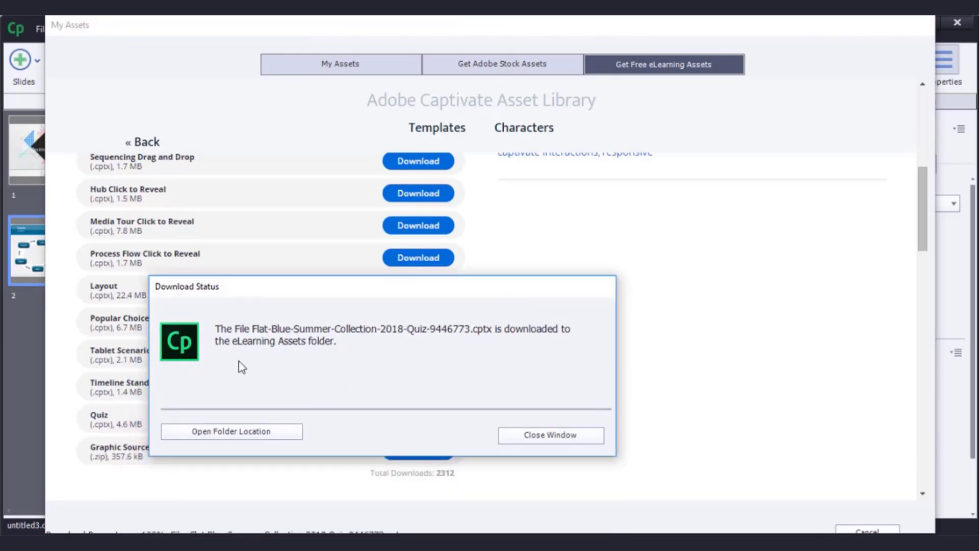
{"action": "left_click", "coordinate": [257, 431]}
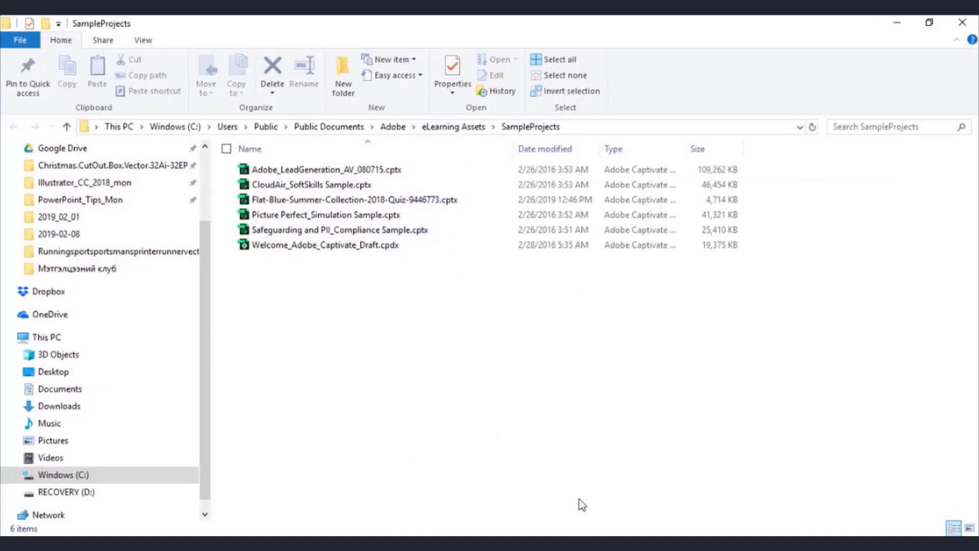
{"action": "left_click", "coordinate": [338, 201]}
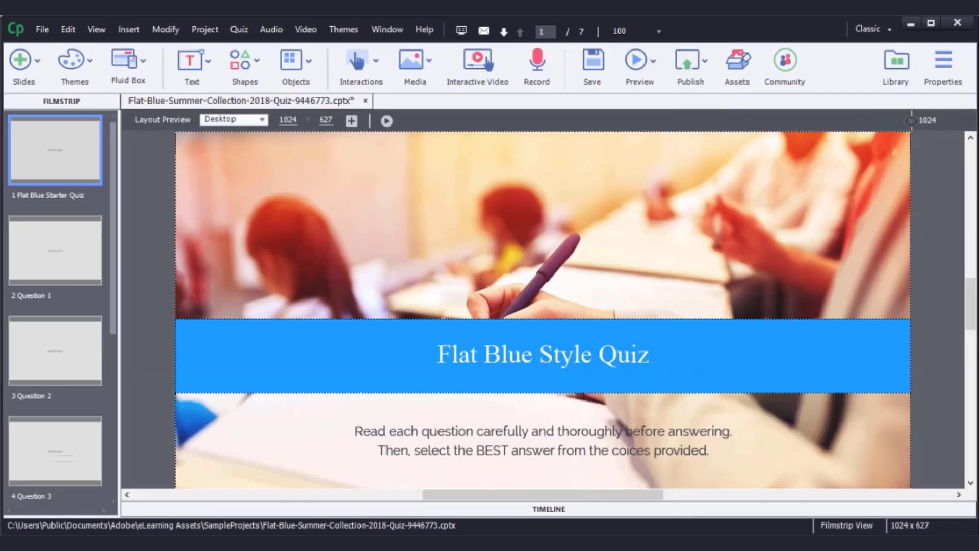
Show the timeline and slide properties of the quiz project and set the slide magnification to Best Fit
{"action": "left_click", "coordinate": [553, 510]}
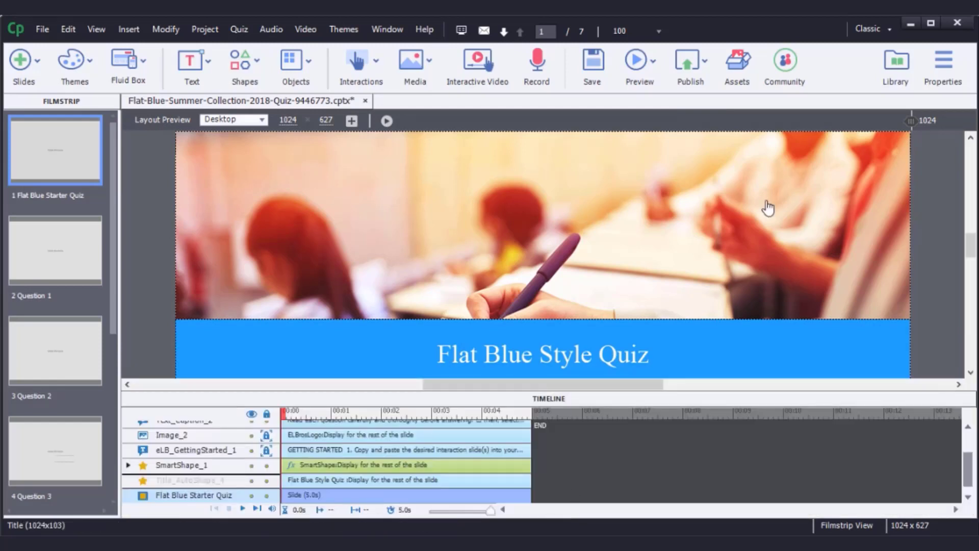
{"action": "left_click", "coordinate": [944, 67]}
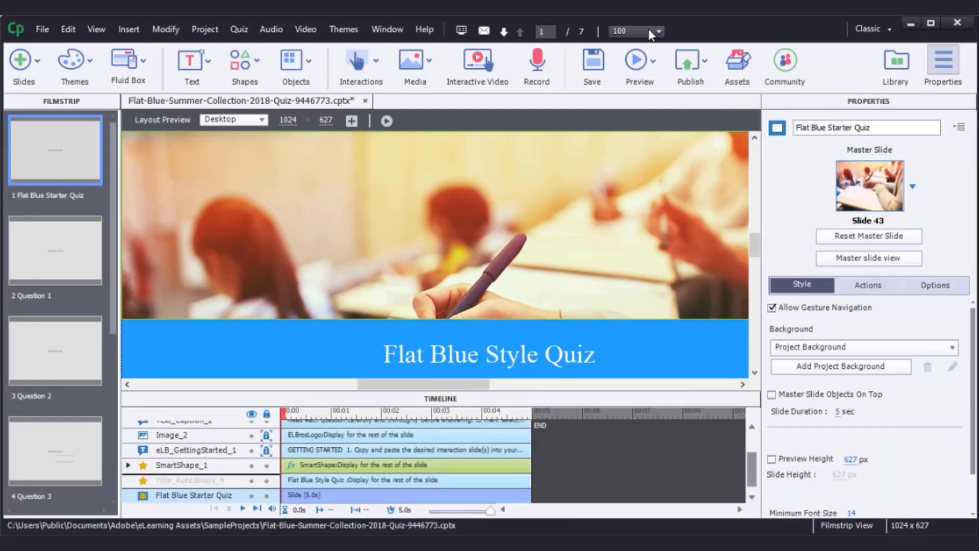
{"action": "left_click", "coordinate": [658, 32]}
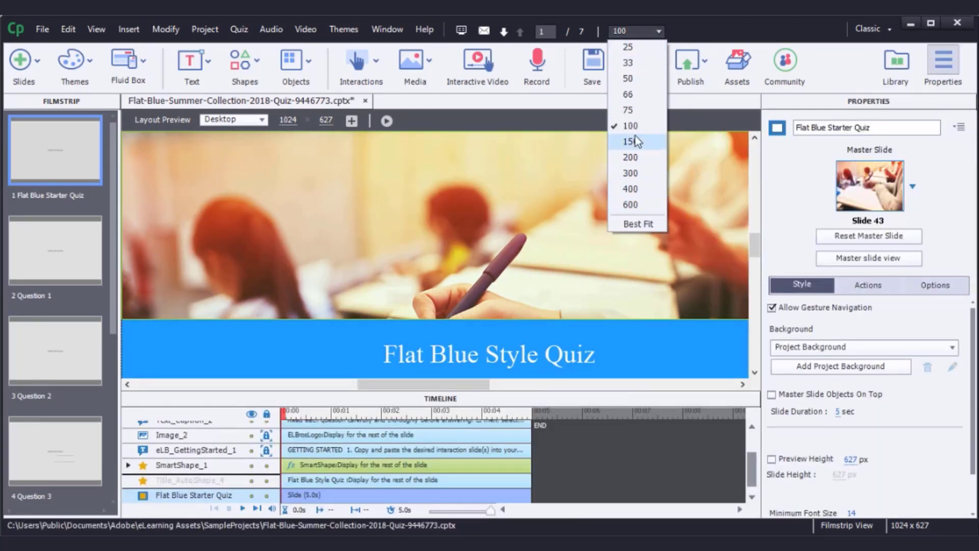
{"action": "left_click", "coordinate": [646, 225]}
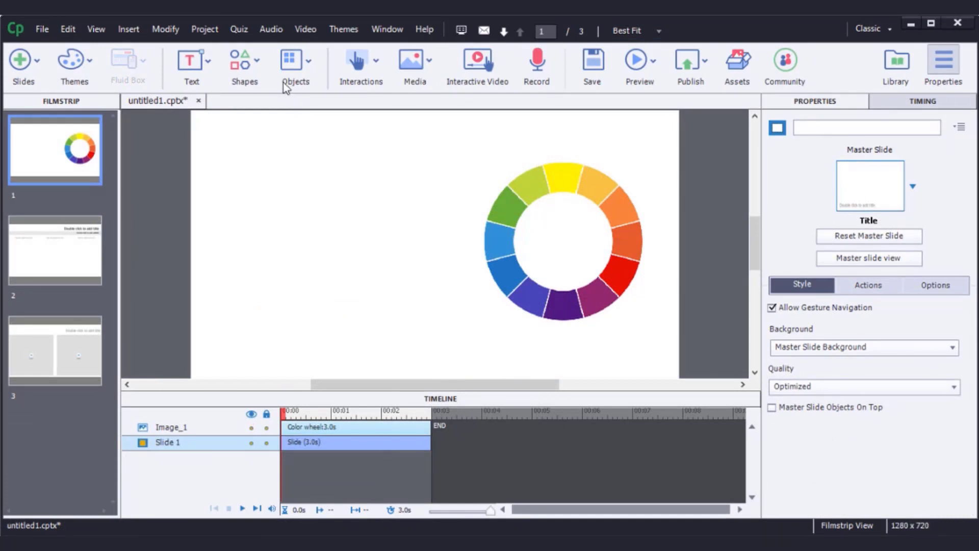
Insert a button on slide 1 of untitled1.cptx, place it in the slide's upper-left area, and enlarge it
{"action": "left_click", "coordinate": [378, 60]}
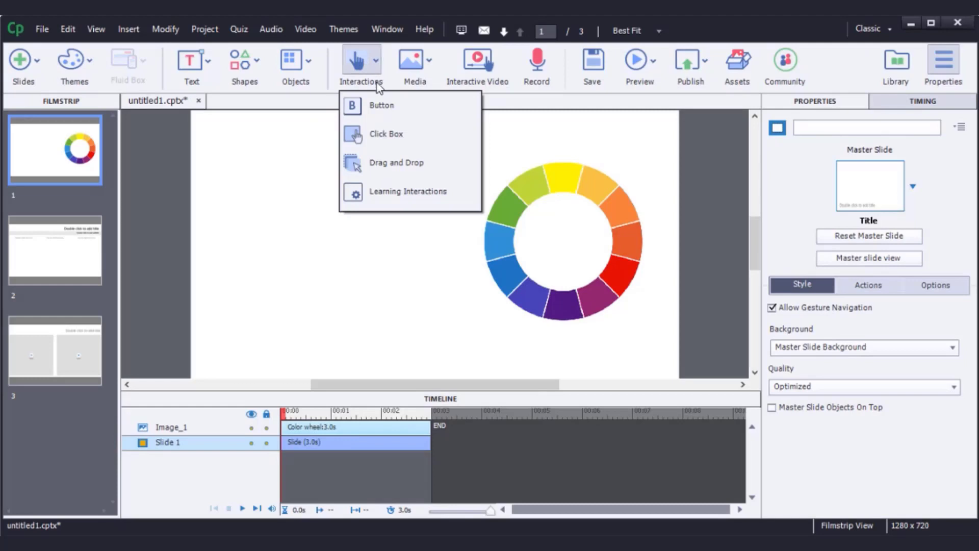
{"action": "left_click", "coordinate": [415, 111]}
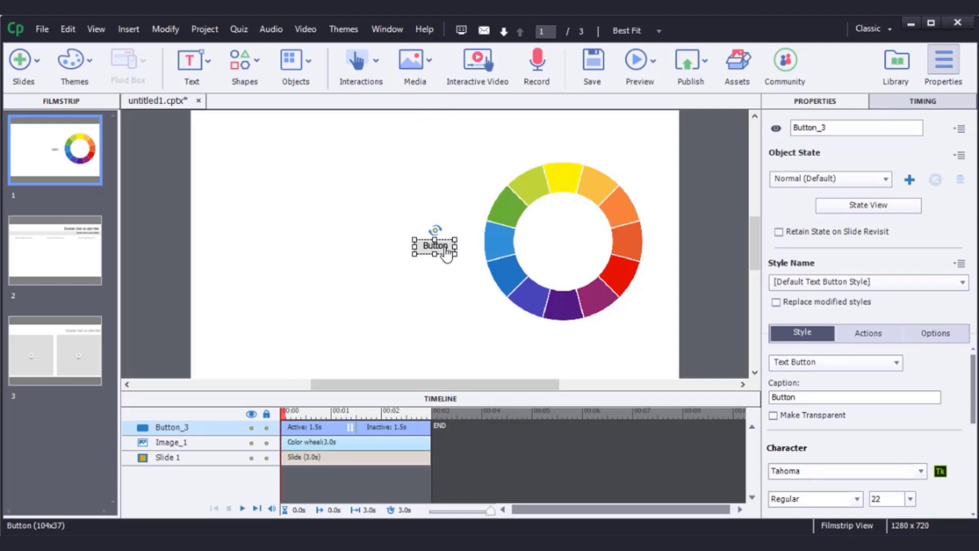
{"action": "left_click_drag", "start_coordinate": [435, 242], "coordinate": [287, 149]}
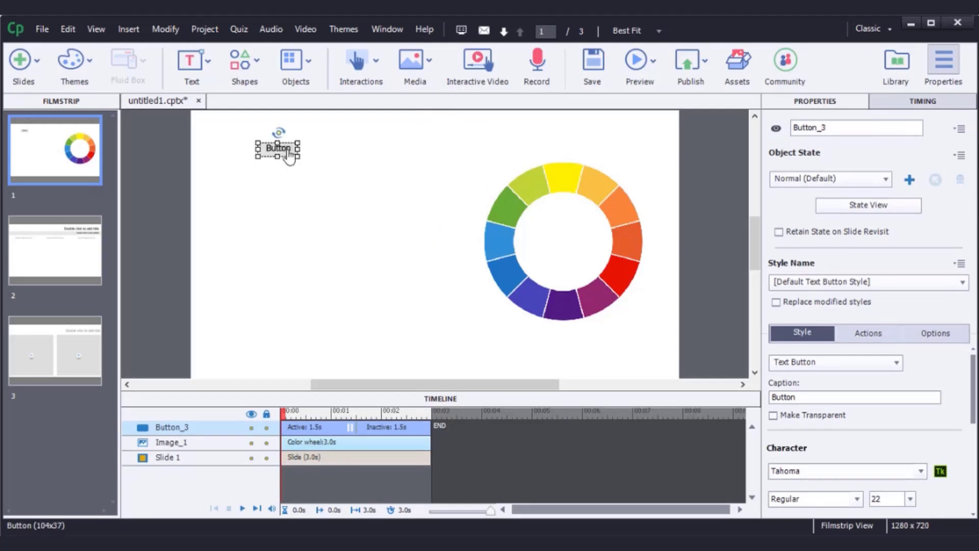
{"action": "left_click_drag", "start_coordinate": [297, 157], "coordinate": [386, 187]}
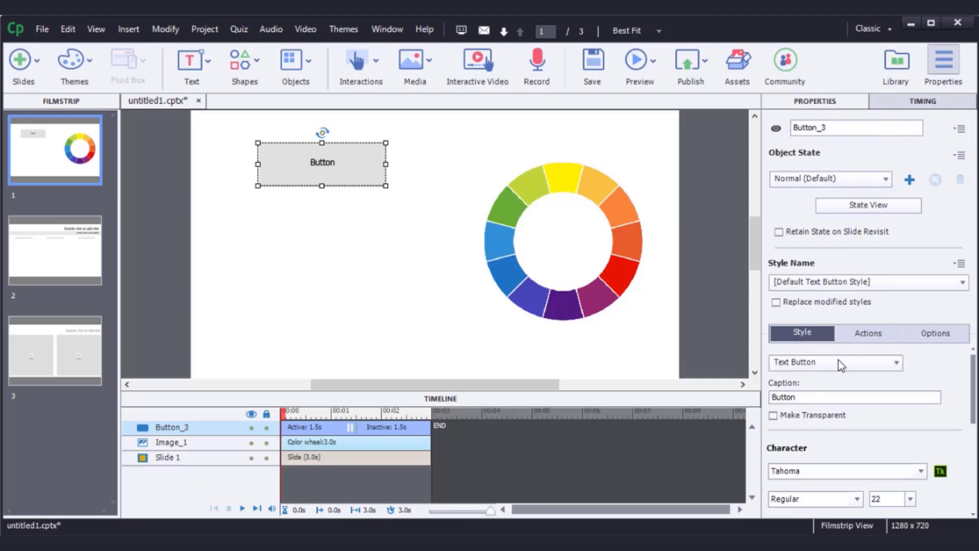
Replace the new button's caption with "Энд товшино уу."
{"action": "left_click", "coordinate": [802, 400]}
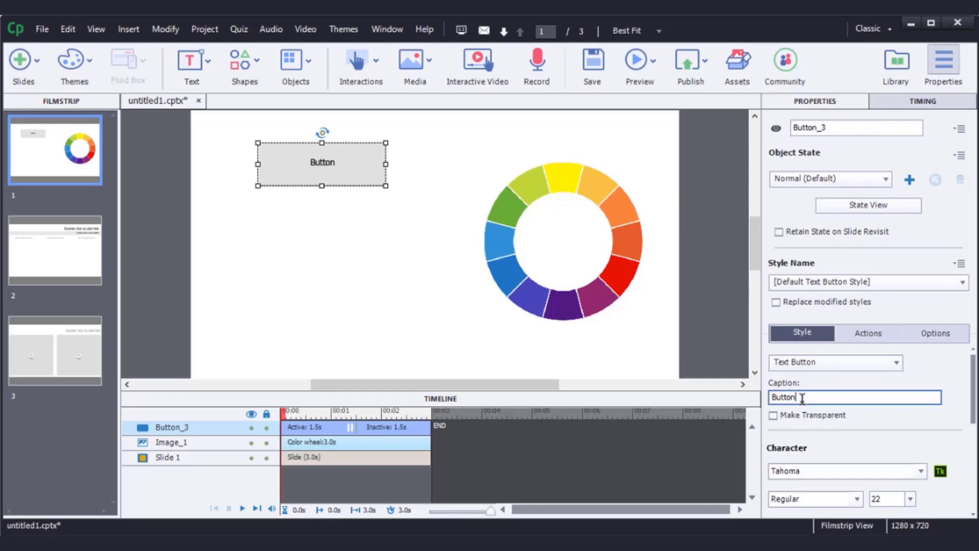
{"action": "key", "text": "ctrl+a"}
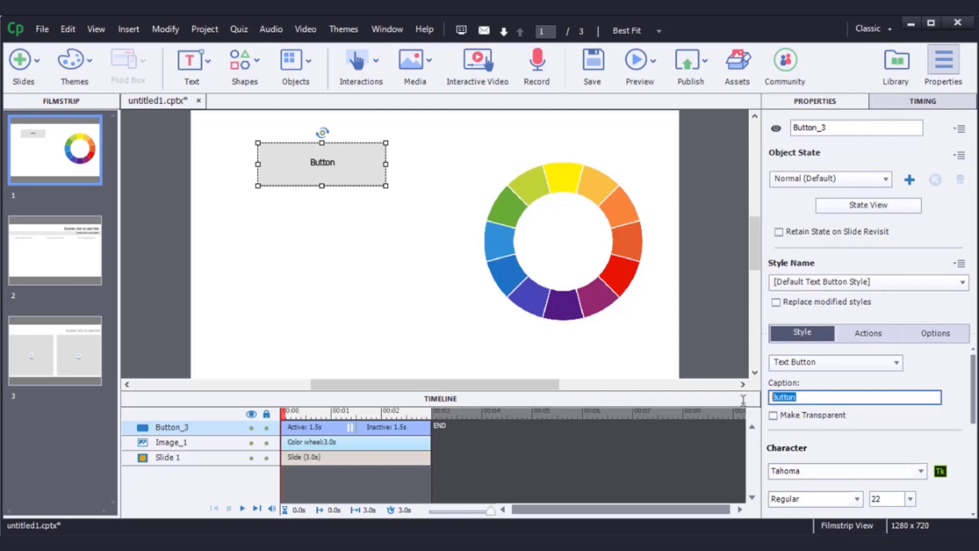
{"action": "type", "text": "Энд"}
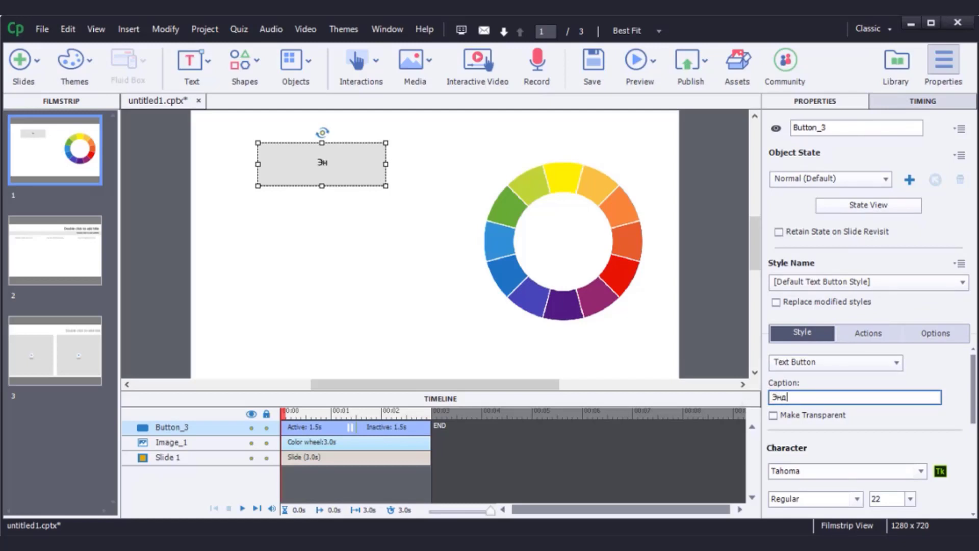
{"action": "type", "text": " товшин"}
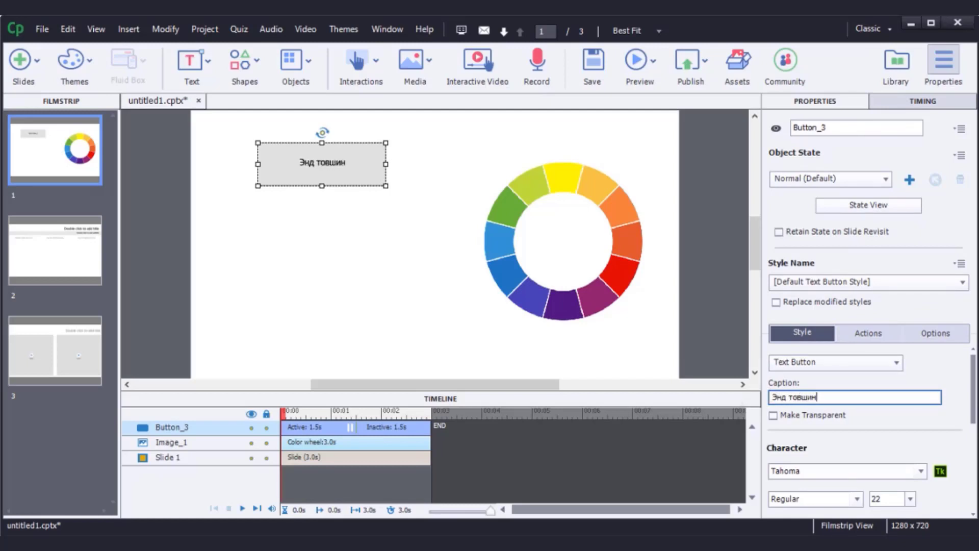
{"action": "type", "text": "о уу."}
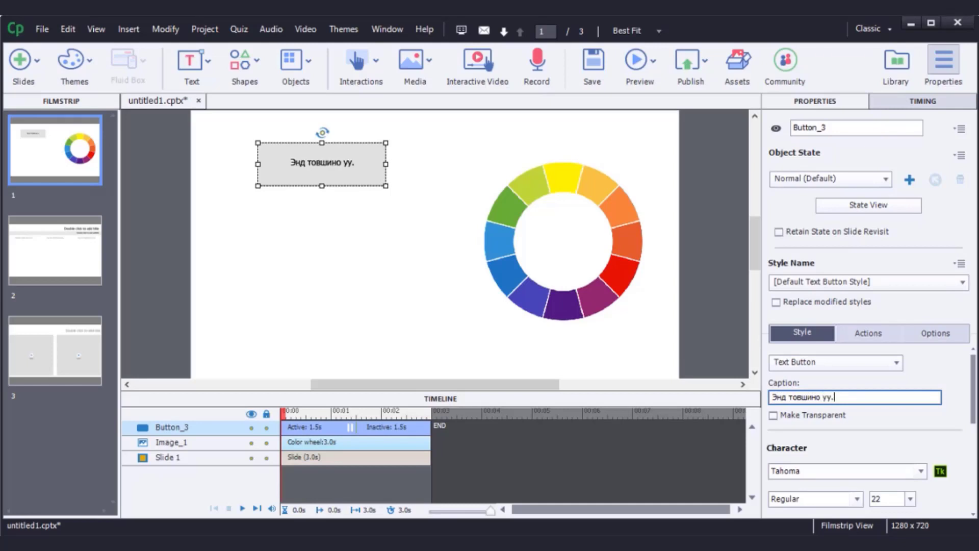
Set the button caption's font to Arial and its size to 28
{"action": "double_click", "coordinate": [802, 472]}
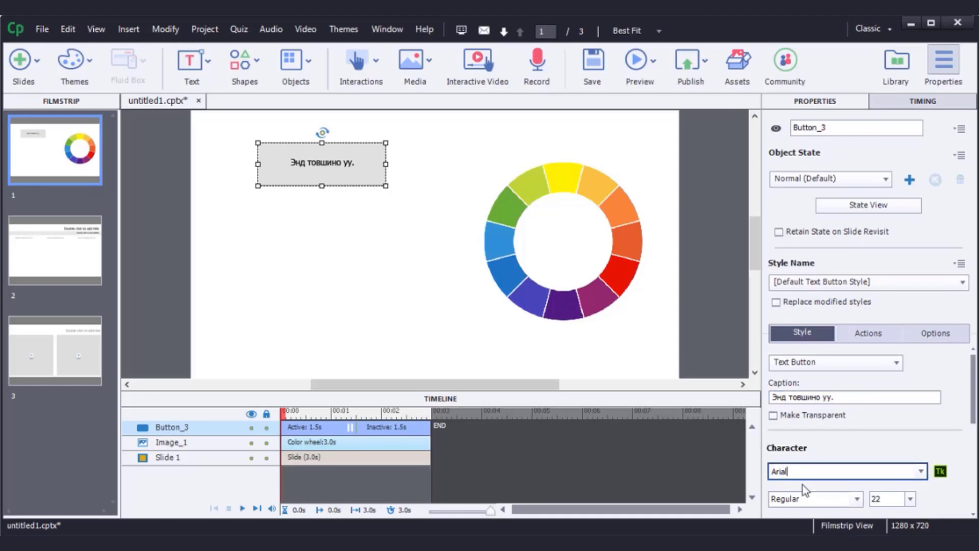
{"action": "key", "text": "Return"}
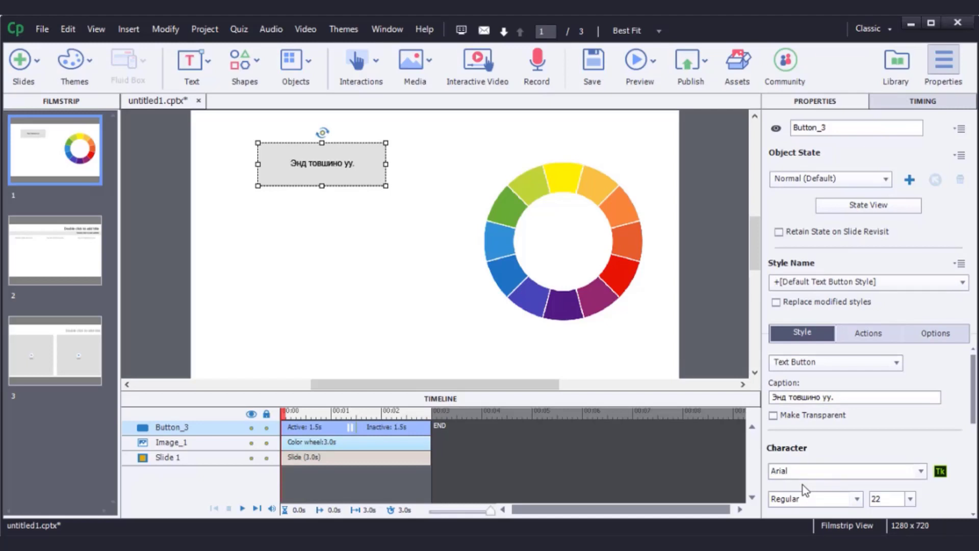
{"action": "left_click", "coordinate": [911, 503]}
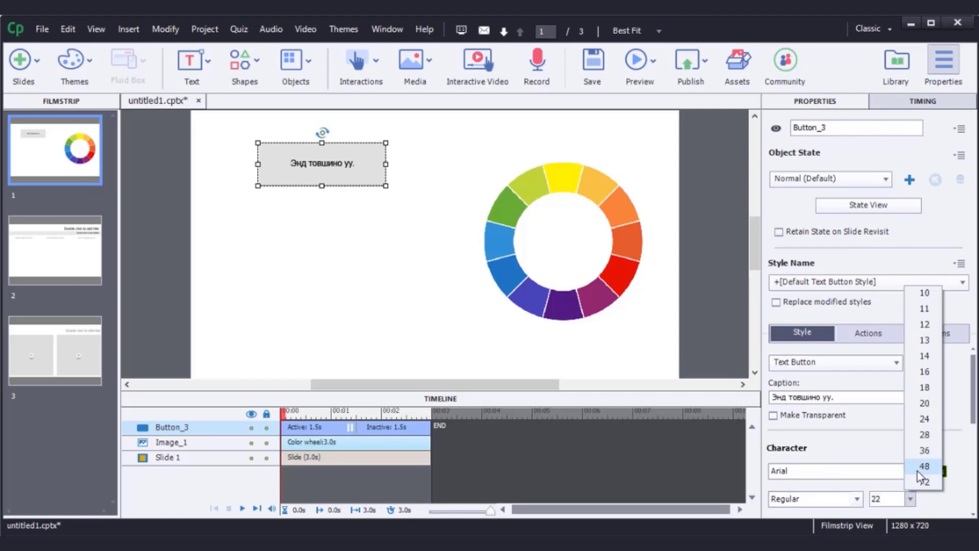
{"action": "left_click", "coordinate": [924, 436]}
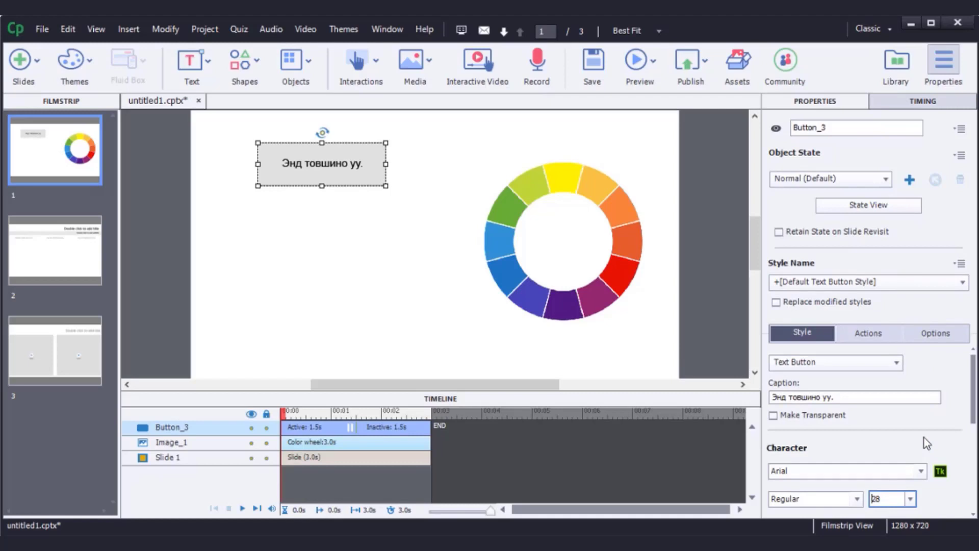
Examine the full list of On Success actions available for the button, without choosing one
{"action": "left_click", "coordinate": [873, 340]}
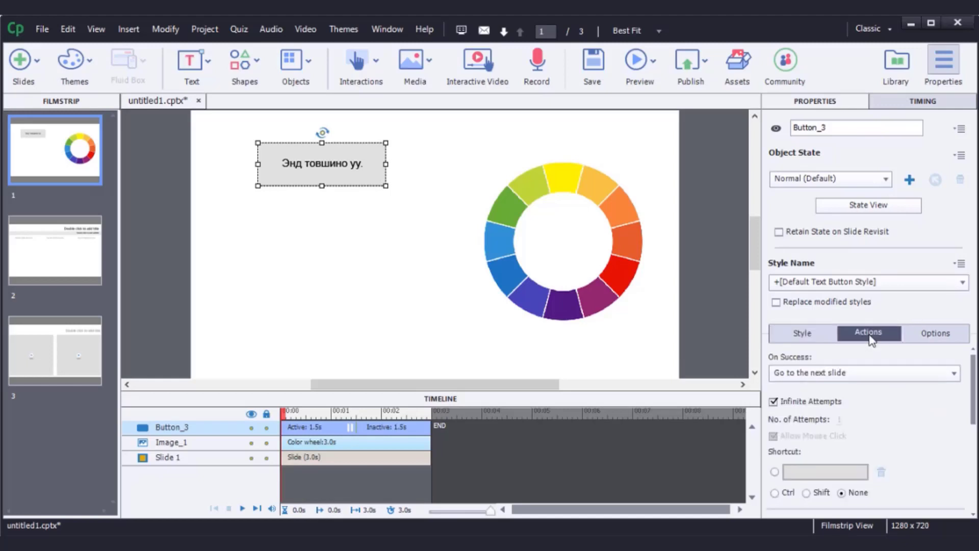
{"action": "mouse_move", "coordinate": [974, 392]}
{"action": "left_mouse_down"}
{"action": "mouse_move", "coordinate": [977, 485]}
{"action": "mouse_move", "coordinate": [977, 393]}
{"action": "left_mouse_up"}
{"action": "left_click", "coordinate": [954, 373]}
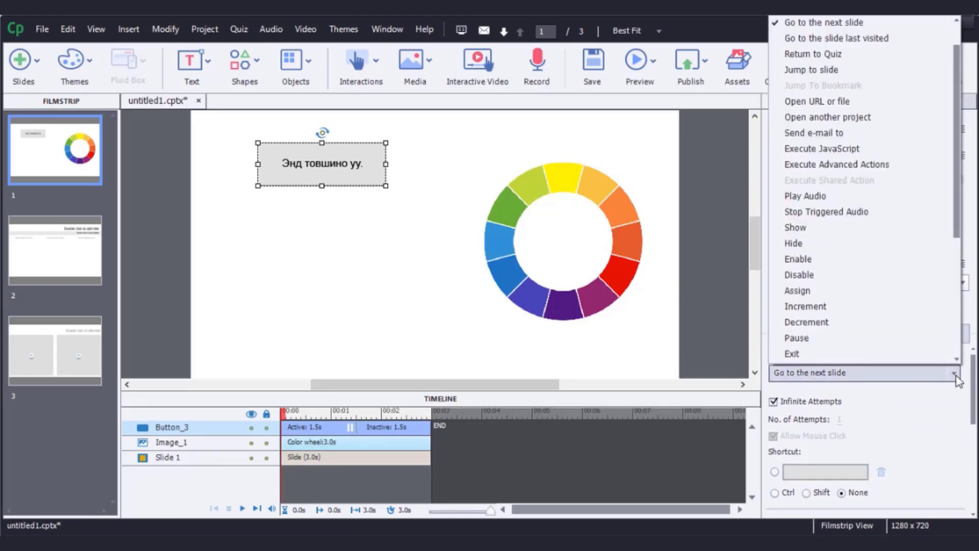
{"action": "left_click_drag", "start_coordinate": [958, 221], "coordinate": [964, 194]}
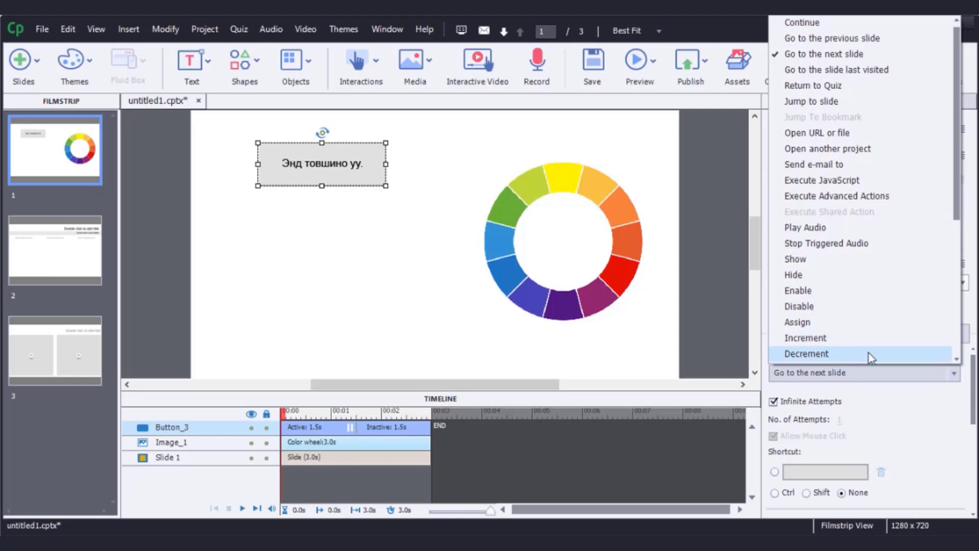
{"action": "left_click_drag", "start_coordinate": [959, 214], "coordinate": [953, 360]}
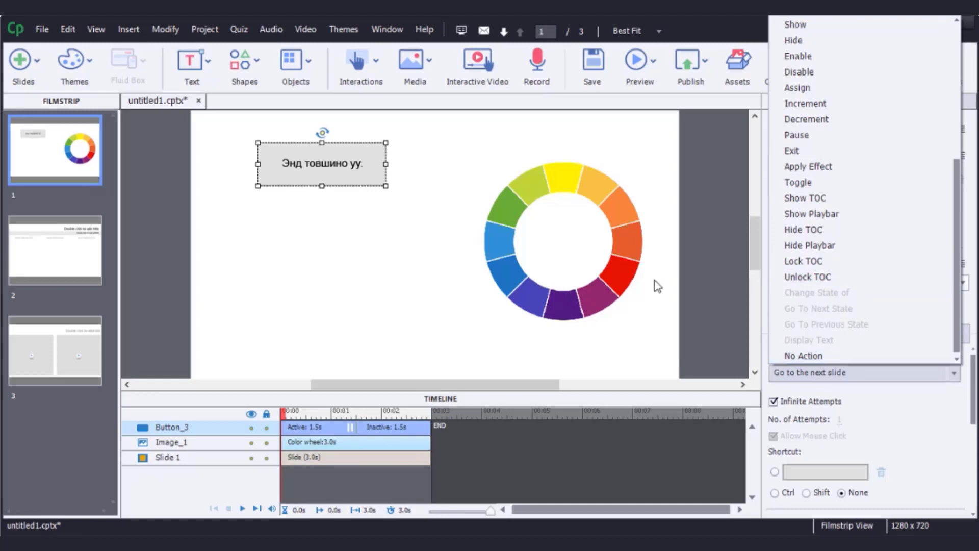
{"action": "left_click", "coordinate": [380, 182]}
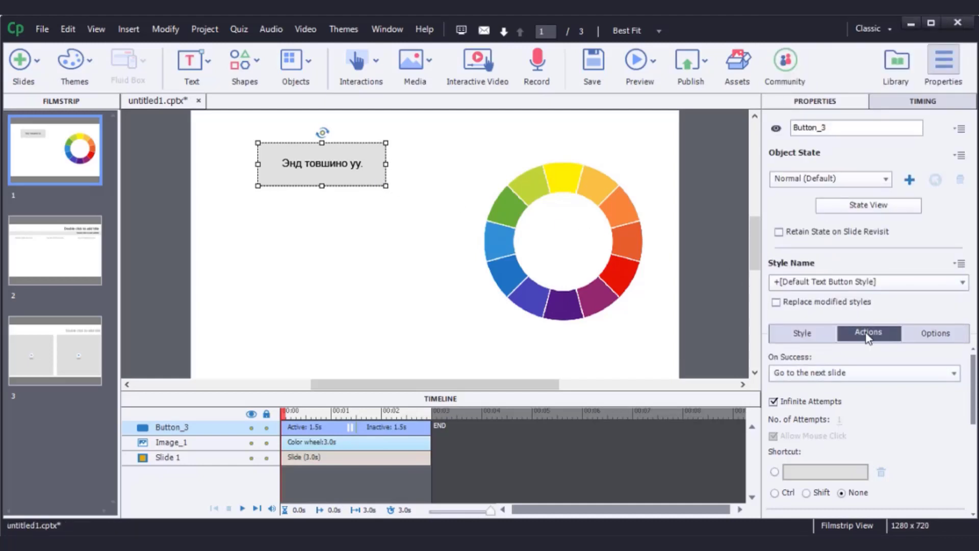
Set the button's On Success action to Jump to slide, with 3 Slide 3 as the target
{"action": "left_click", "coordinate": [913, 377]}
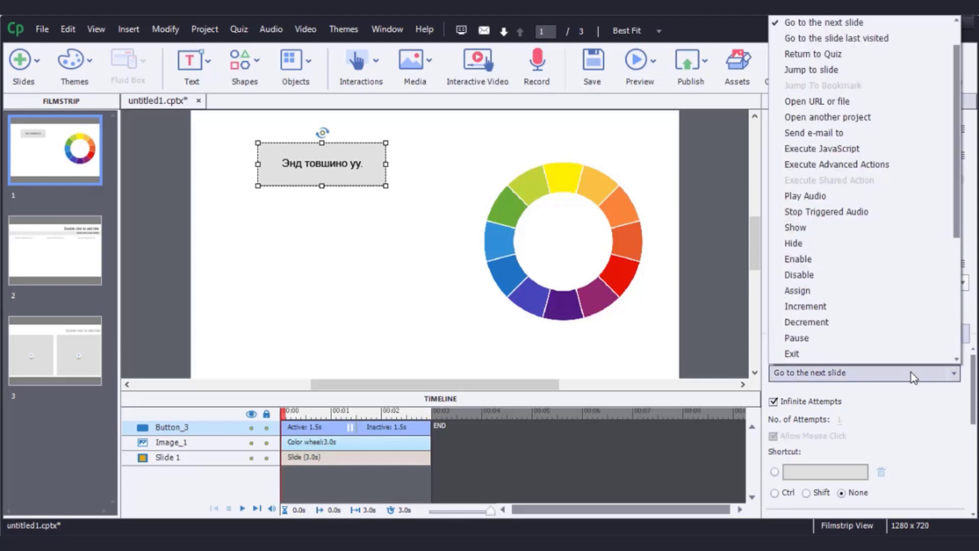
{"action": "left_click", "coordinate": [858, 72]}
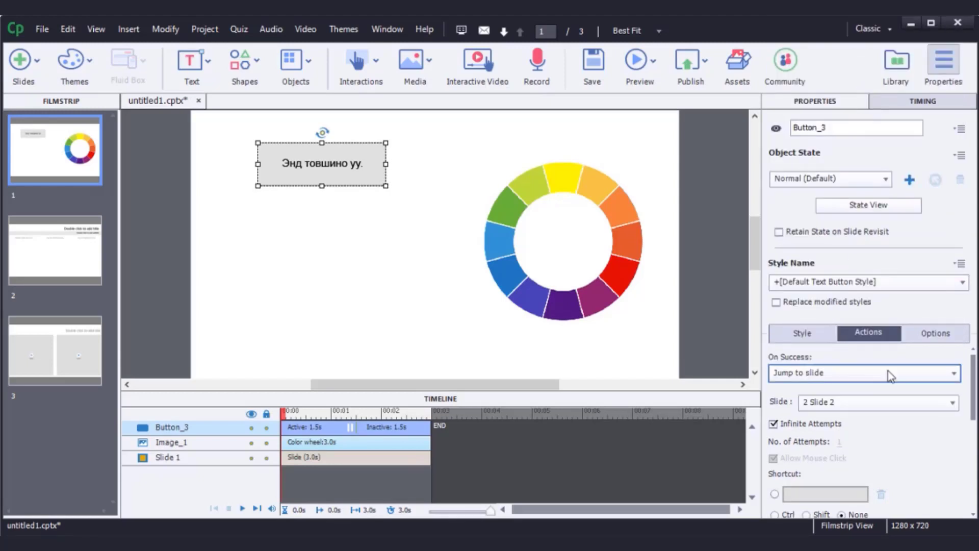
{"action": "left_click", "coordinate": [954, 404]}
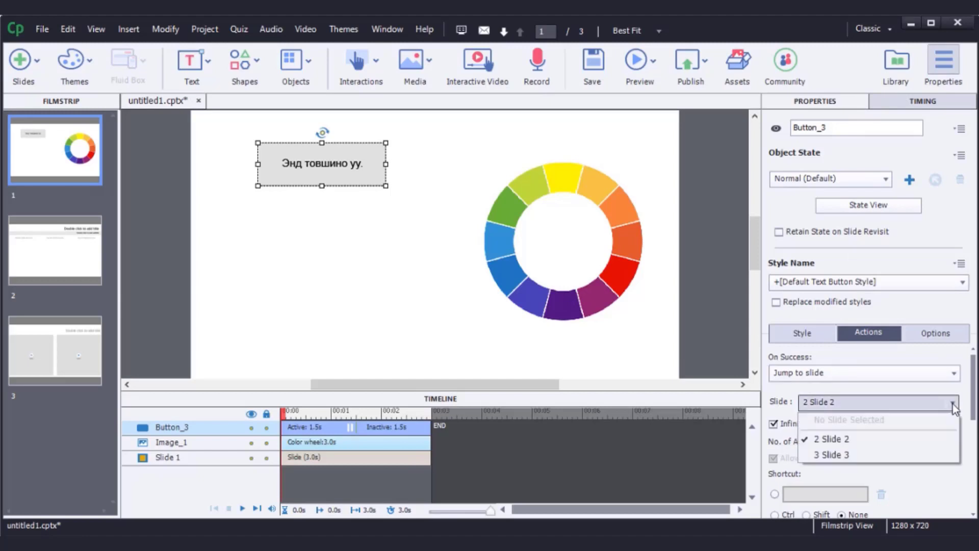
{"action": "left_click", "coordinate": [834, 456]}
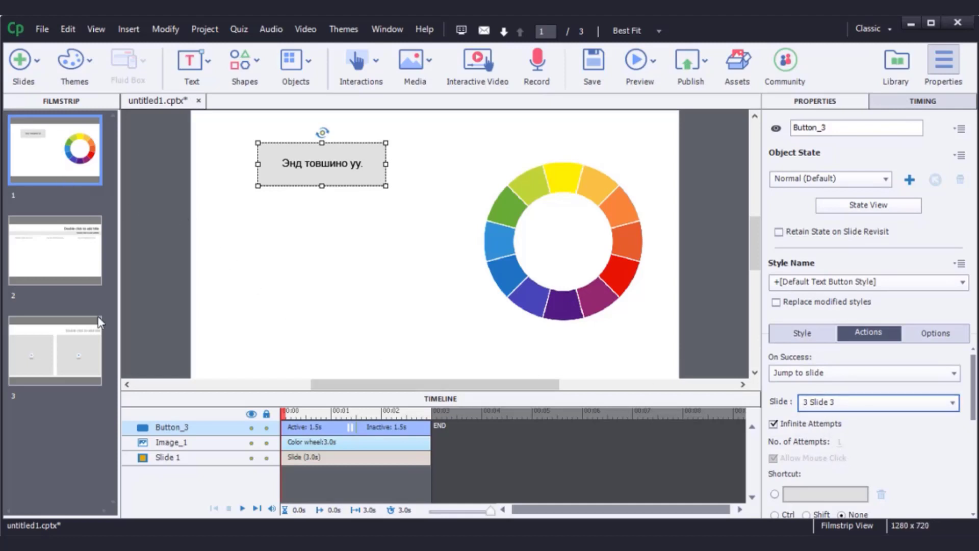
Preview the project to test the button's jump to Slide 3, and close the preview
{"action": "left_click", "coordinate": [653, 62]}
{"action": "left_click", "coordinate": [665, 133]}
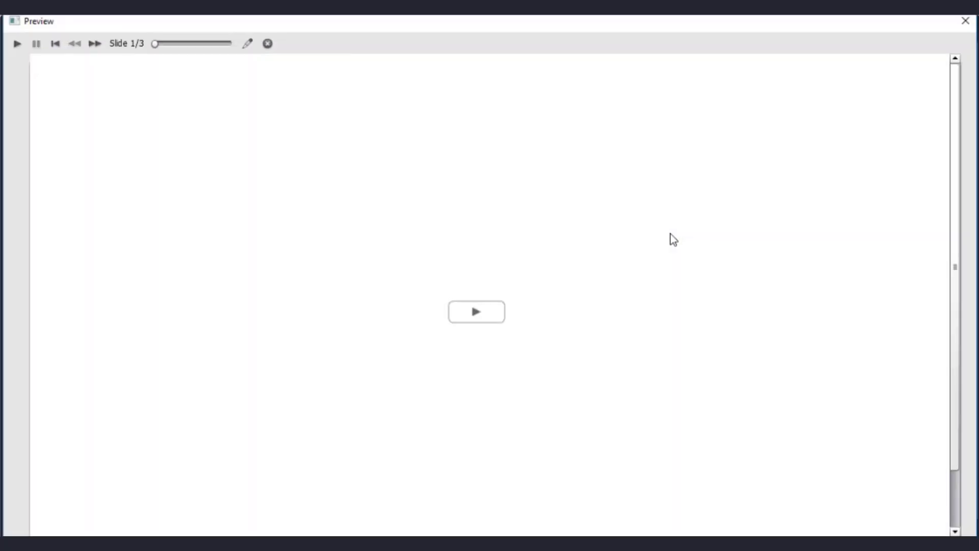
{"action": "left_click", "coordinate": [494, 313]}
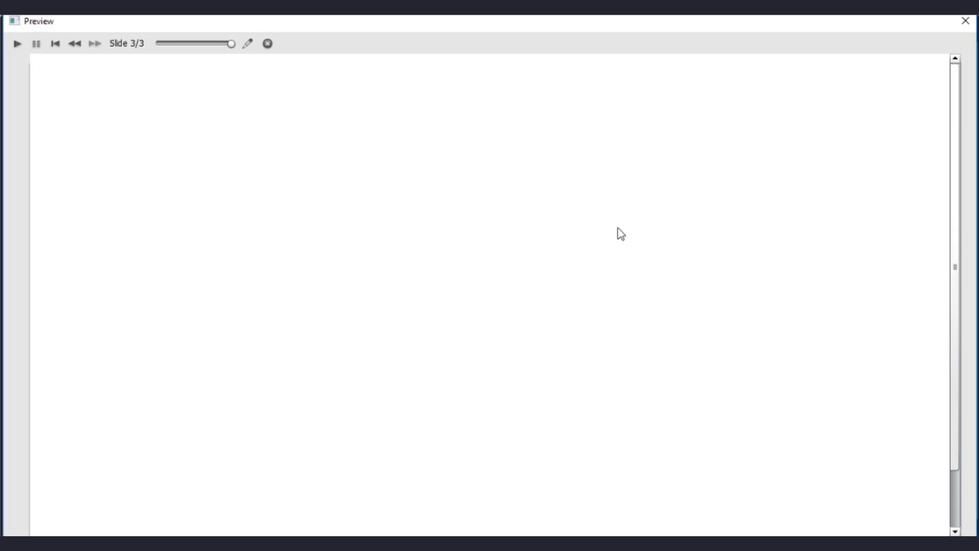
{"action": "left_click", "coordinate": [965, 21]}
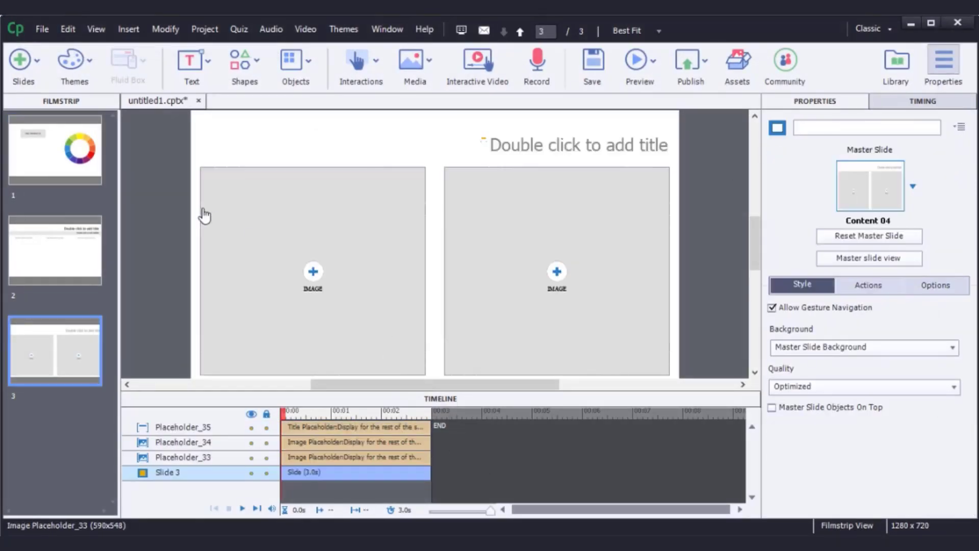
Duplicate the "Энд товшино уу." button on slide 1 and place the copy directly below the original
{"action": "left_click", "coordinate": [347, 179]}
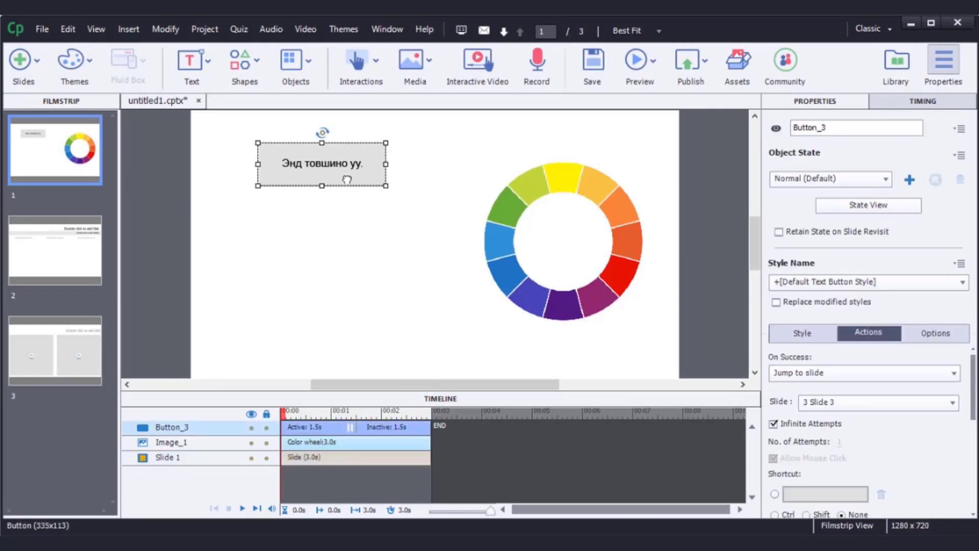
{"action": "key", "text": "ctrl+d"}
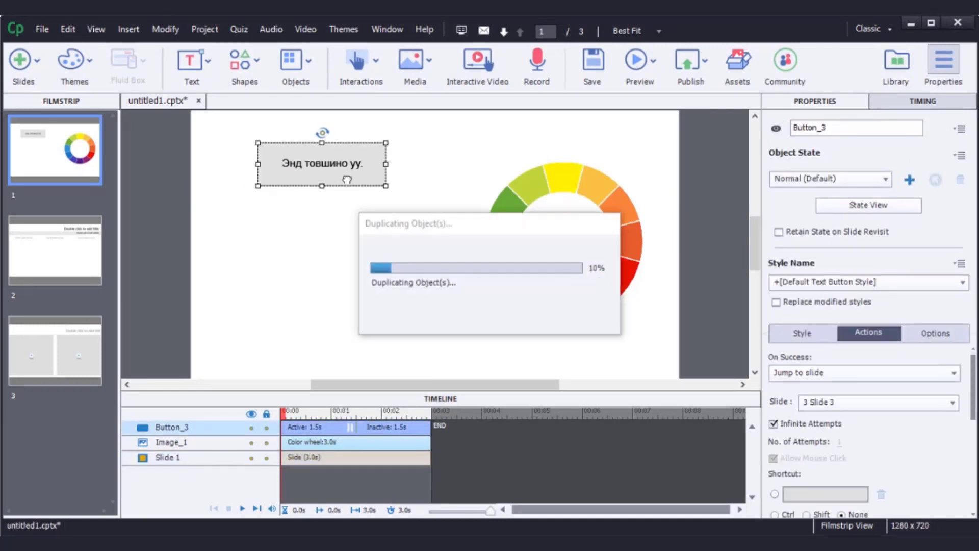
{"action": "left_click_drag", "start_coordinate": [349, 185], "coordinate": [342, 256]}
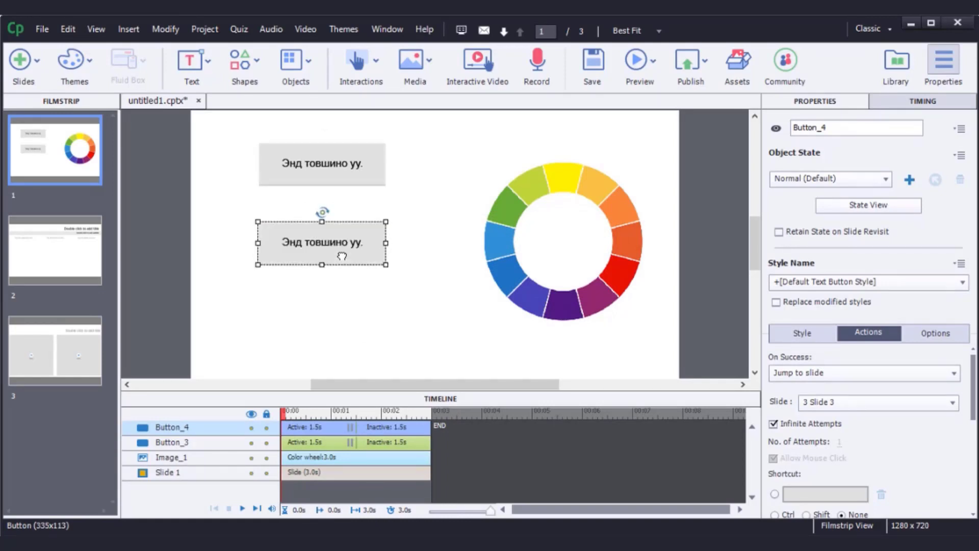
Change the upper button's caption to "Өнгөний диаграмыг нуух"
{"action": "left_click", "coordinate": [338, 174]}
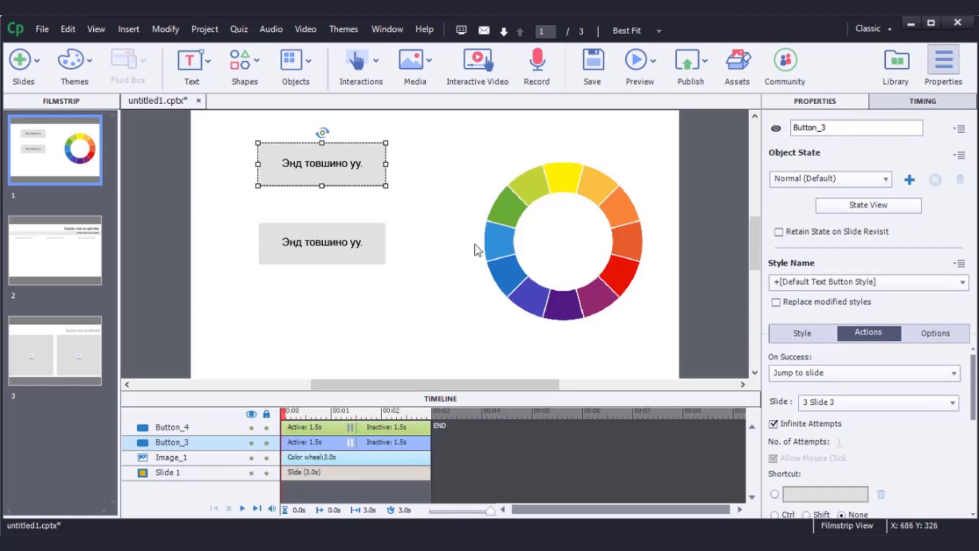
{"action": "left_click", "coordinate": [807, 335]}
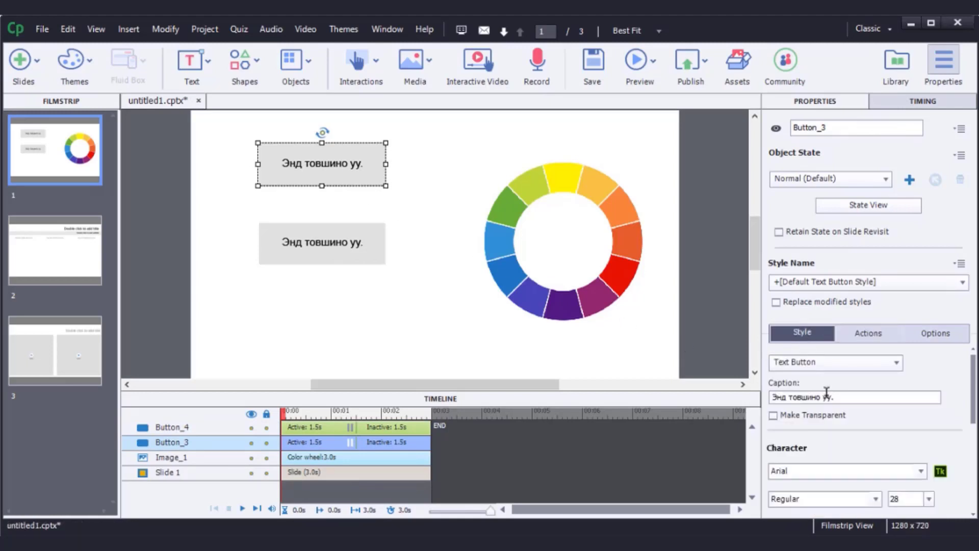
{"action": "left_click_drag", "start_coordinate": [837, 397], "coordinate": [769, 397]}
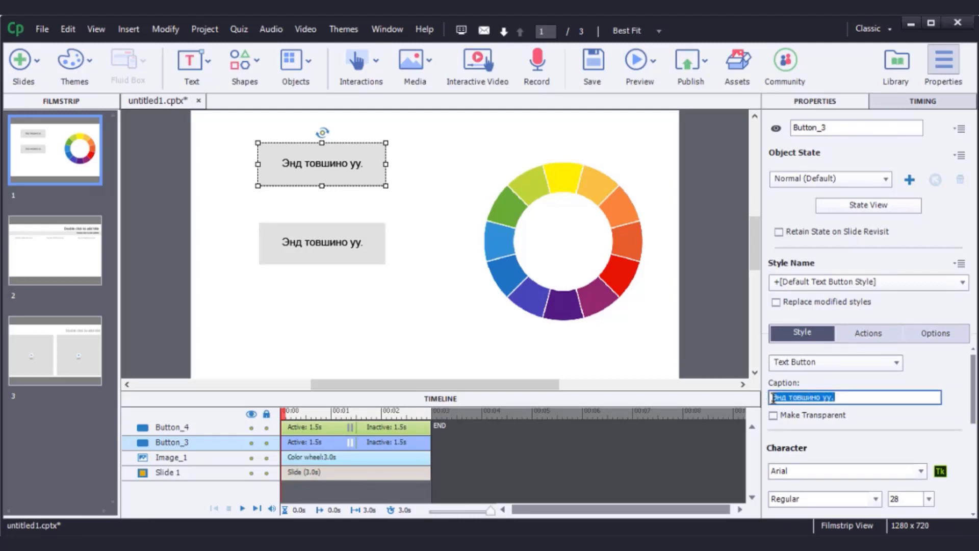
{"action": "type", "text": "Өнгөний диаграмыг нуух"}
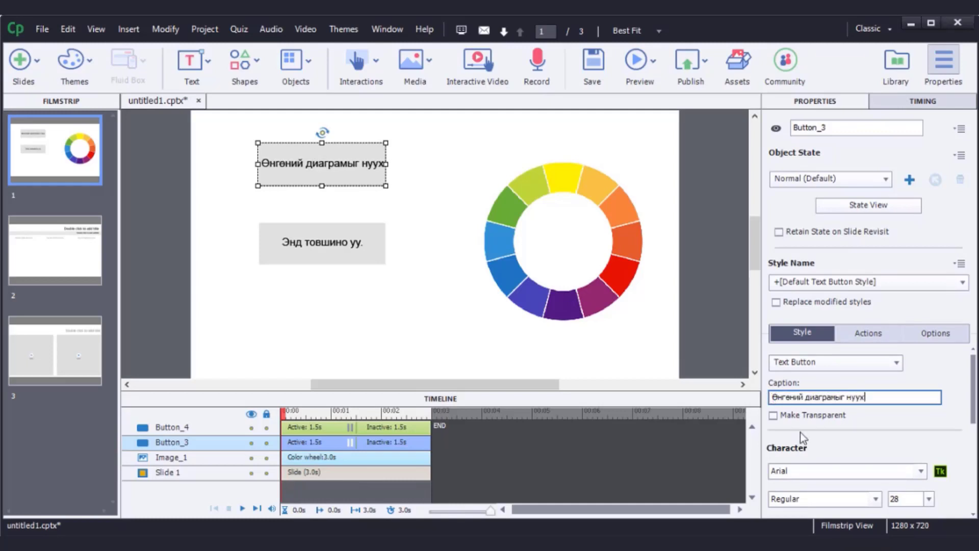
Change the lower button's caption to "Өнгөний диаграмыг харуулах"
{"action": "left_click", "coordinate": [364, 259]}
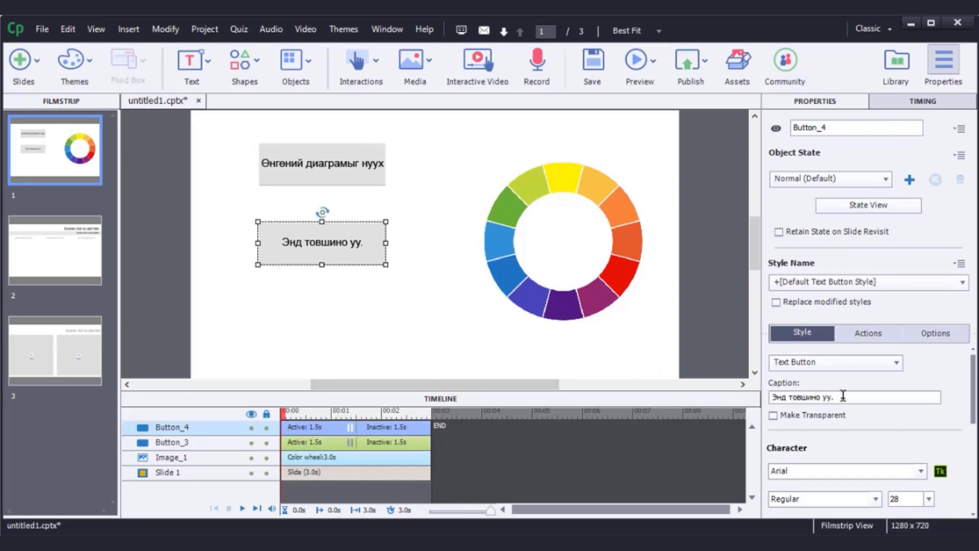
{"action": "left_click_drag", "start_coordinate": [843, 396], "coordinate": [757, 395]}
{"action": "type", "text": "Өнгөний диаграмыг харуулах"}
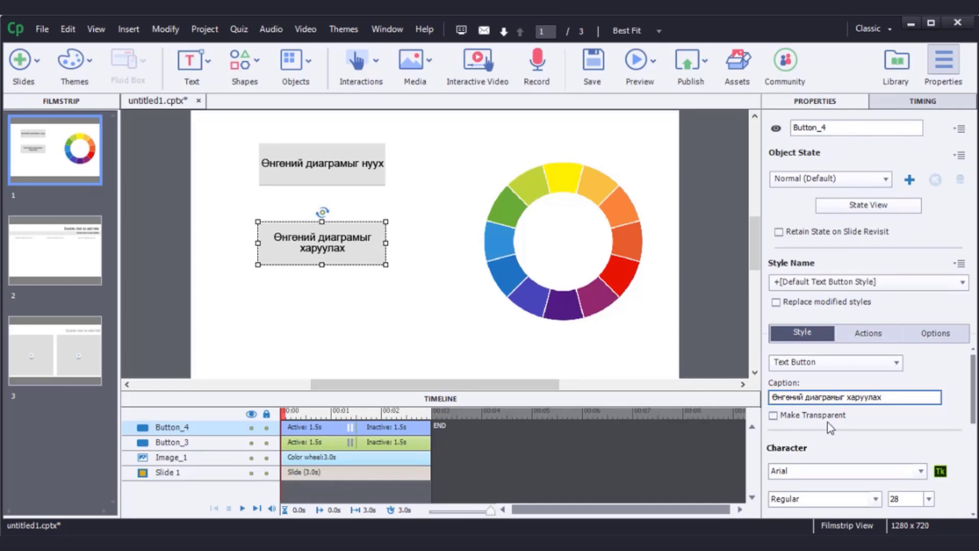
Set the upper button's On Success action to Hide with Image_1 as the target, and disable Continue Playing the Project
{"action": "left_click", "coordinate": [367, 184]}
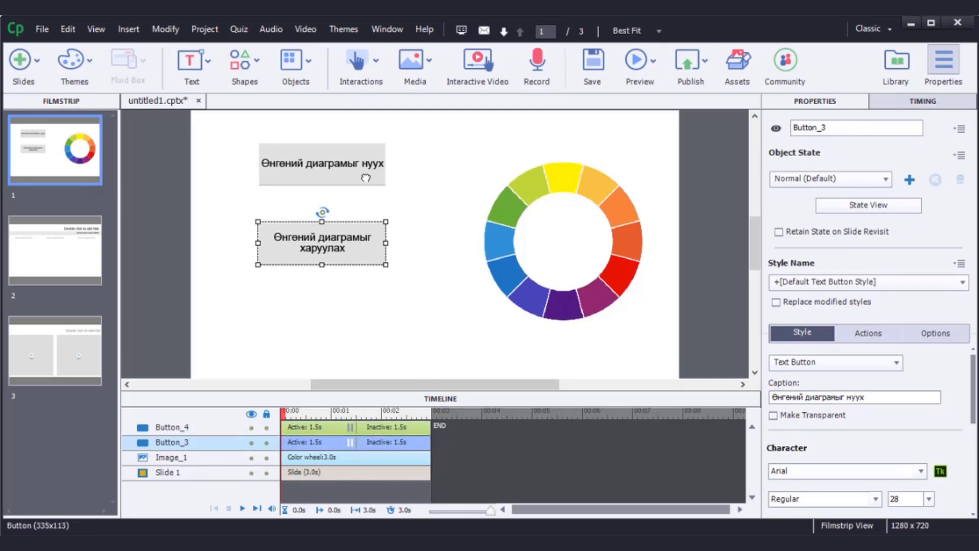
{"action": "left_click", "coordinate": [872, 339]}
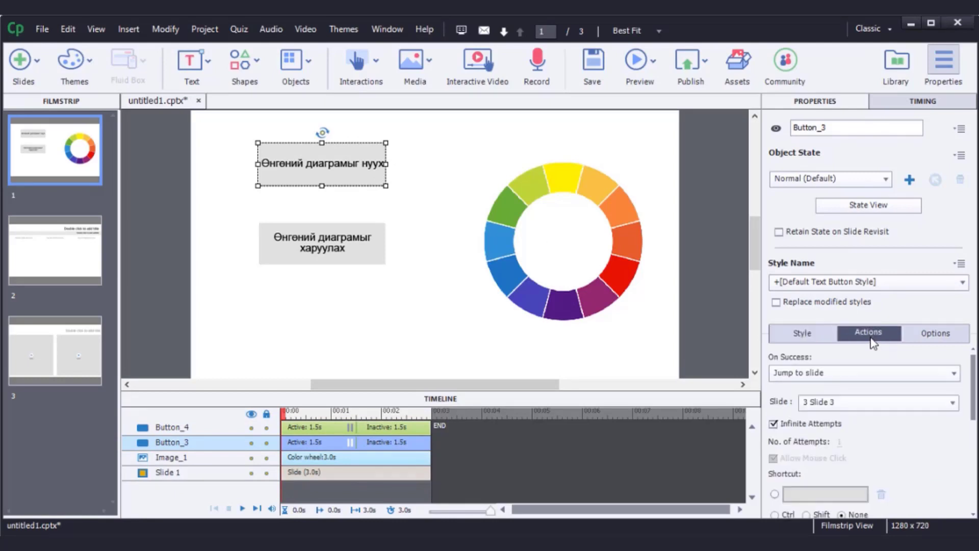
{"action": "left_click", "coordinate": [923, 377]}
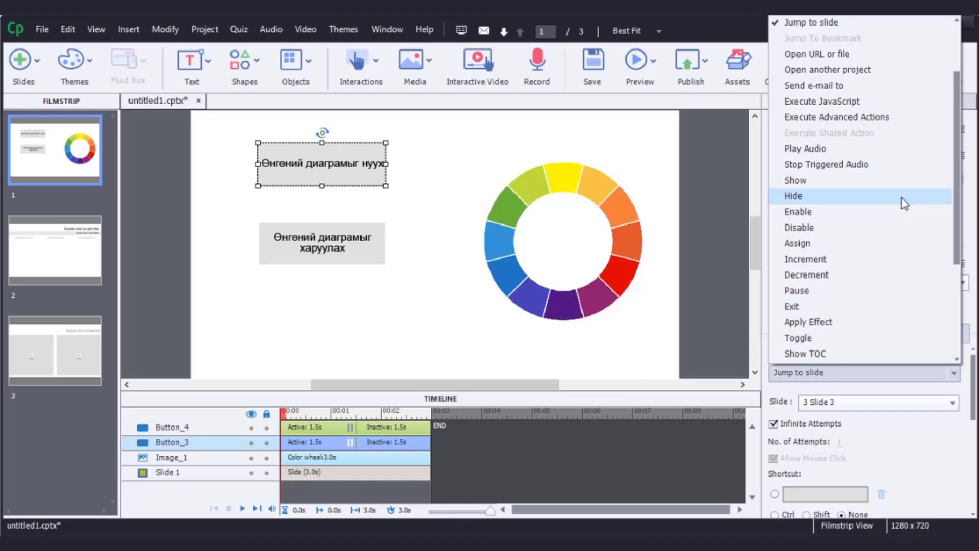
{"action": "key", "text": "Escape"}
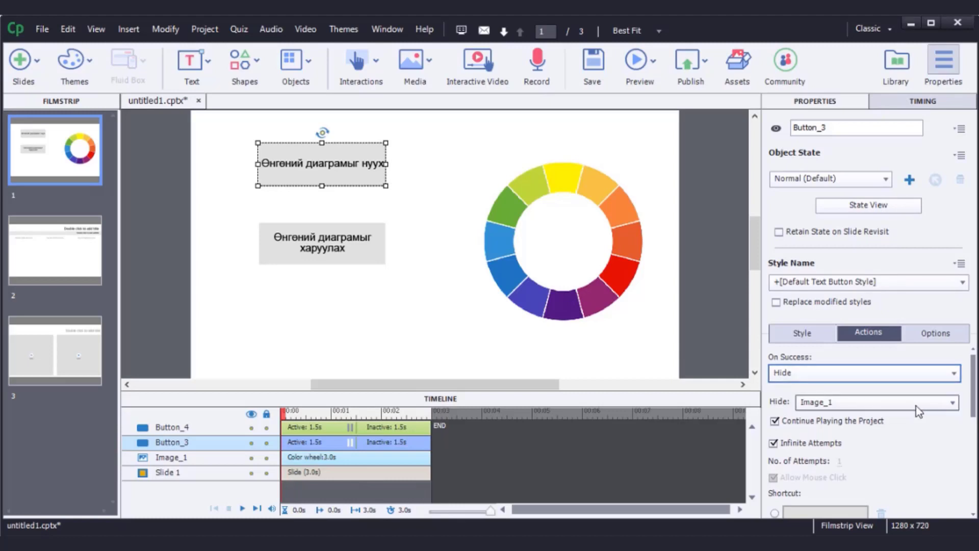
{"action": "left_click", "coordinate": [952, 403]}
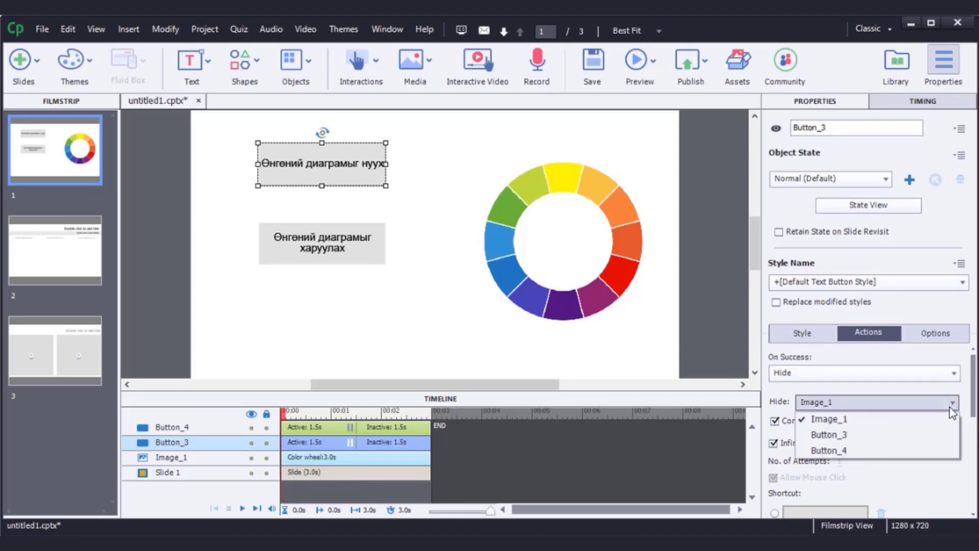
{"action": "left_click", "coordinate": [881, 421]}
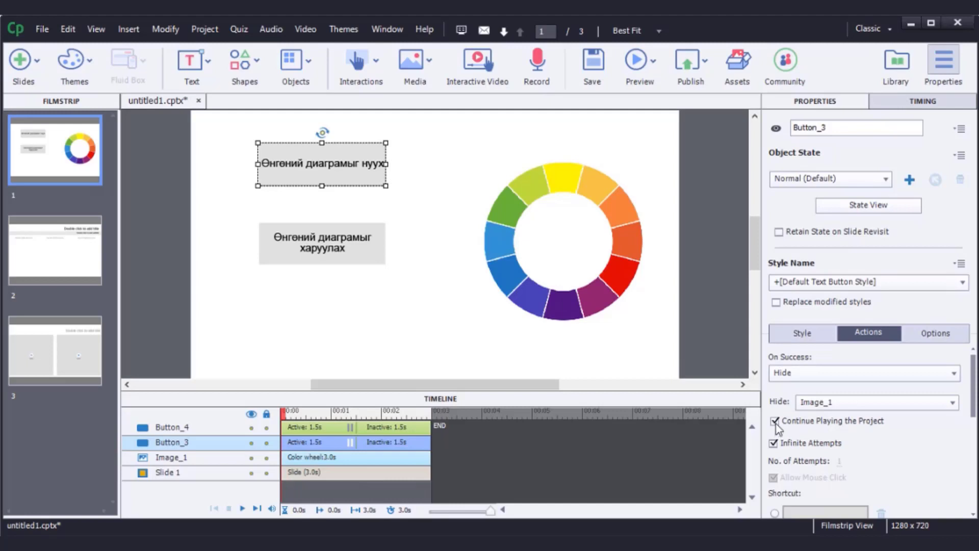
{"action": "left_click", "coordinate": [837, 406]}
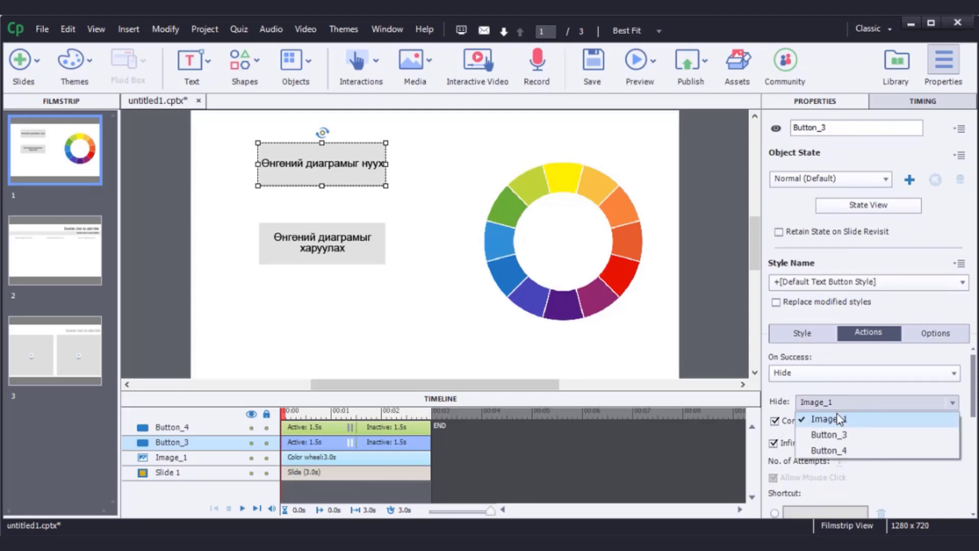
{"action": "left_click", "coordinate": [836, 414]}
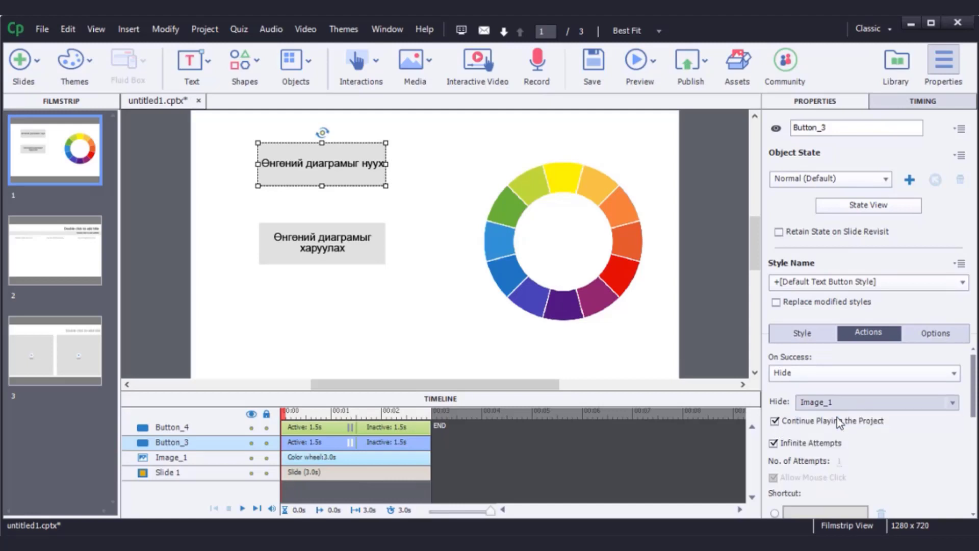
{"action": "left_click", "coordinate": [776, 422]}
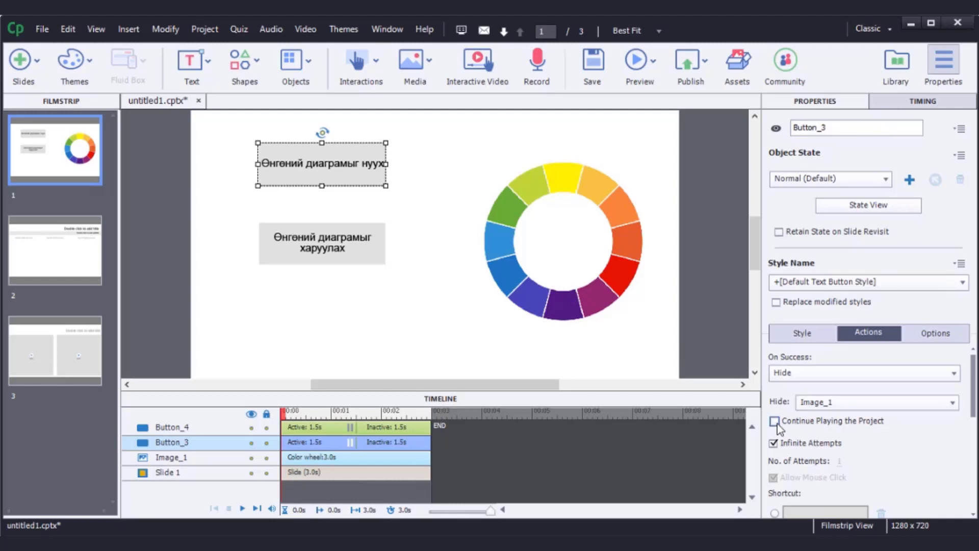
Set the lower button's On Success action to Show with Image_1 as the target, and disable Continue Playing the Project
{"action": "left_click", "coordinate": [373, 261]}
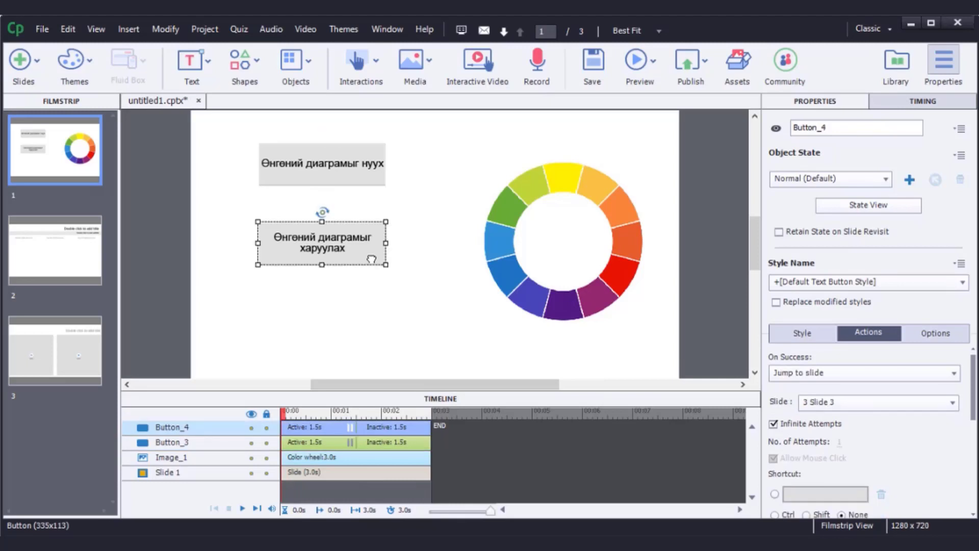
{"action": "left_click", "coordinate": [867, 375]}
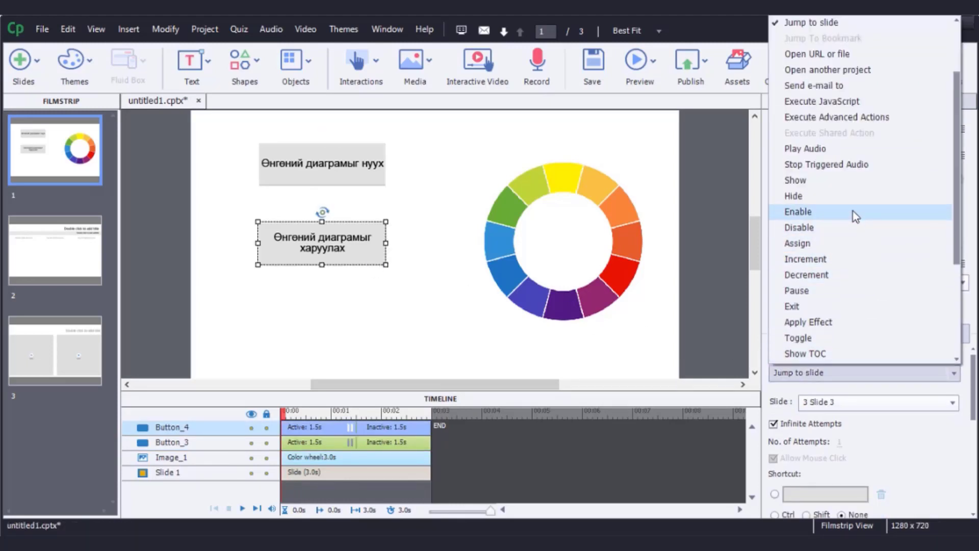
{"action": "left_click", "coordinate": [852, 181]}
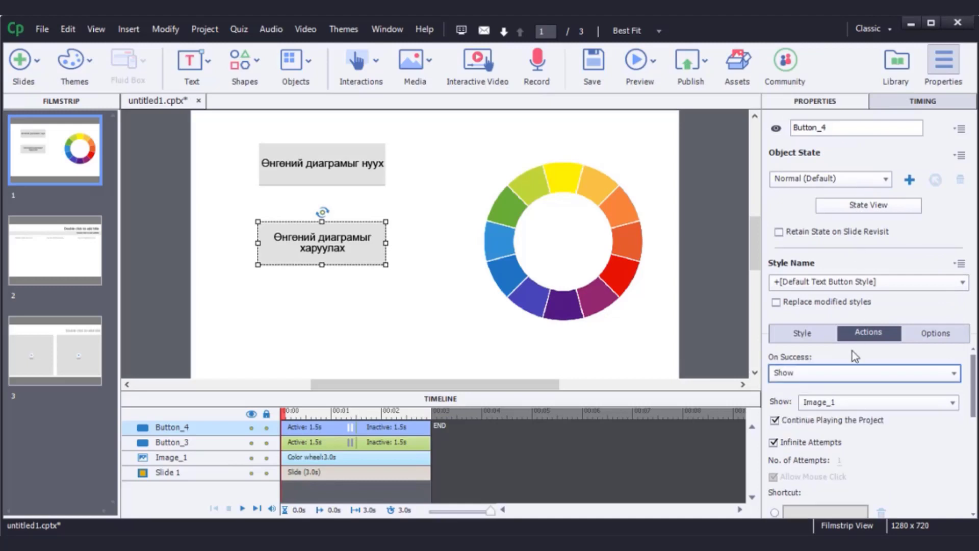
{"action": "left_click", "coordinate": [851, 405]}
{"action": "left_click", "coordinate": [848, 421]}
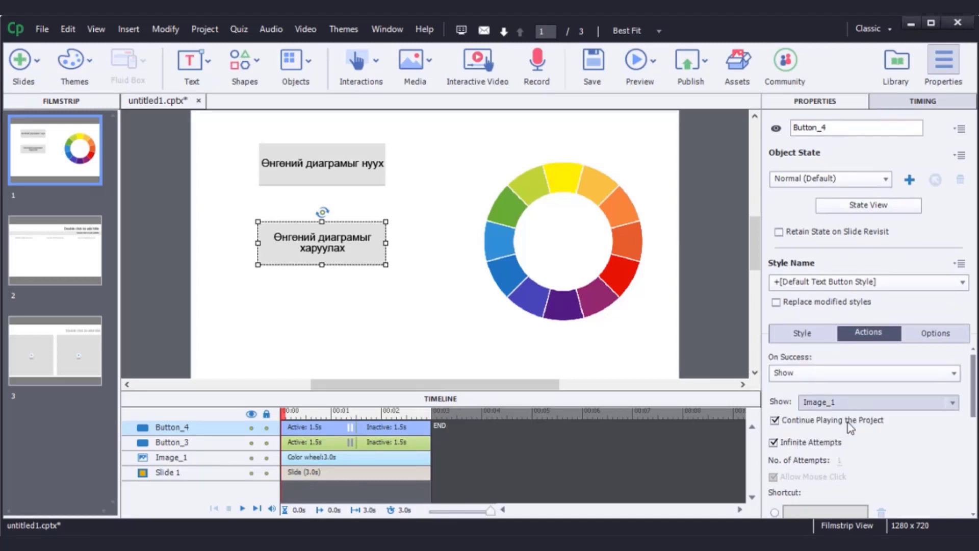
{"action": "left_click", "coordinate": [775, 420]}
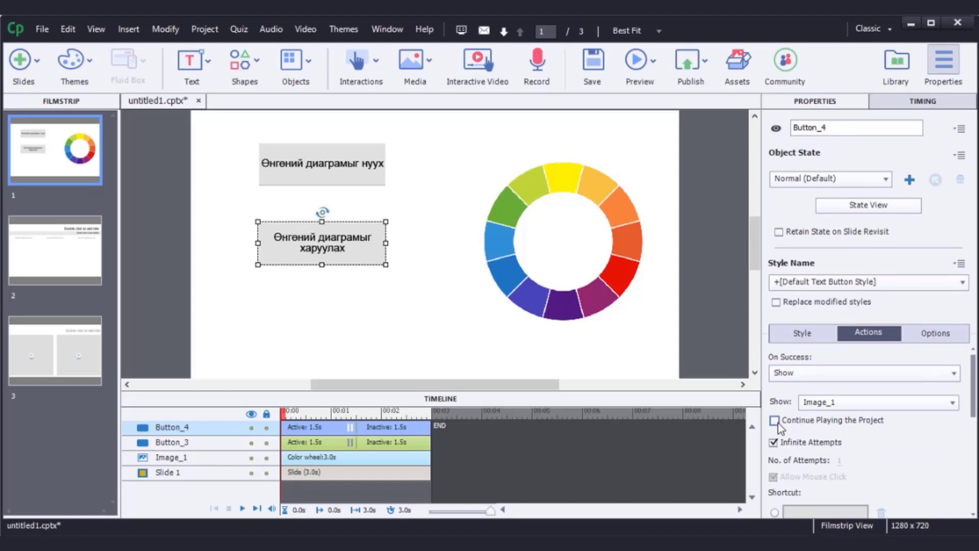
Preview the project and test the hide and show buttons on the color wheel, and close the preview
{"action": "left_click", "coordinate": [652, 76]}
{"action": "left_click", "coordinate": [661, 137]}
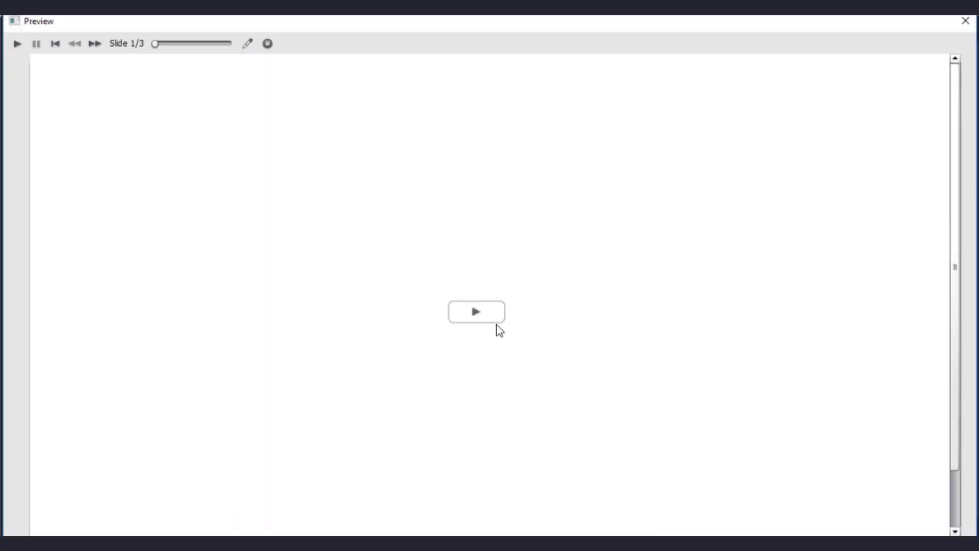
{"action": "left_click", "coordinate": [485, 313]}
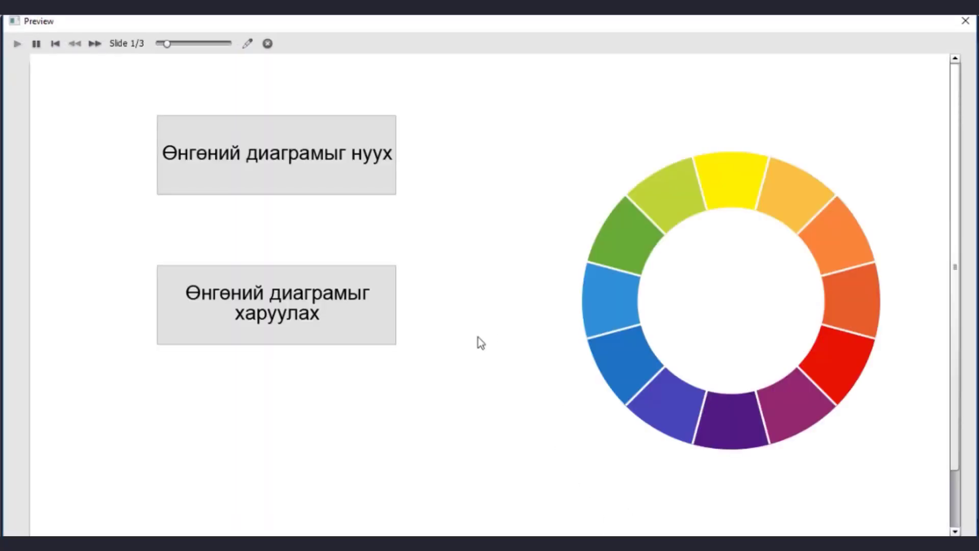
{"action": "left_click", "coordinate": [356, 169]}
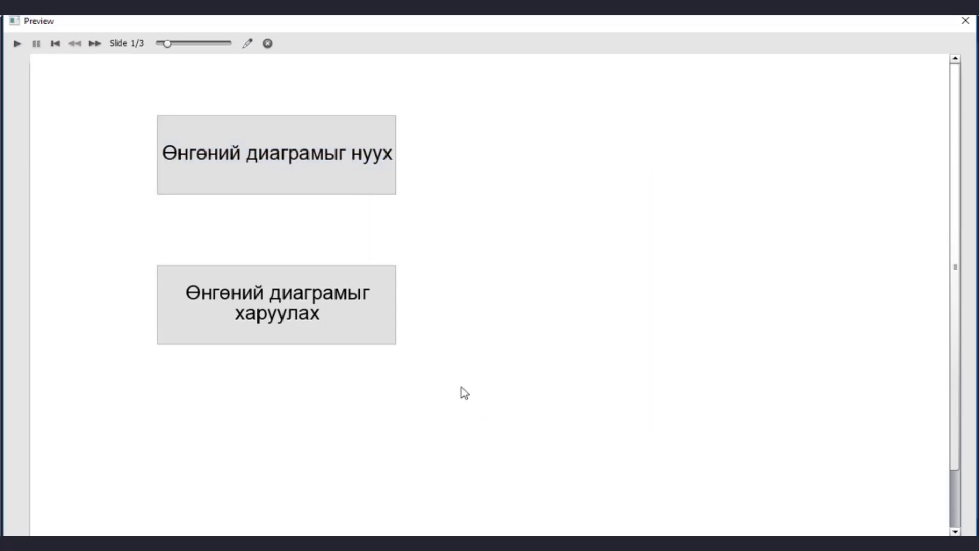
{"action": "left_click", "coordinate": [345, 320]}
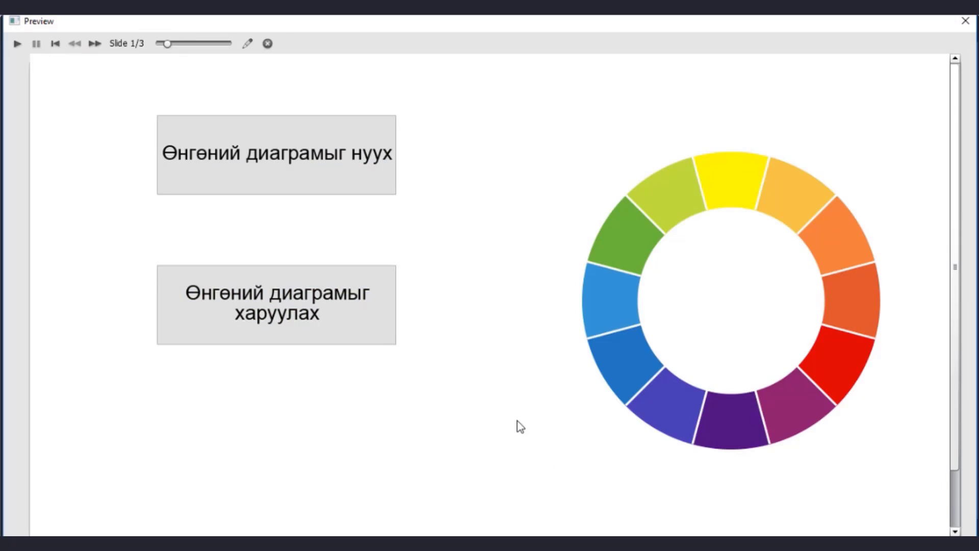
{"action": "left_click", "coordinate": [966, 20]}
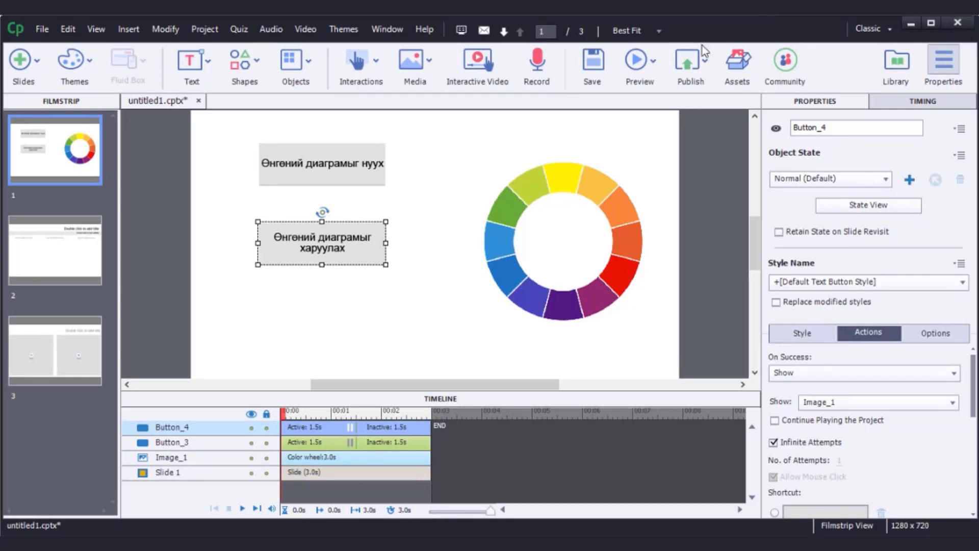
Insert a click box and place it over the yellow segment of the color wheel
{"action": "left_click", "coordinate": [376, 61]}
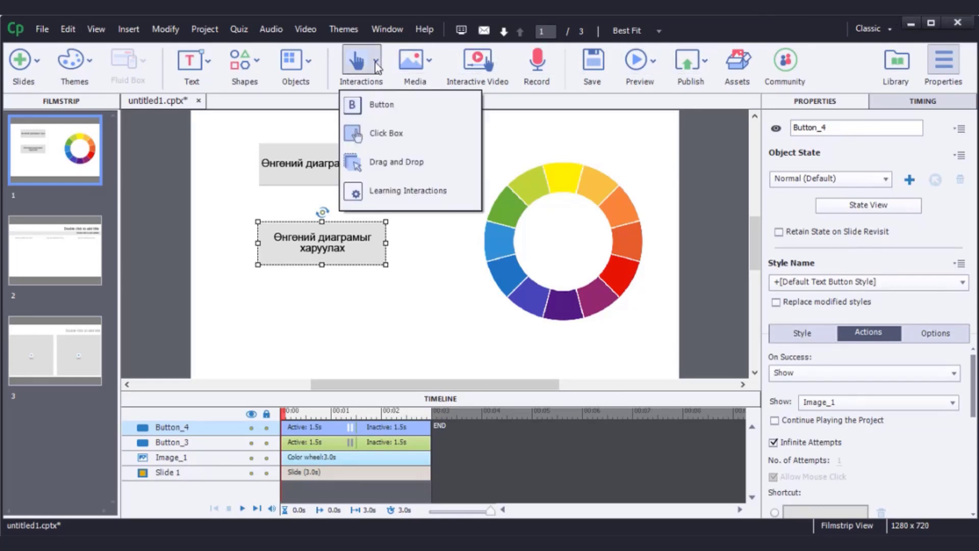
{"action": "left_click", "coordinate": [391, 133]}
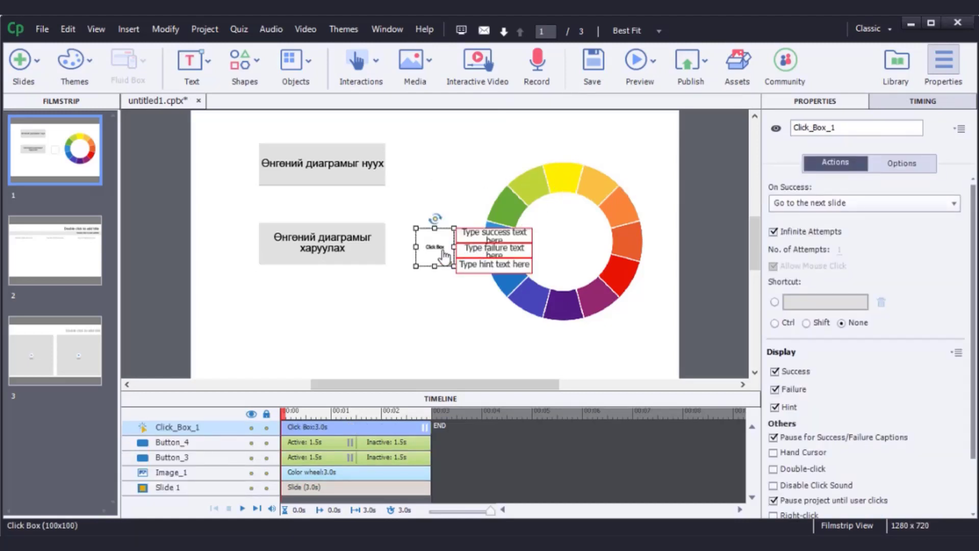
{"action": "left_click_drag", "start_coordinate": [439, 246], "coordinate": [571, 179]}
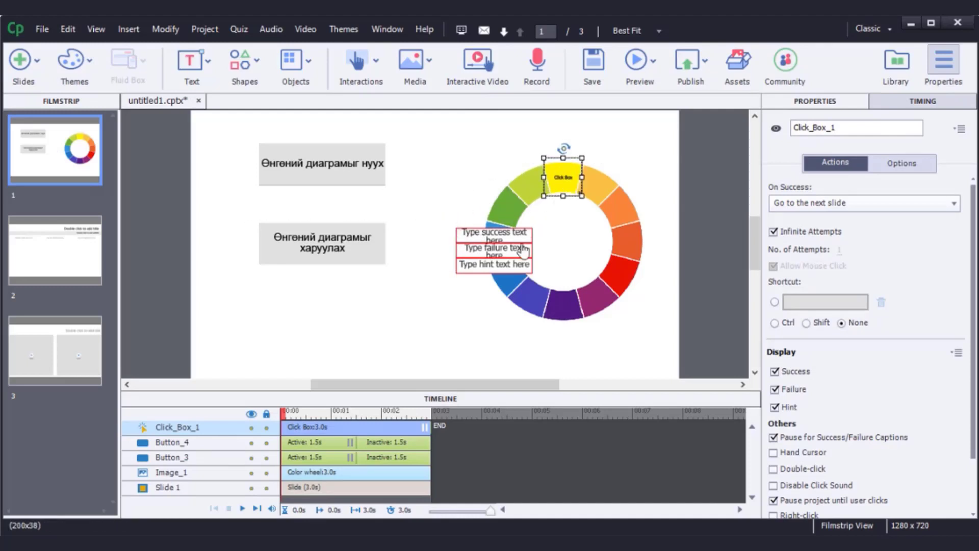
Disable the success, failure and hint captions of the click box on the yellow segment, and check its available On Success actions
{"action": "left_click", "coordinate": [775, 372]}
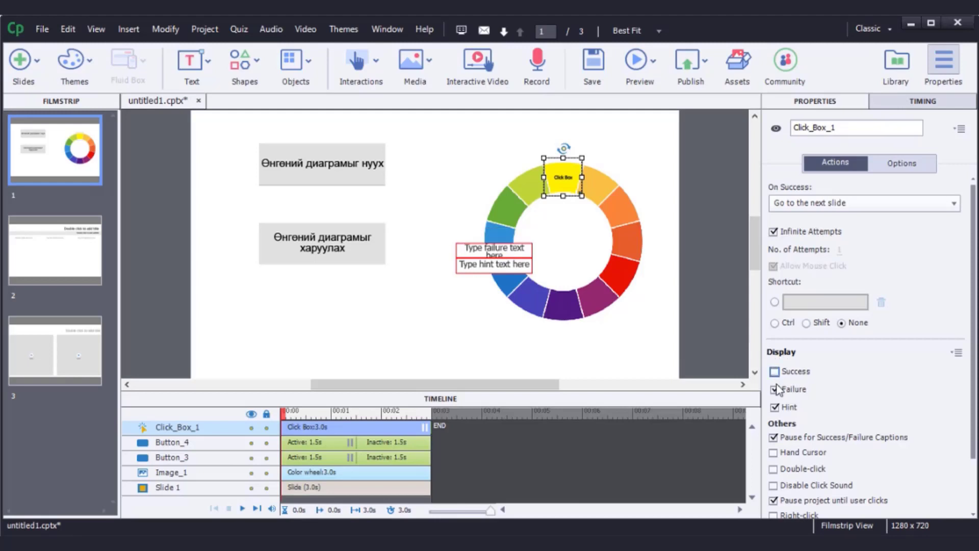
{"action": "left_click", "coordinate": [775, 389]}
{"action": "left_click", "coordinate": [775, 407]}
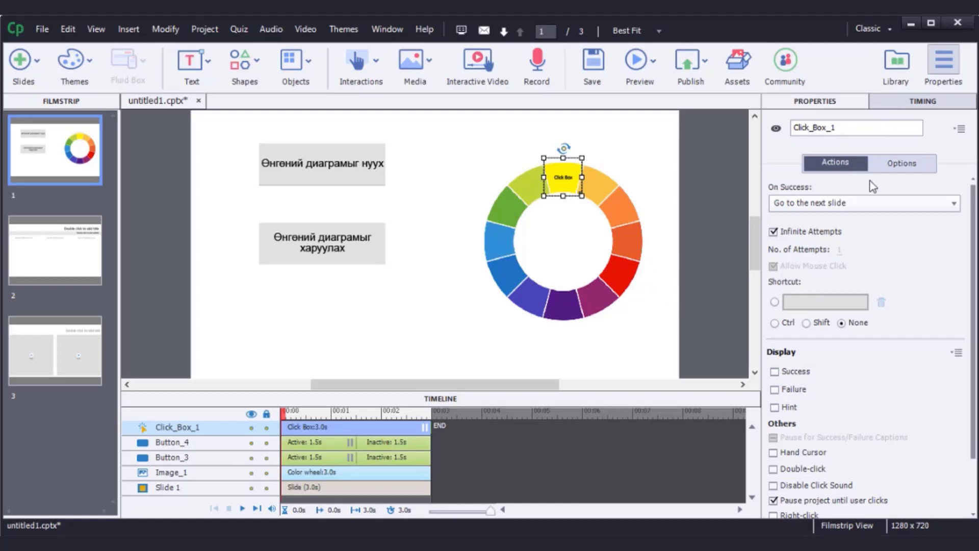
{"action": "left_click", "coordinate": [902, 204]}
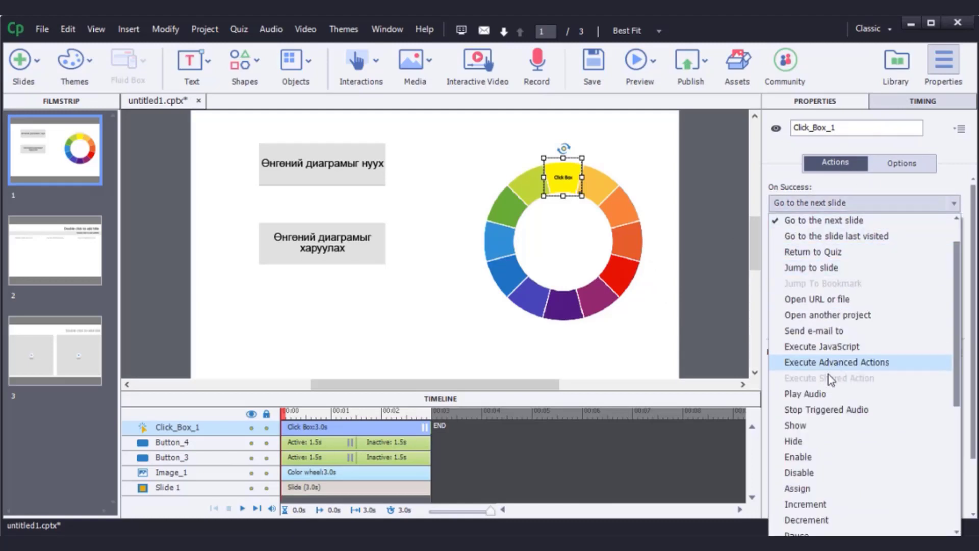
{"action": "left_click", "coordinate": [720, 245]}
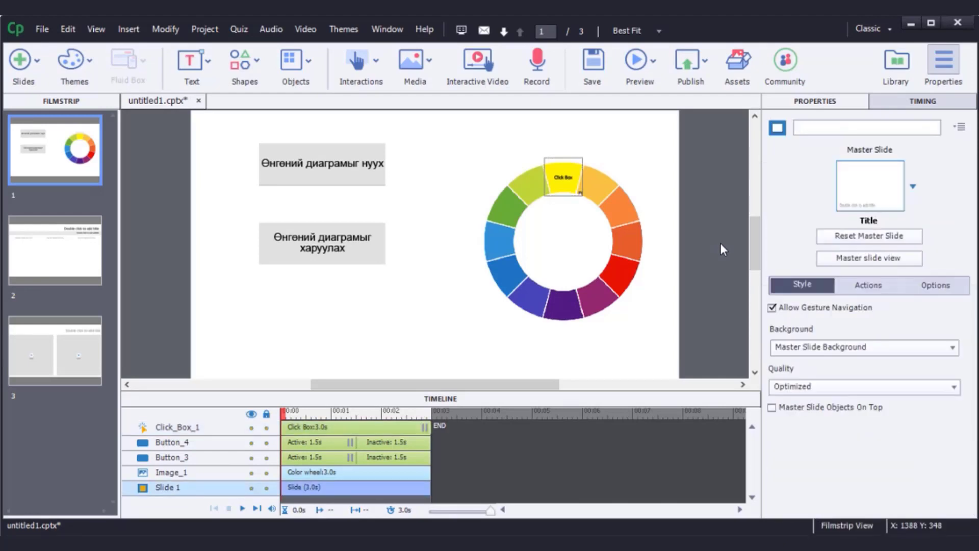
Draw a rounded rectangle about 348 x 96 px below the two buttons and label it "Shape товч"
{"action": "left_click", "coordinate": [261, 68]}
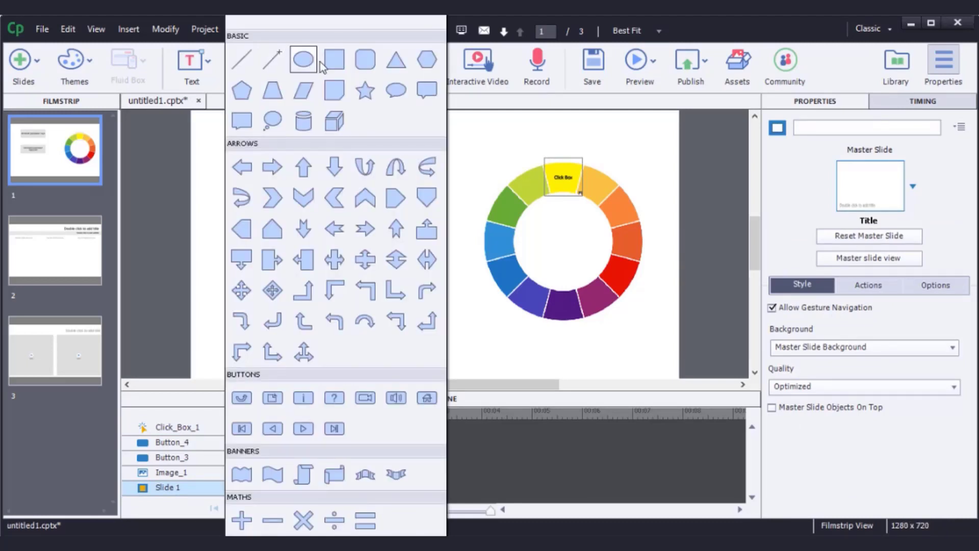
{"action": "left_click", "coordinate": [364, 65]}
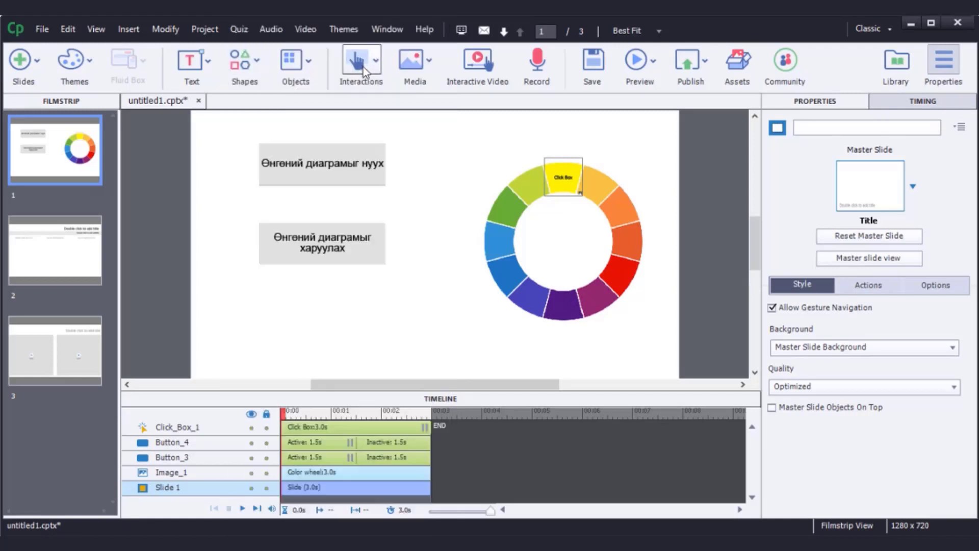
{"action": "left_click_drag", "start_coordinate": [289, 298], "coordinate": [422, 335]}
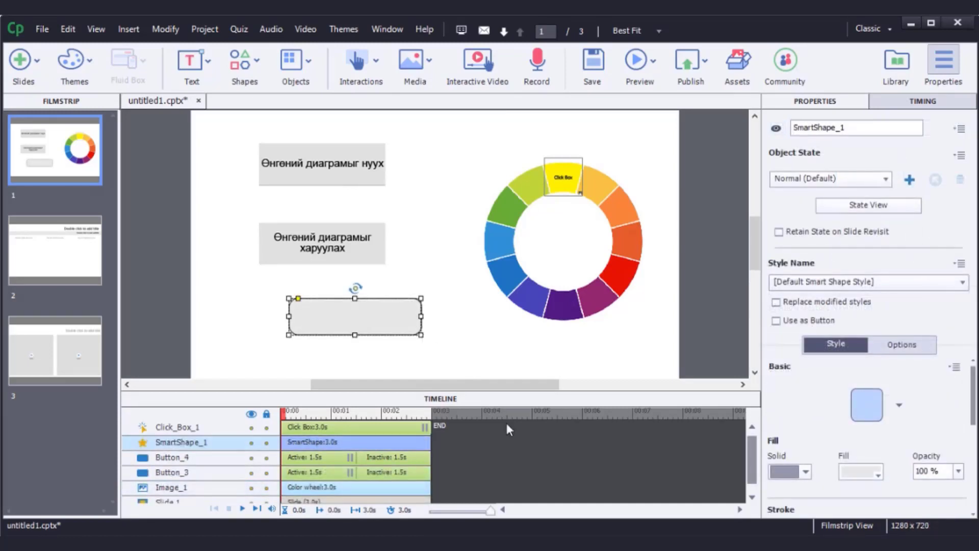
{"action": "double_click", "coordinate": [375, 316]}
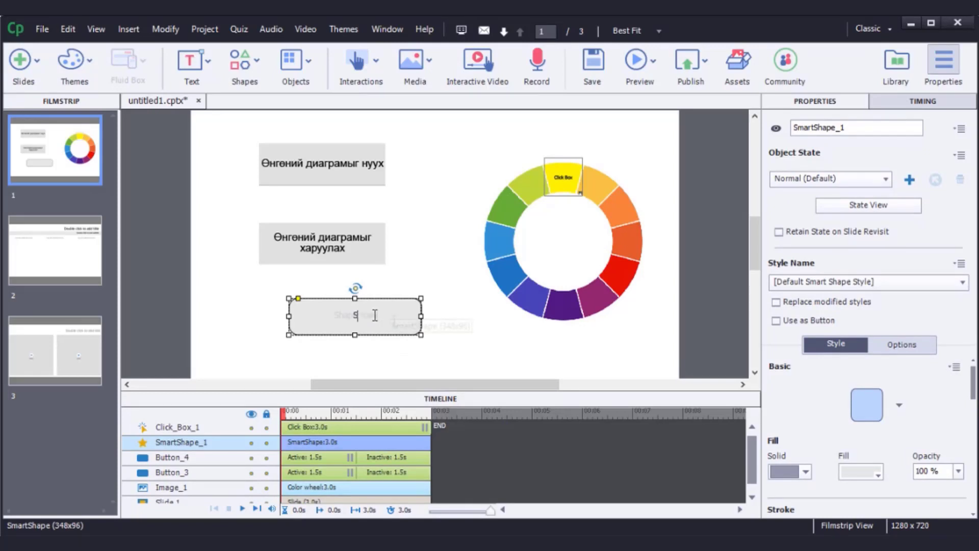
{"action": "type", "text": "Shape товч"}
{"action": "left_click", "coordinate": [444, 338]}
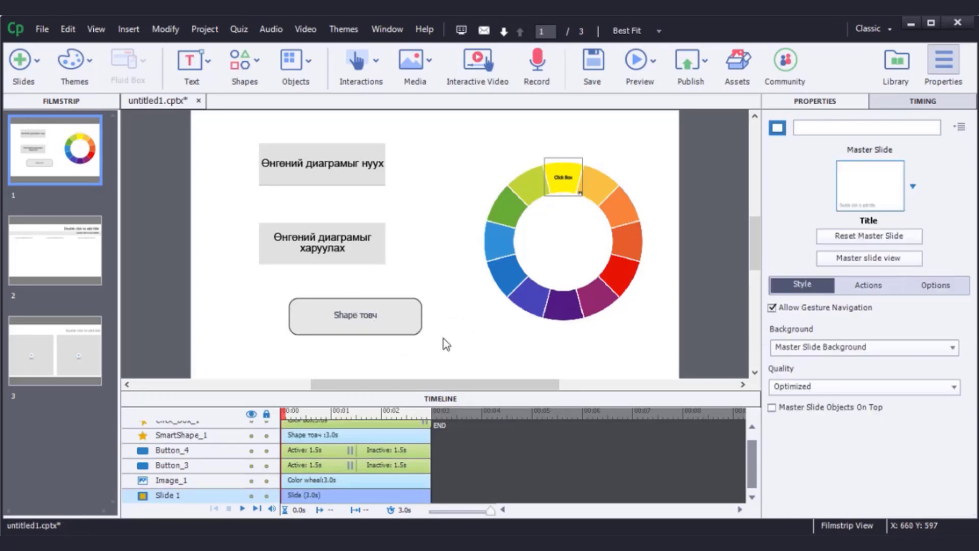
Set the "Shape товч" rounded rectangle to be used as a button, and check its On Success action setting
{"action": "left_click", "coordinate": [413, 328]}
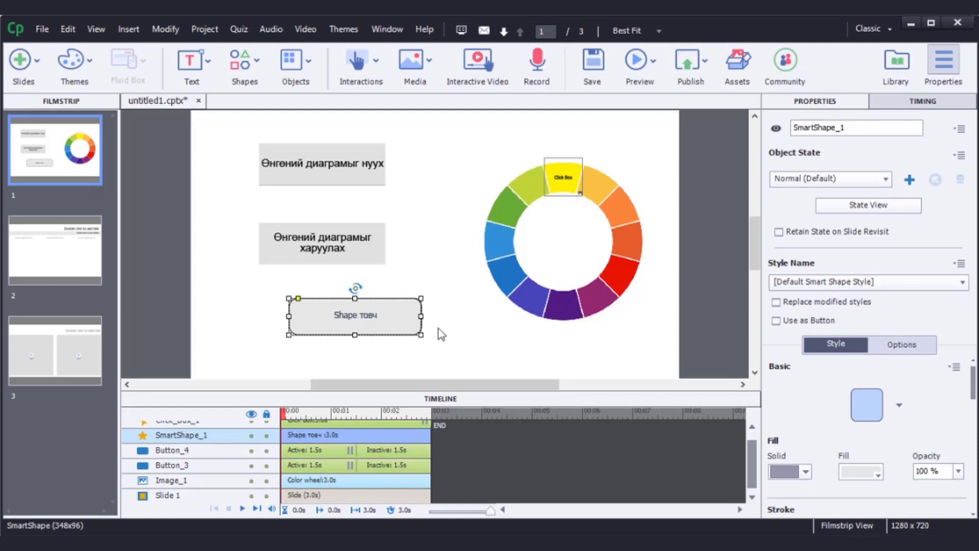
{"action": "left_click", "coordinate": [776, 321]}
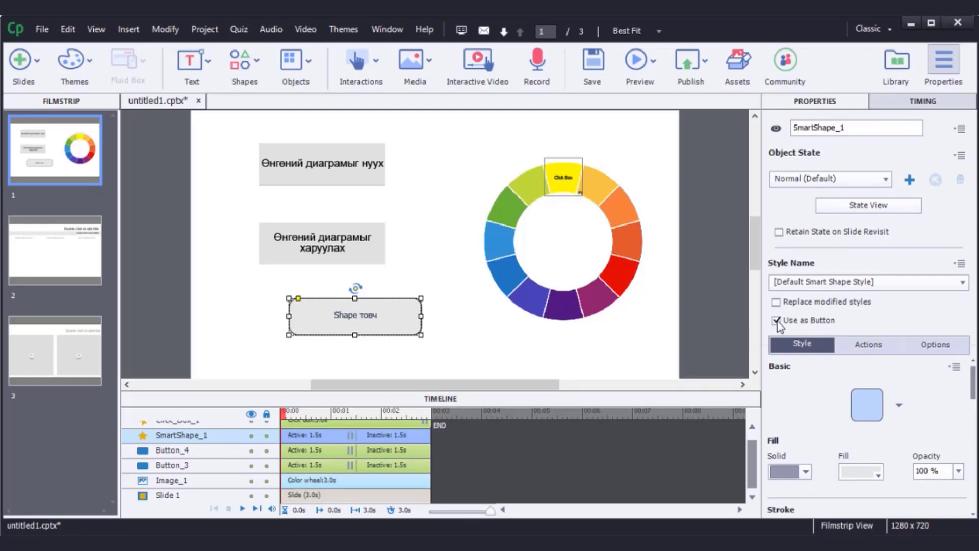
{"action": "left_click", "coordinate": [870, 349]}
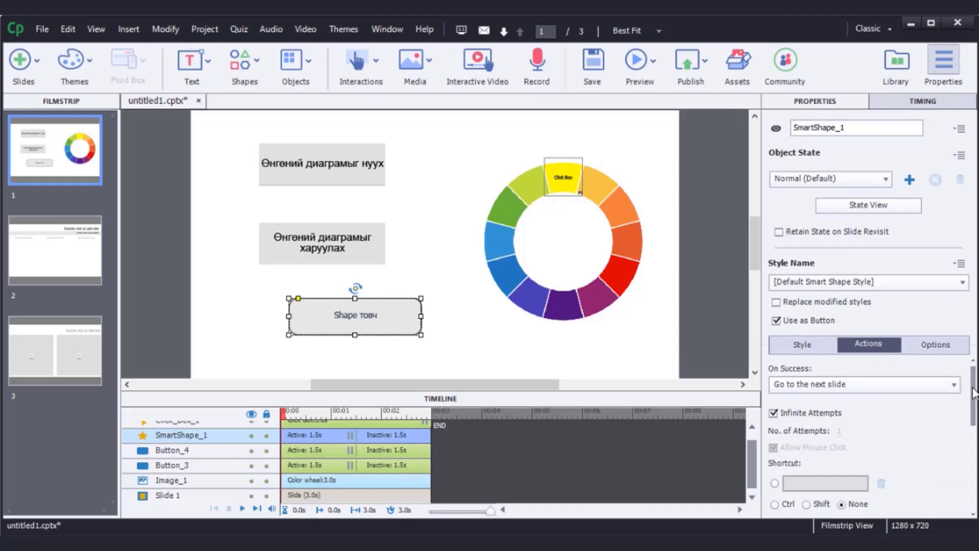
{"action": "left_click", "coordinate": [955, 384]}
{"action": "left_click", "coordinate": [957, 390]}
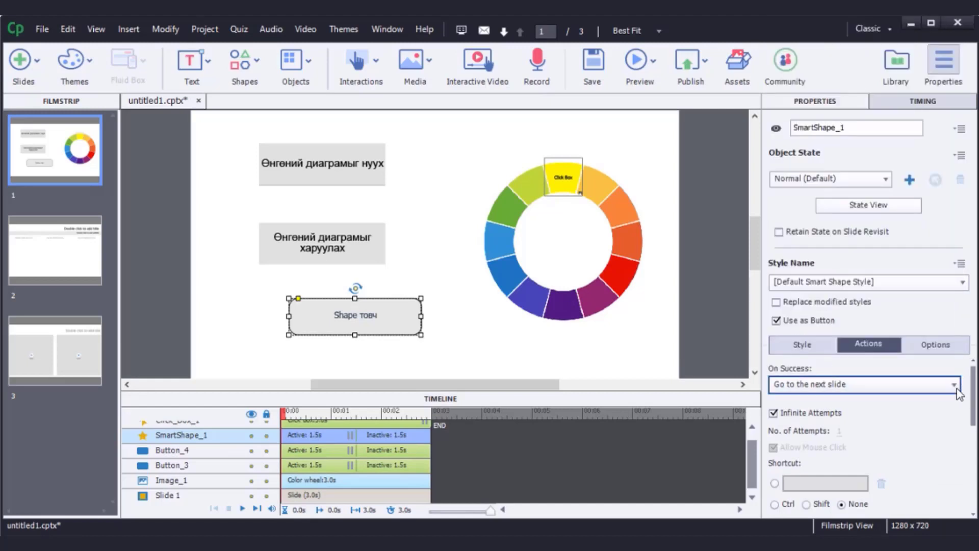